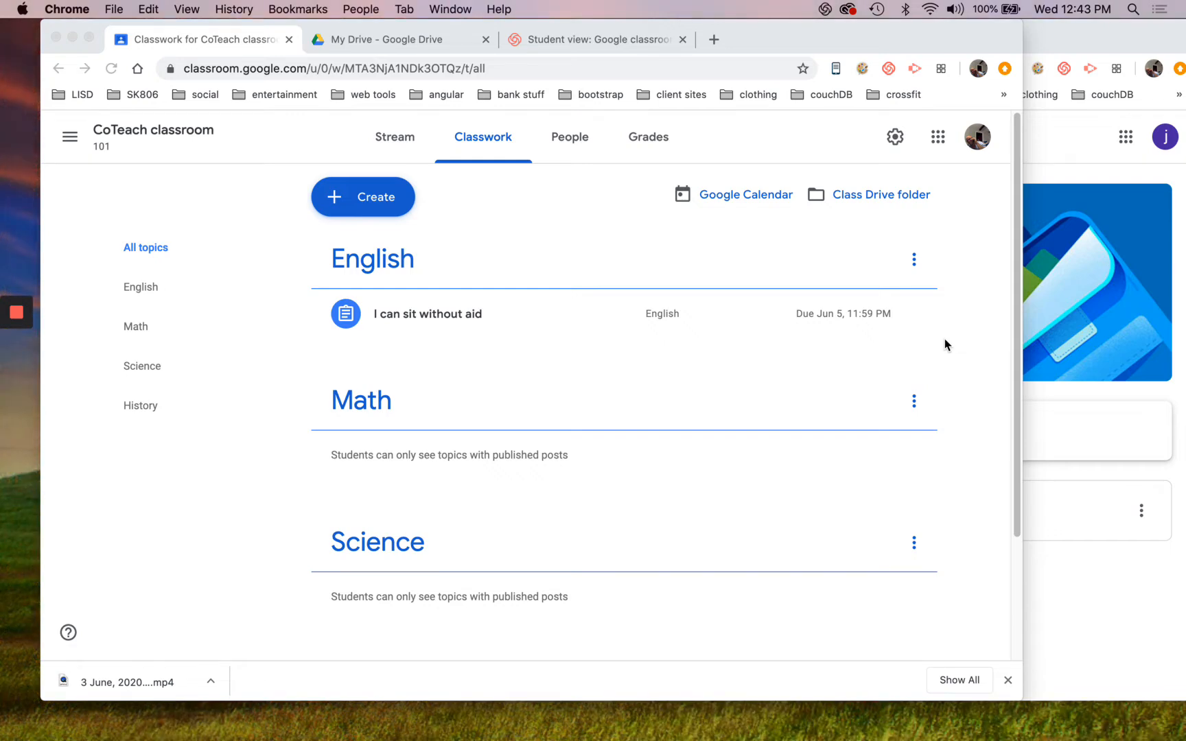
Create a new assignment in the CoTeach classroom and title it "Math behavior"
scroll(636, 300, "down", 2)
scroll(618, 295, "up", 2)
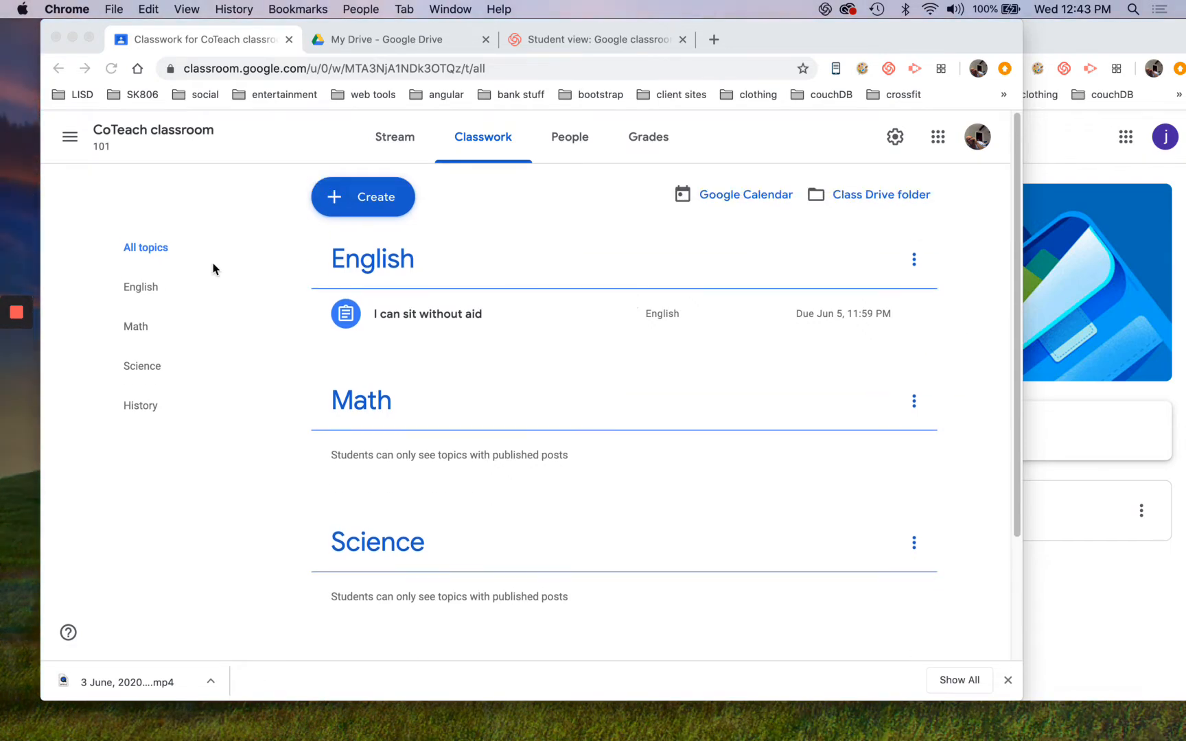
left_click(370, 206)
left_click(372, 201)
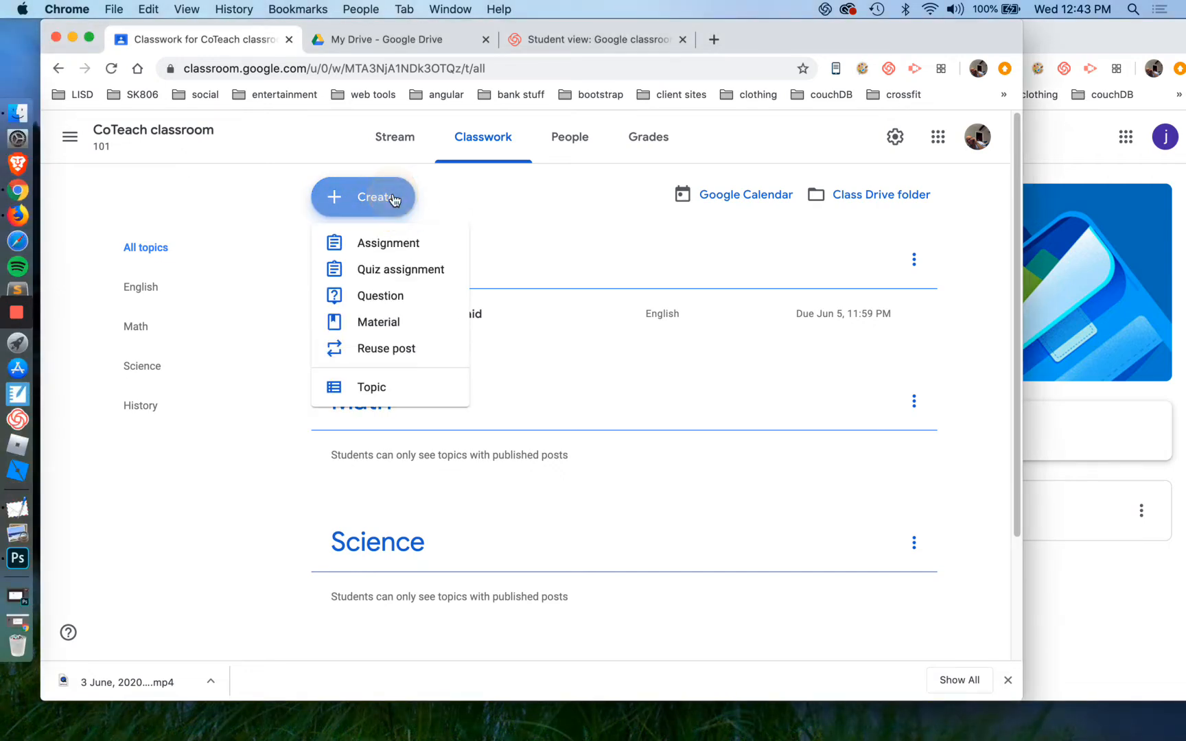
left_click(388, 243)
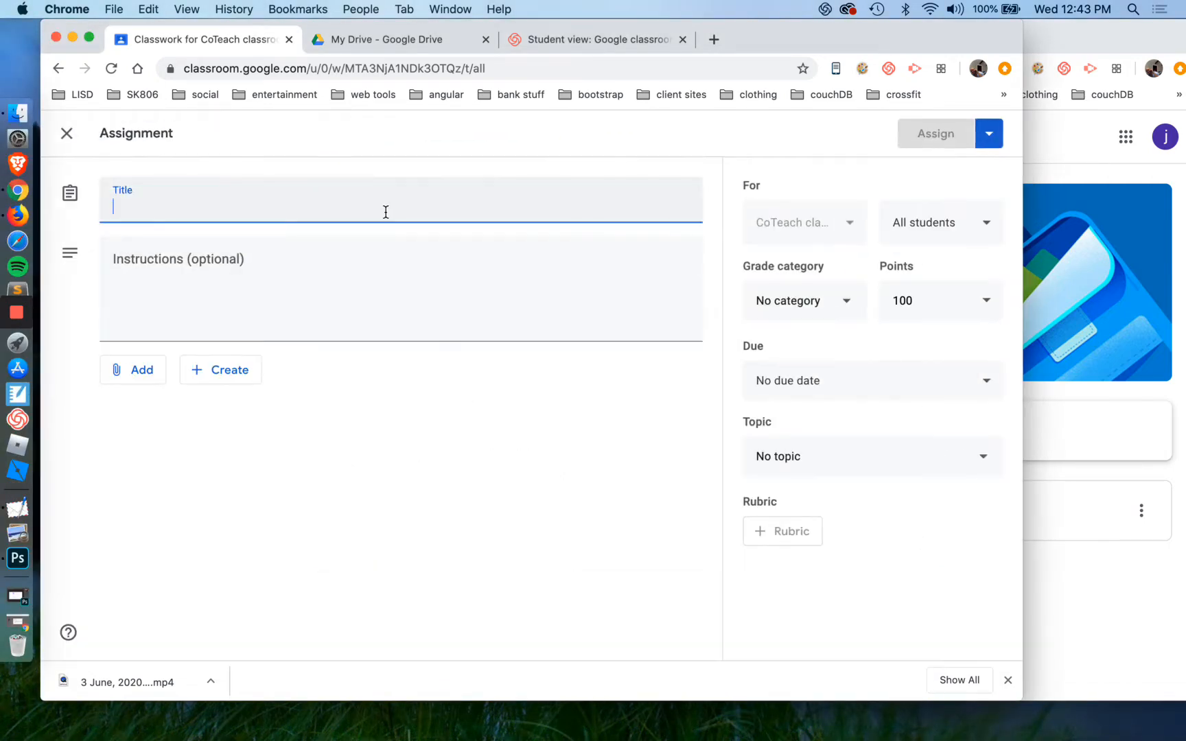
type("Math ")
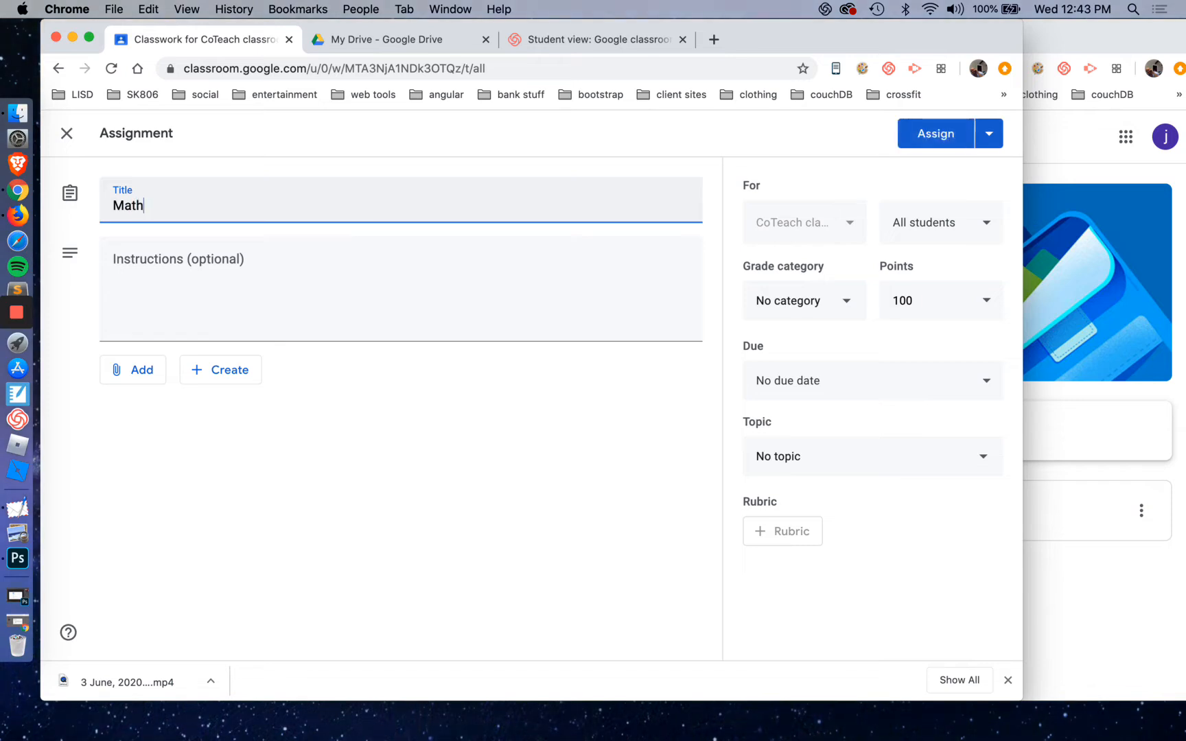
type("behavior")
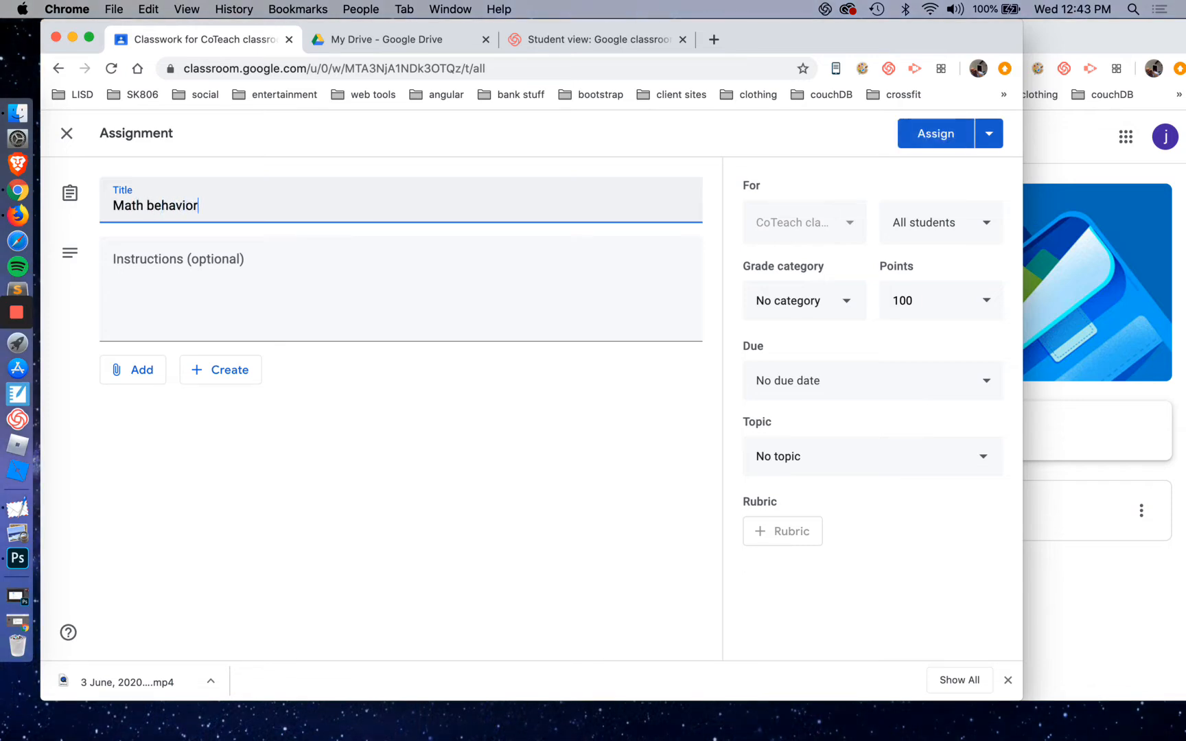
Enter the assignment instructions "How well were you able to organize your thoughts and what are some of your ideas?"
left_click(435, 289)
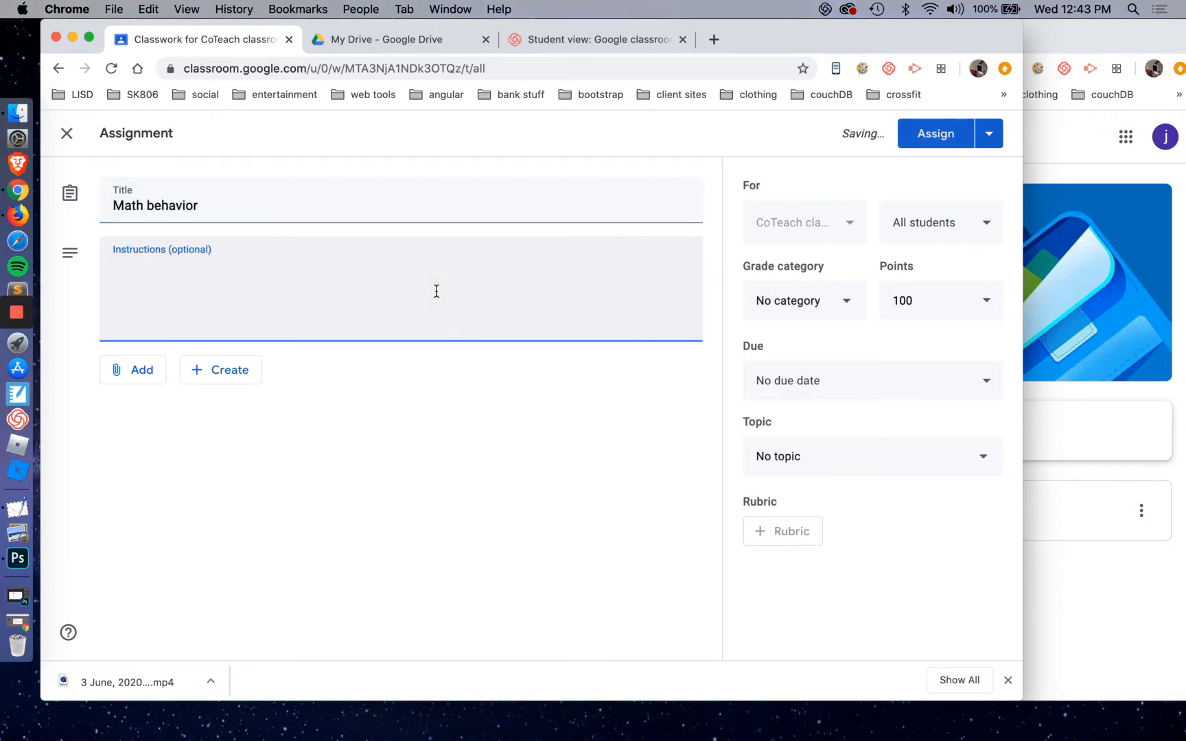
type("Ho")
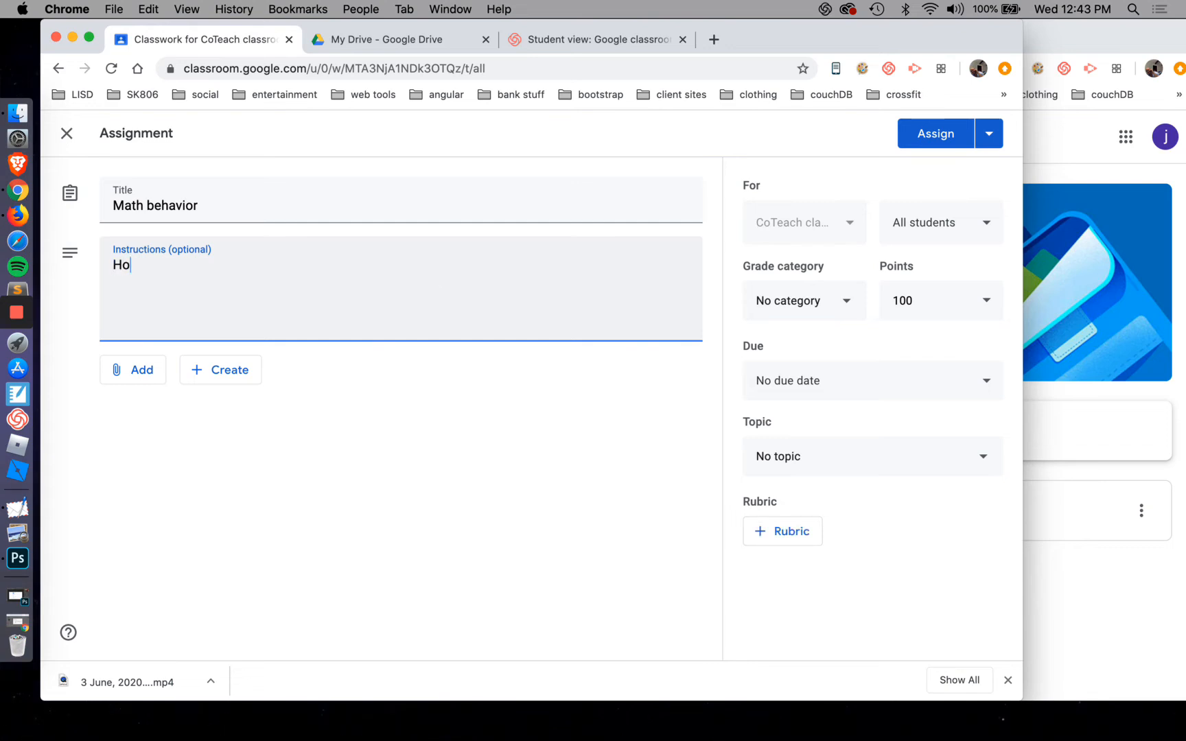
type("w wilell were you able")
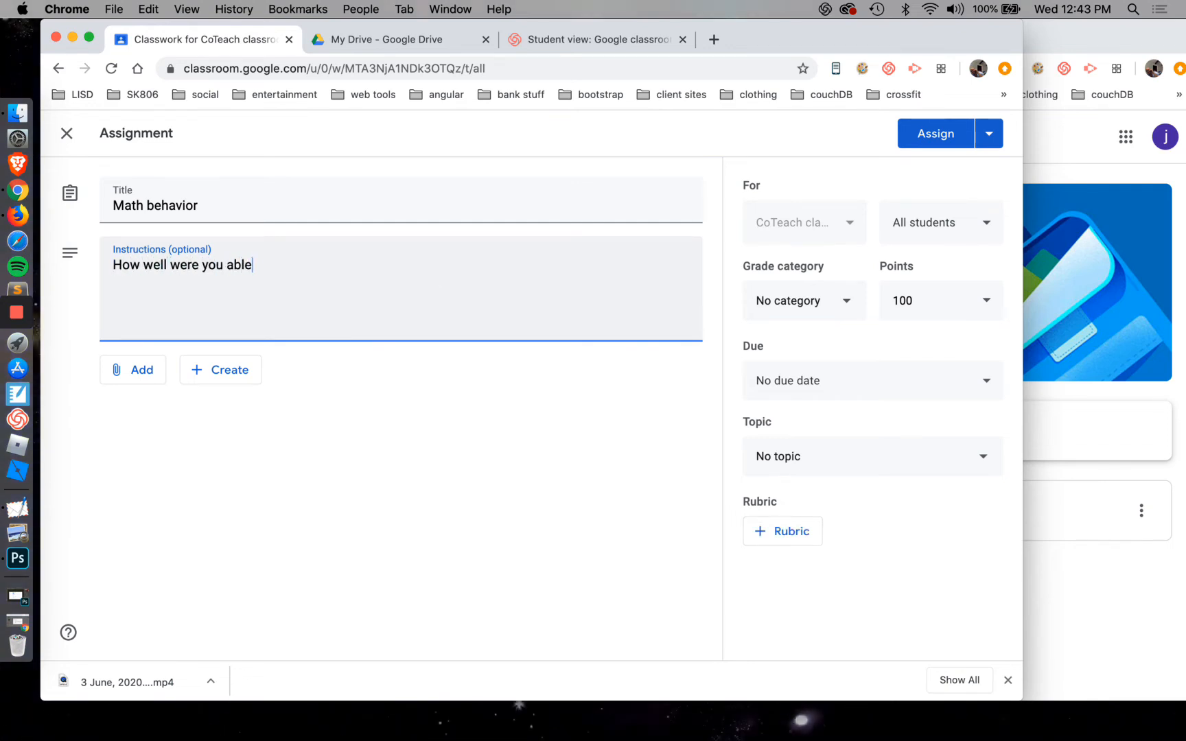
type(" to organize your thoug")
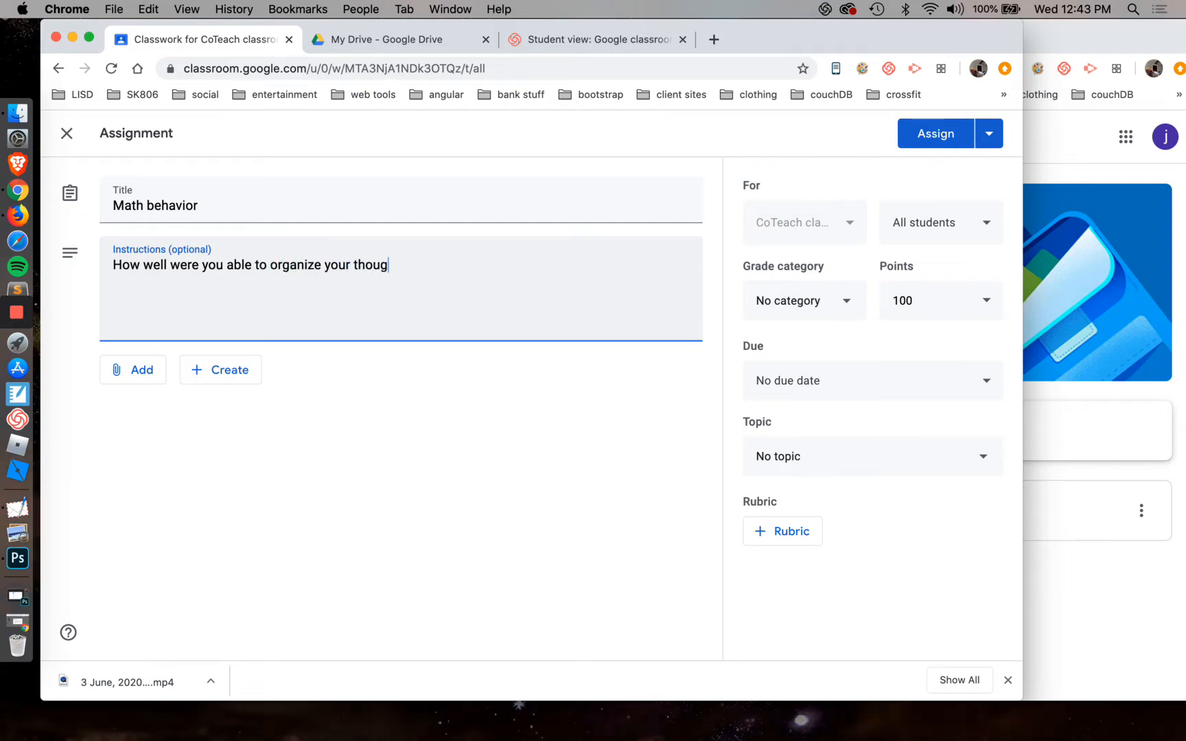
type("hts and how we")
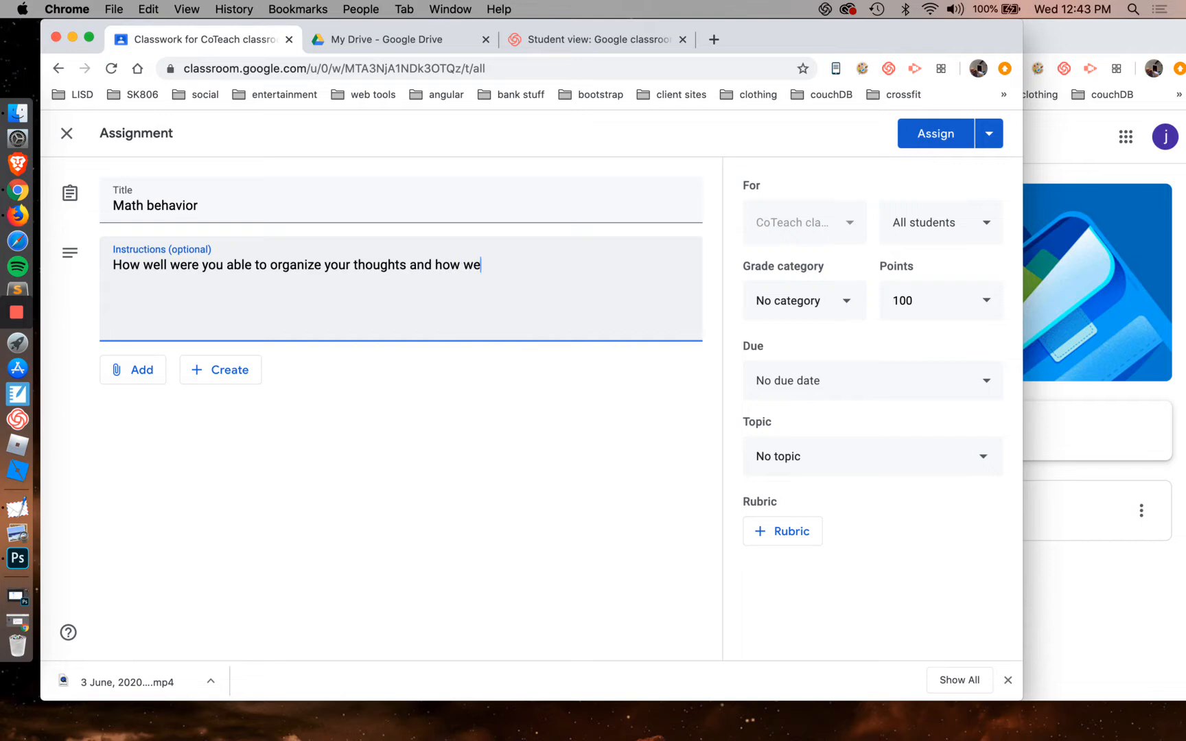
key("BackSpace")
key("BackSpace")
key("BackSpace")
type(":")
key("BackSpace")
key("BackSpace")
key("BackSpace")
key("BackSpace")
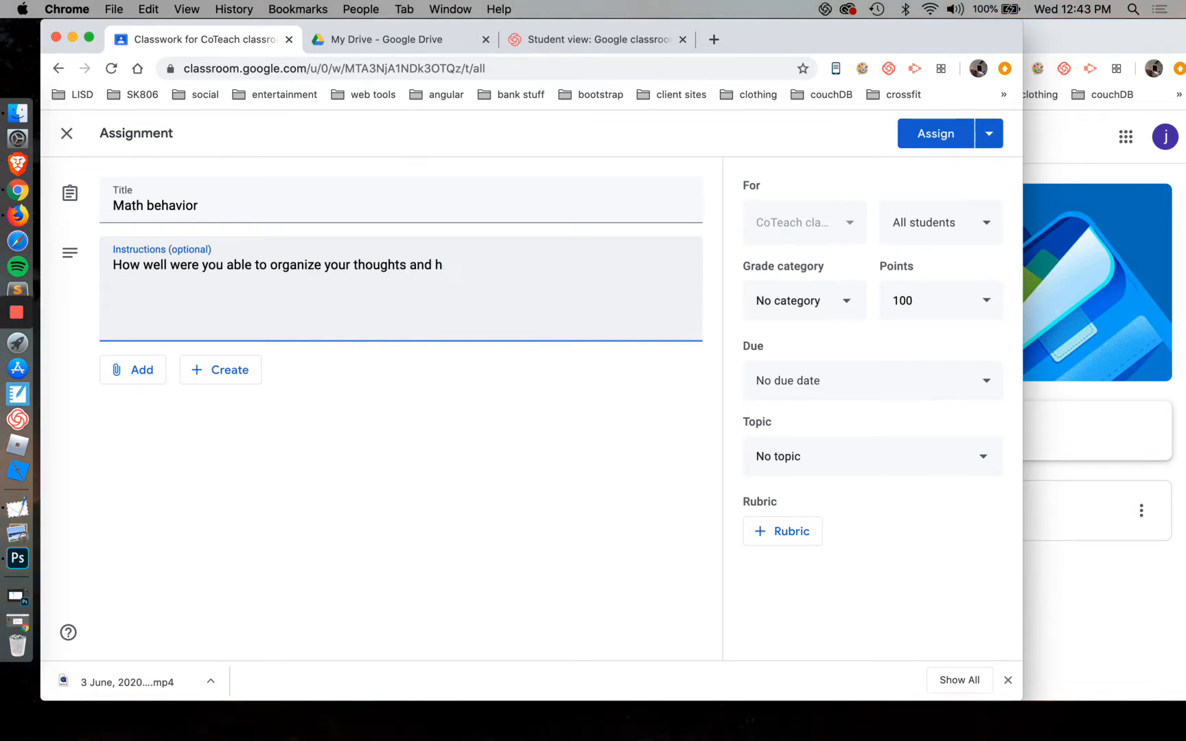
type("what are some of your ideas?")
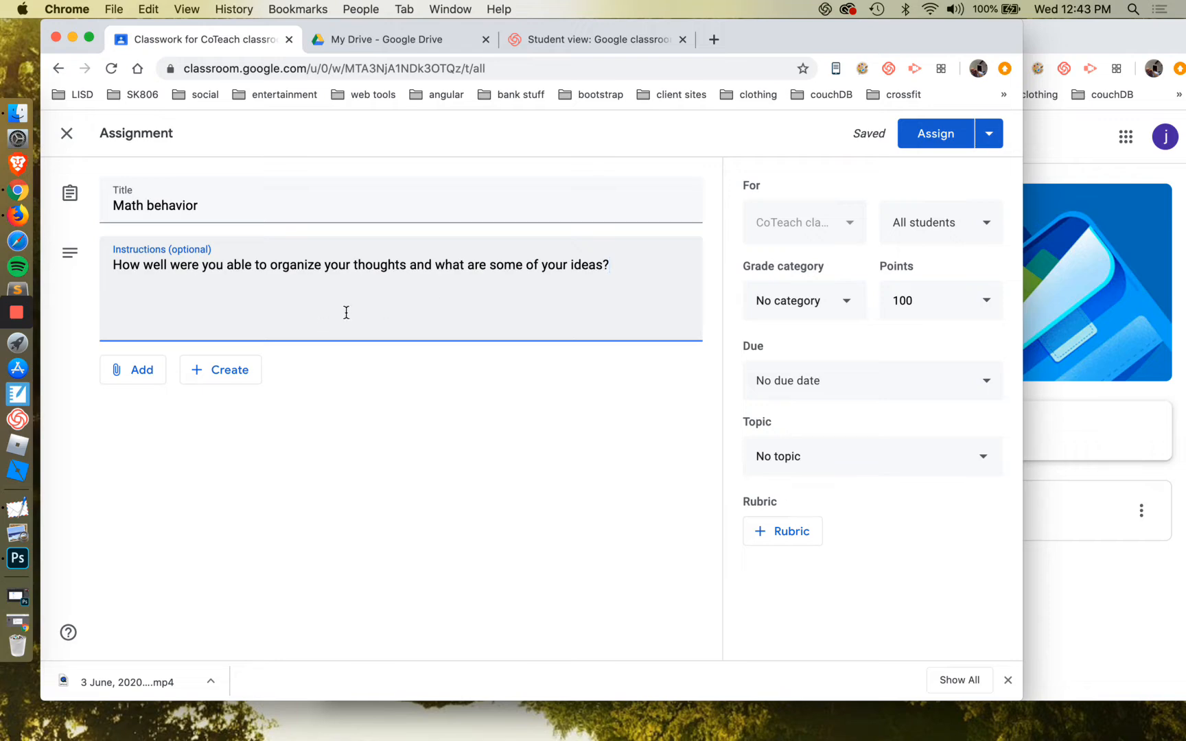
Attach the first of today's [Template] example documents from Google Drive and set it to make a copy for each student
left_click(128, 378)
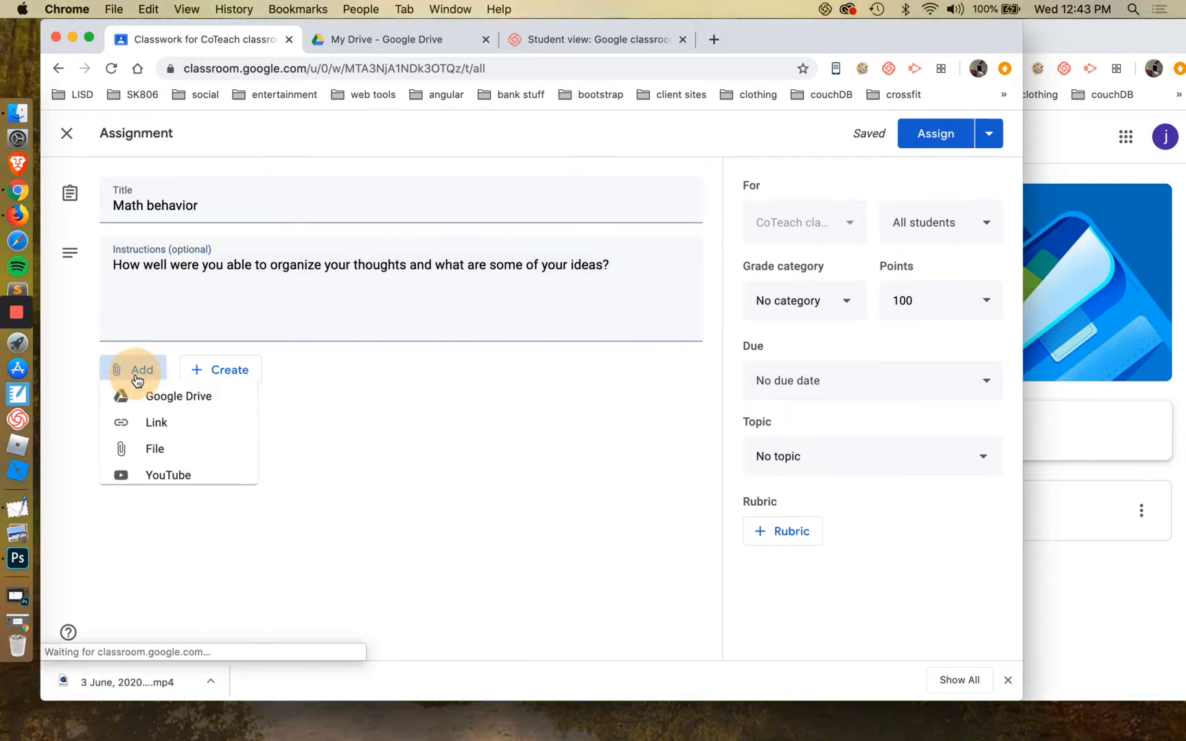
left_click(149, 409)
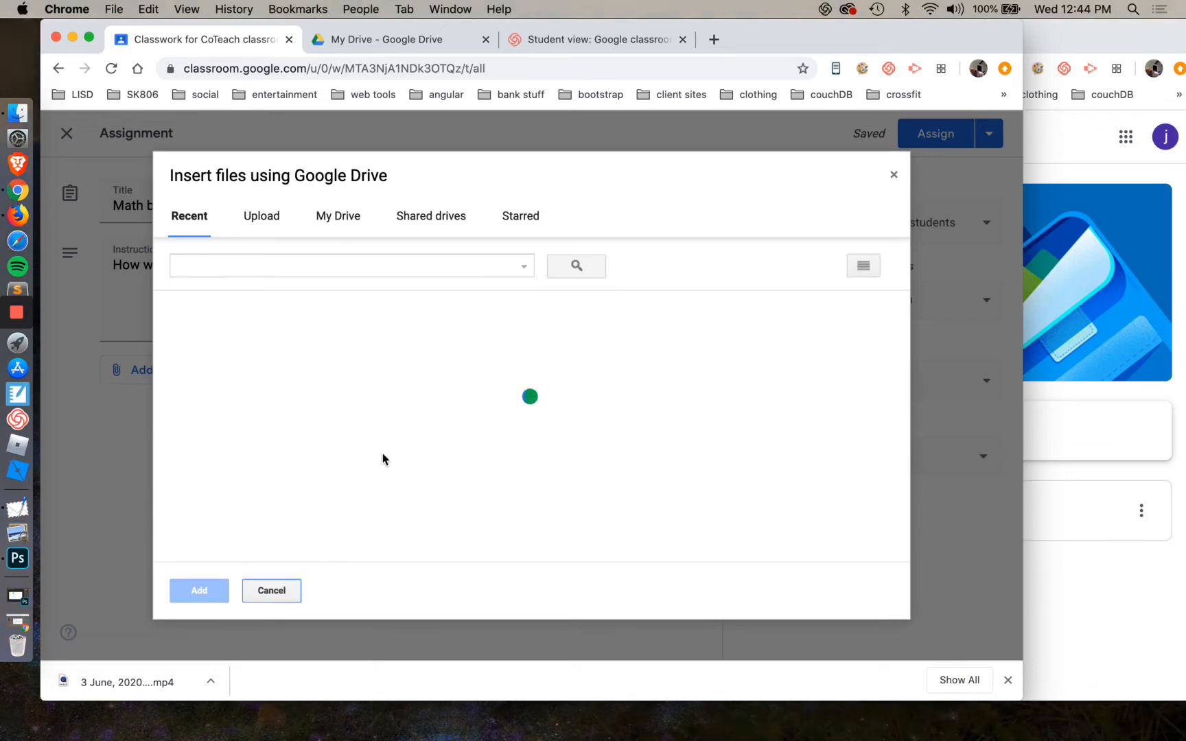
left_click(289, 414)
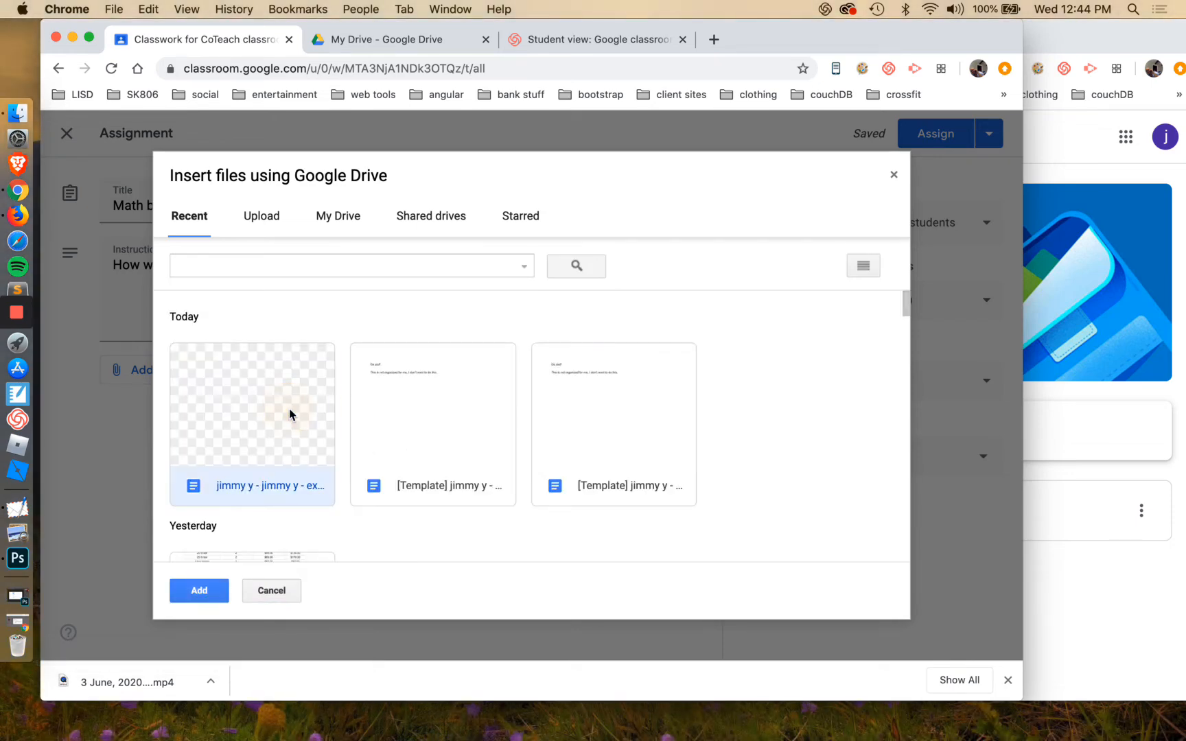
left_click(451, 420)
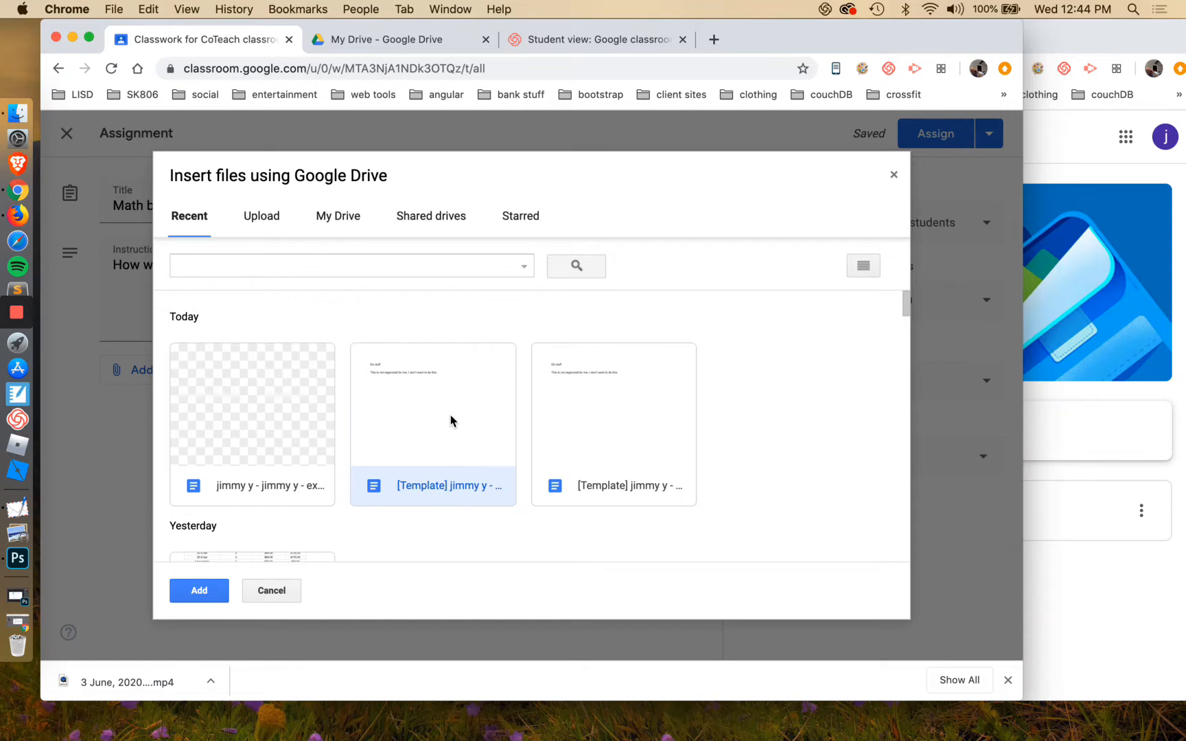
left_click(261, 447)
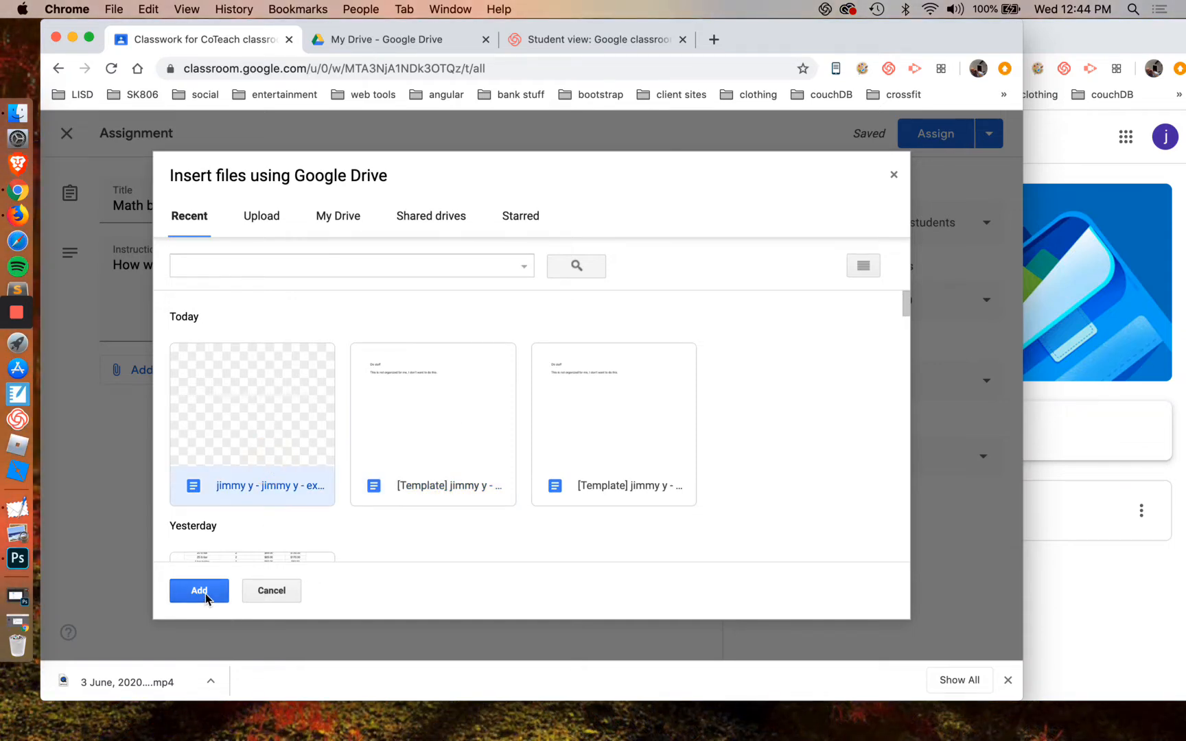
left_click(401, 469)
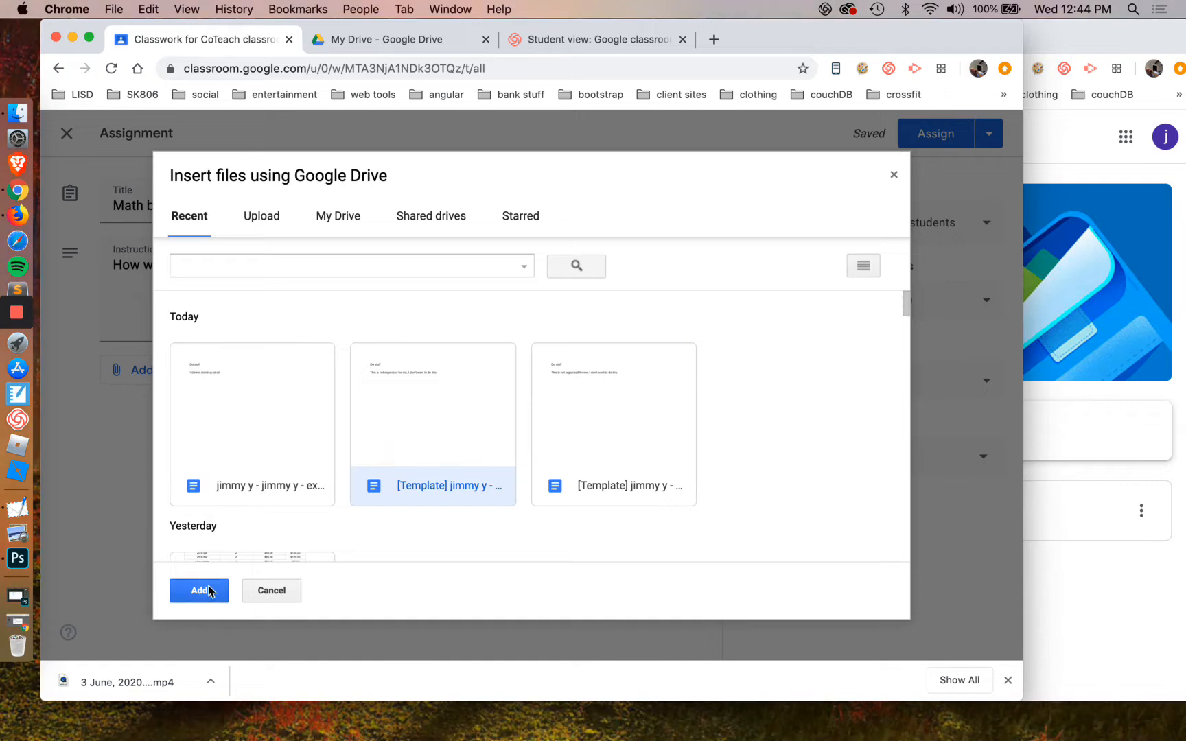
left_click(199, 591)
left_click(582, 432)
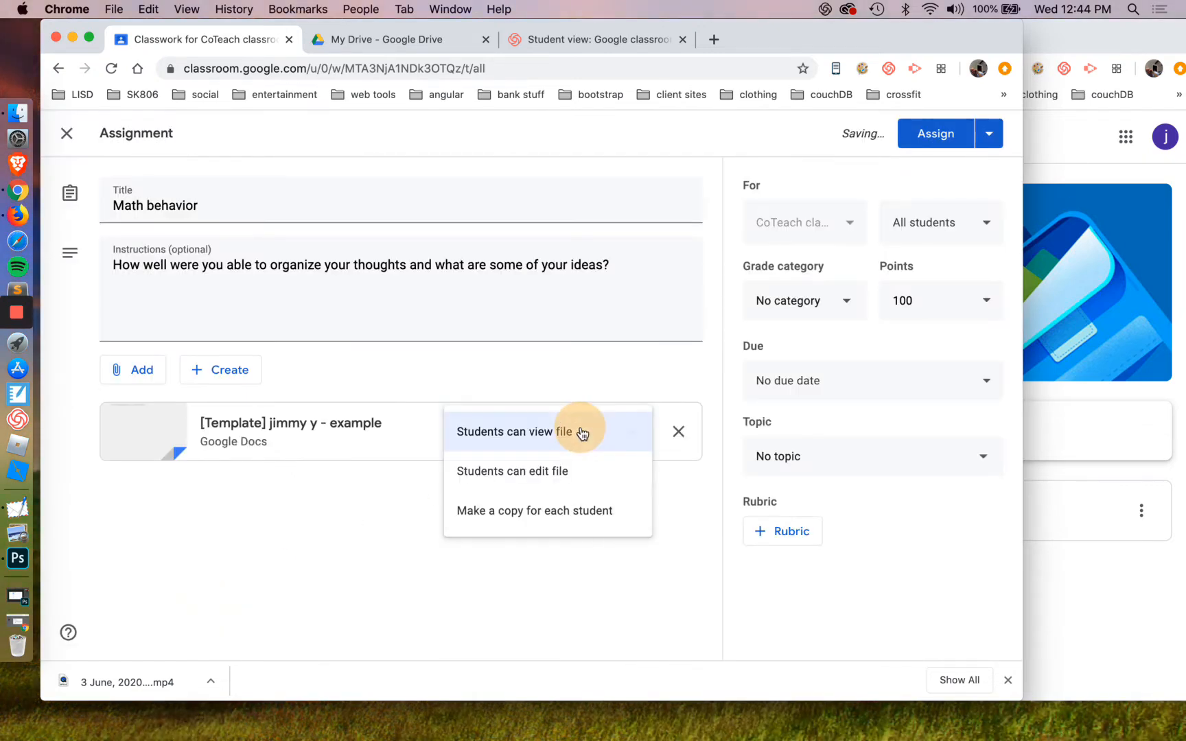
left_click(551, 510)
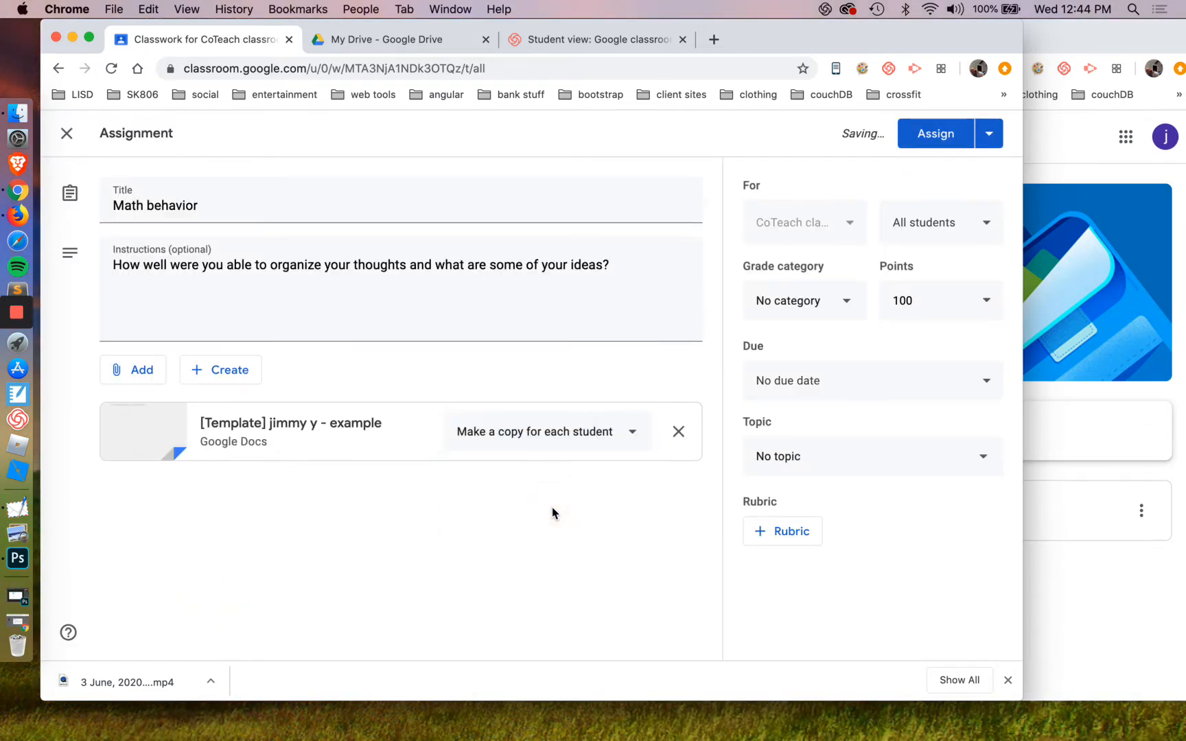
Set both the grade category and the topic of the assignment to Math
left_click(830, 302)
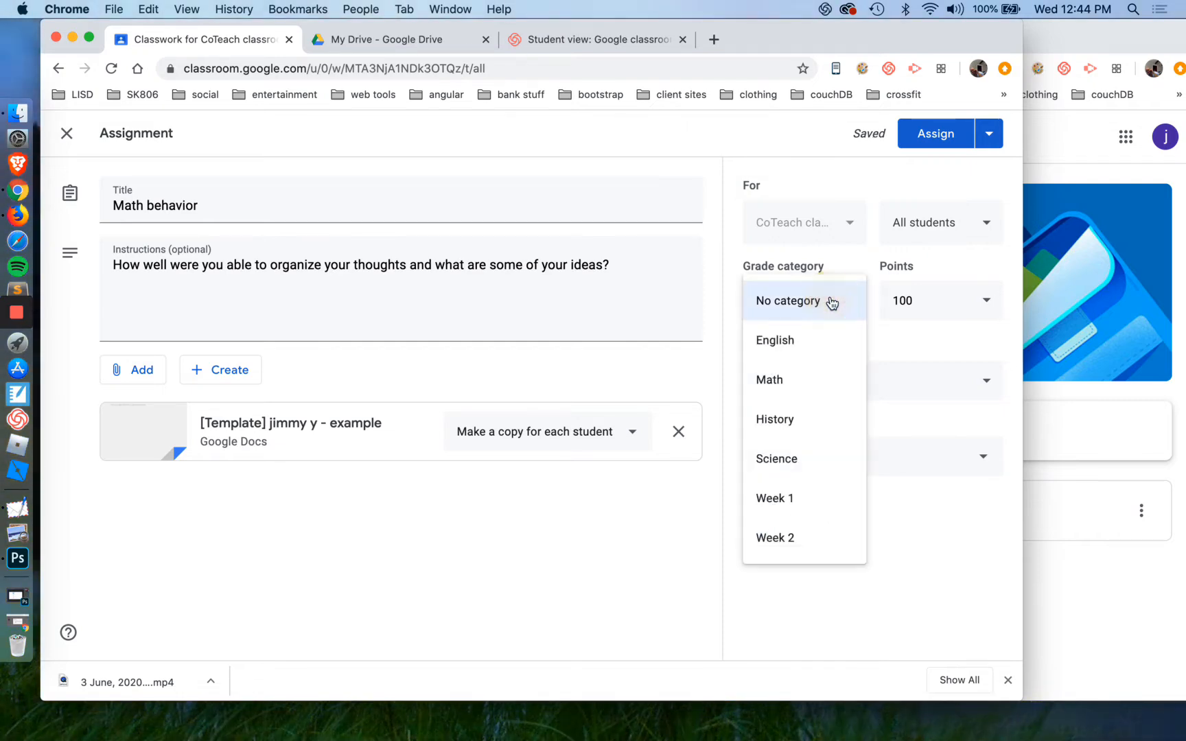
left_click(804, 380)
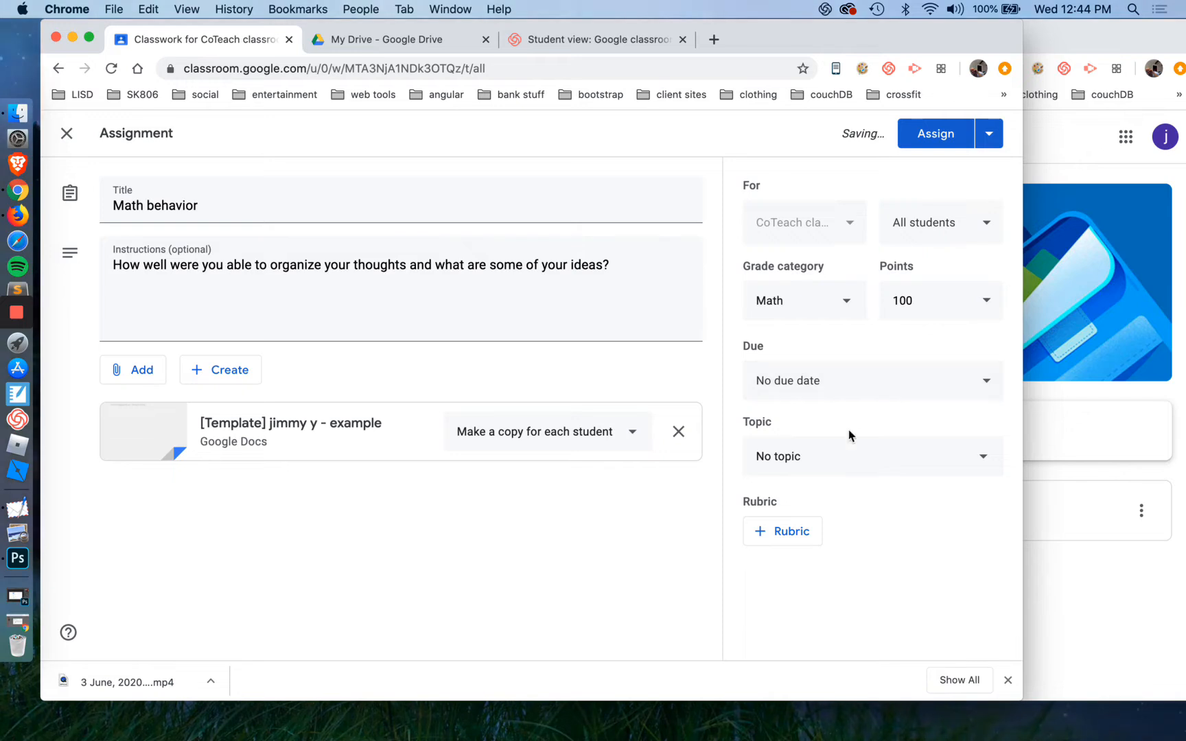
left_click(853, 457)
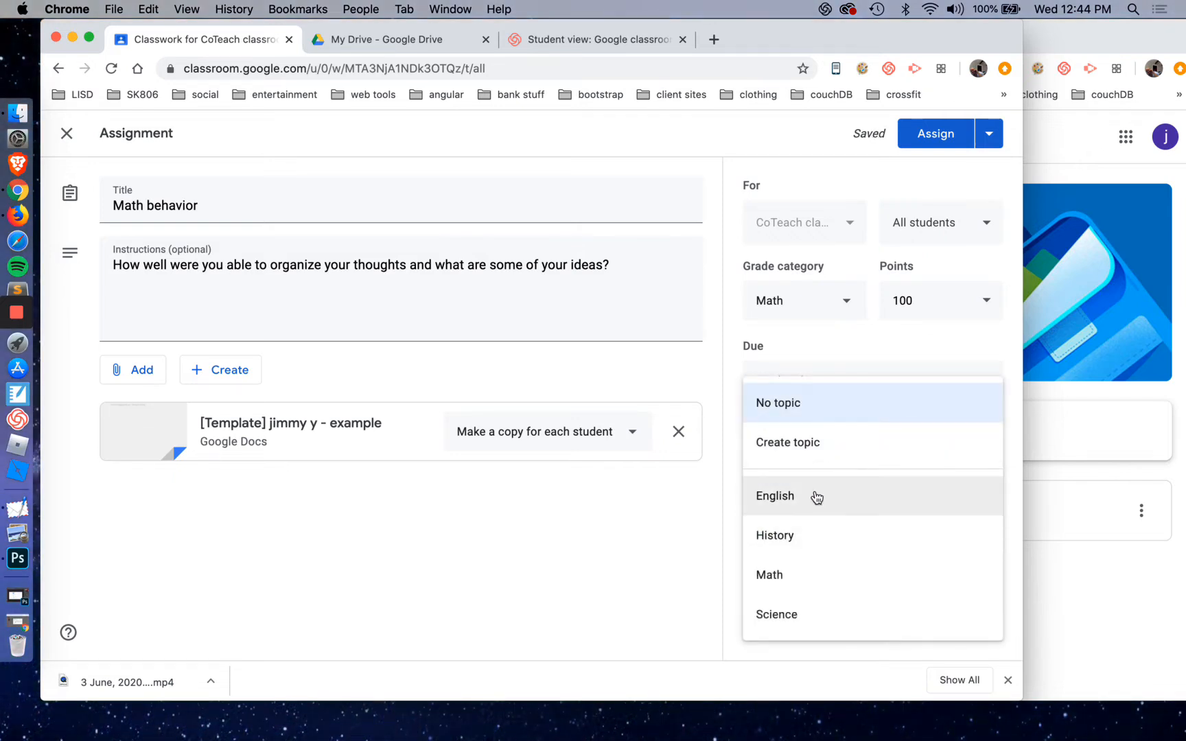
left_click(819, 575)
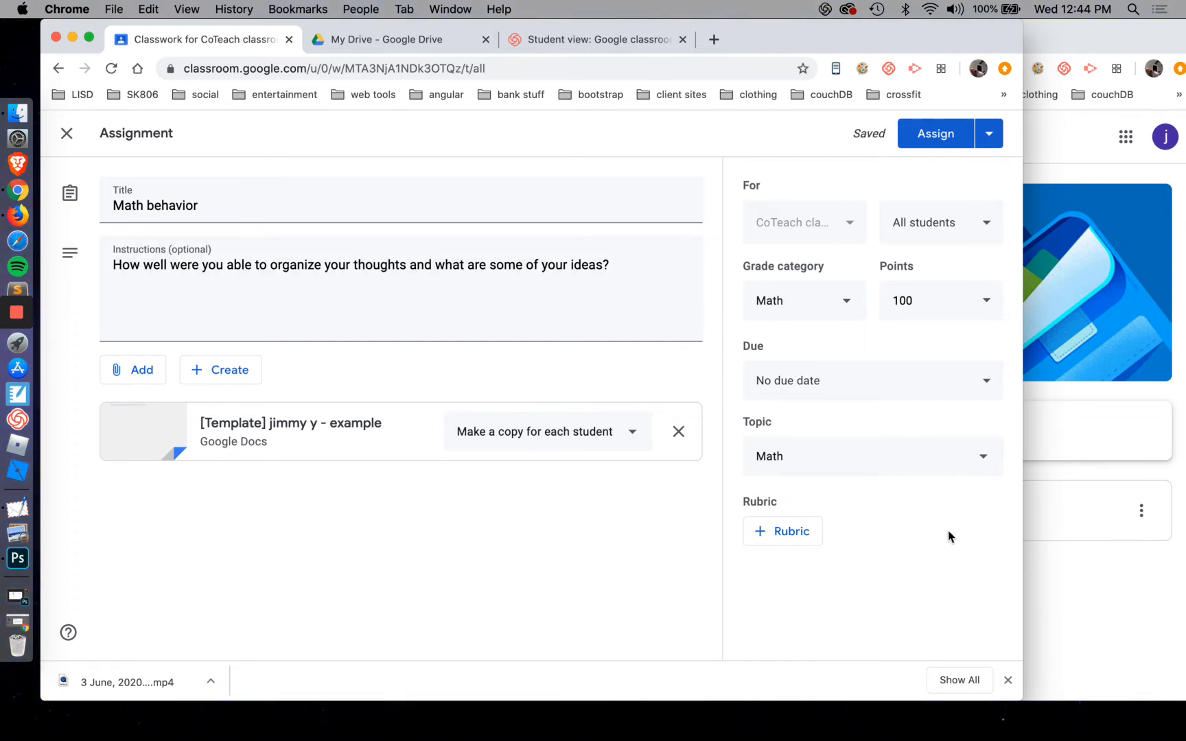
Check CoTeach classroom 101 for an existing rubric to reuse, then close the rubric selection
left_click(809, 541)
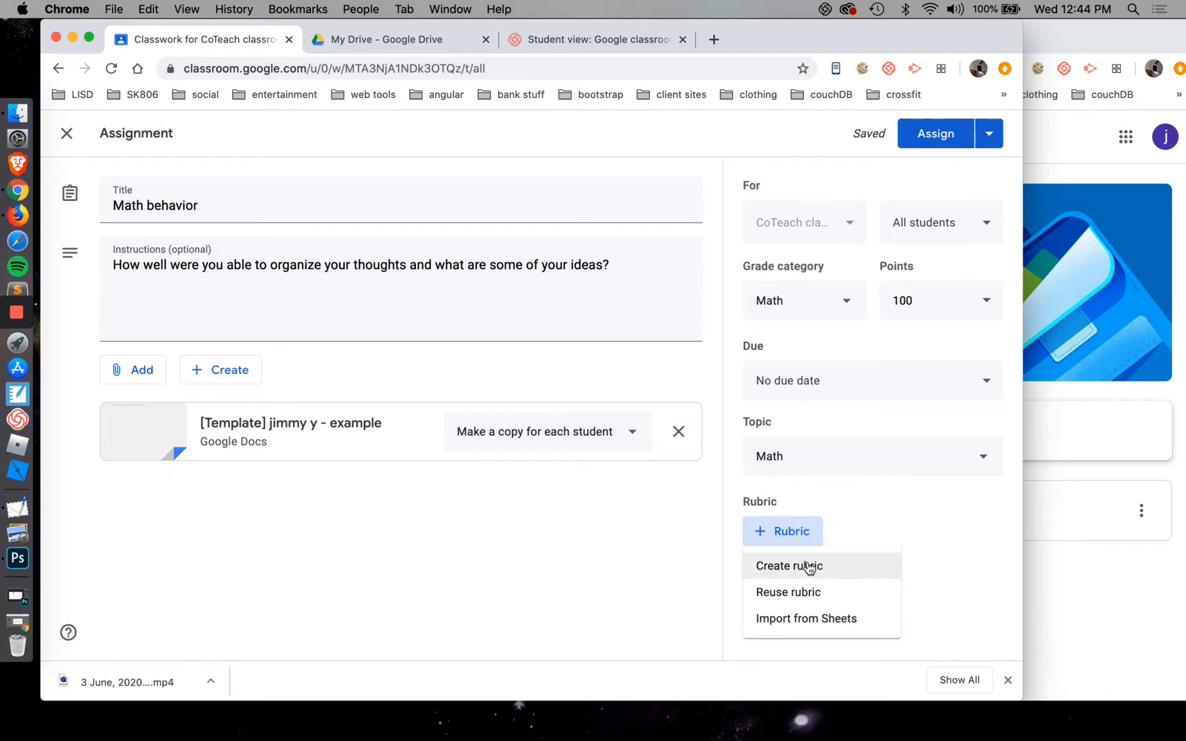
left_click(808, 601)
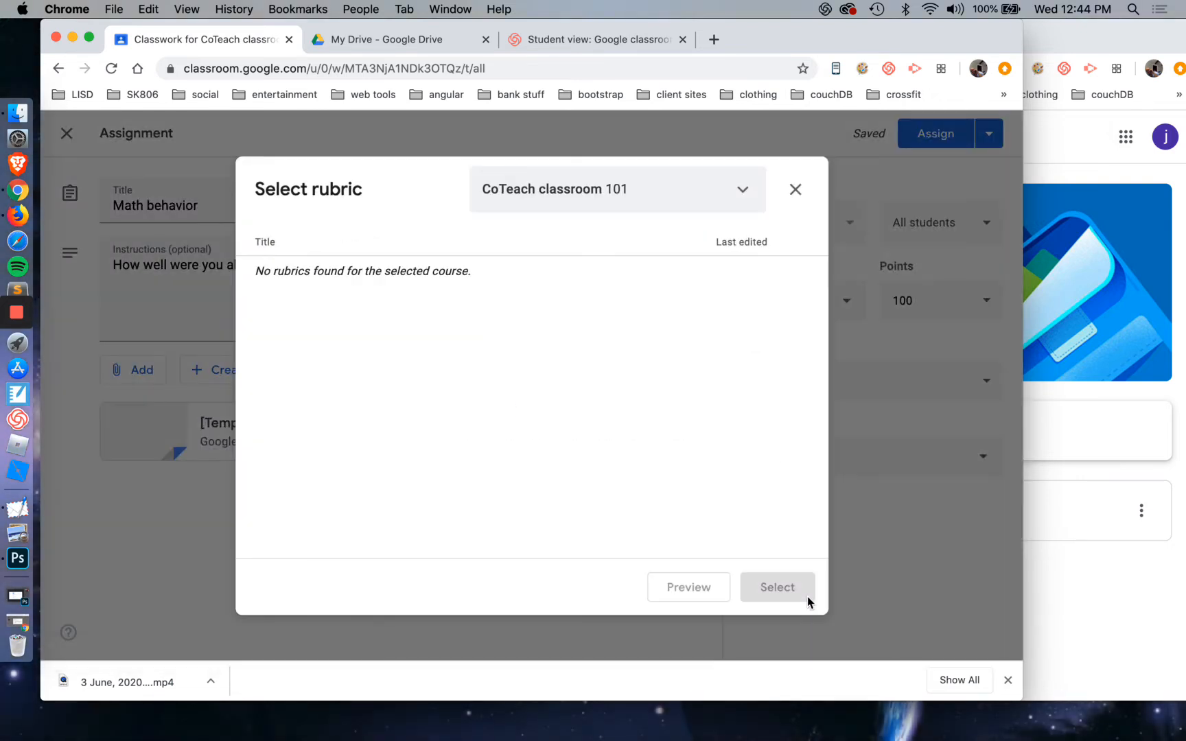
left_click(746, 191)
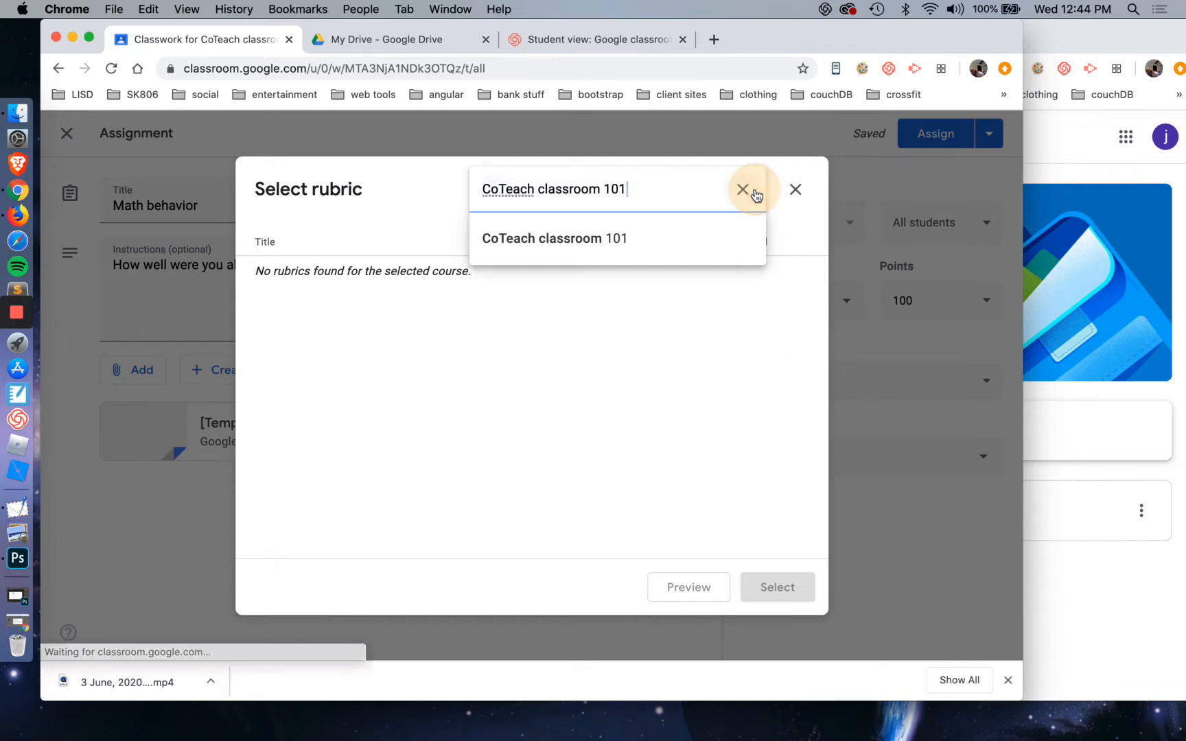
left_click(603, 236)
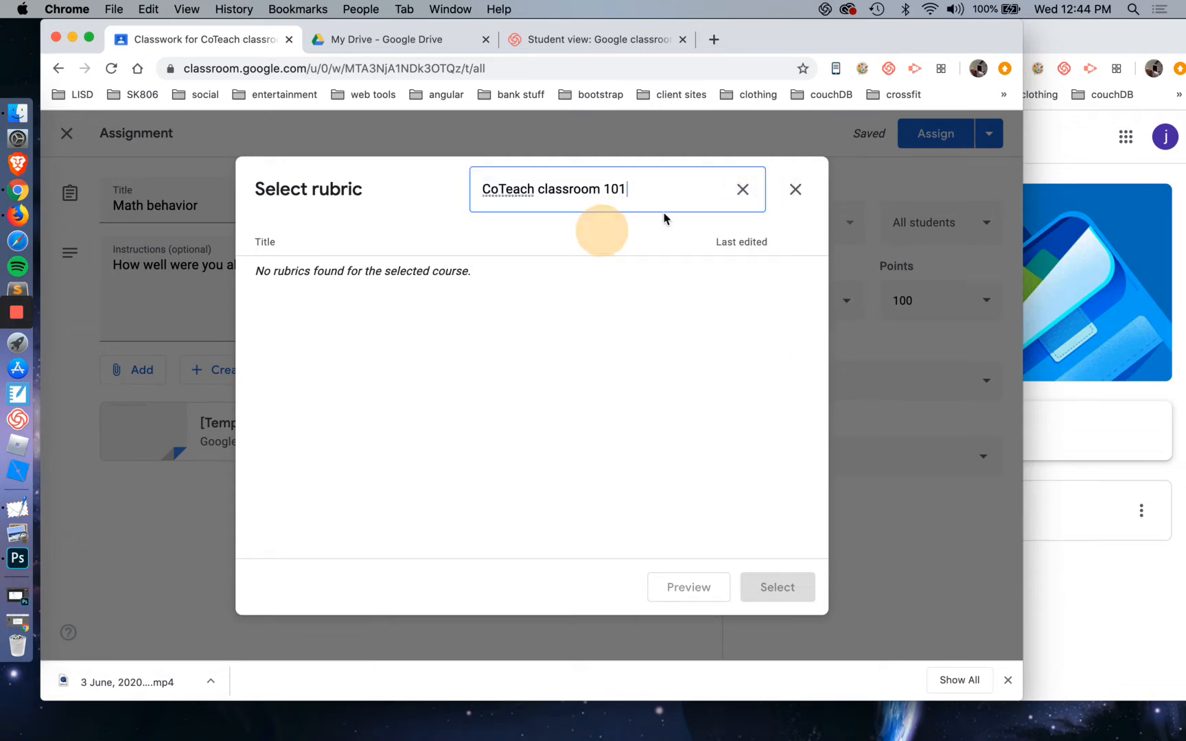
left_click(798, 192)
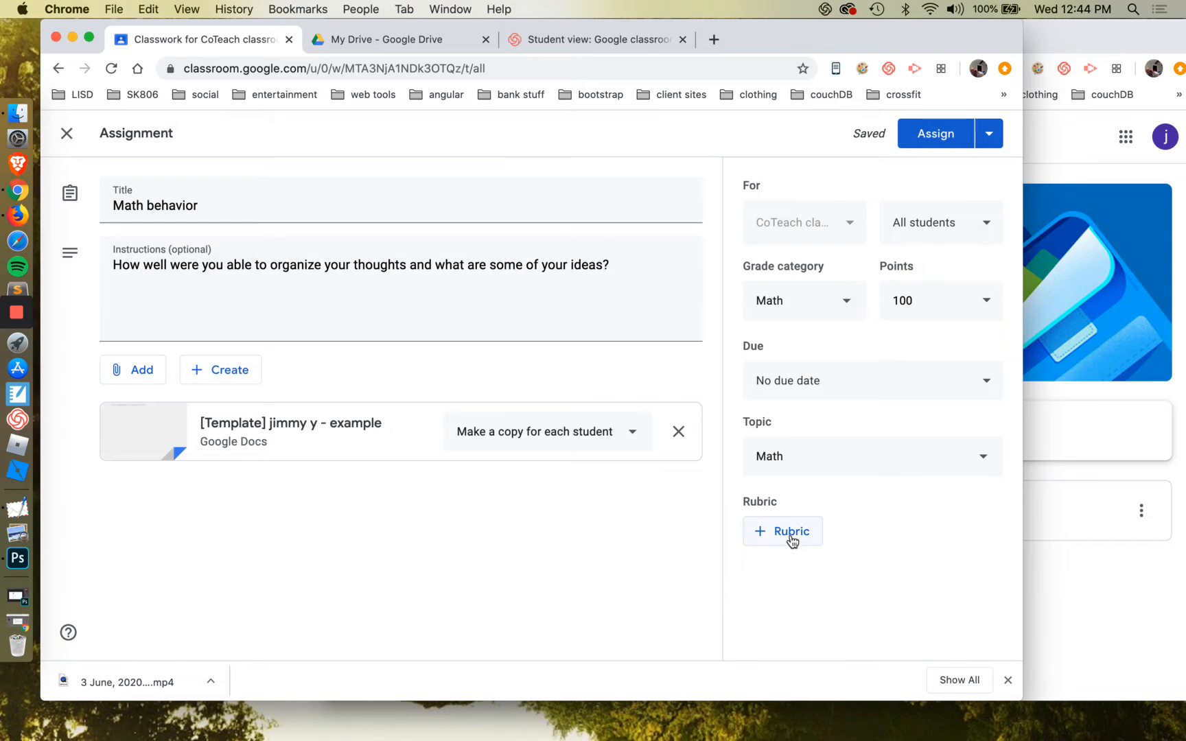
Import the assignment's rubric from the "example" Google Sheets spreadsheet
left_click(790, 538)
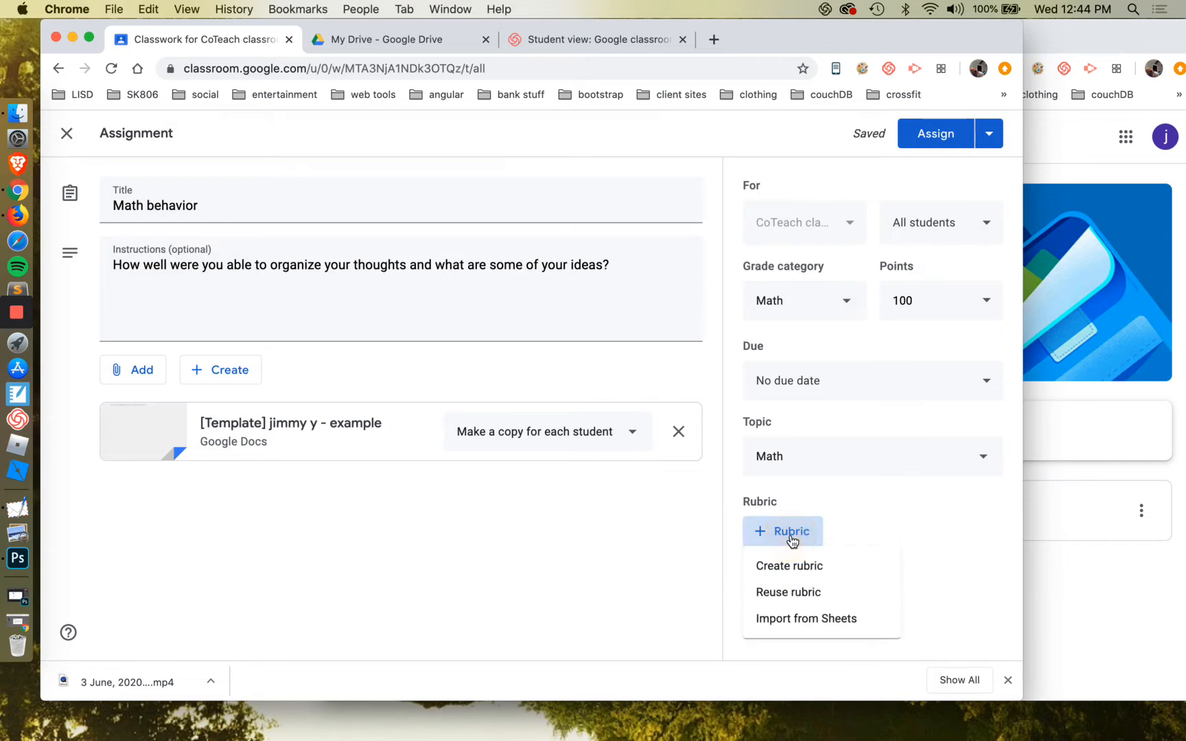
left_click(807, 619)
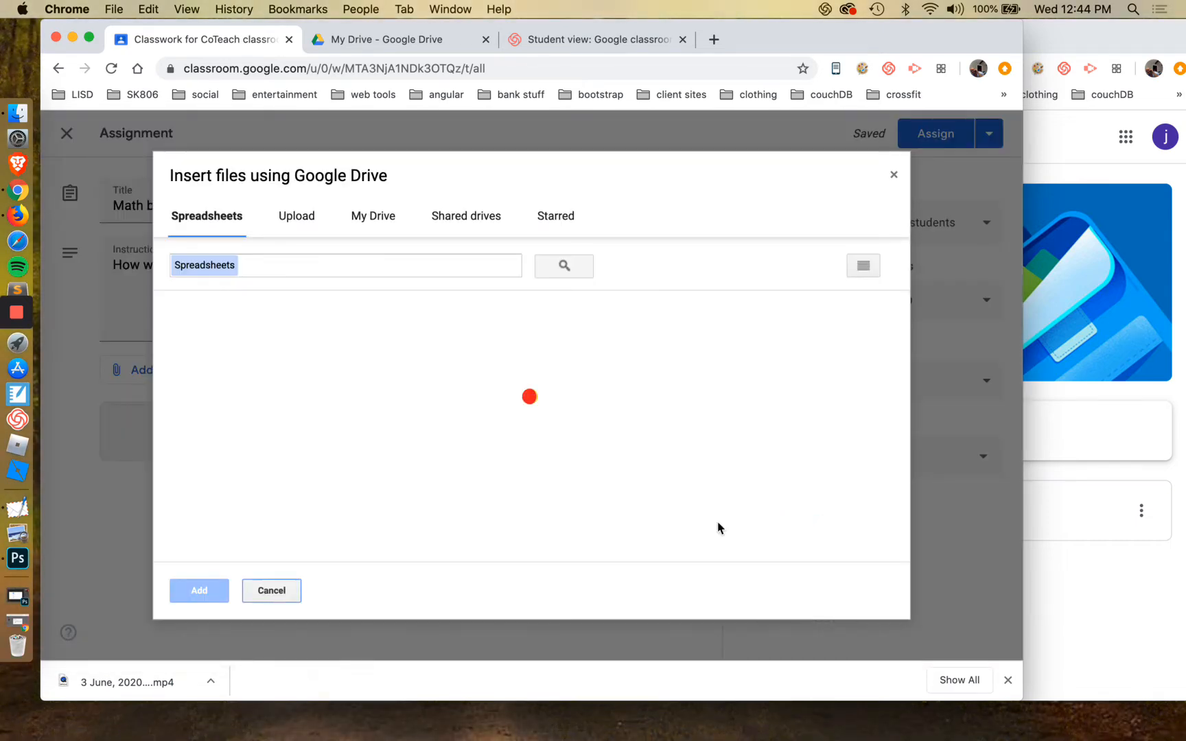
scroll(466, 420, "down", 3)
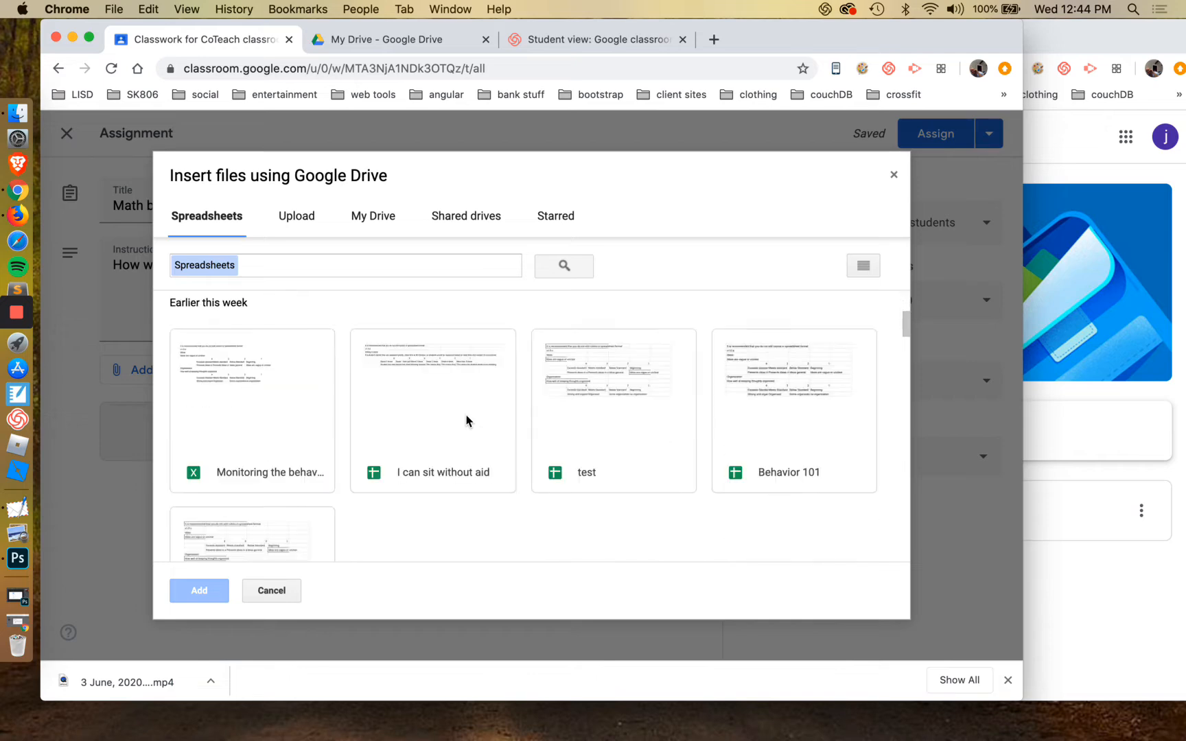
scroll(341, 557, "down", 2)
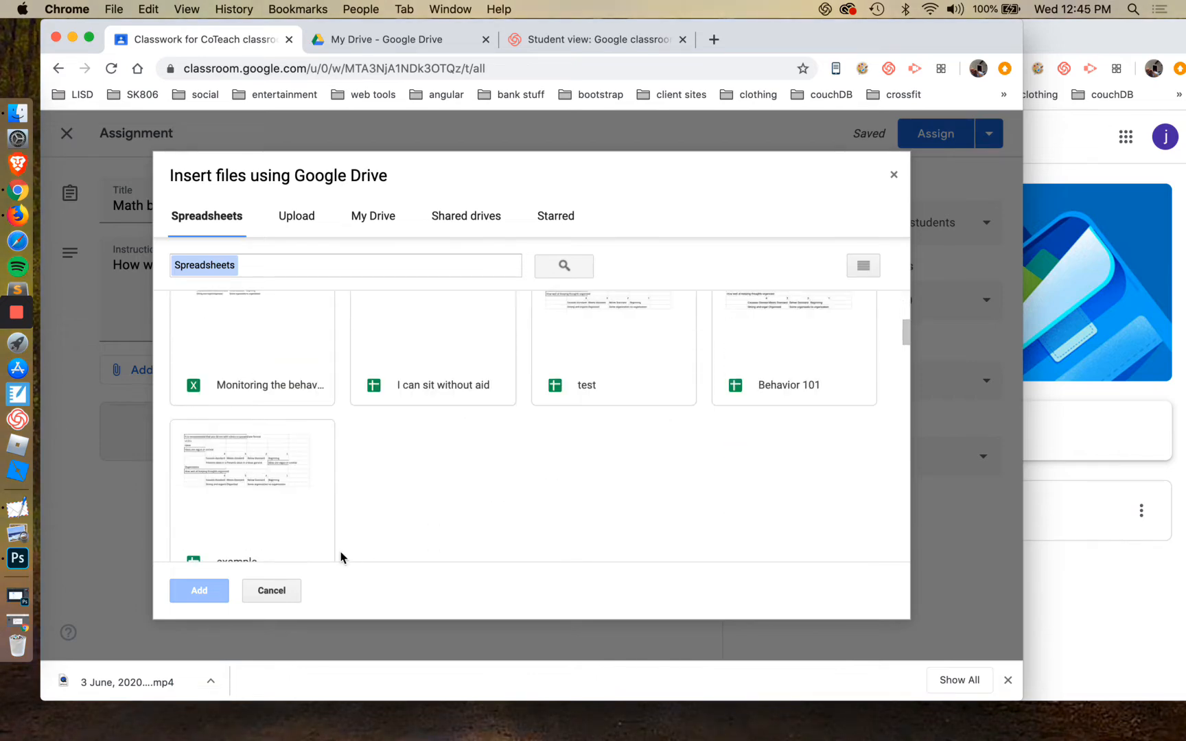
left_click(268, 480)
left_click(199, 591)
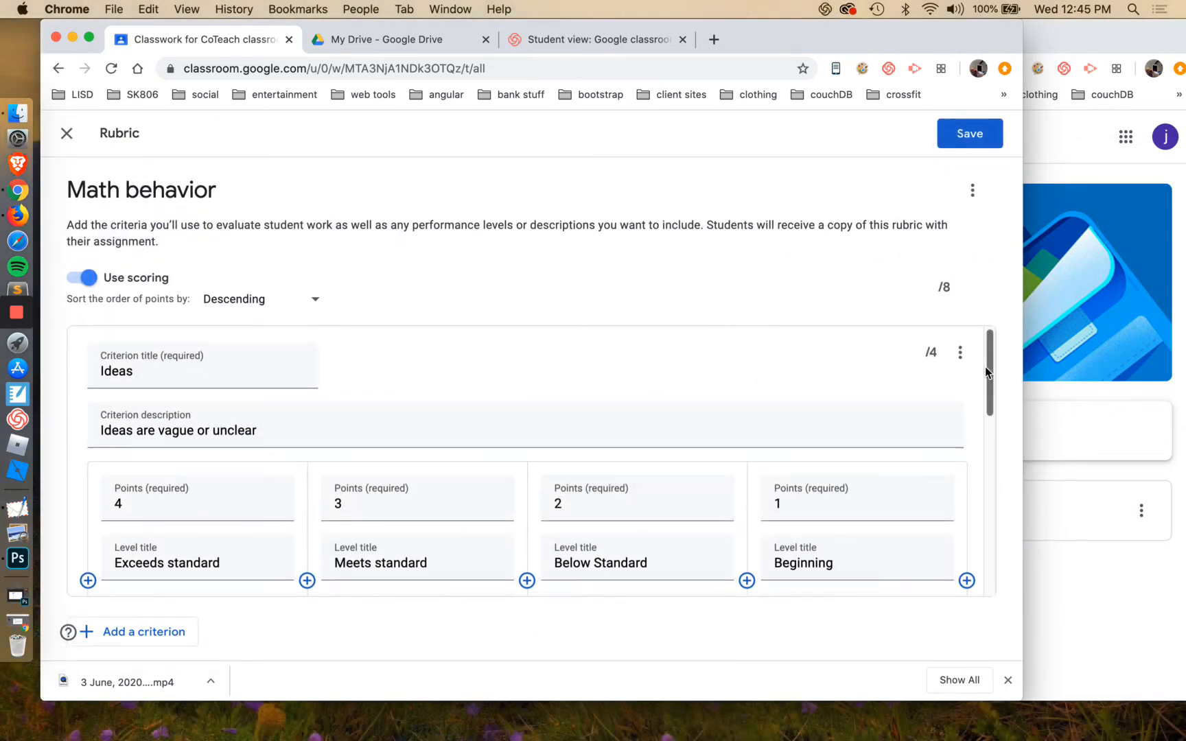
Review the points, level titles and descriptions of the Ideas and Organization criteria in the imported rubric
scroll(983, 384, "down", 1)
scroll(982, 397, "down", 5)
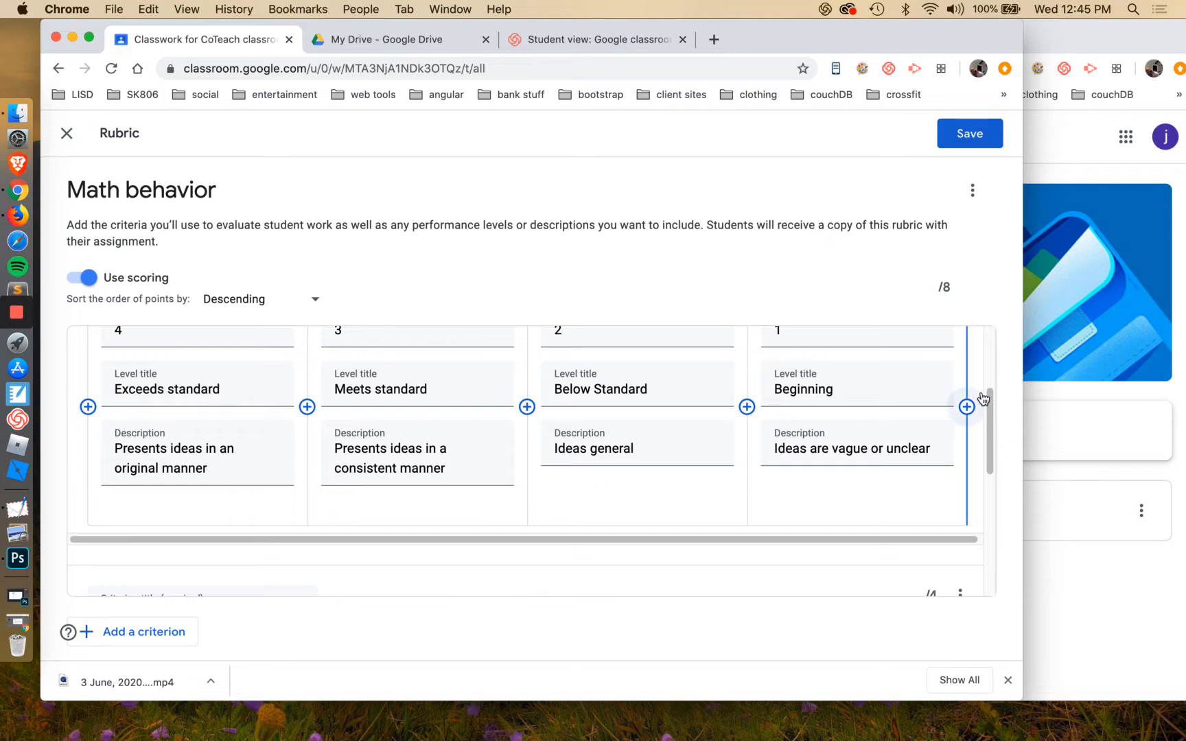
scroll(982, 398, "down", 5)
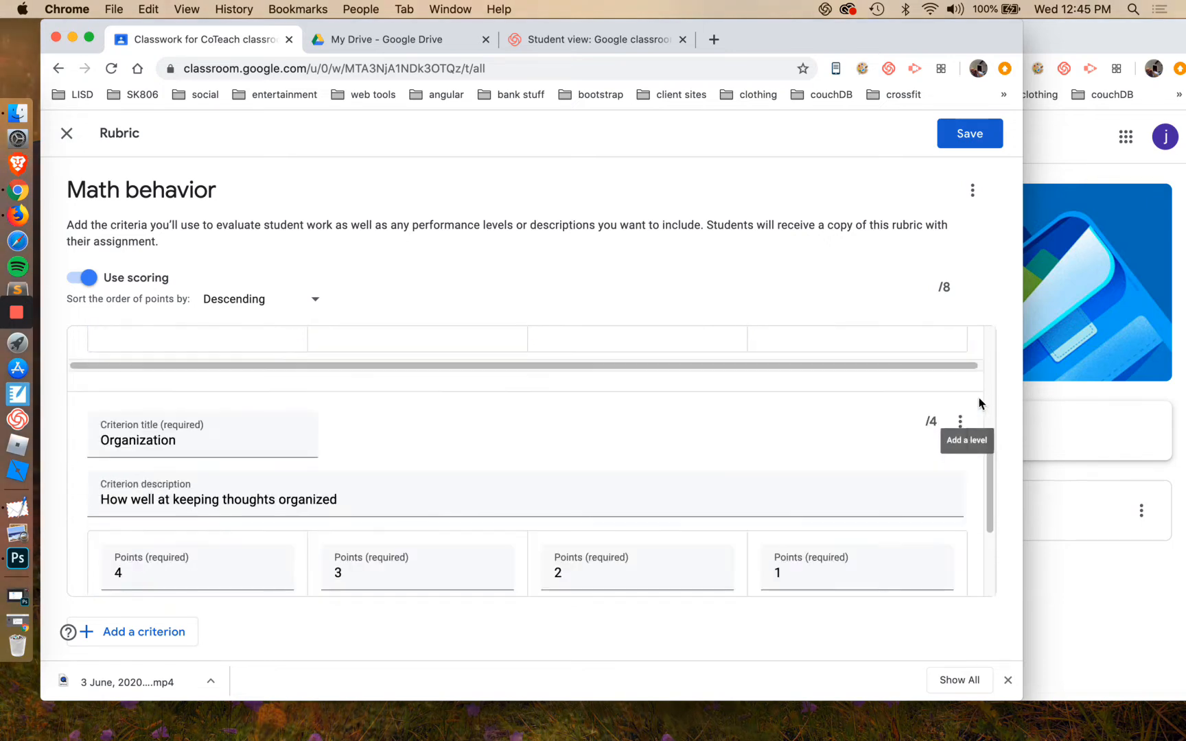
scroll(978, 405, "up", 10)
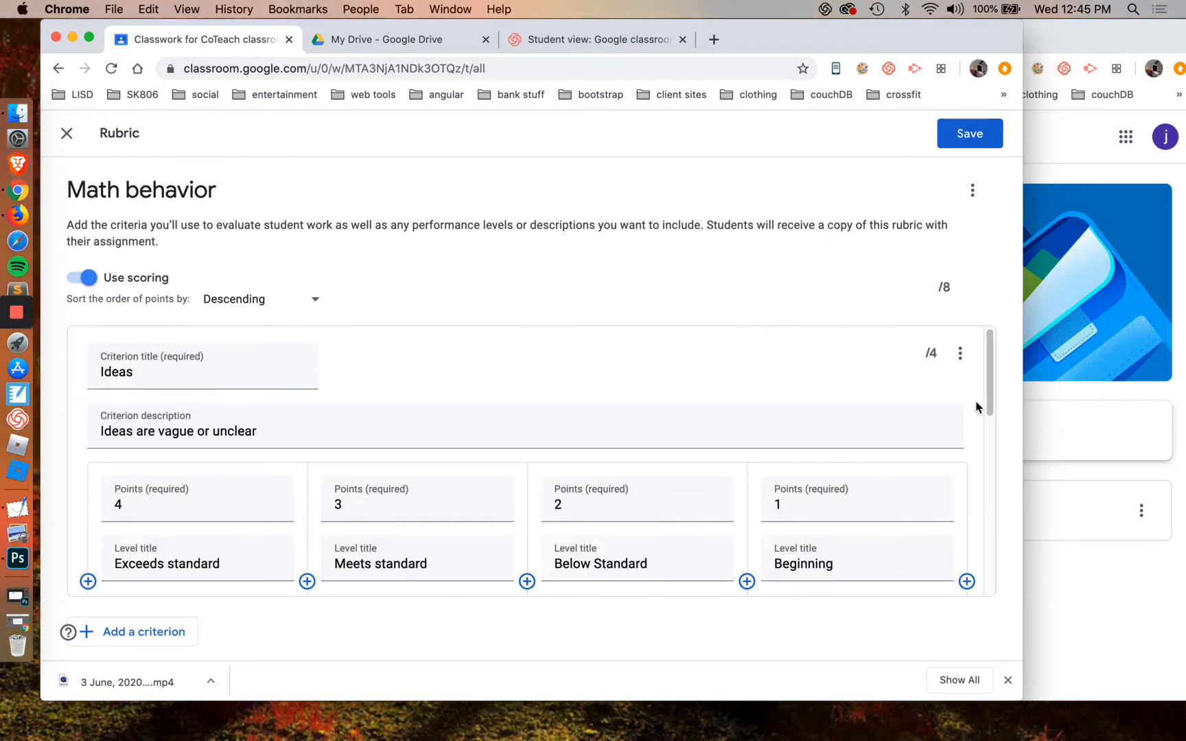
scroll(977, 407, "down", 1)
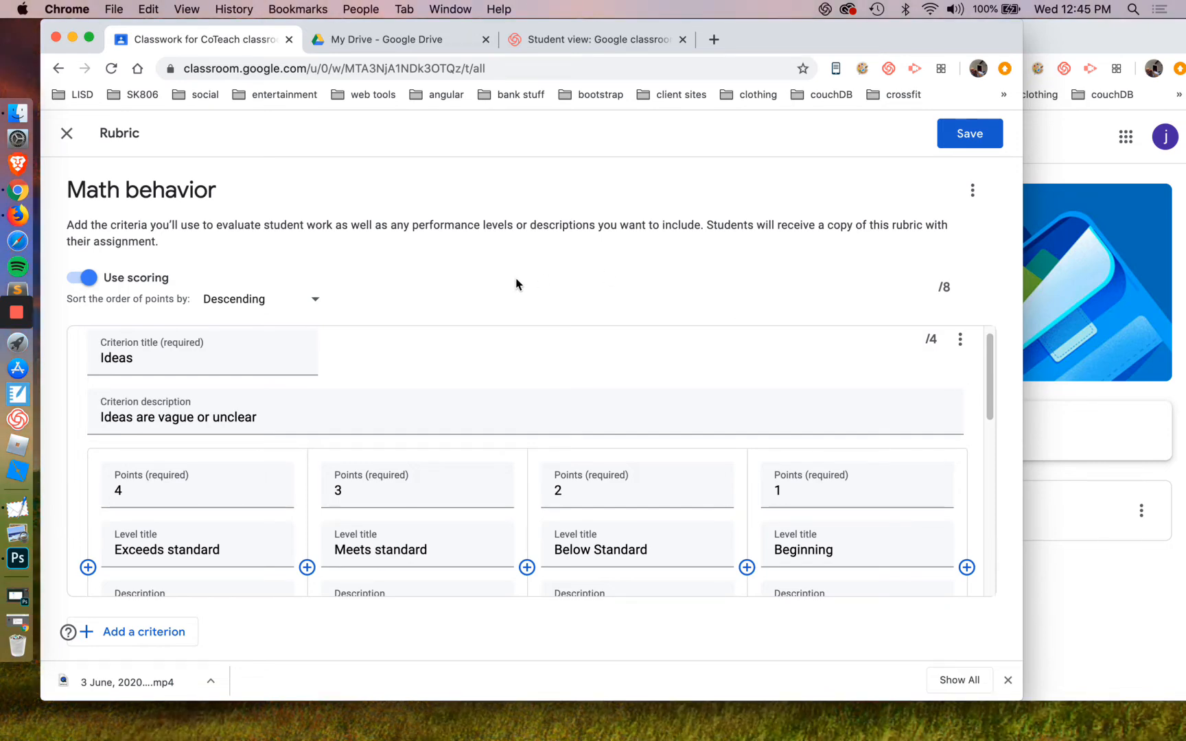
scroll(626, 347, "down", 3)
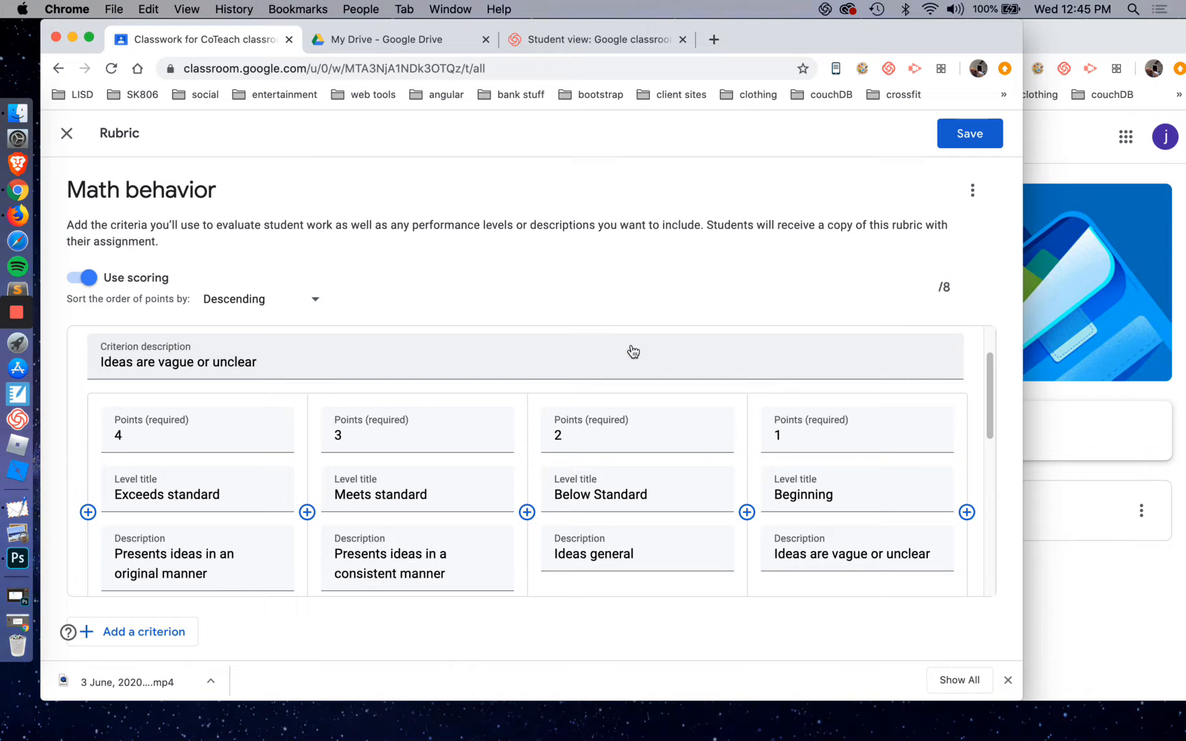
scroll(643, 403, "down", 1)
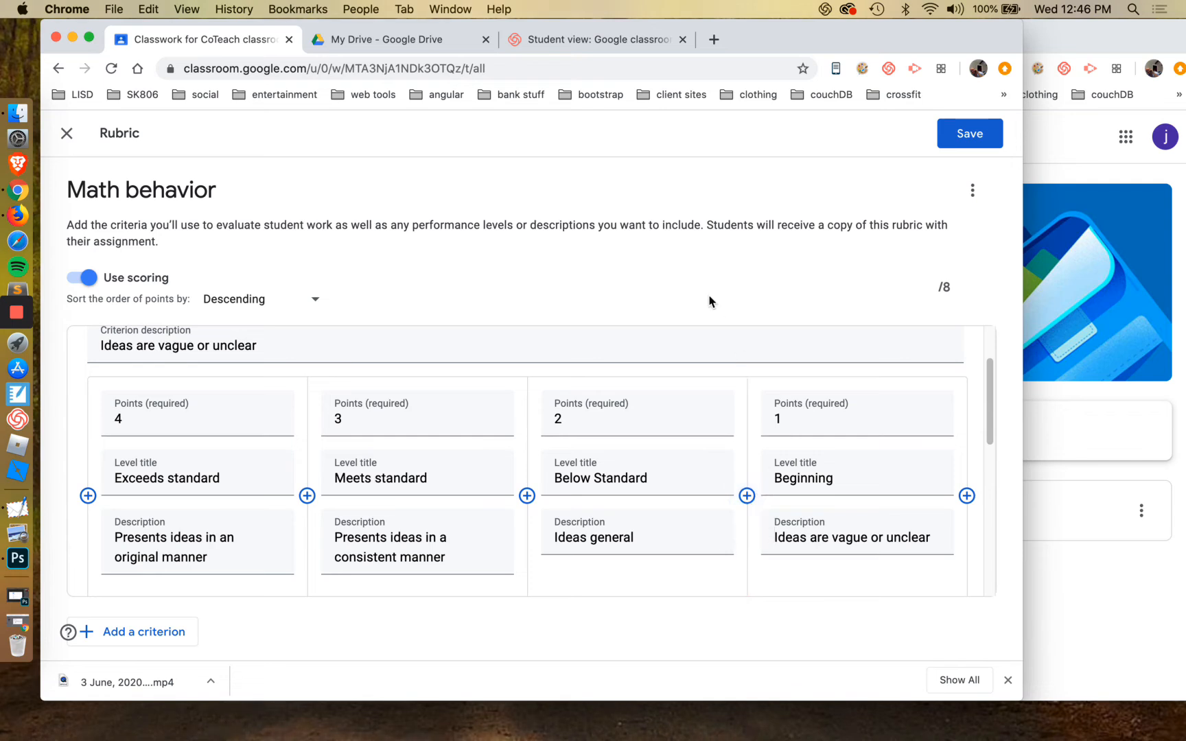
scroll(631, 402, "down", 1)
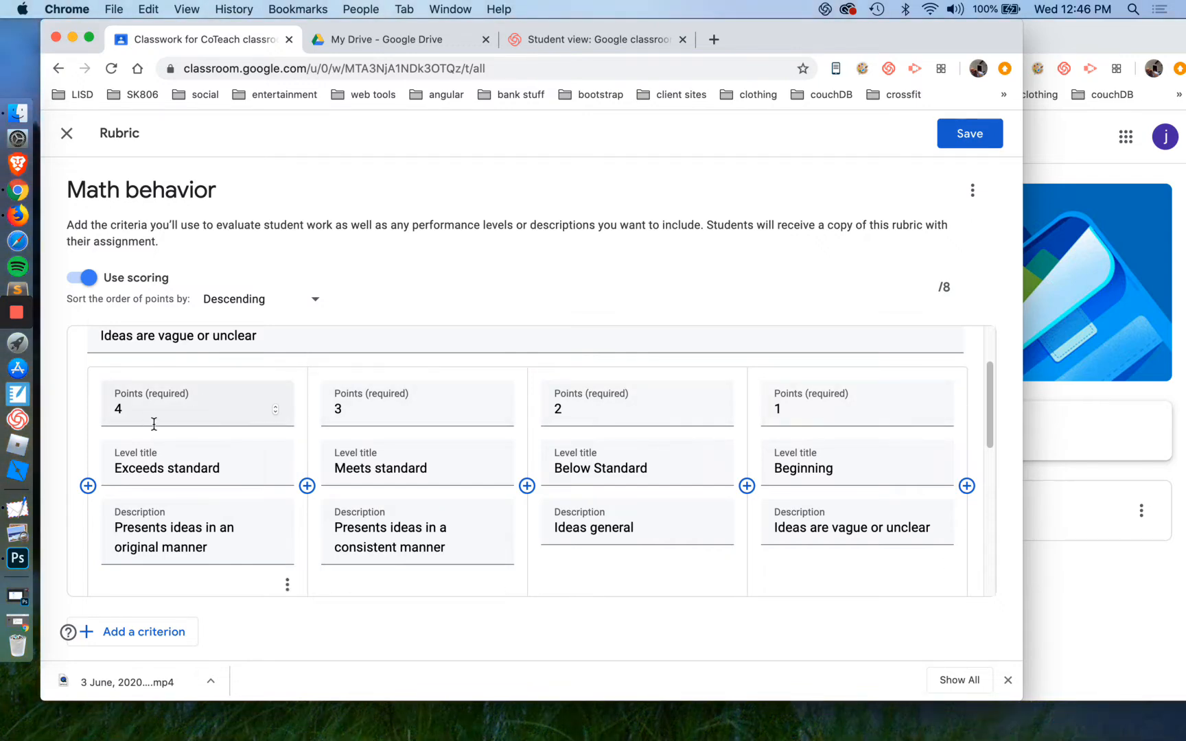
scroll(160, 409, "down", 1)
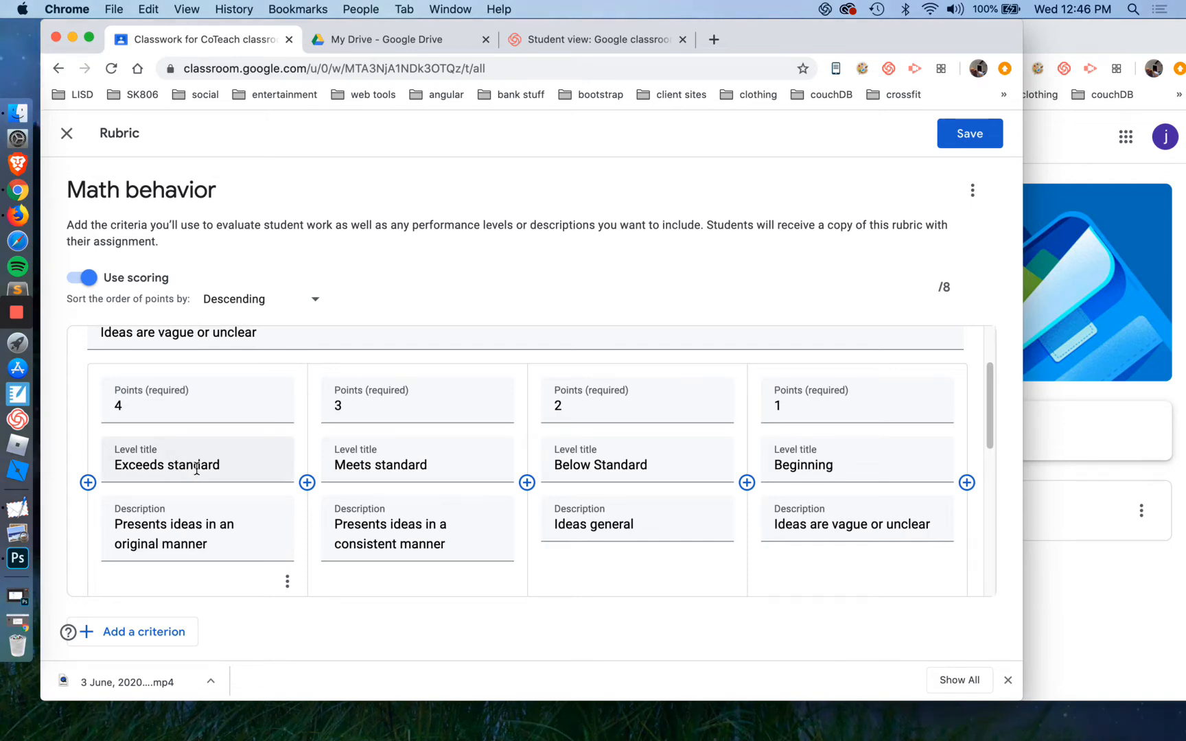
scroll(196, 469, "down", 3)
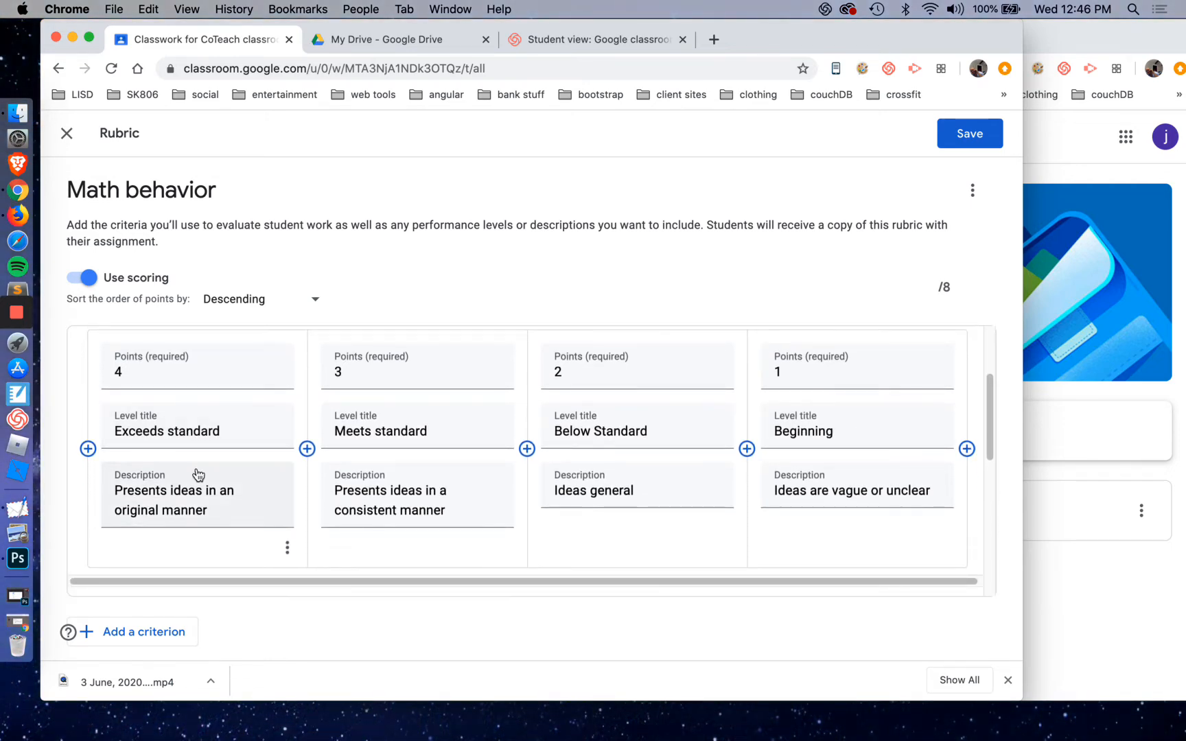
scroll(197, 472, "down", 3)
scroll(197, 469, "up", 5)
scroll(197, 471, "down", 1)
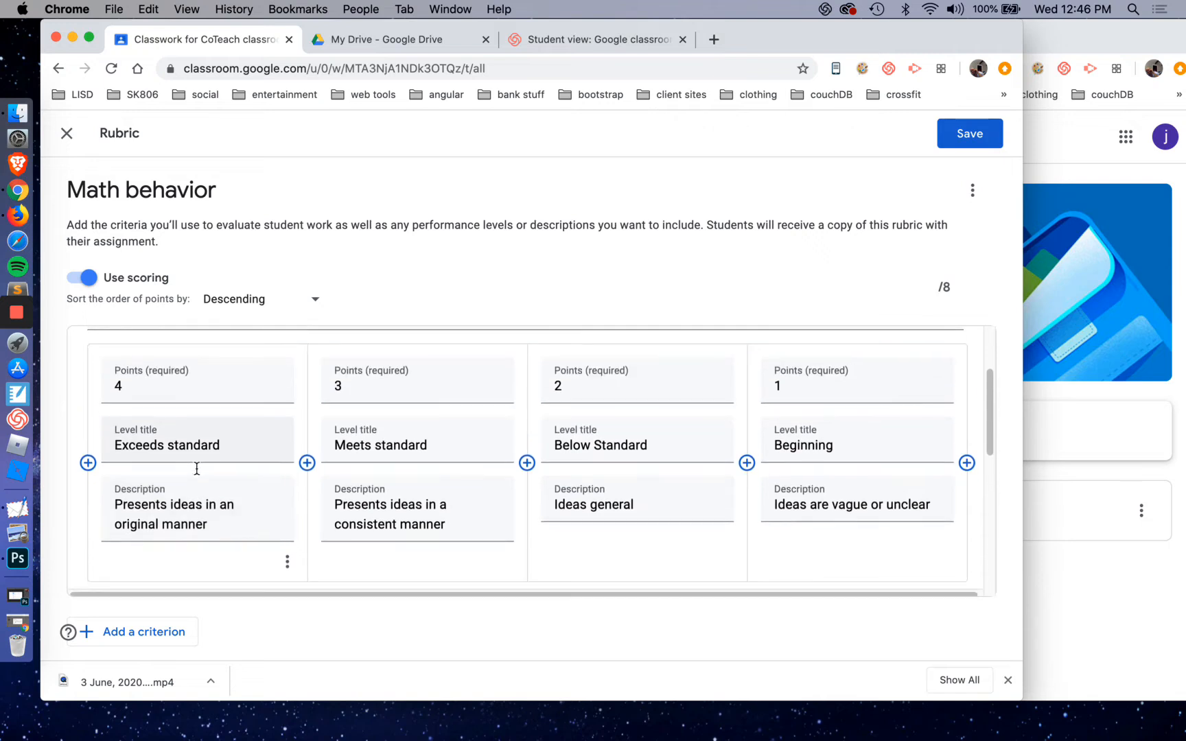
scroll(197, 473, "down", 1)
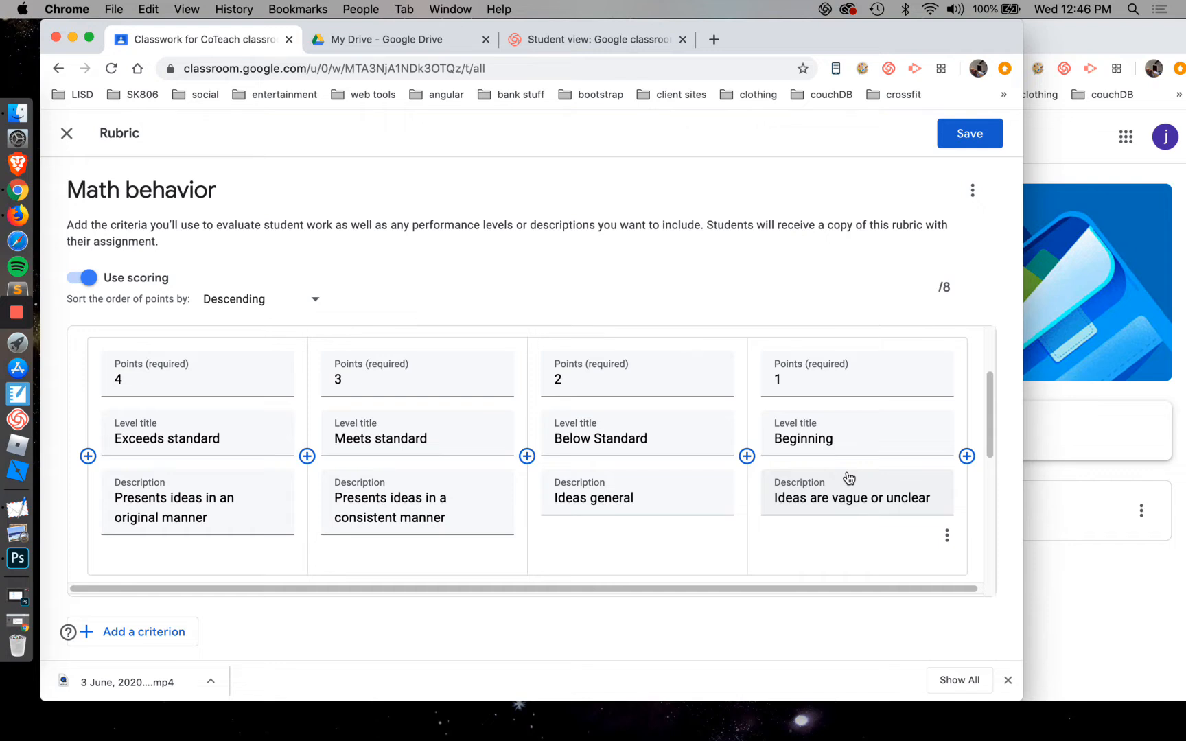
scroll(830, 485, "down", 3)
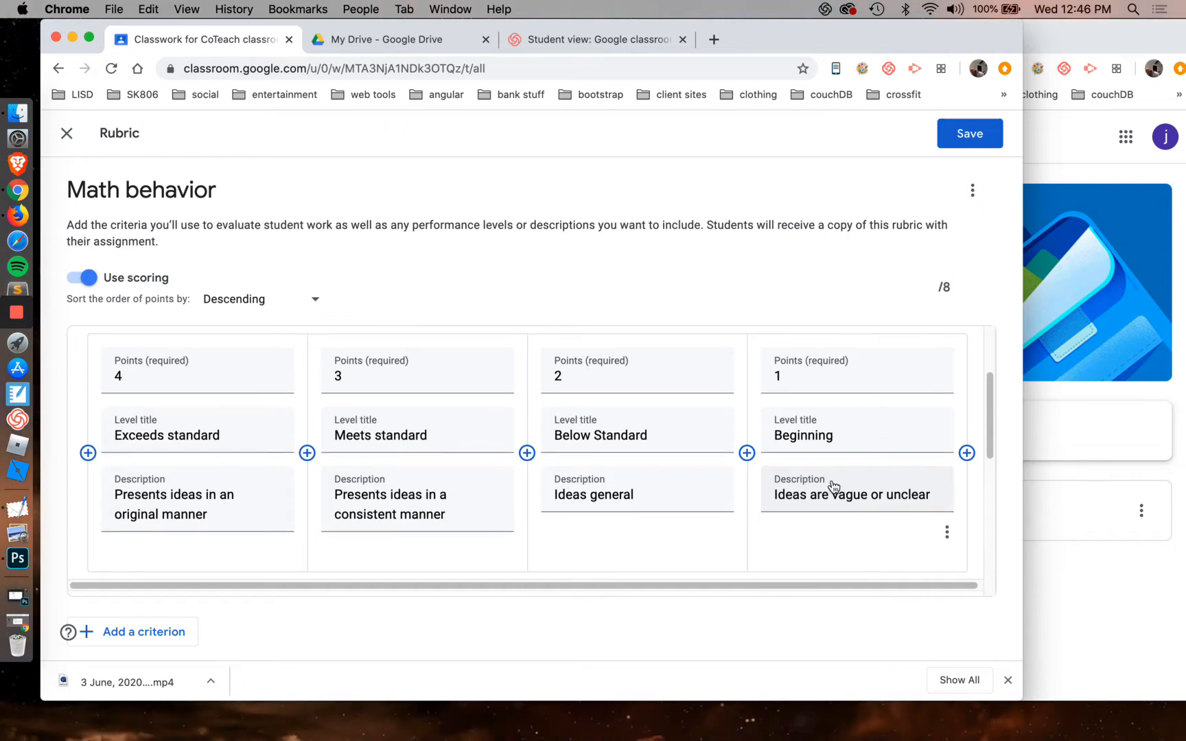
scroll(832, 485, "up", 4)
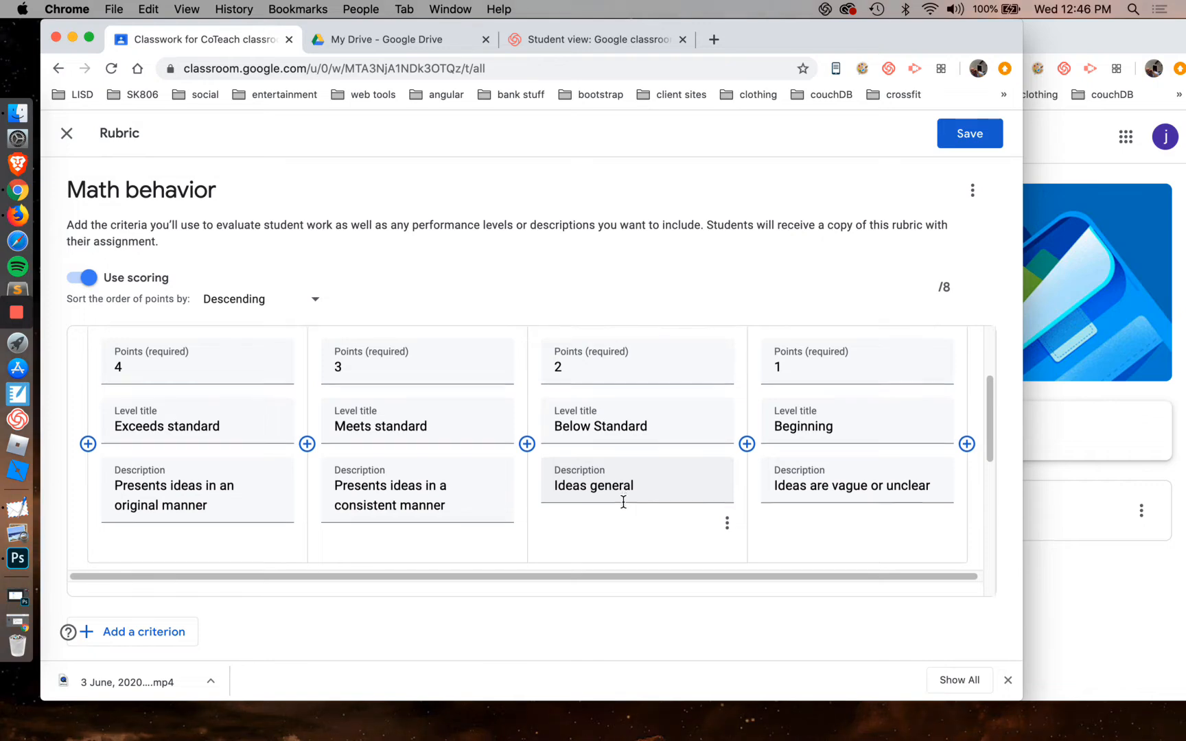
scroll(623, 505, "down", 1)
scroll(624, 502, "down", 4)
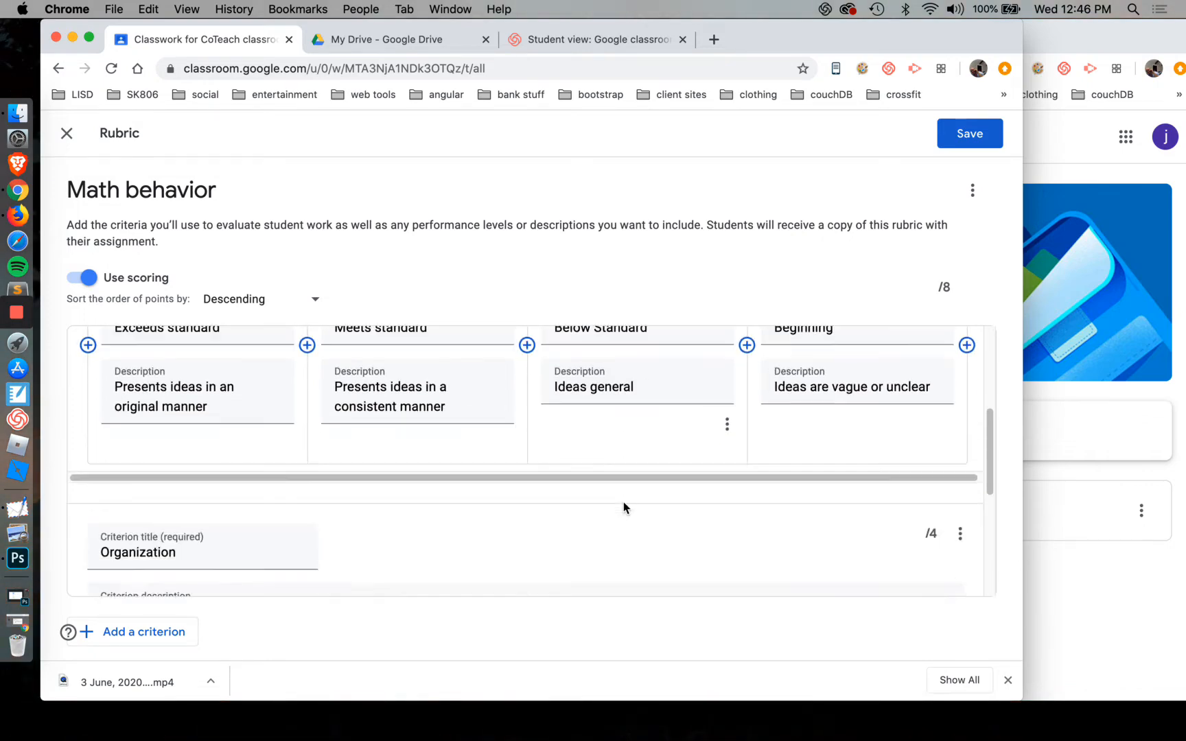
scroll(624, 508, "down", 6)
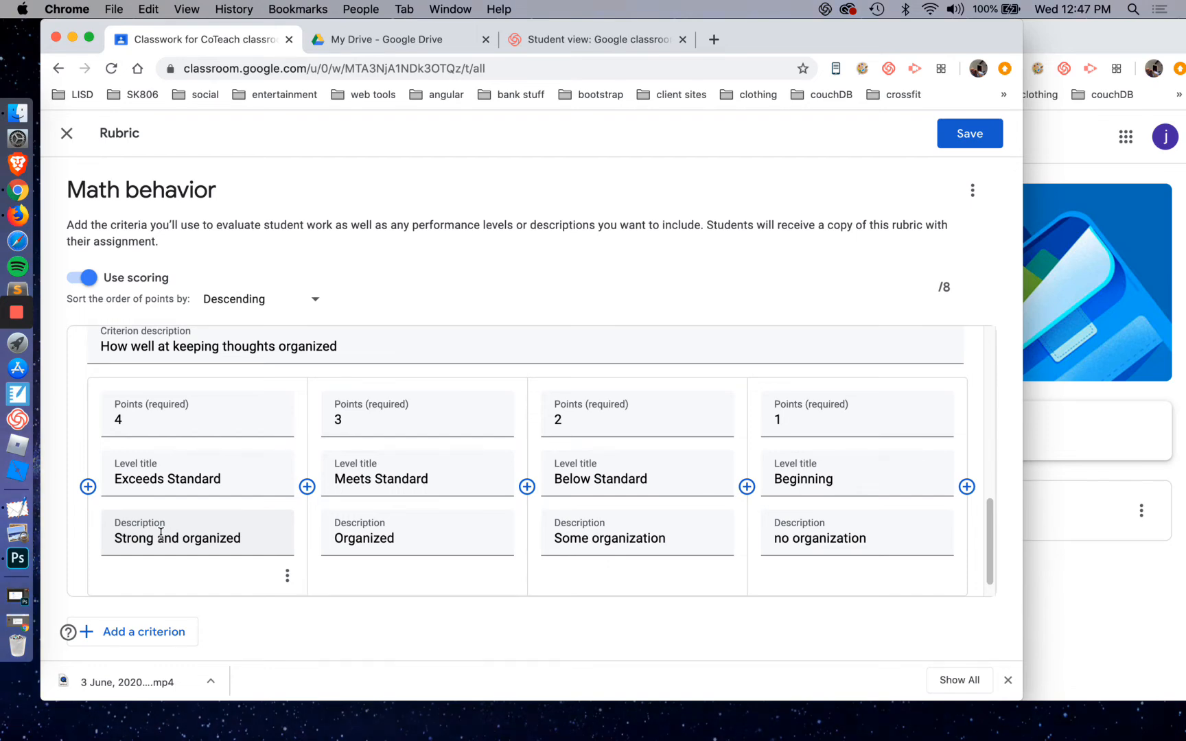
scroll(569, 479, "up", 5)
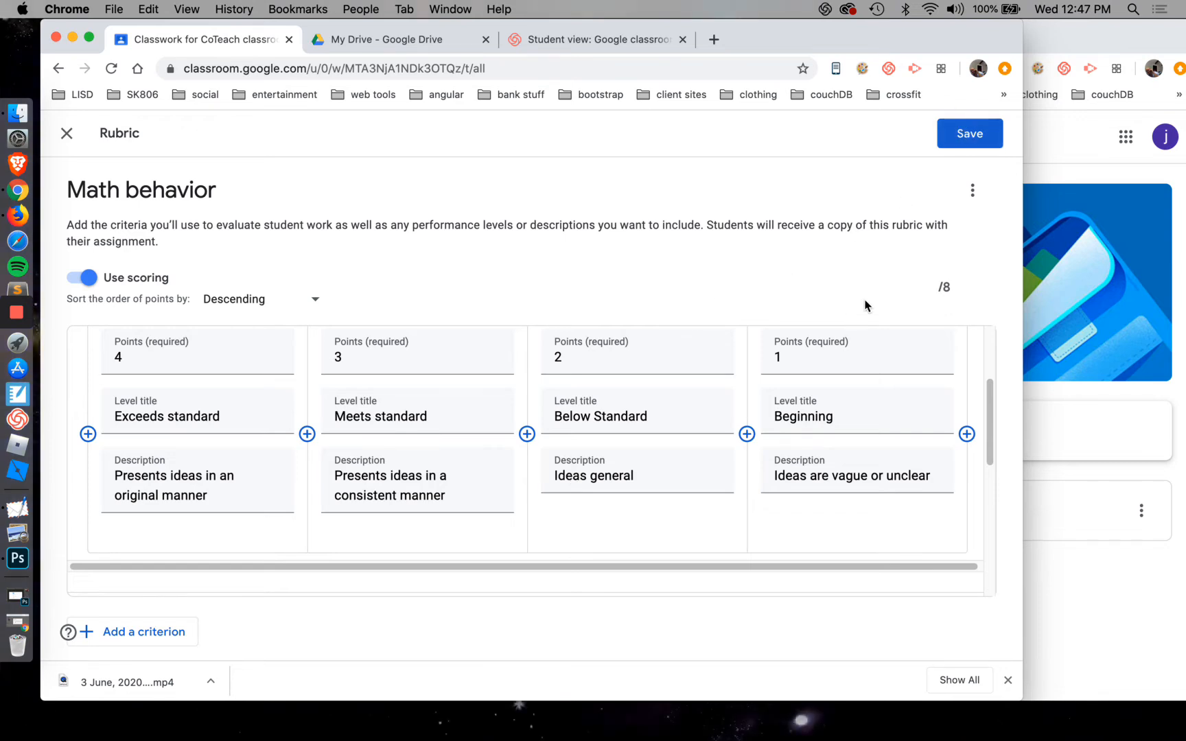
scroll(748, 427, "up", 2)
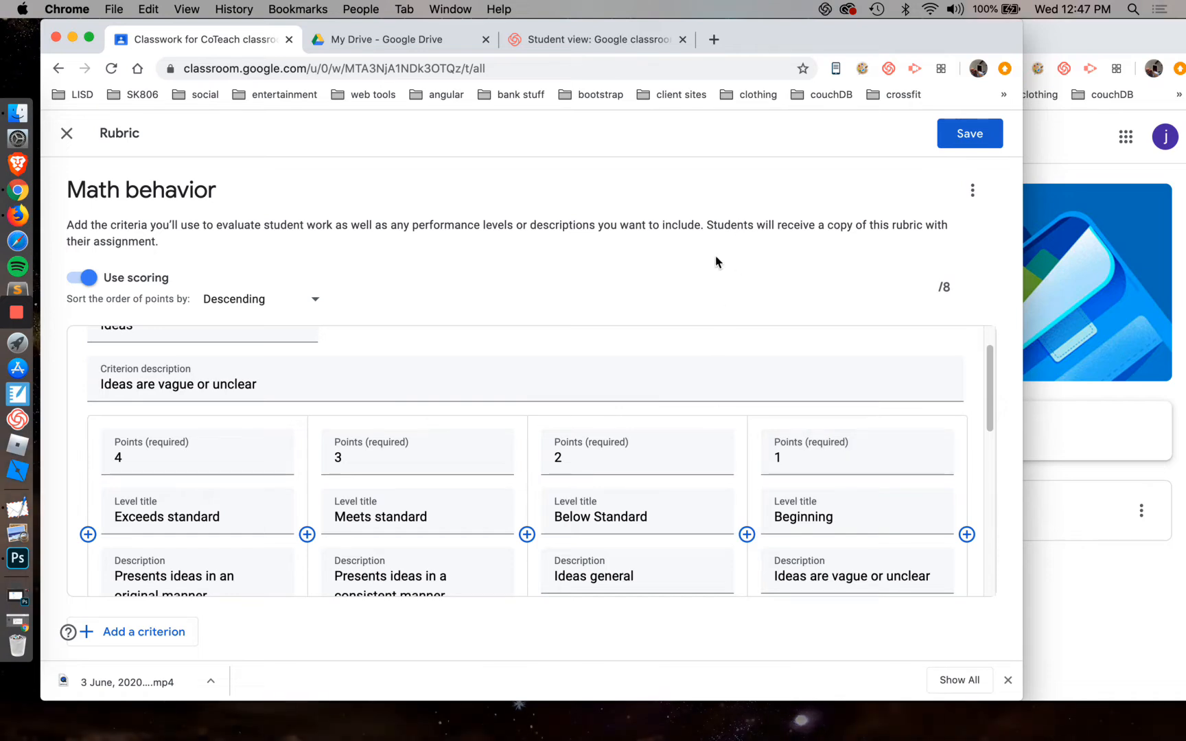
Set the description of the Below Standard level in the Ideas criterion to "Ideas general and still need development"
scroll(694, 409, "down", 1)
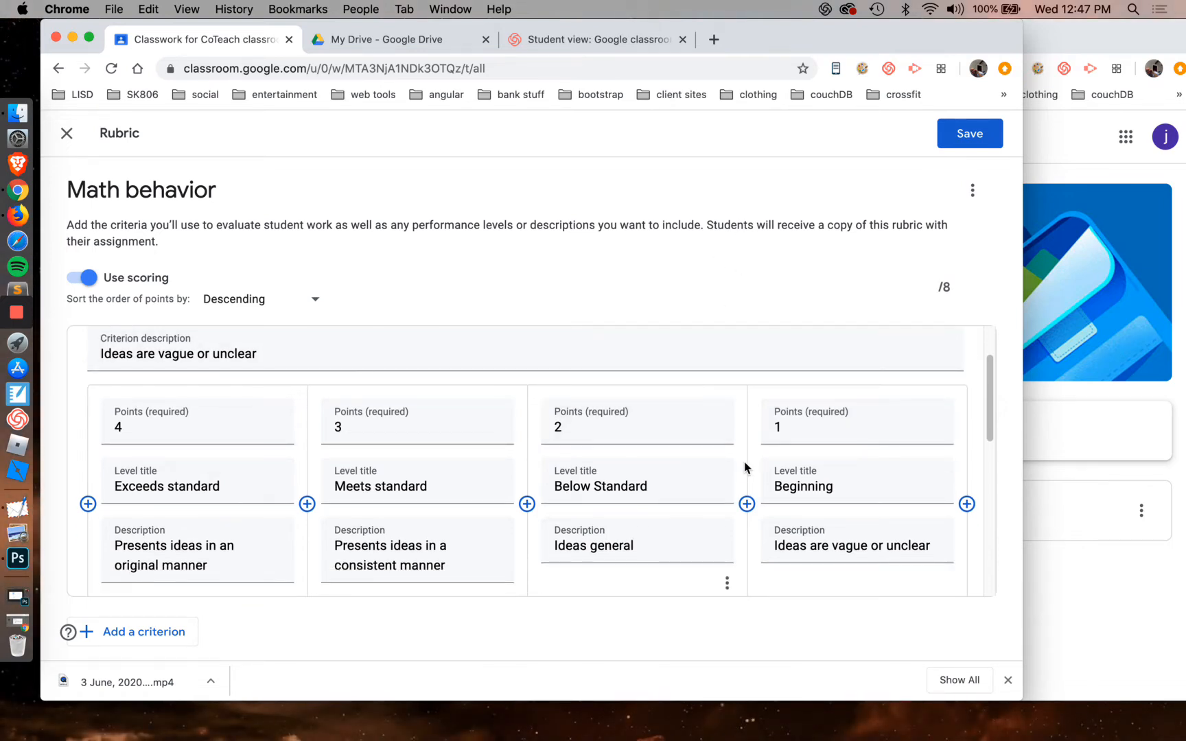
scroll(746, 468, "down", 1)
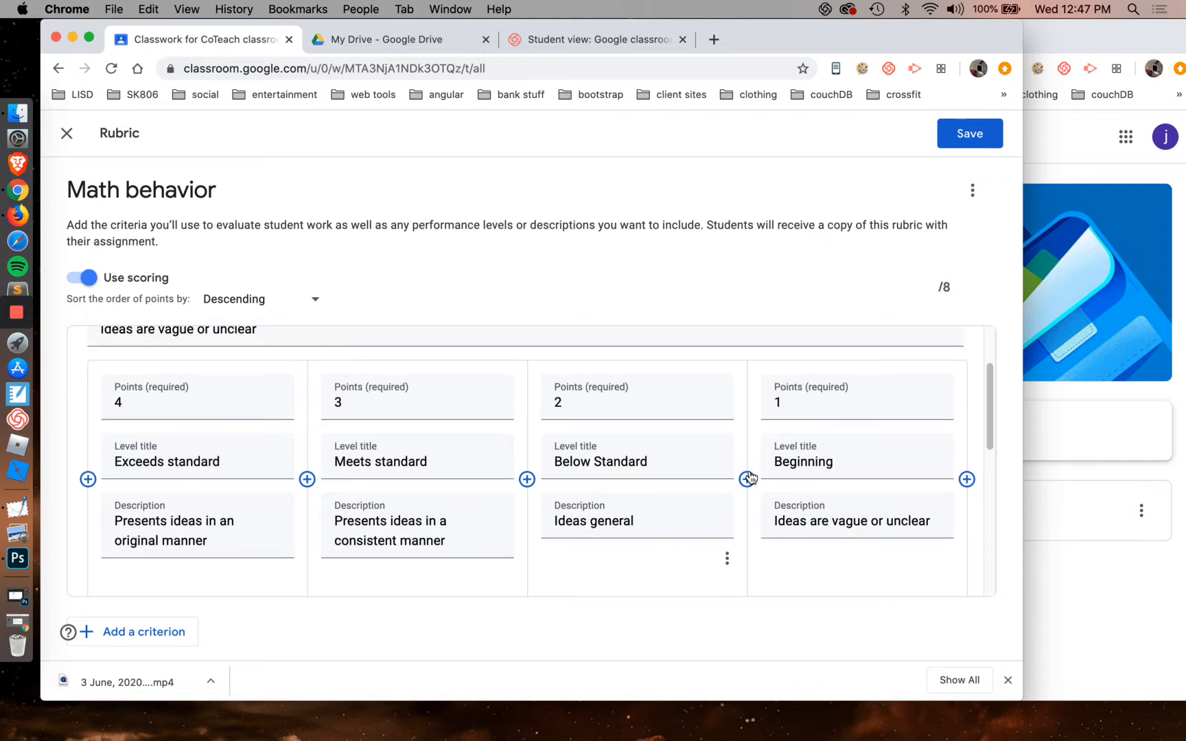
left_click(928, 520)
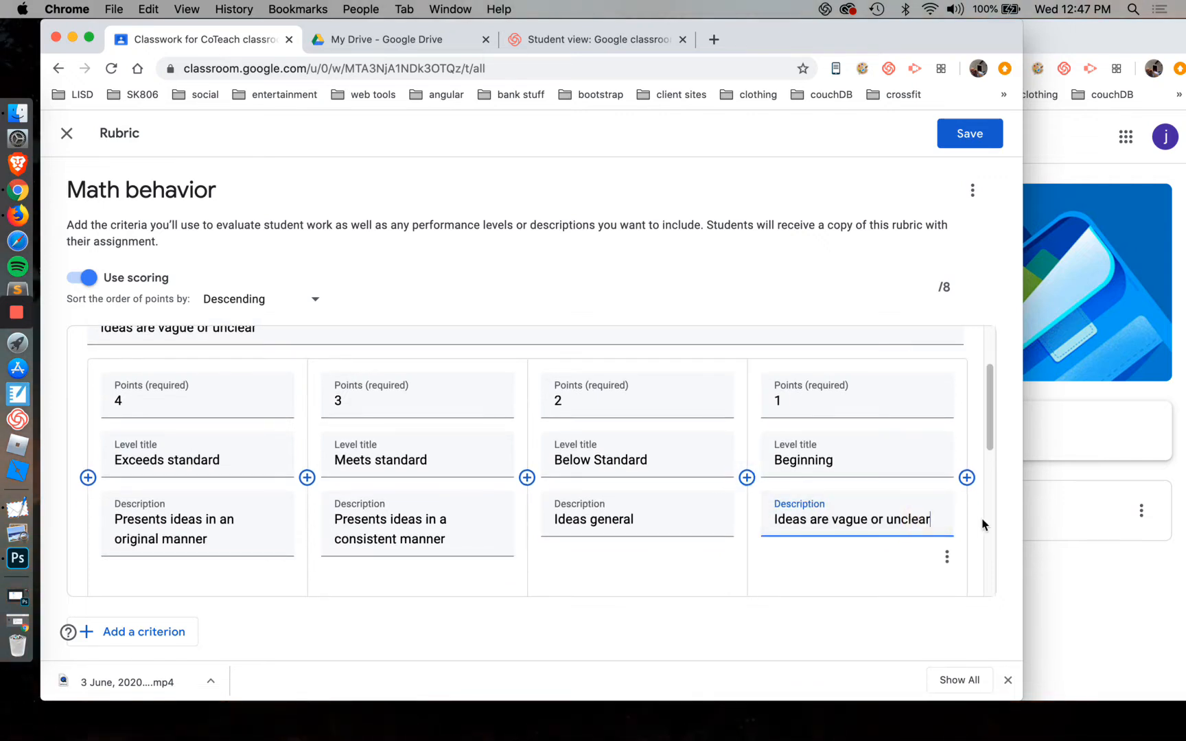
left_click(669, 520)
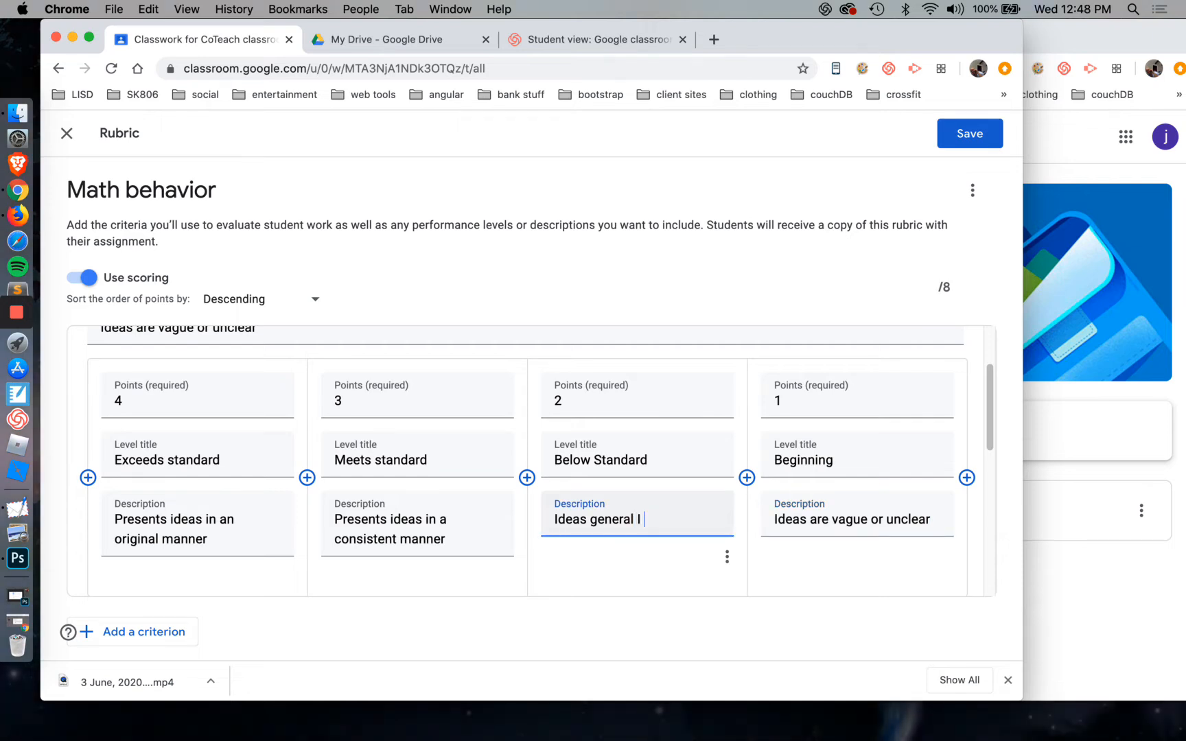
type("and st")
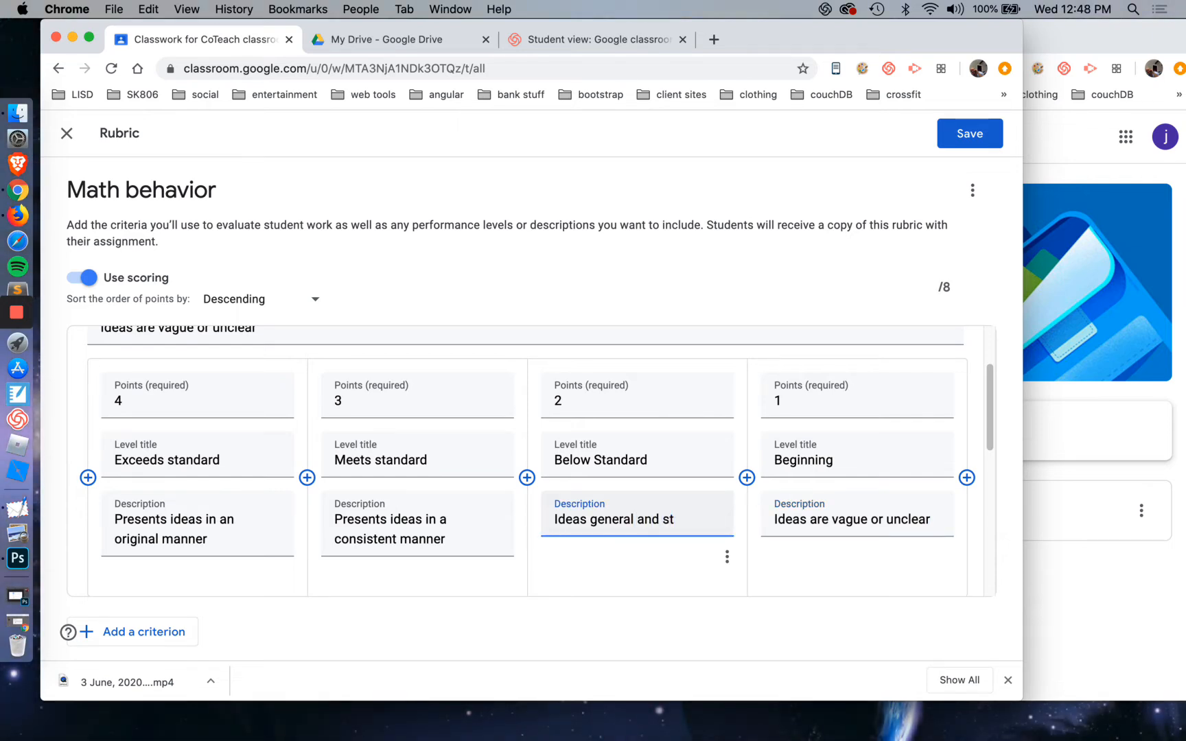
type("ill need development")
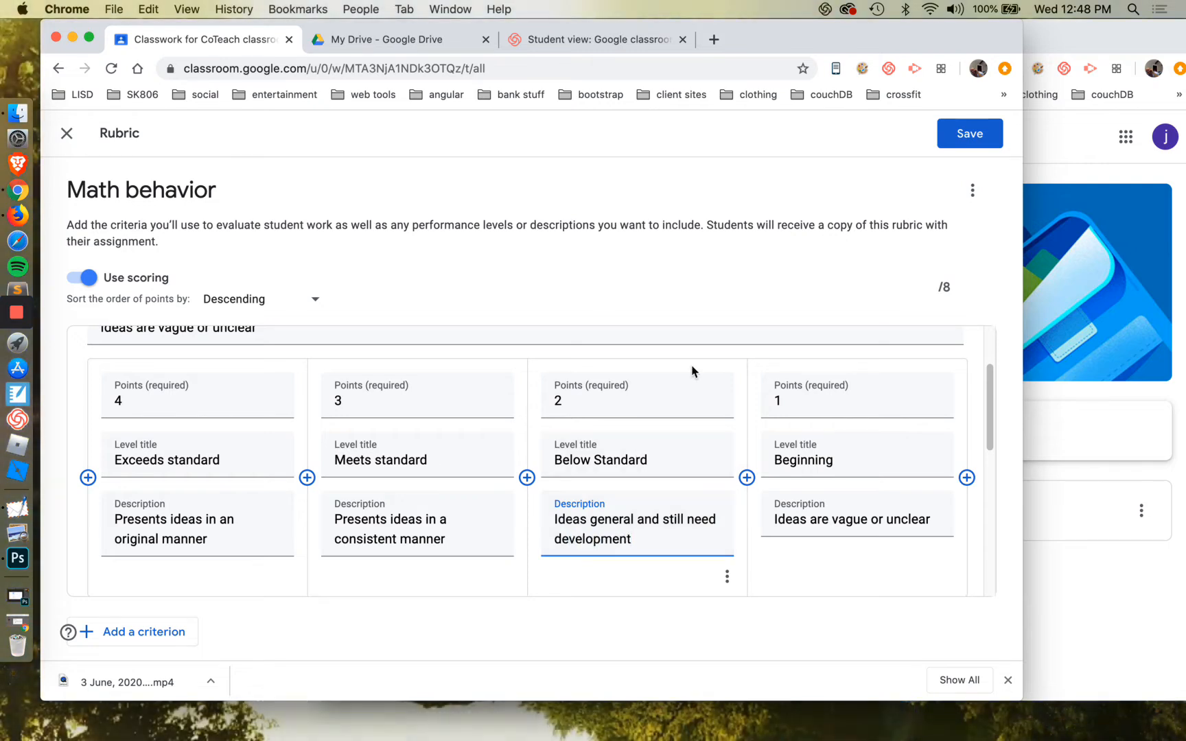
scroll(667, 455, "down", 1)
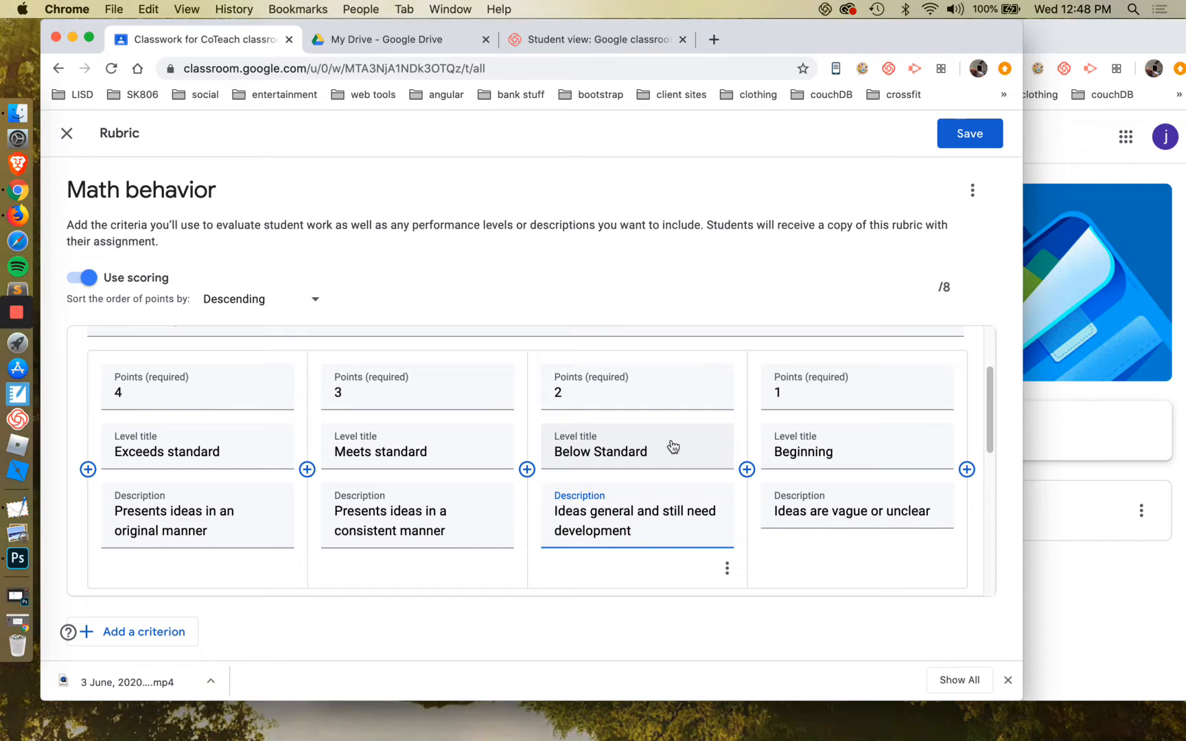
Dismiss the rubric's options without deleting it, and save the rubric to the Math behavior assignment
left_click(977, 198)
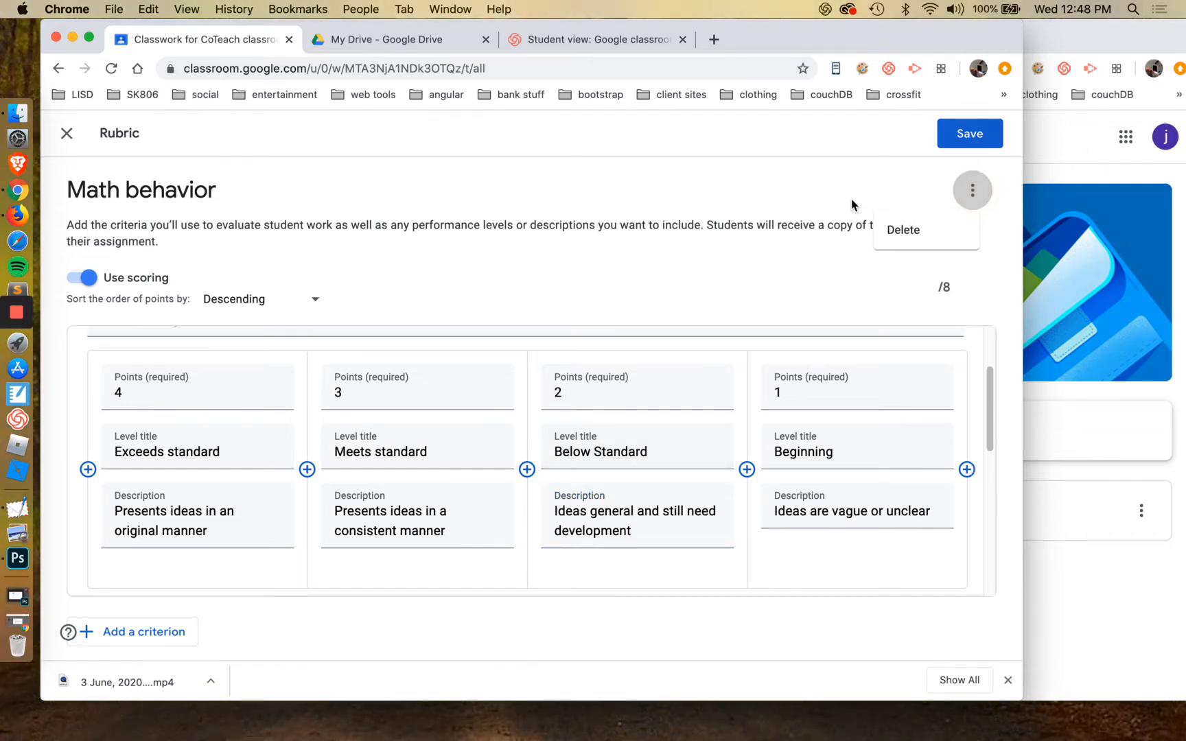
left_click(747, 218)
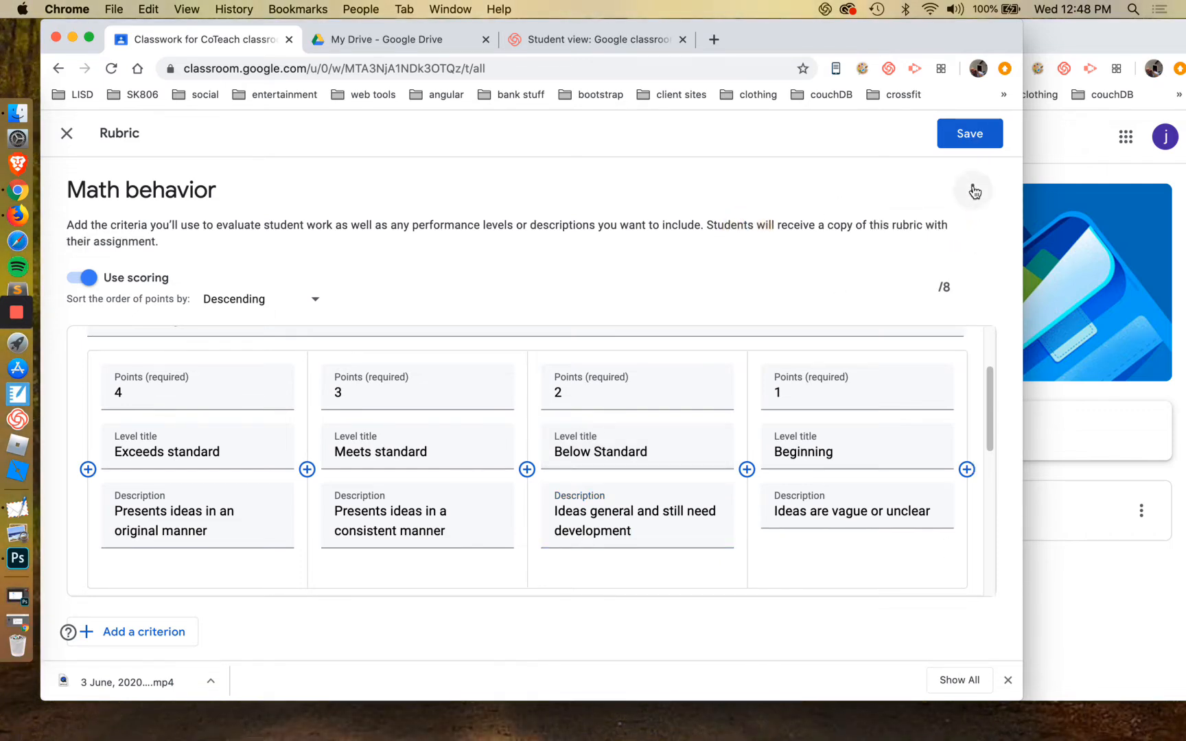
left_click(982, 143)
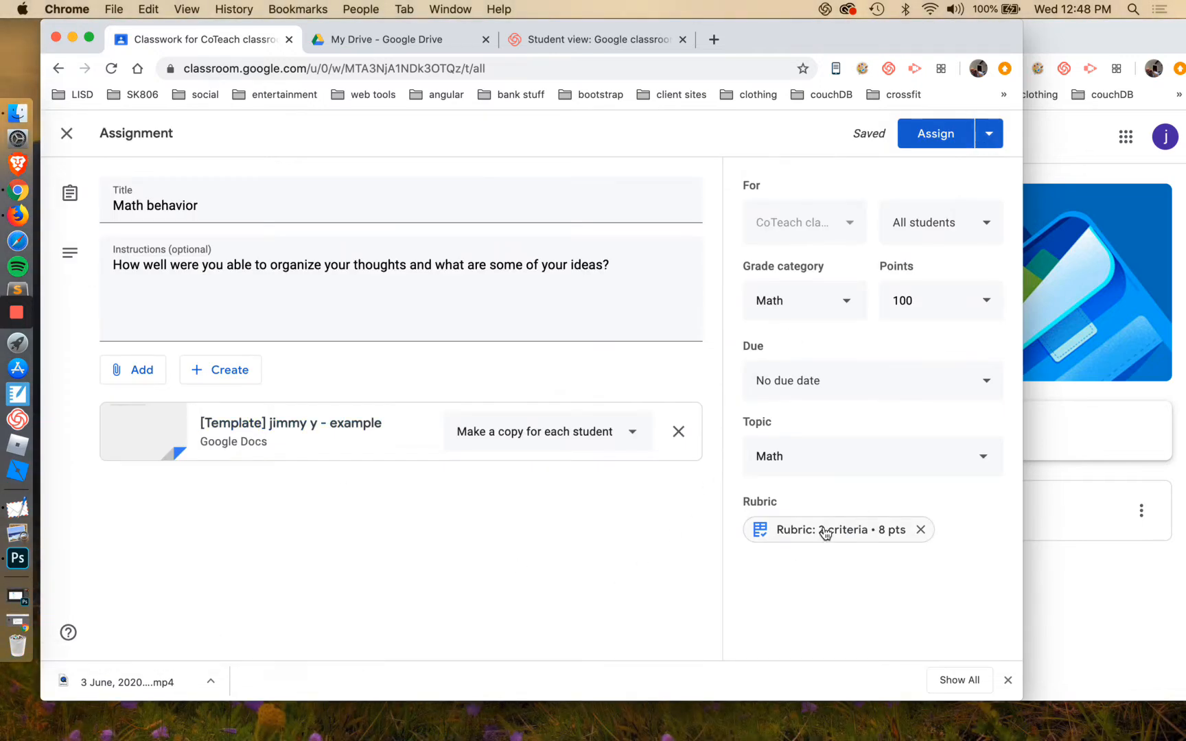
Open the Math behavior rubric for editing and sort the order of points by Ascending
left_click(824, 531)
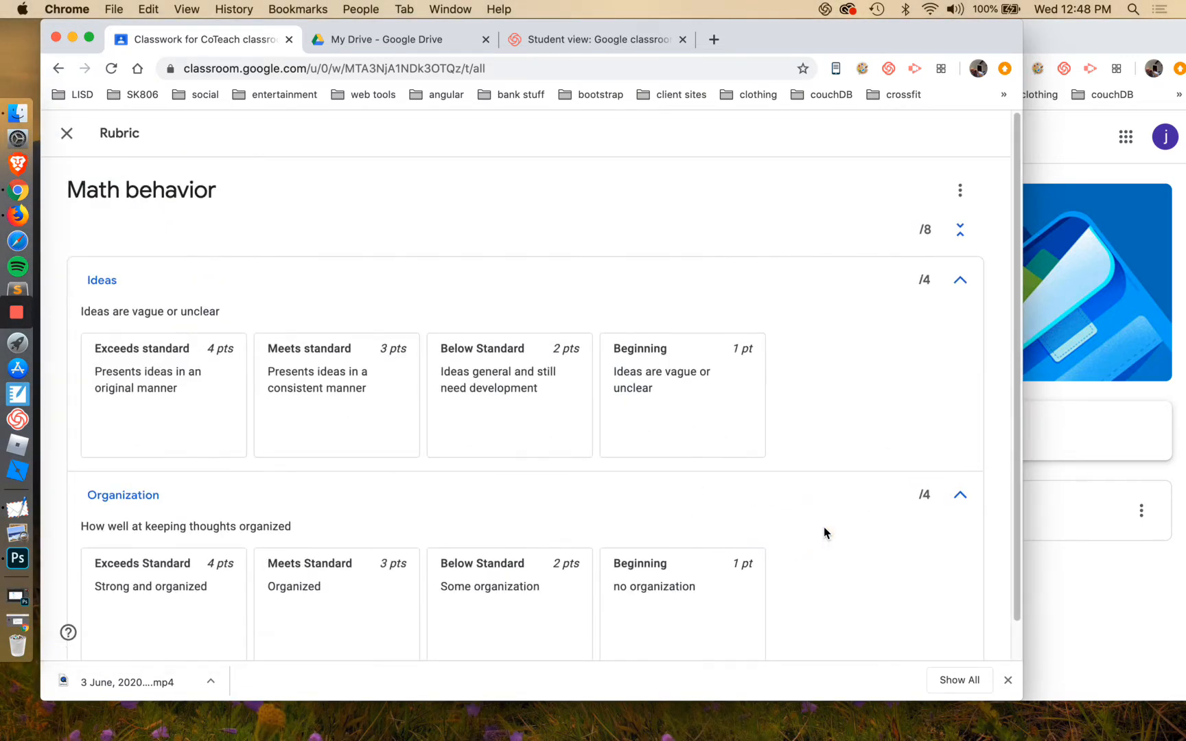
left_click(961, 191)
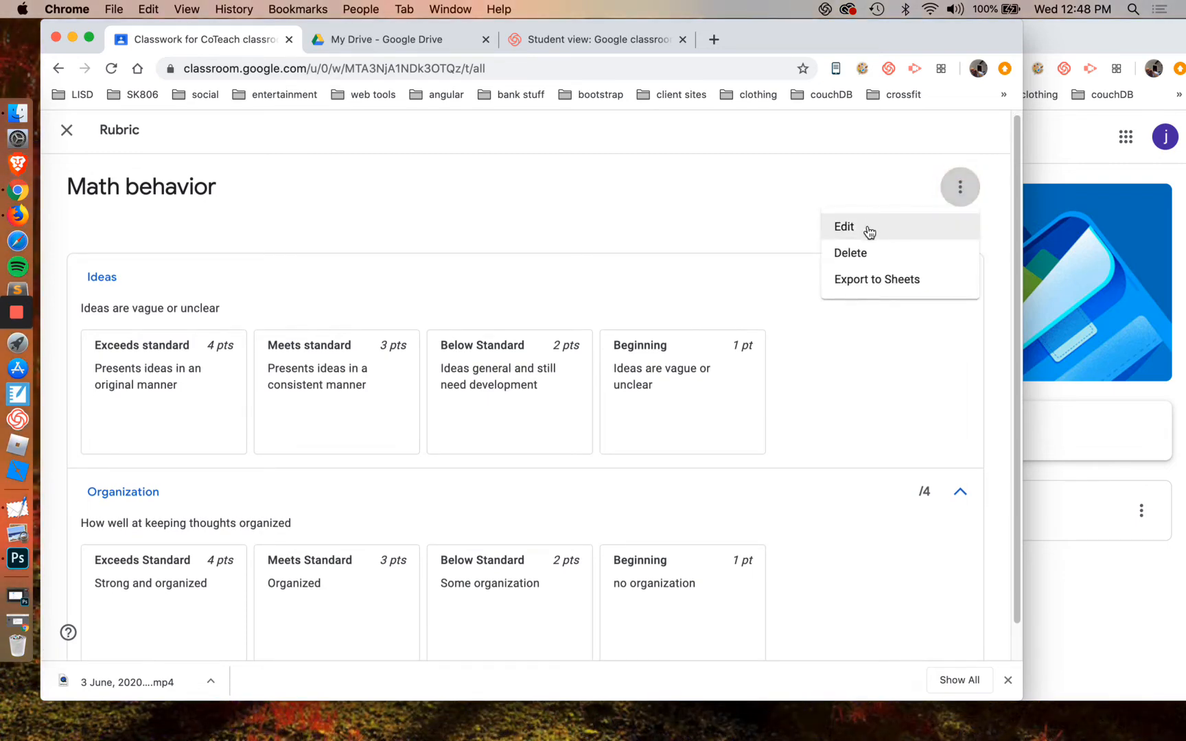
left_click(869, 232)
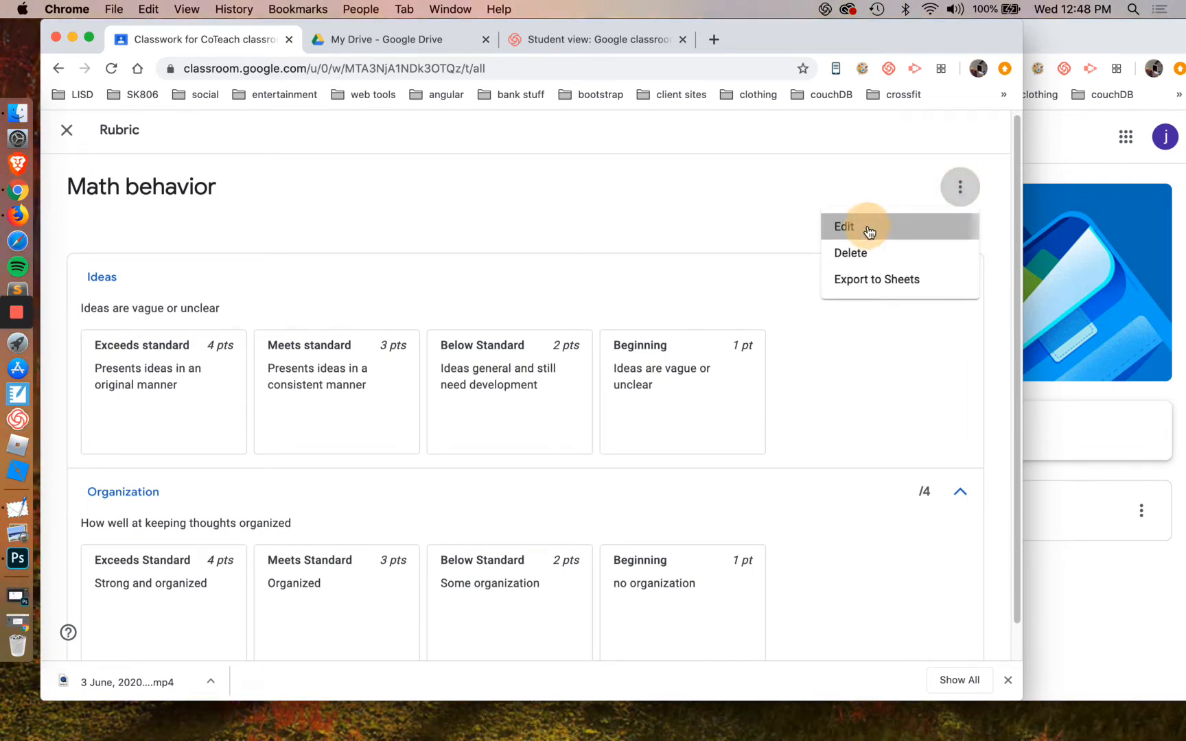
left_click(274, 297)
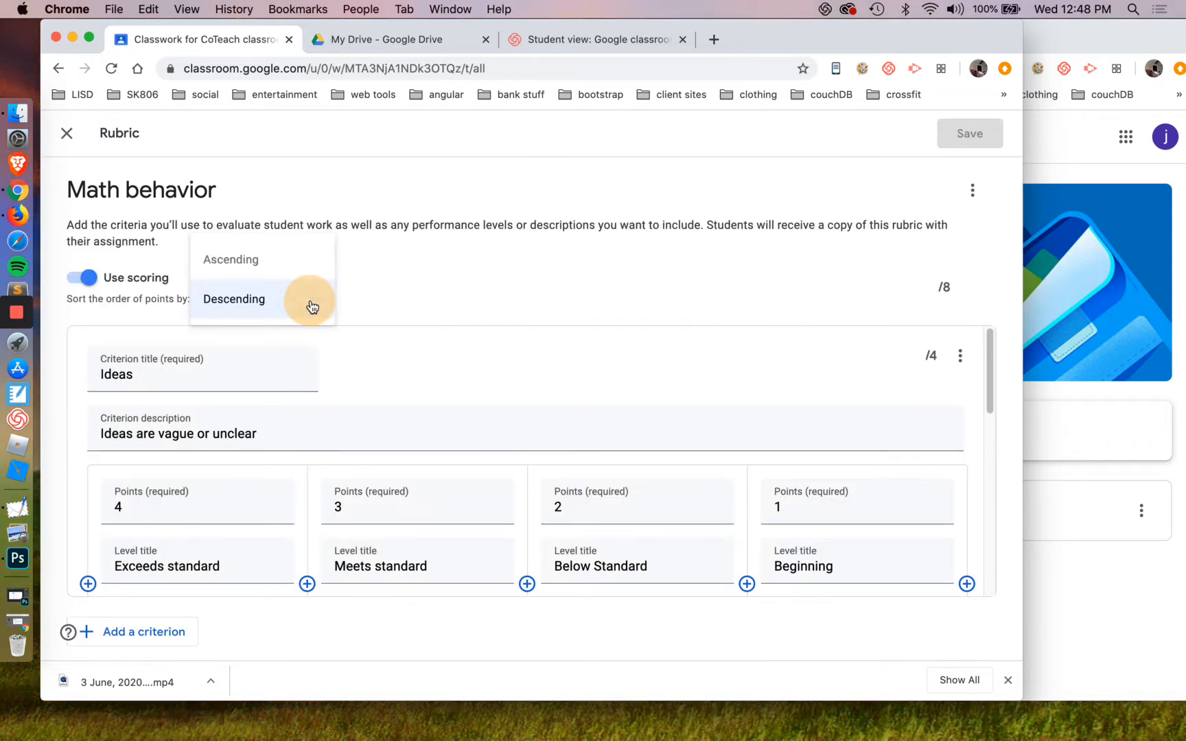
left_click(291, 267)
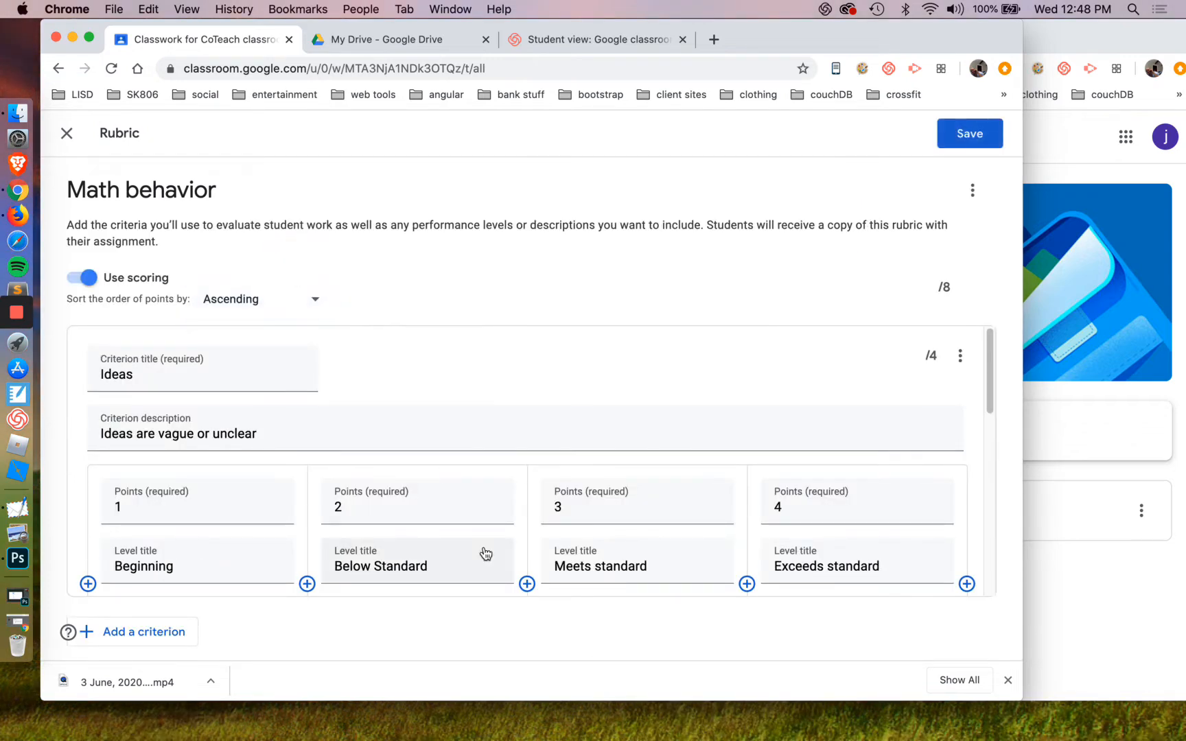
Check the reordered levels of the Ideas and Organization criteria and try to save the rubric
scroll(545, 532, "down", 8)
scroll(545, 532, "down", 1)
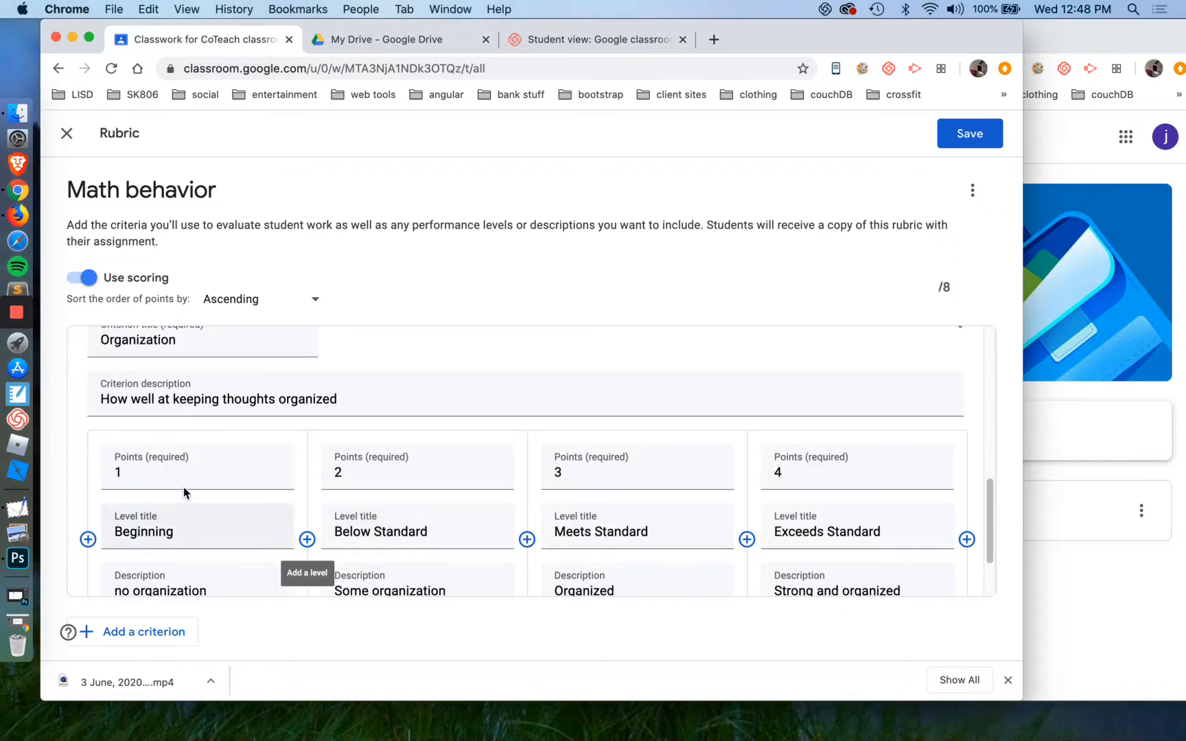
scroll(768, 464, "up", 2)
scroll(767, 466, "up", 5)
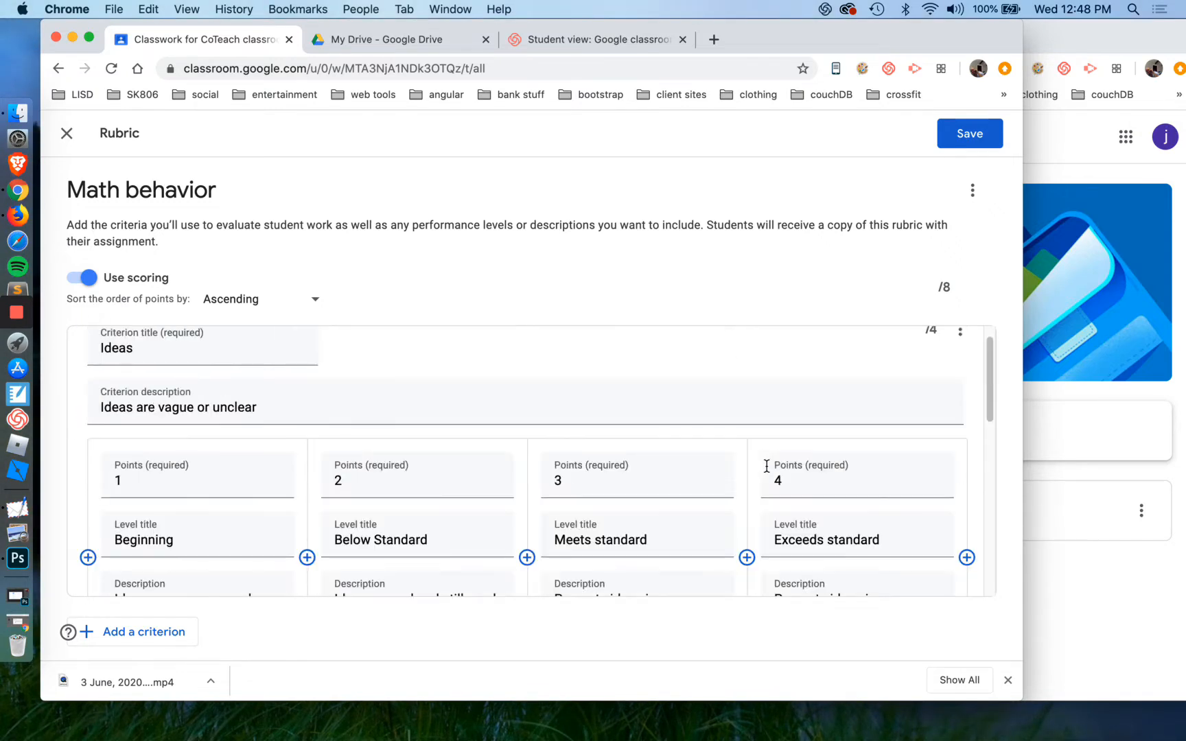
scroll(717, 343, "up", 1)
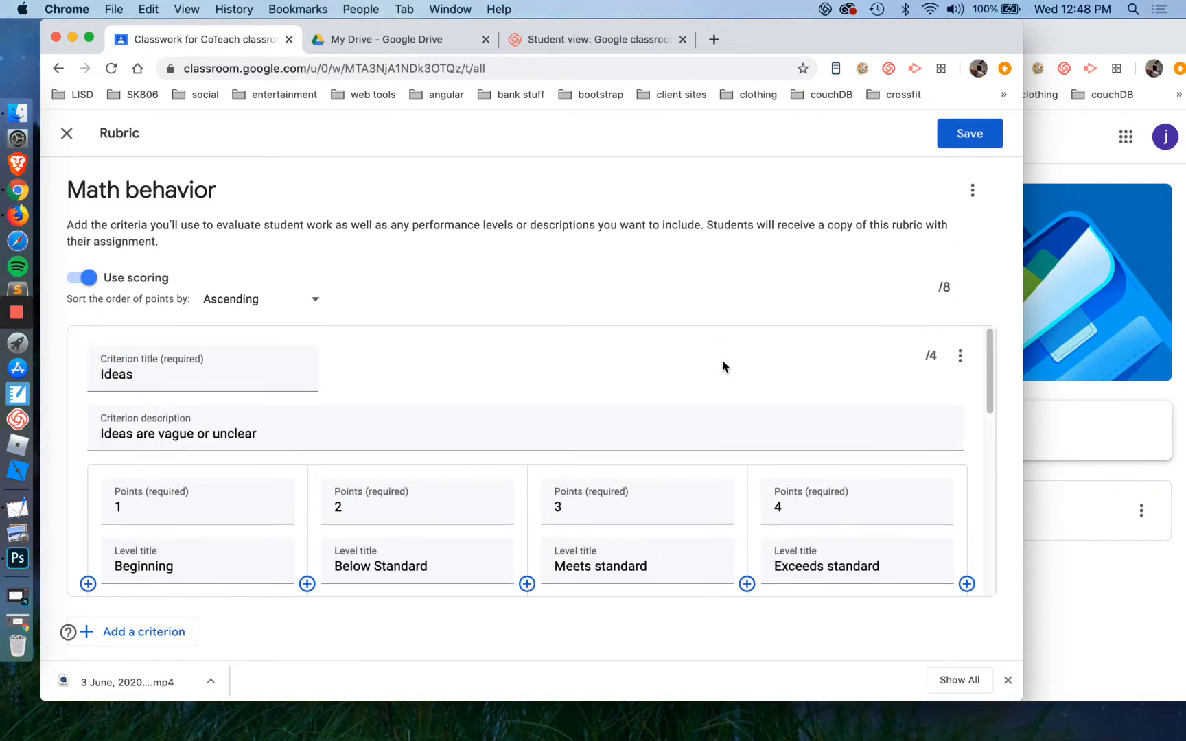
left_click(964, 139)
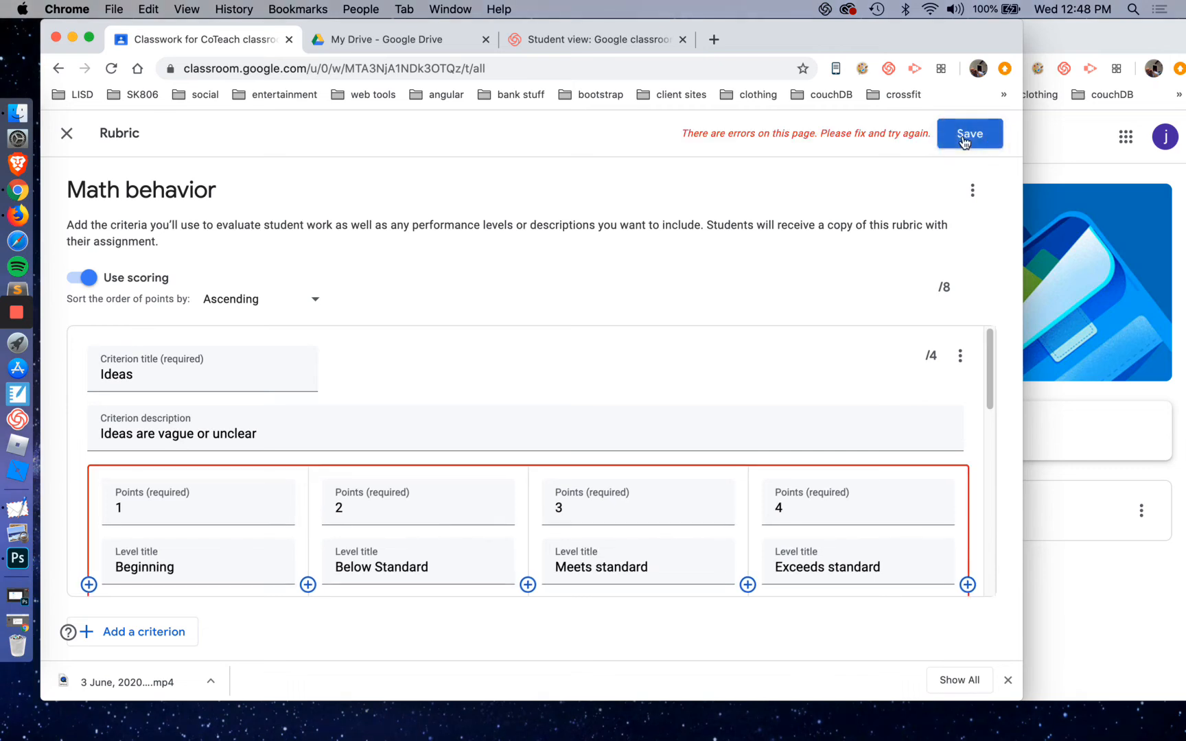
Examine the flagged criteria for the cause of the save error and set the points order back to Descending
scroll(636, 358, "down", 1)
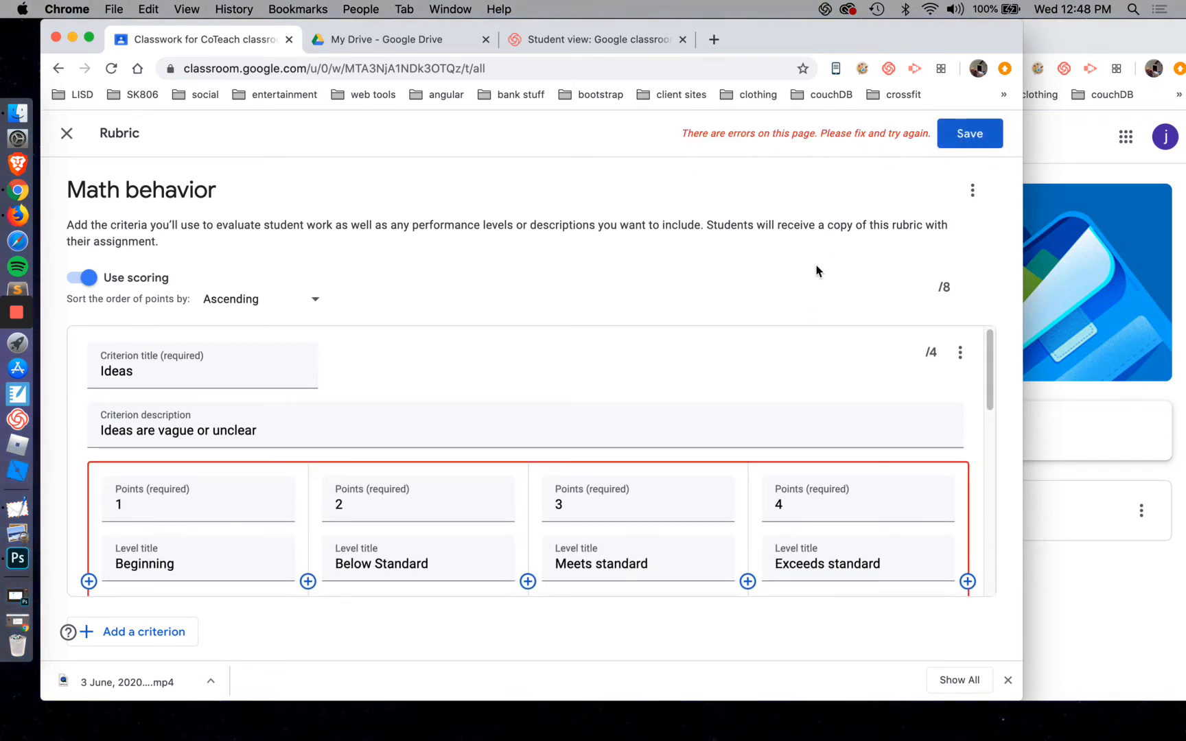
scroll(618, 412, "down", 5)
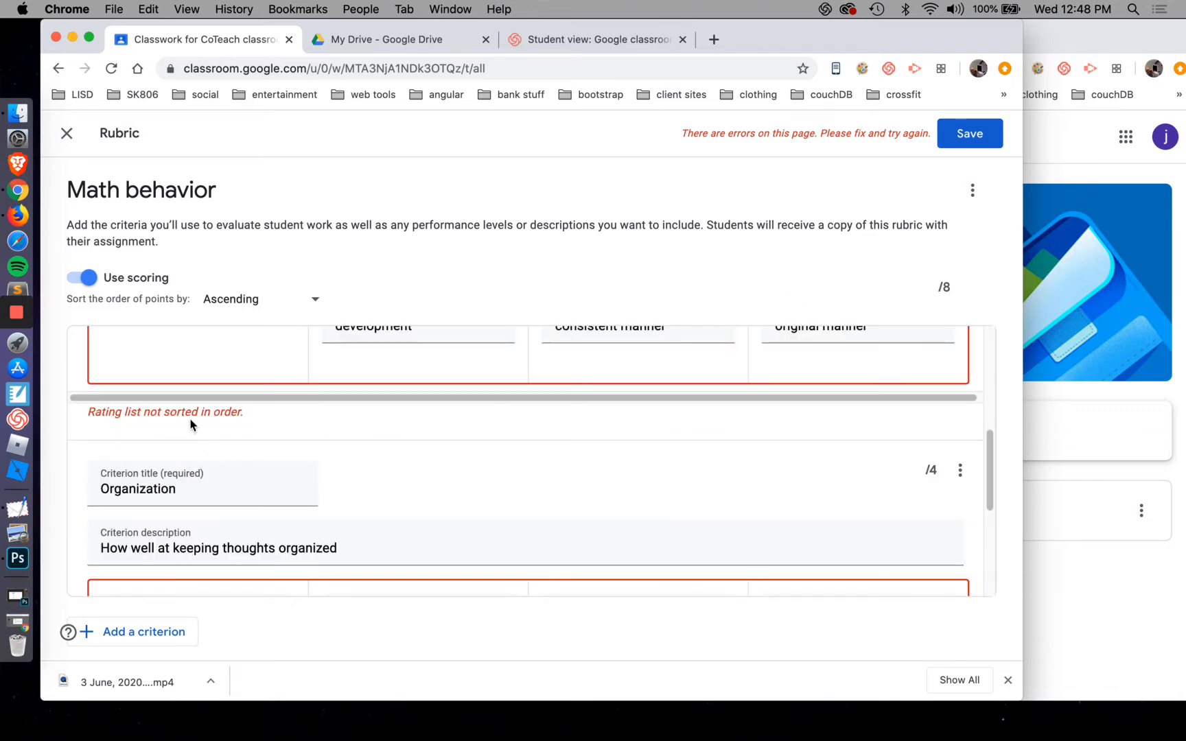
scroll(291, 477, "up", 3)
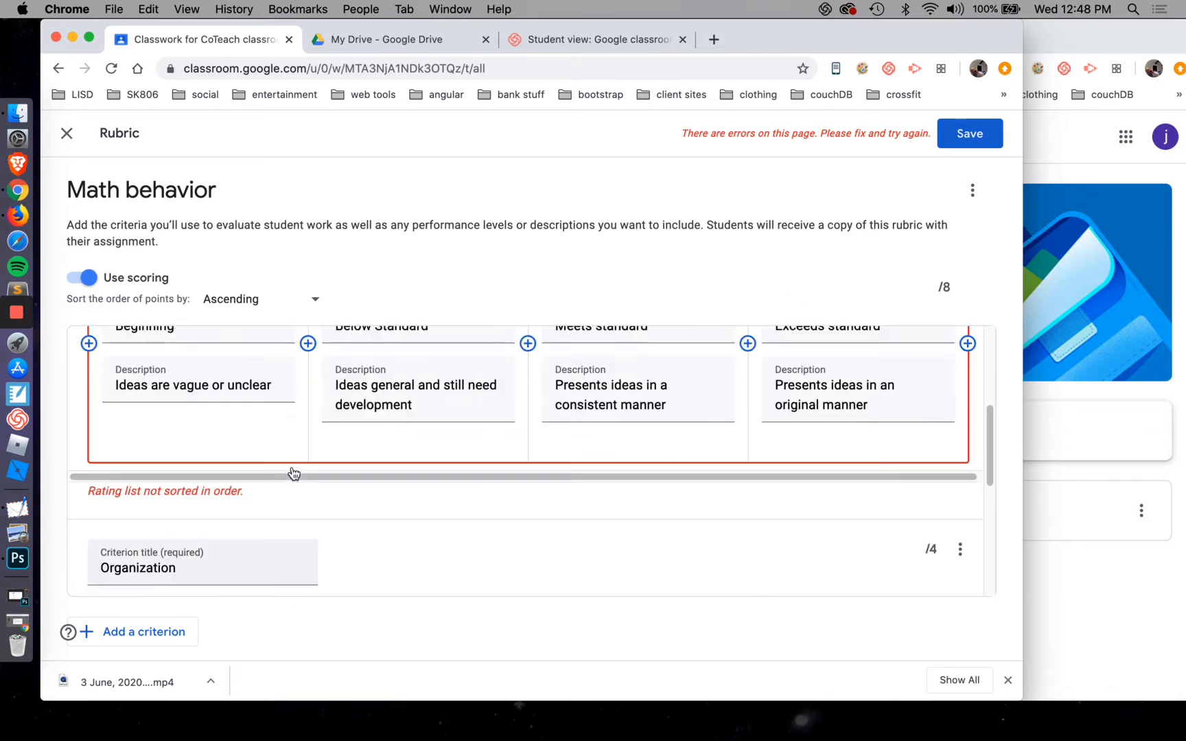
left_click(274, 302)
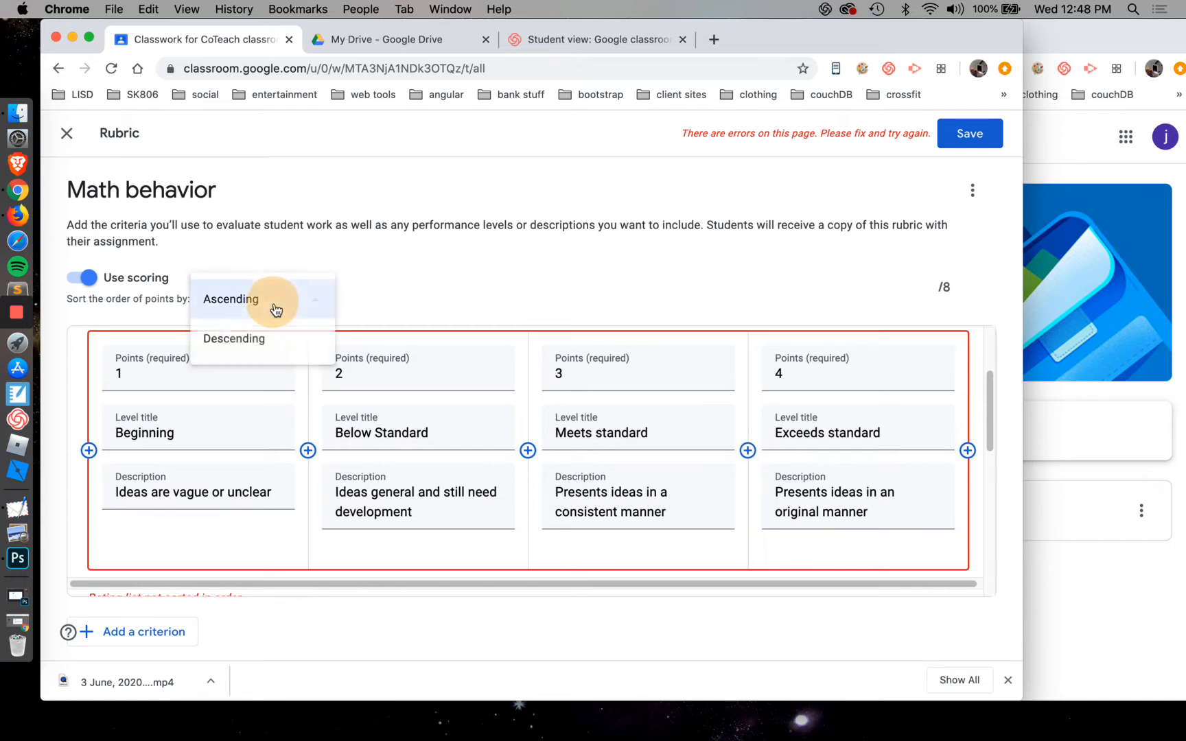
left_click(257, 343)
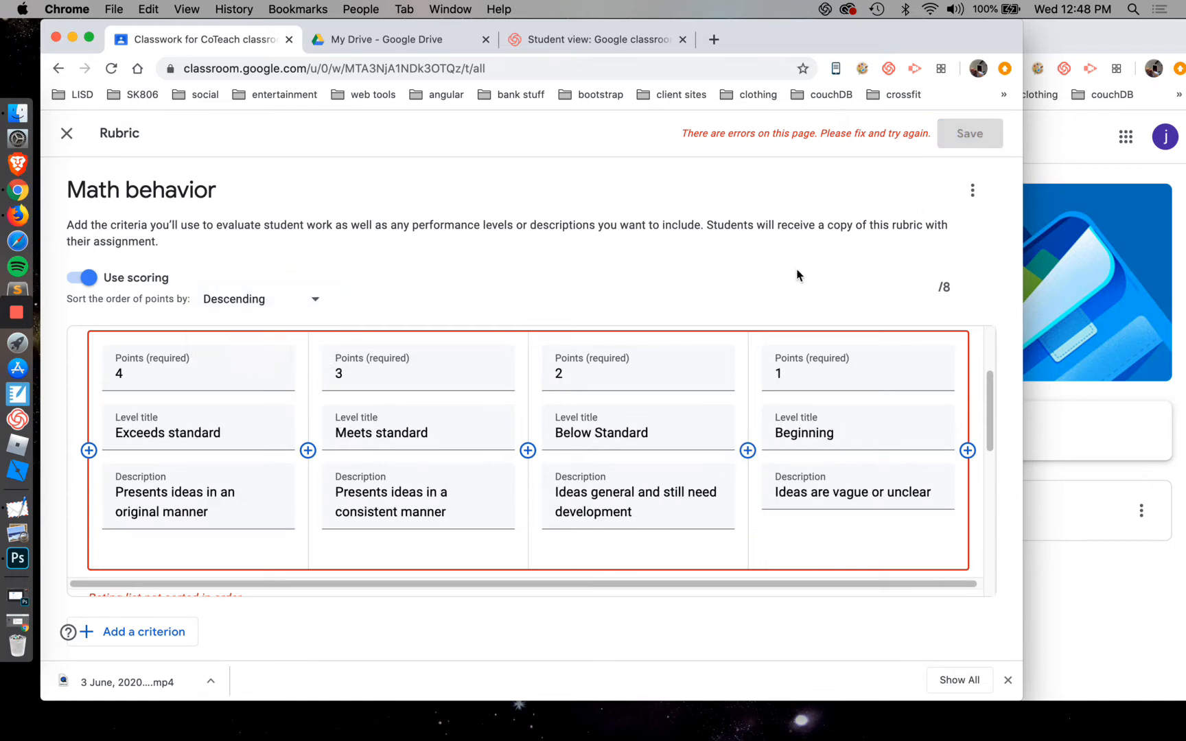
scroll(741, 388, "up", 2)
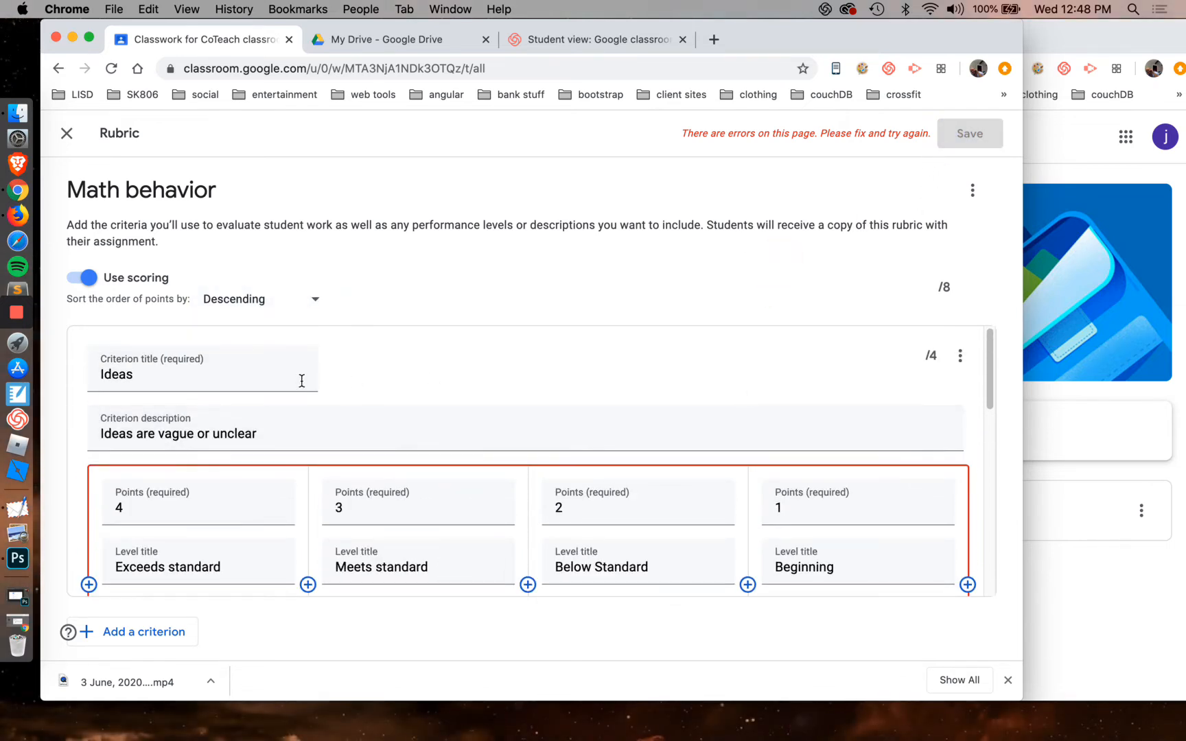
Delete the entire rubric from the Math behavior assignment
left_click(973, 190)
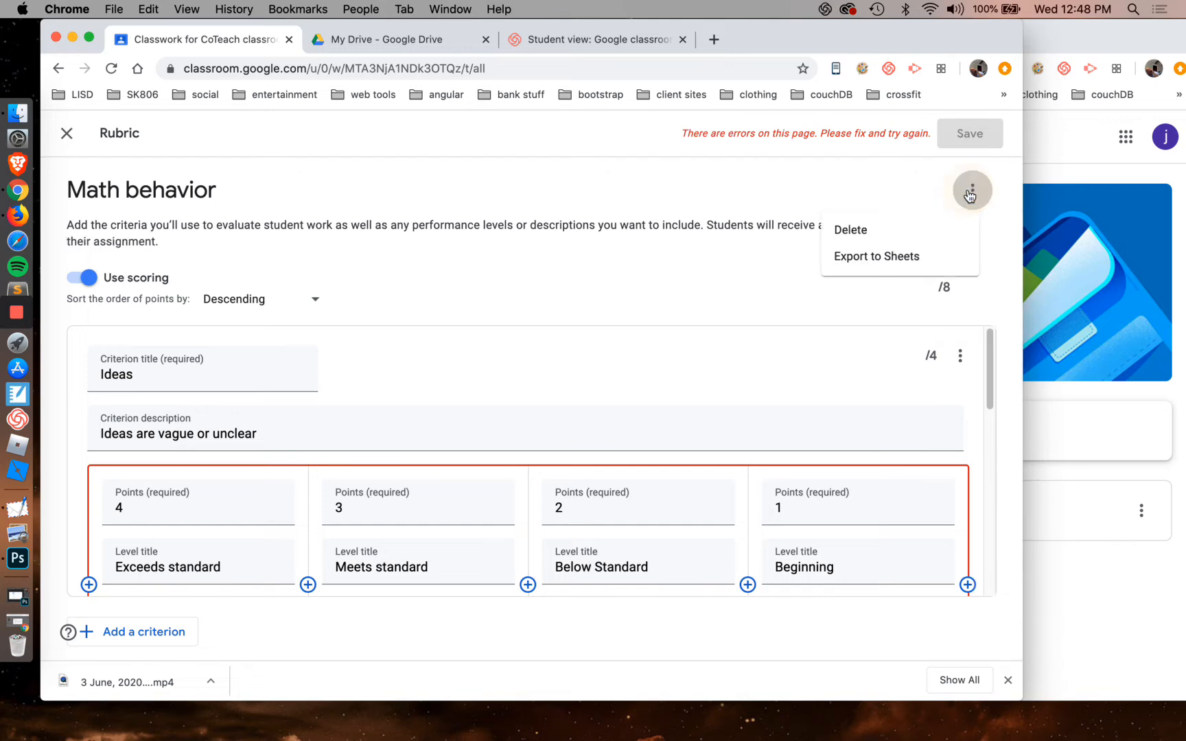
left_click(876, 237)
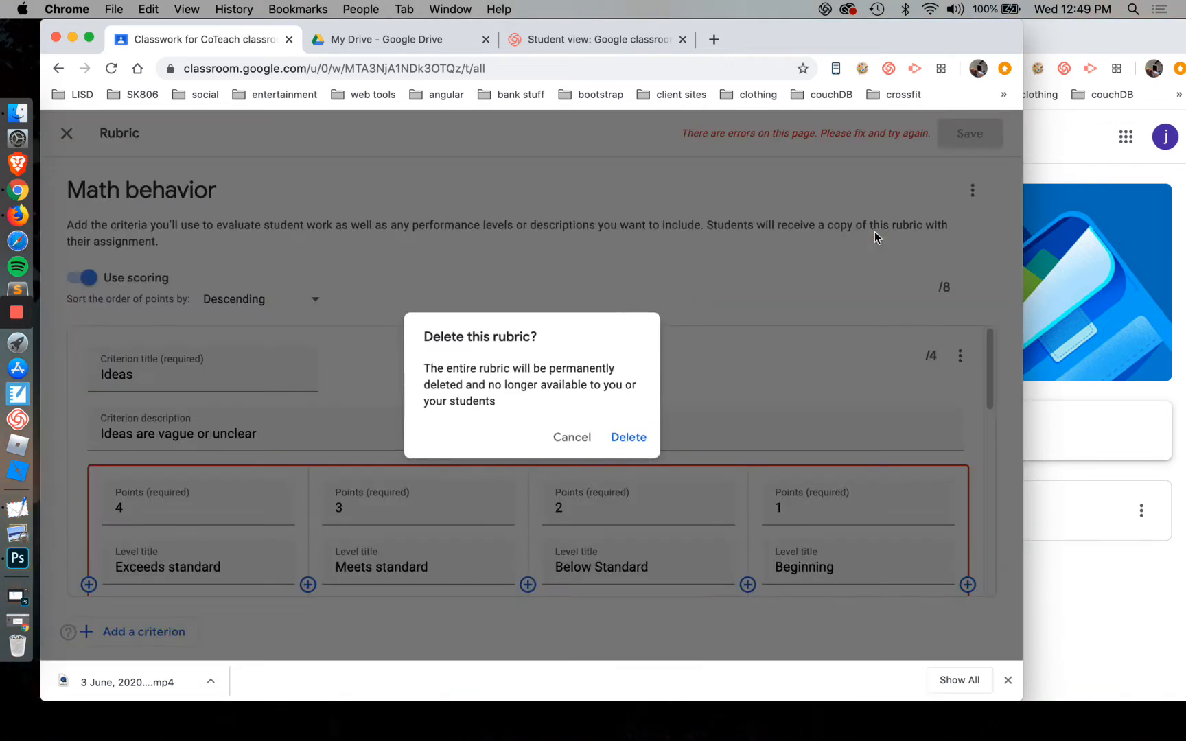
left_click(626, 437)
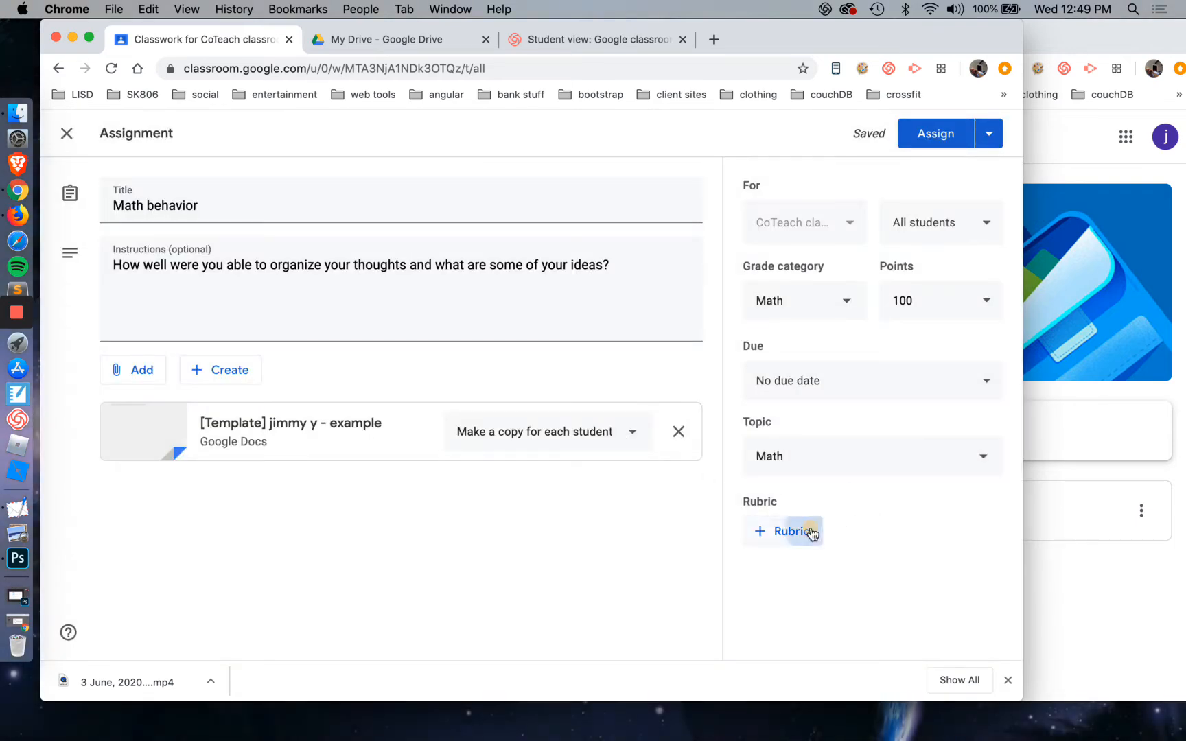
Import the assignment's rubric again from the previously used Google Sheets spreadsheet
left_click(811, 532)
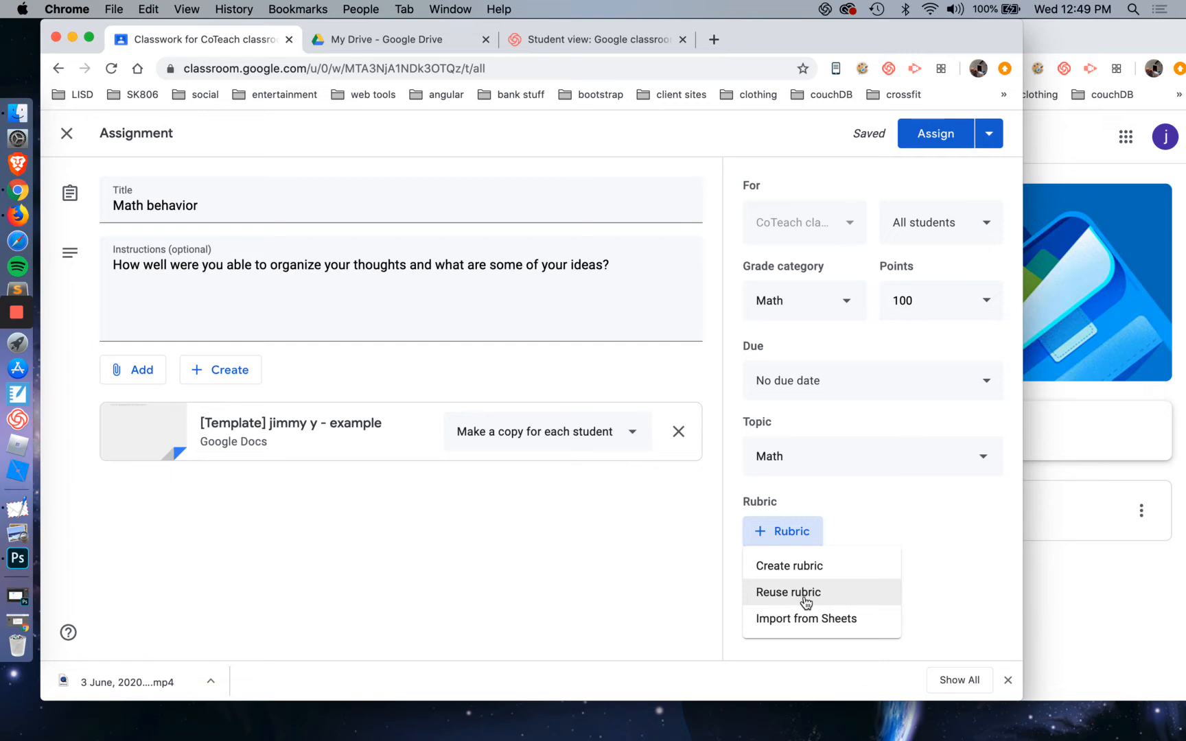
left_click(790, 618)
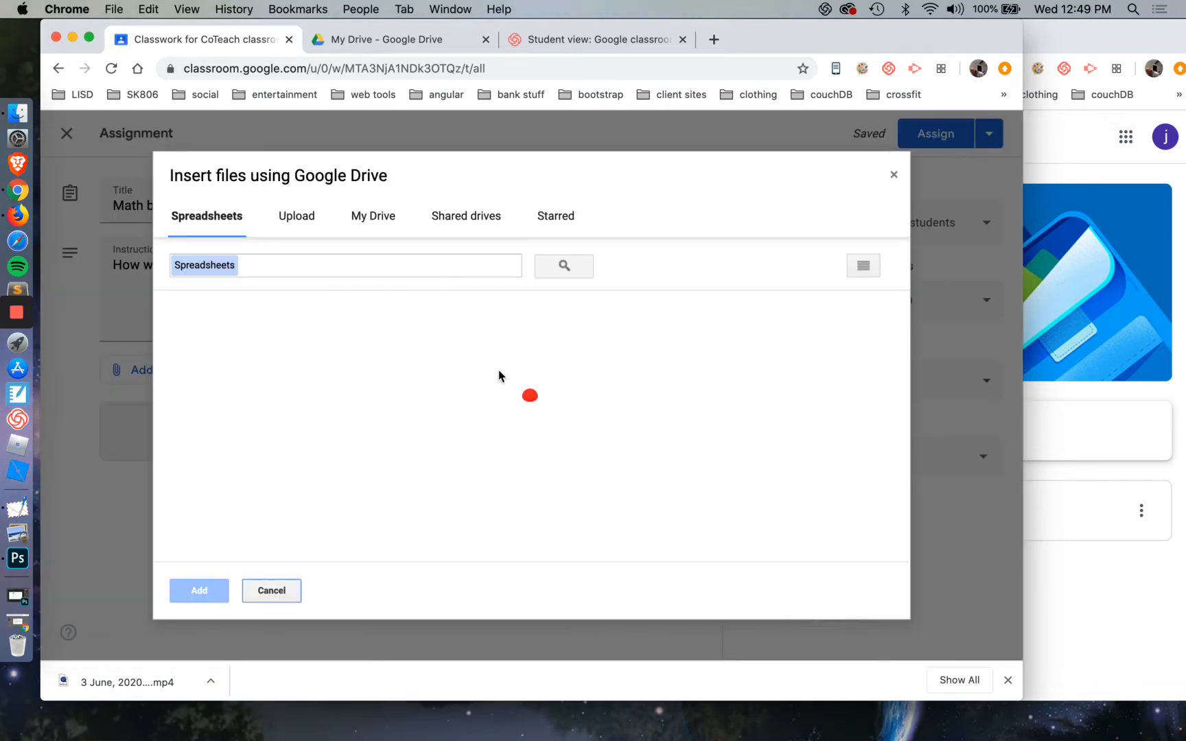
scroll(490, 447, "down", 5)
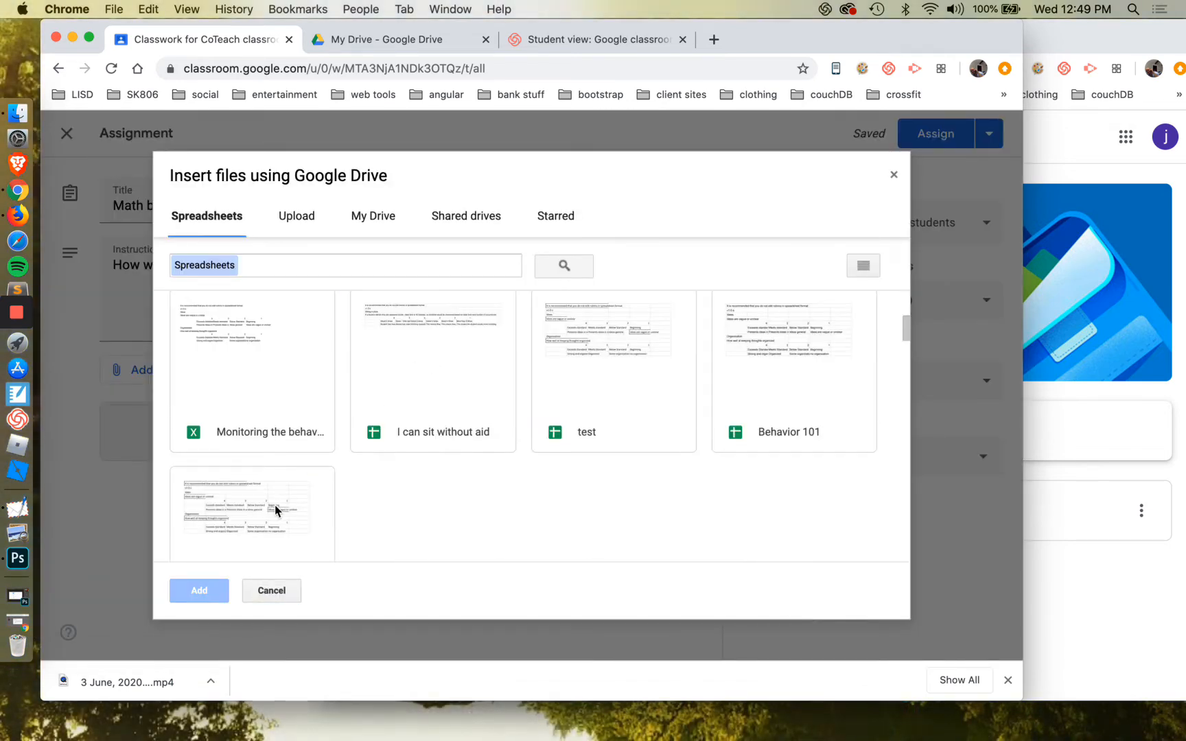
left_click(275, 509)
left_click(195, 592)
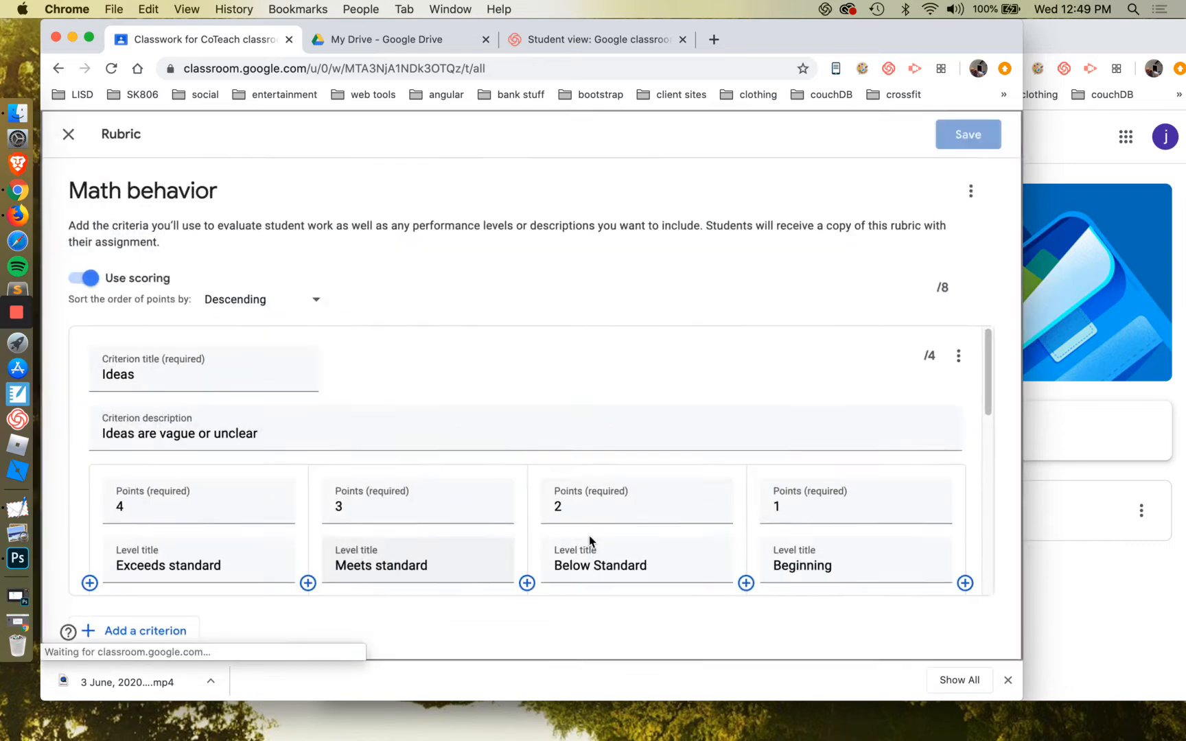
Save the imported rubric and assign the Math behavior assignment to all students
scroll(604, 414, "down", 7)
left_click(968, 141)
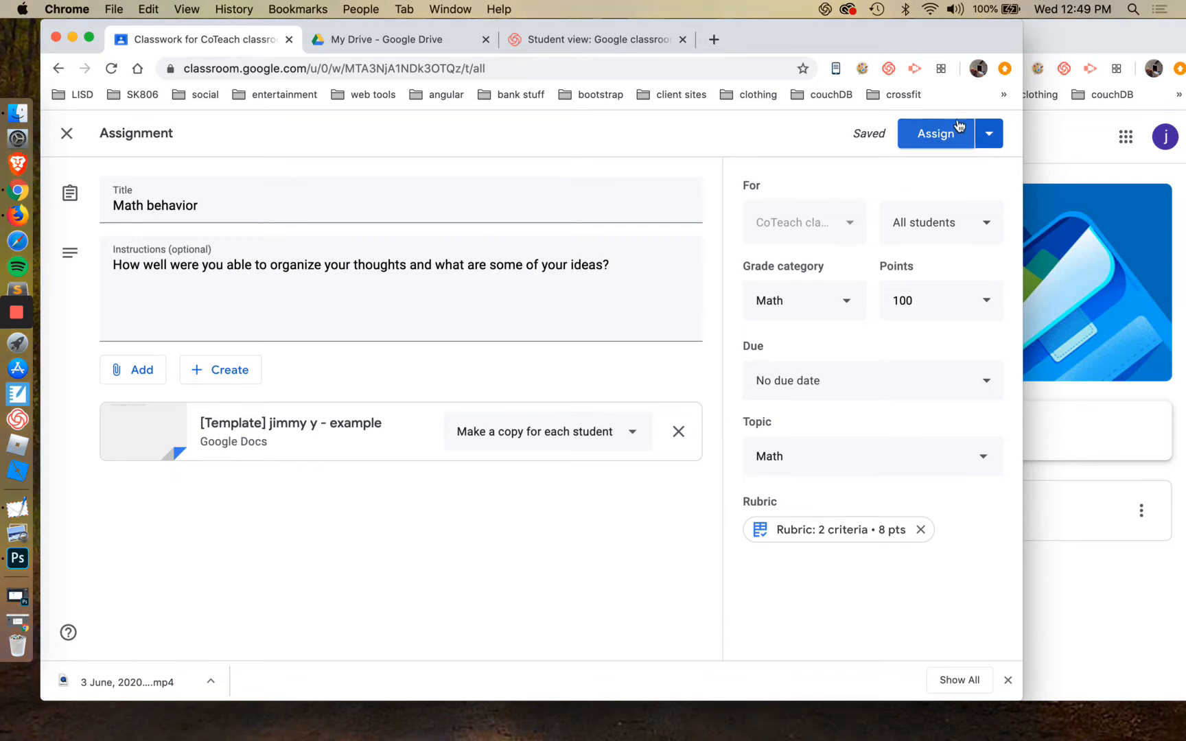
left_click(921, 142)
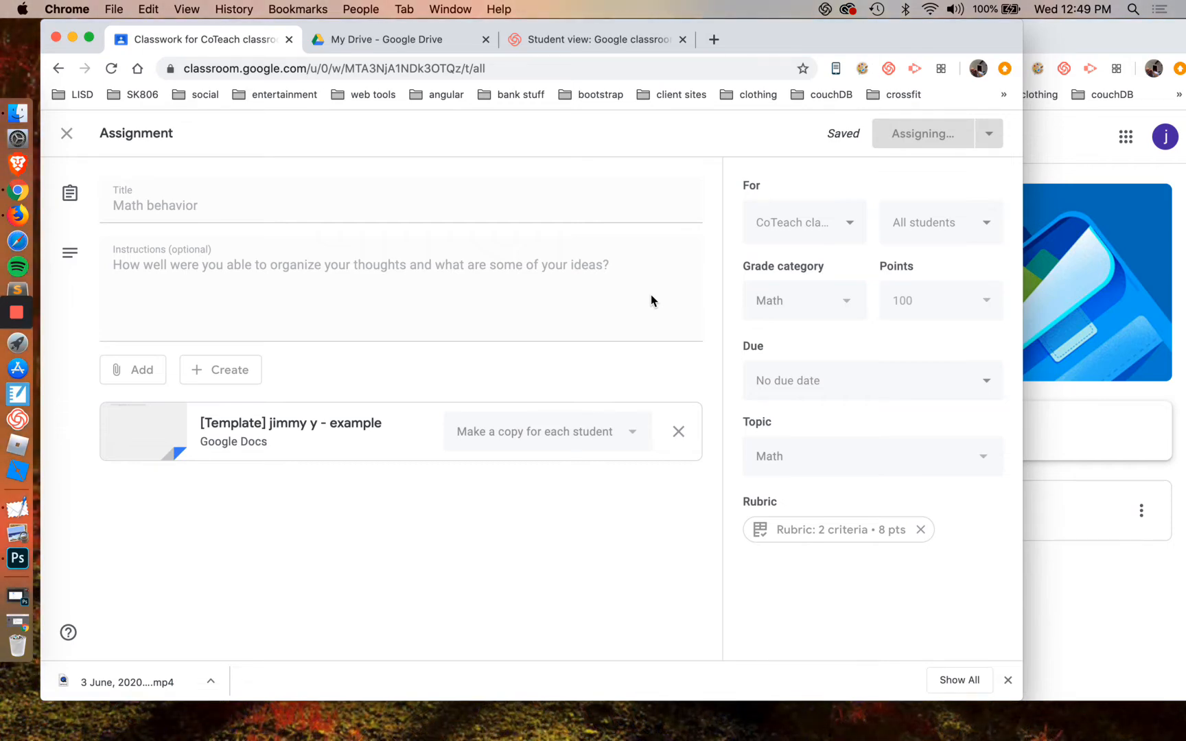
Switch to the student's CoTeach classroom window and reload its classwork list to load the new assignment
left_click(1087, 43)
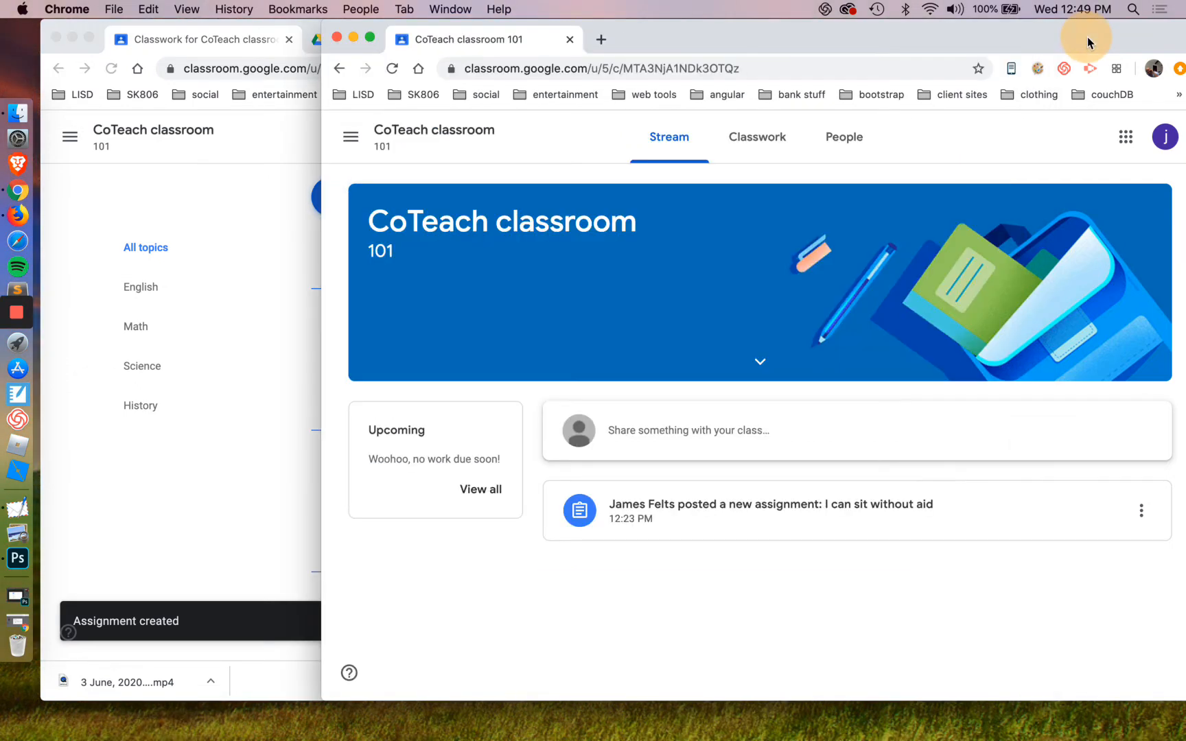
left_click(756, 148)
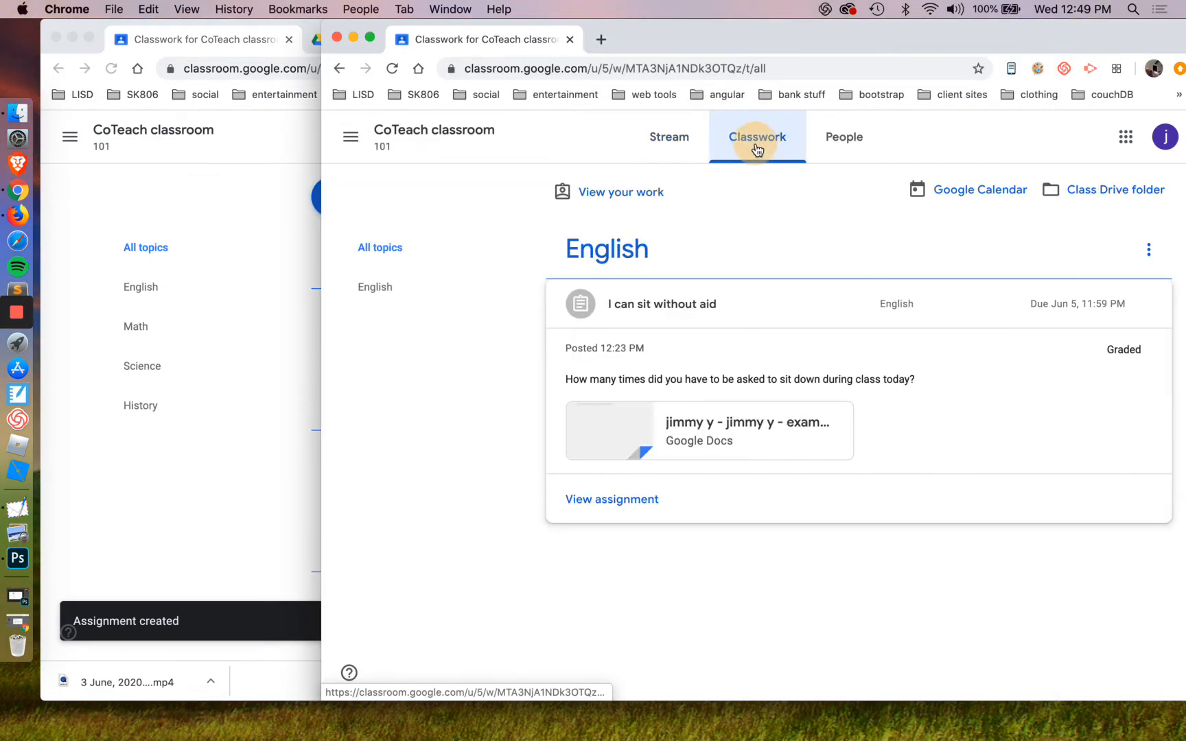
left_click(735, 303)
left_click(472, 132)
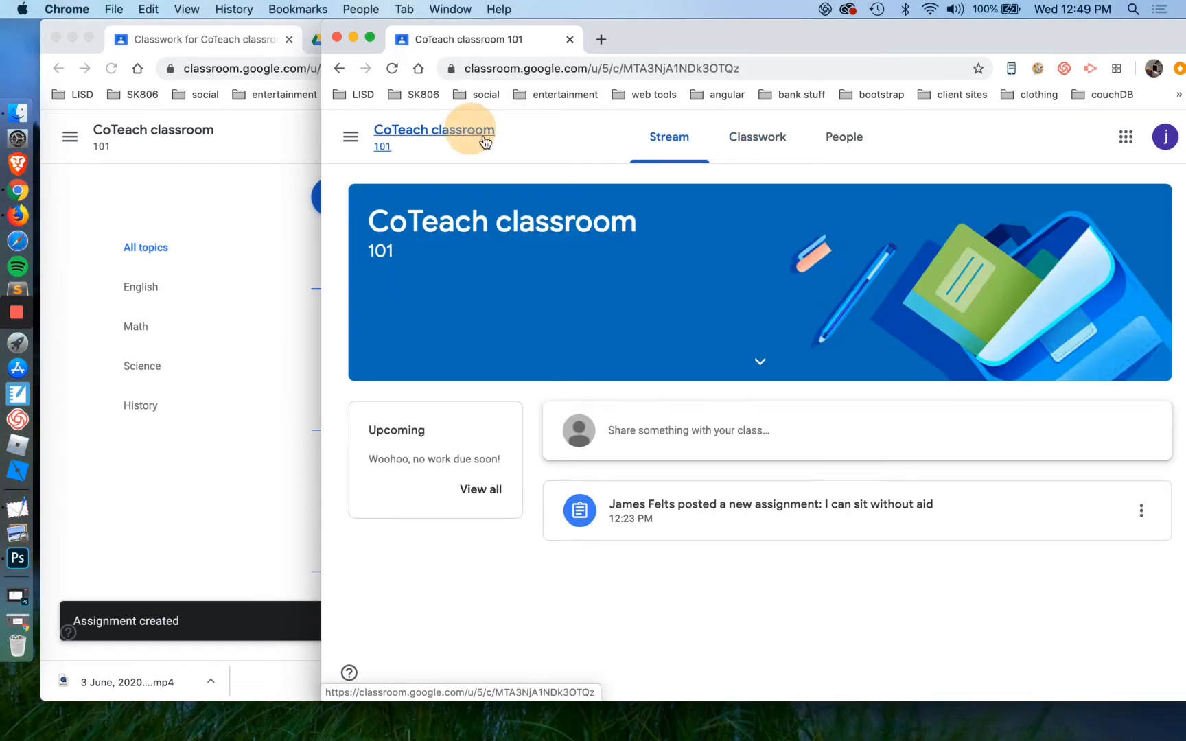
left_click(756, 141)
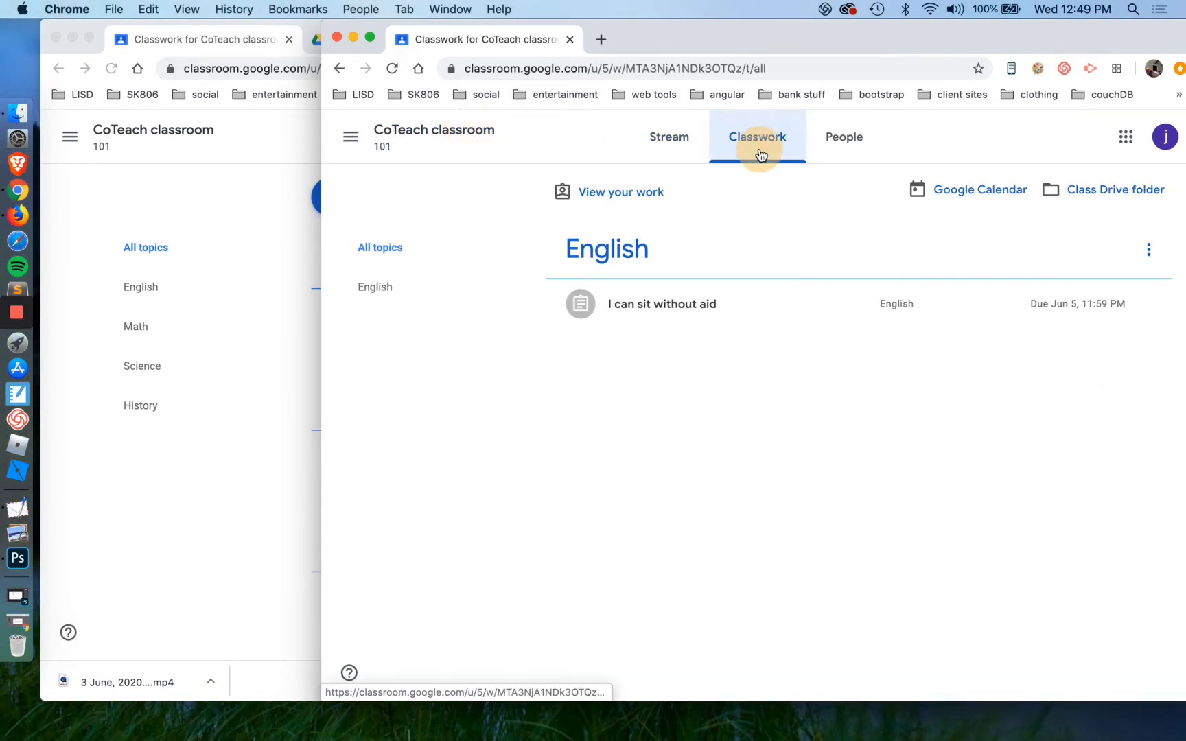
left_click(392, 68)
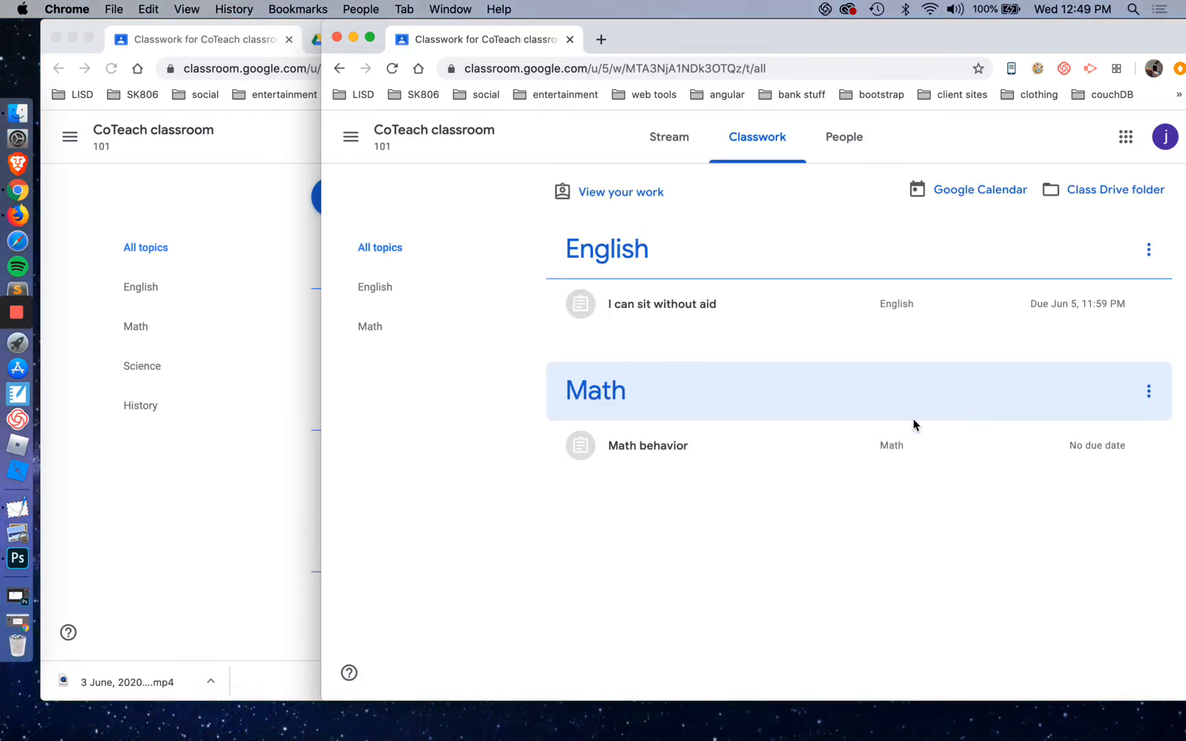
Open the student's Google Docs copy from the Math behavior assignment and place the cursor at the end of its text
left_click(676, 451)
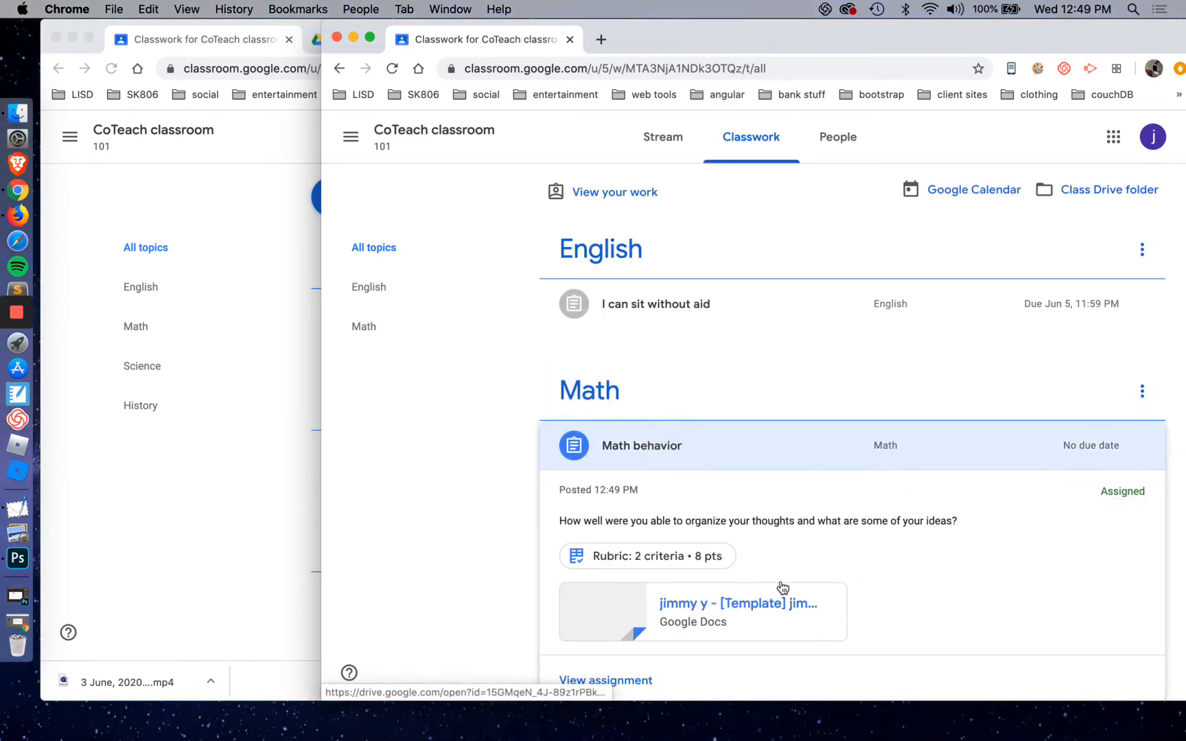
left_click(758, 607)
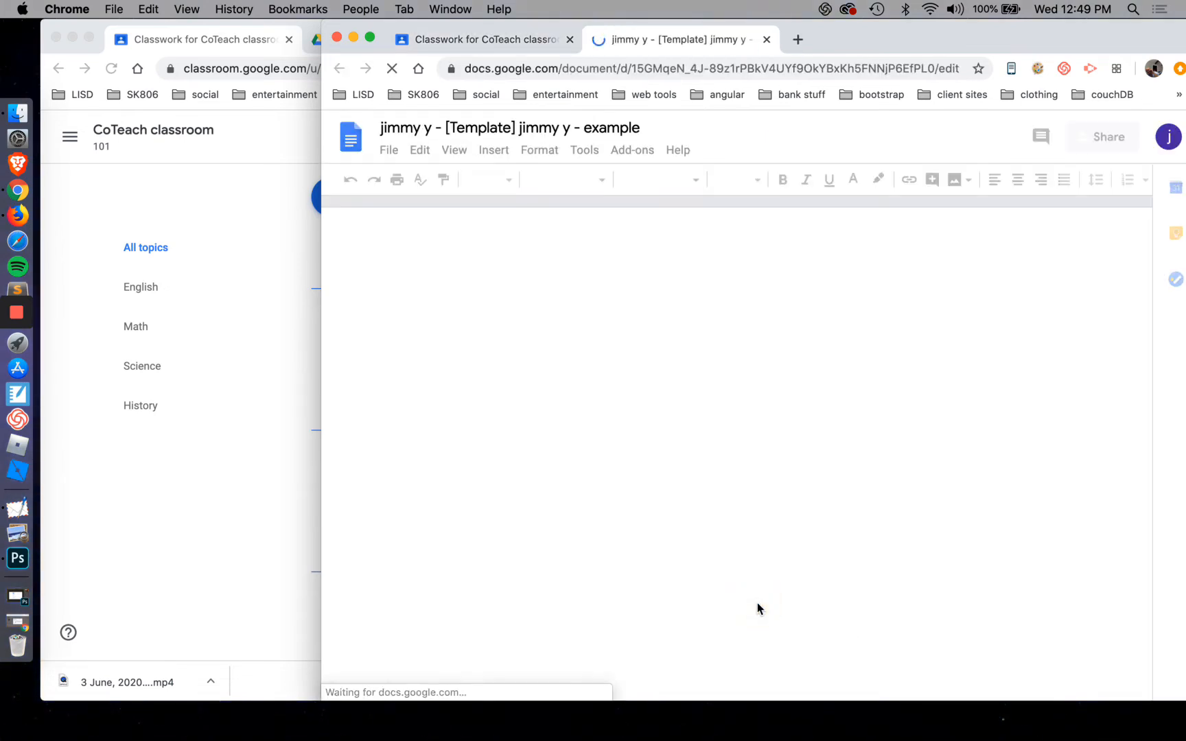
left_click(767, 337)
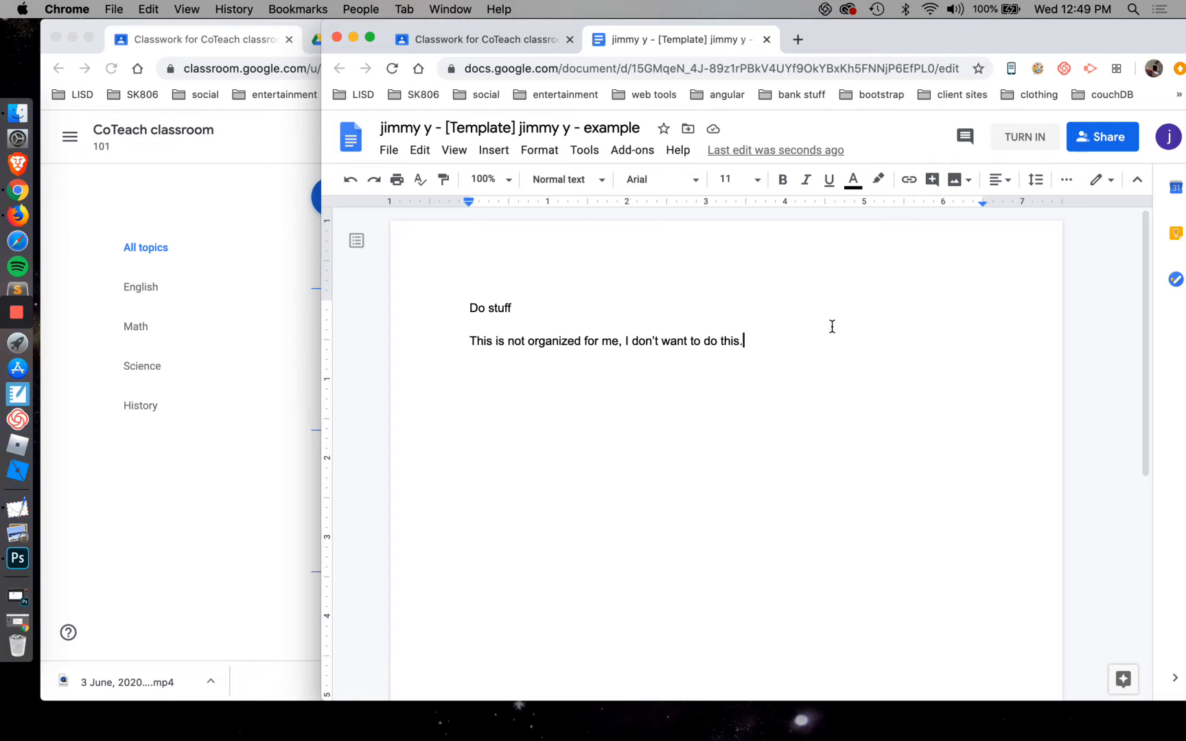
Try to turn in the student's document, and close the Math behavior page that this opens
mouse_move(927, 31)
left_mouse_down()
mouse_move(880, 33)
mouse_move(915, 38)
left_mouse_up()
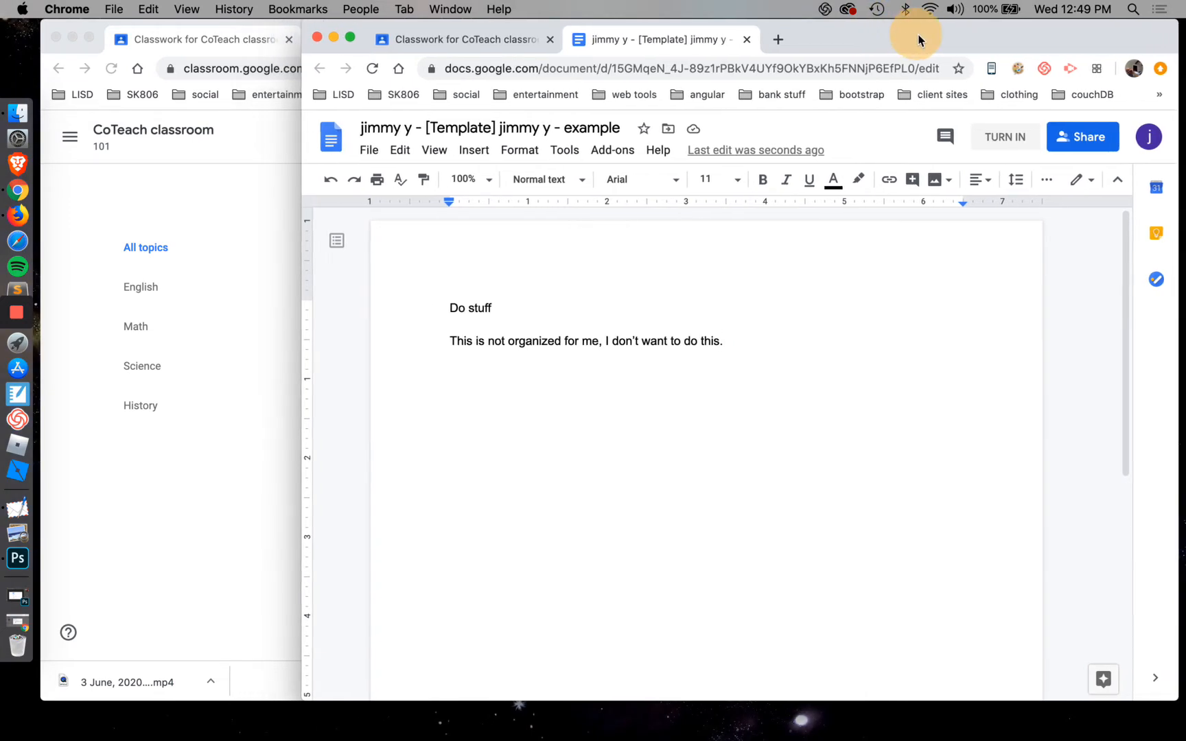
left_click(1007, 140)
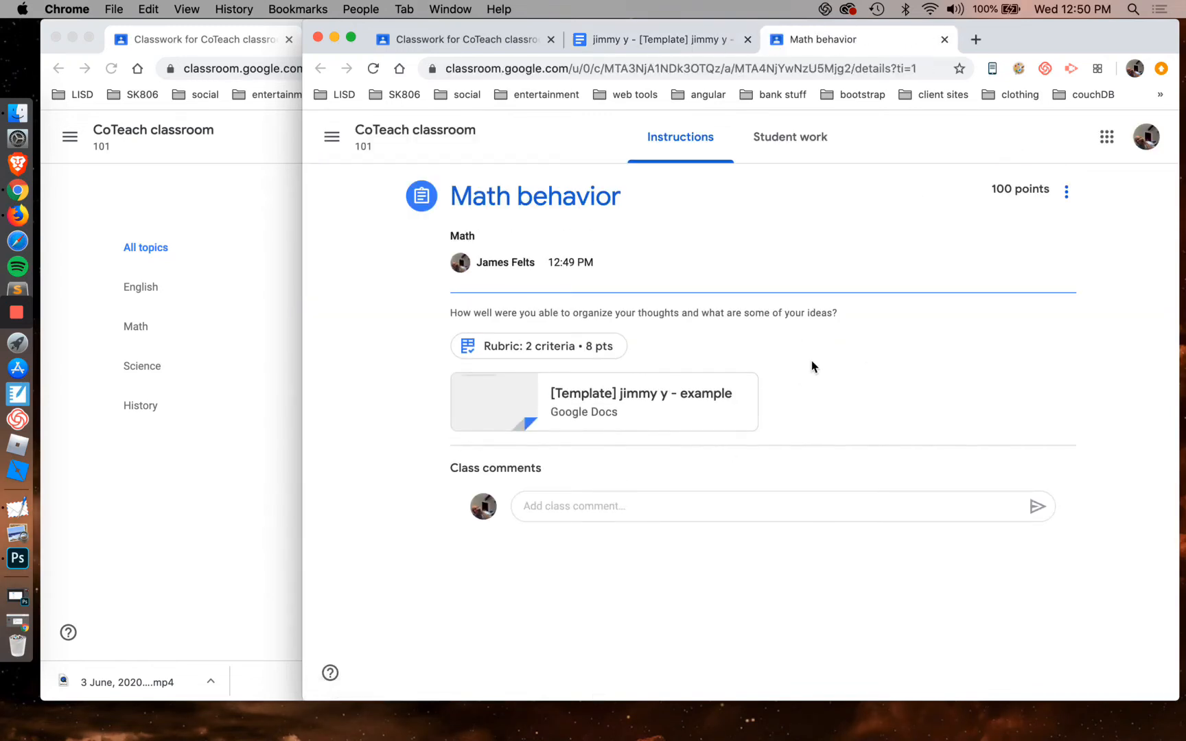
left_click(944, 39)
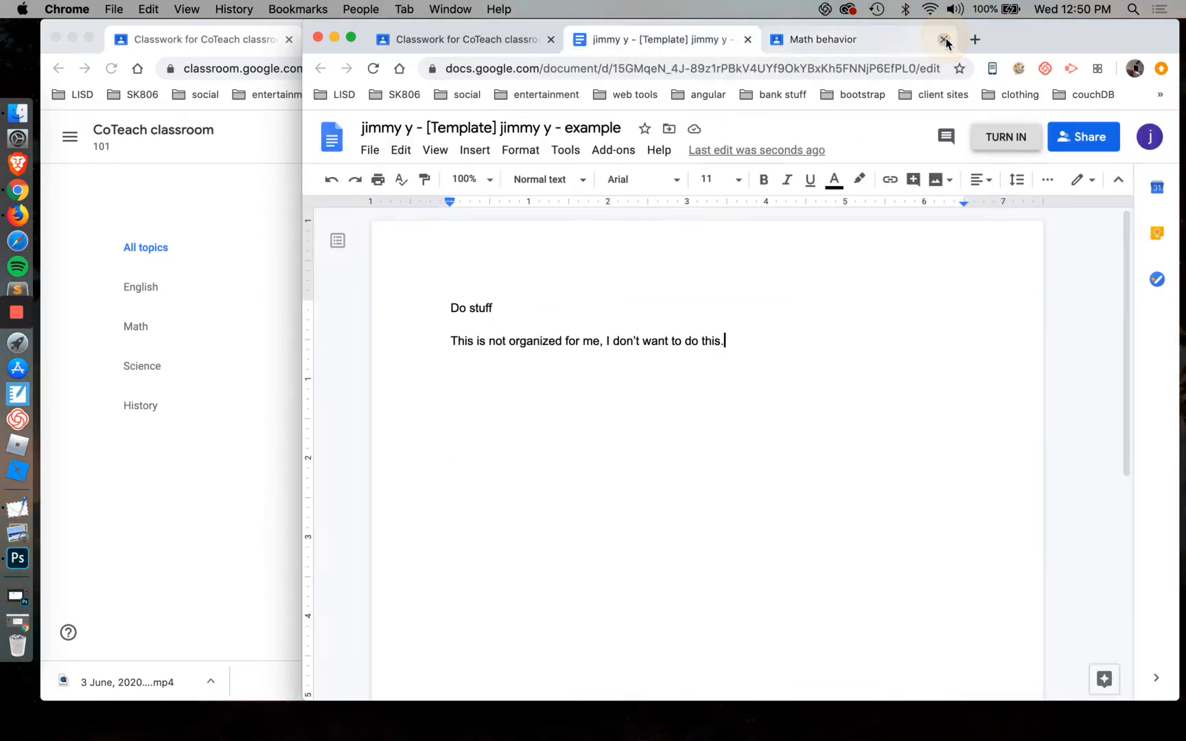
Close the student's document, open the full Math behavior assignment page, and turn in the work from there
left_click(747, 40)
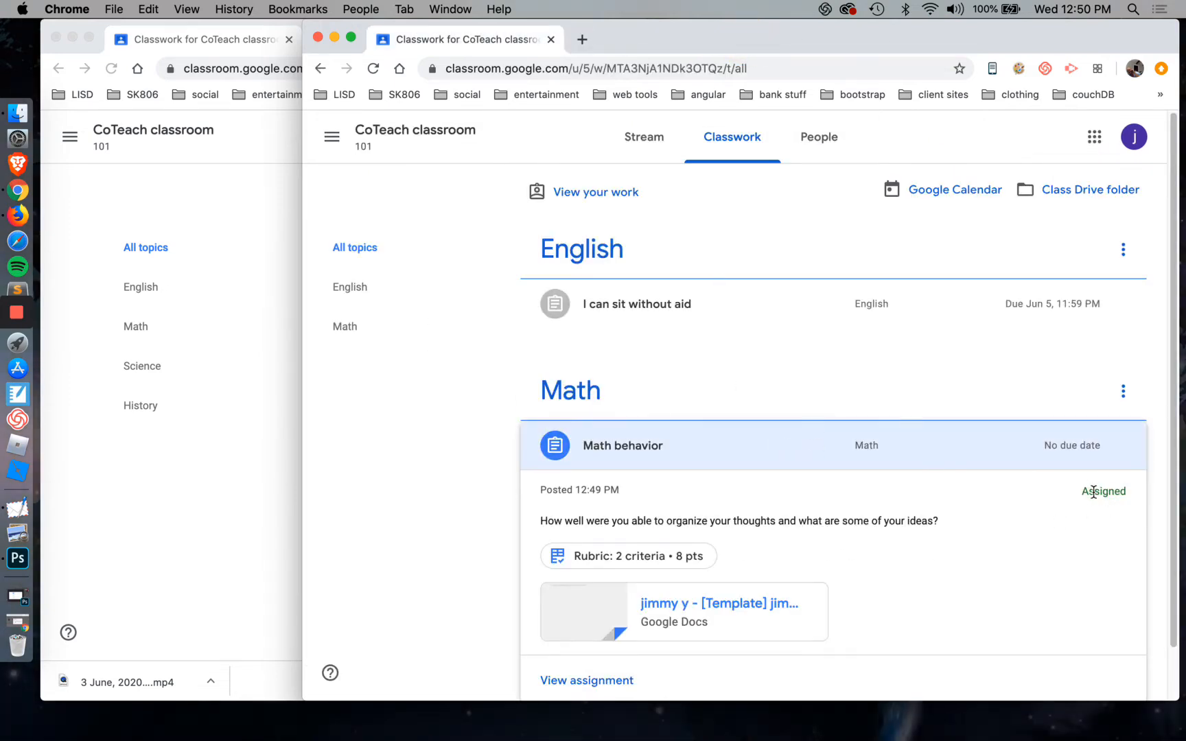
scroll(610, 637, "down", 2)
left_click(609, 637)
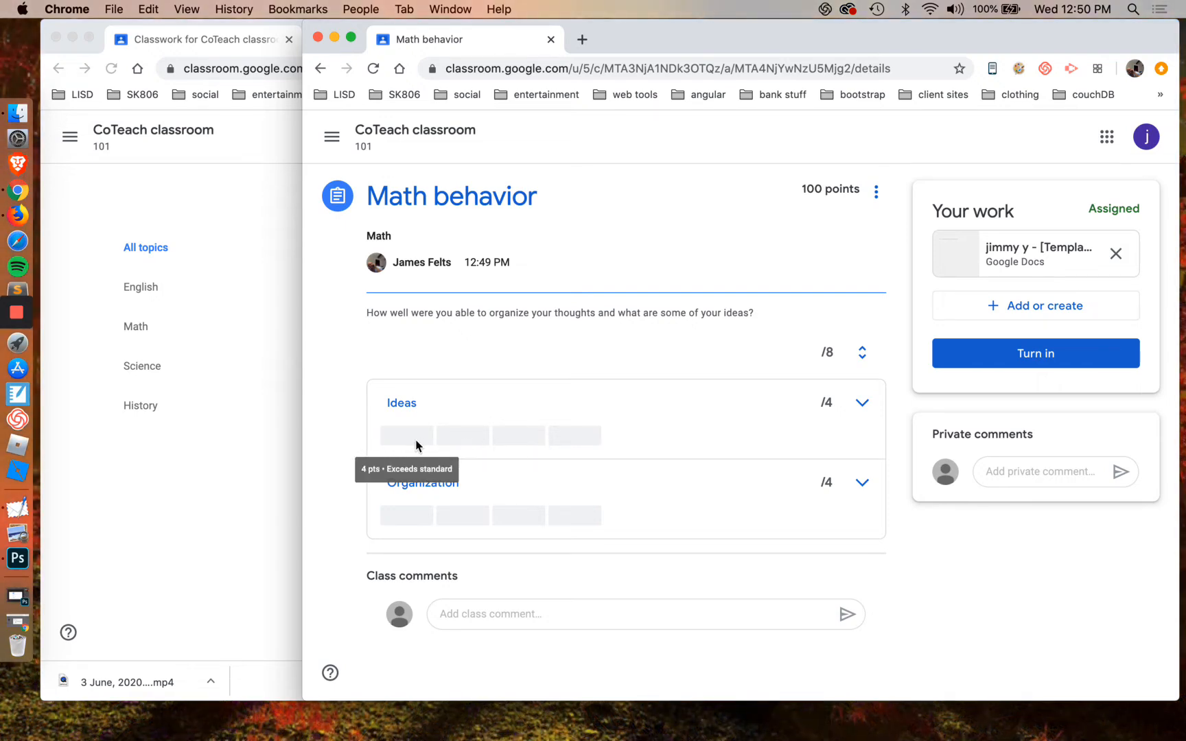
left_click(1047, 357)
left_click(865, 473)
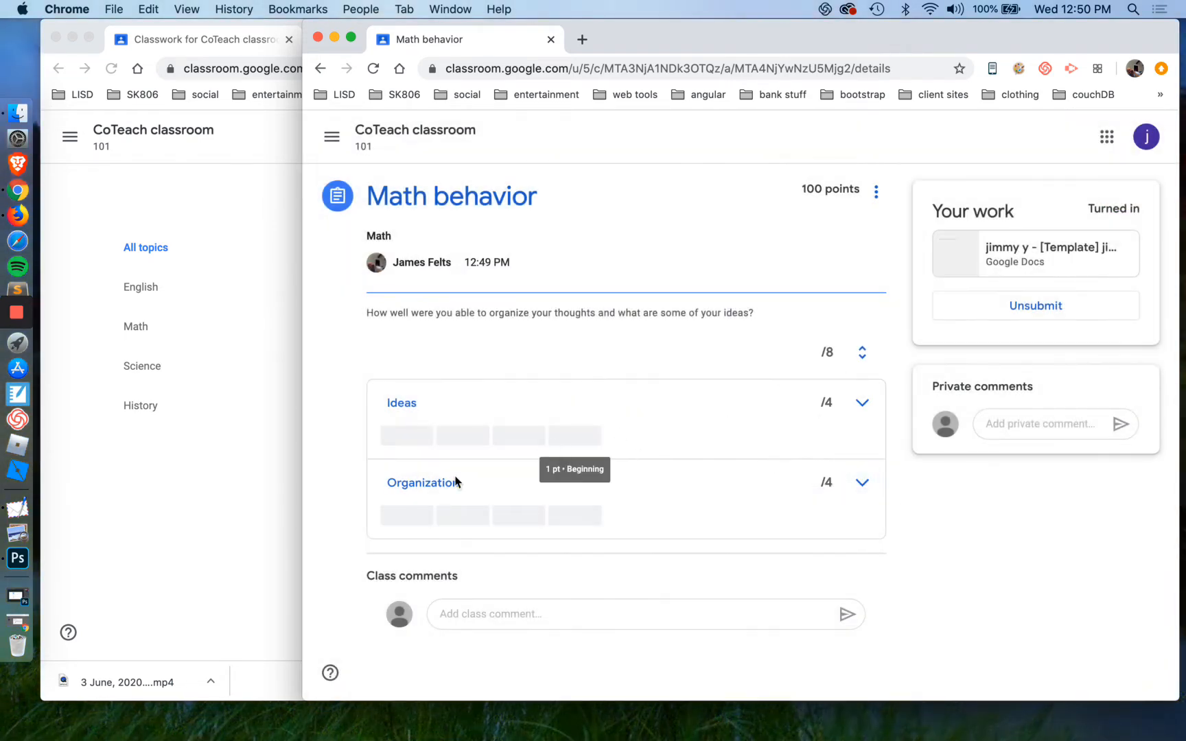
Switch to the teacher's classroom window and open the student's turned-in Math behavior submission with its rubric
left_click(245, 529)
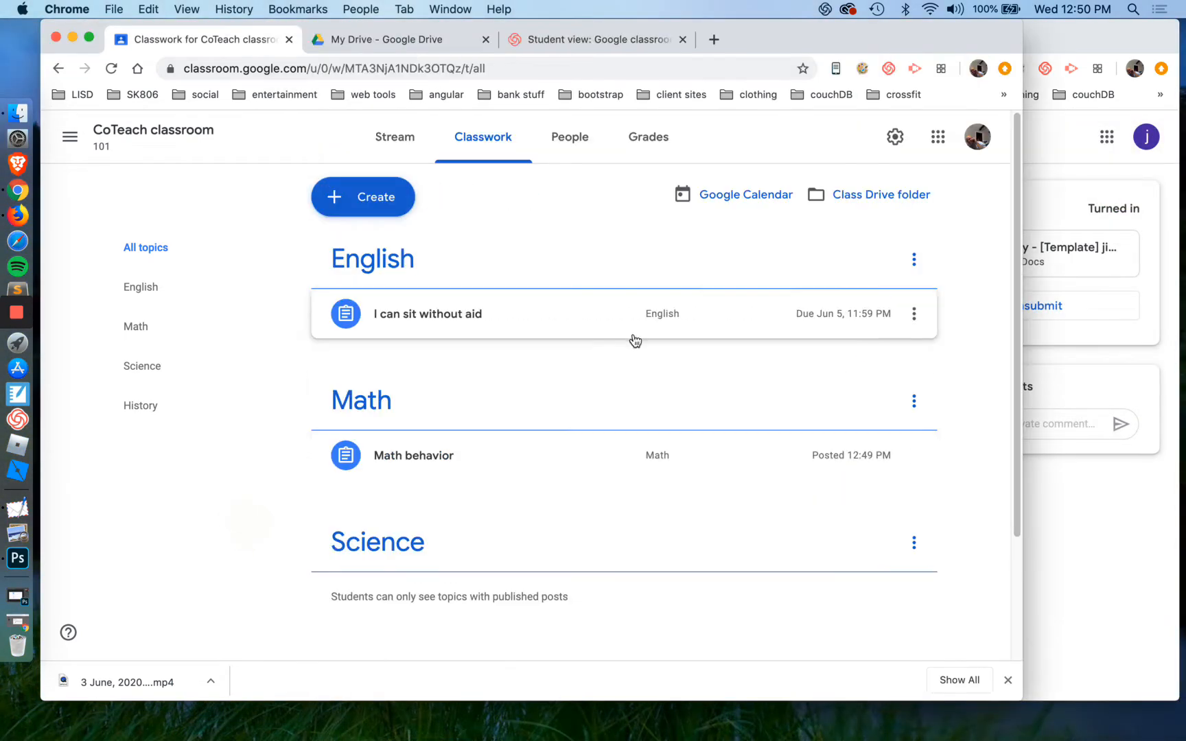
left_click(516, 456)
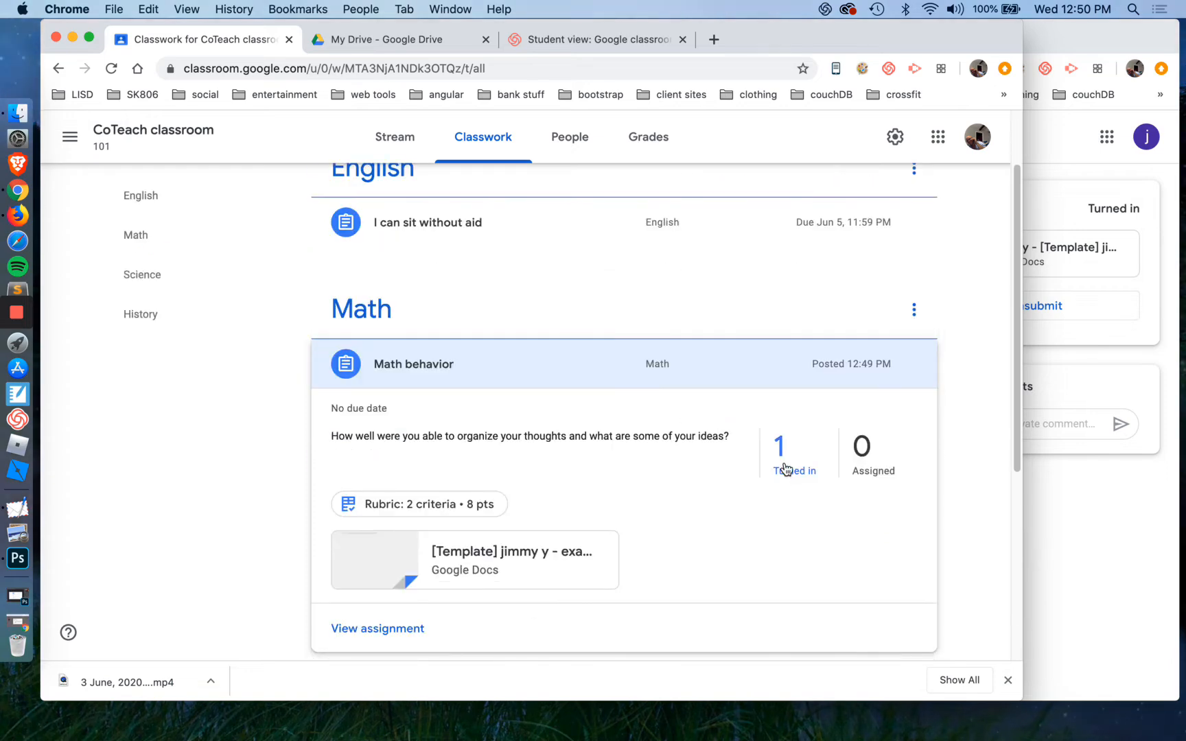
left_click(786, 469)
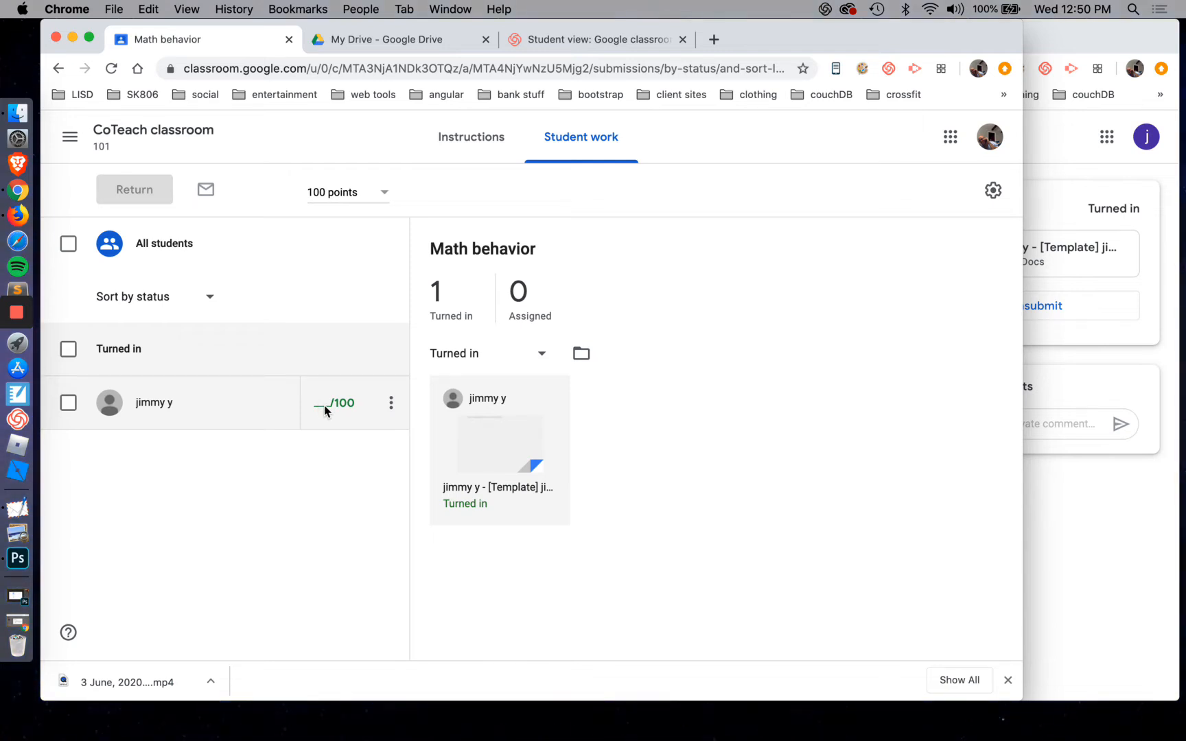
left_click(1071, 494)
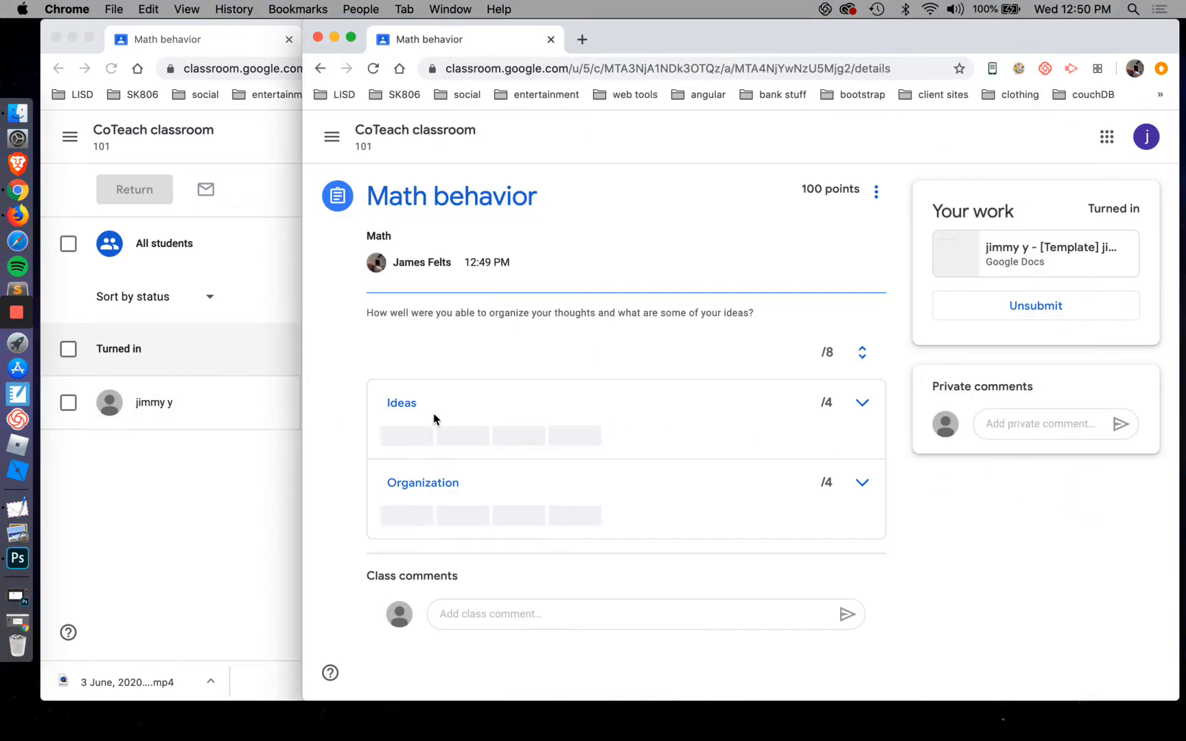
left_click(230, 549)
left_click(154, 404)
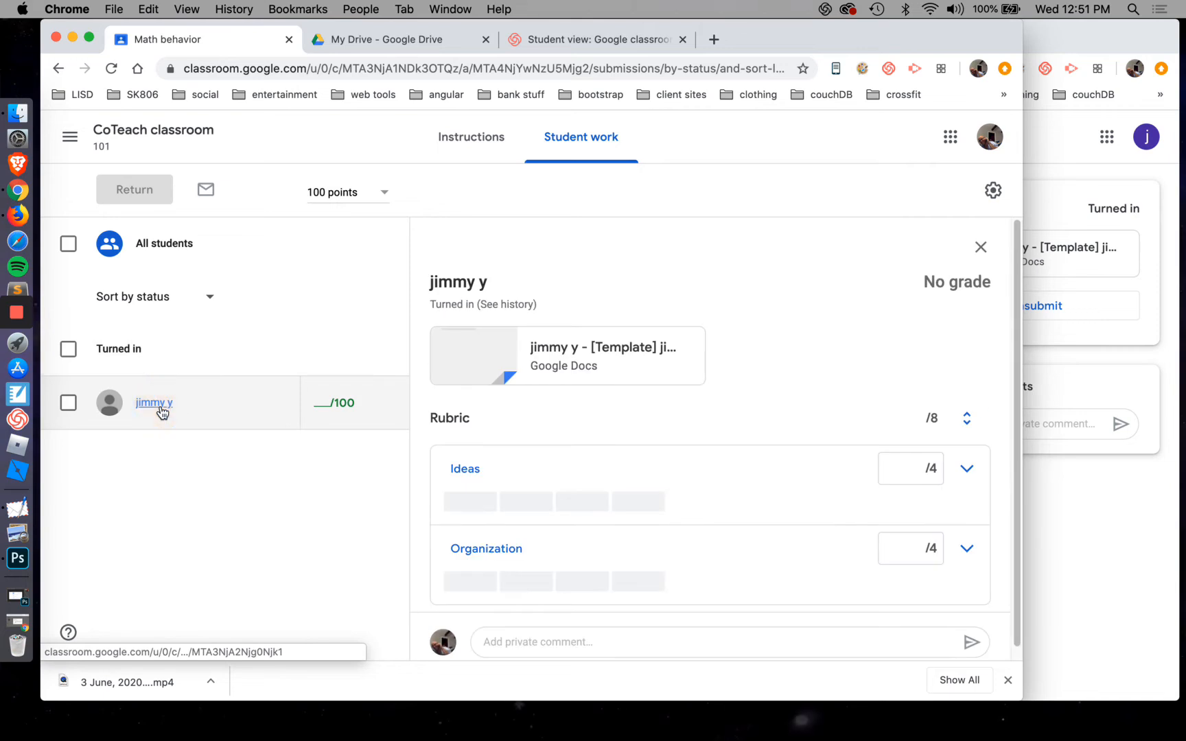
scroll(808, 324, "down", 1)
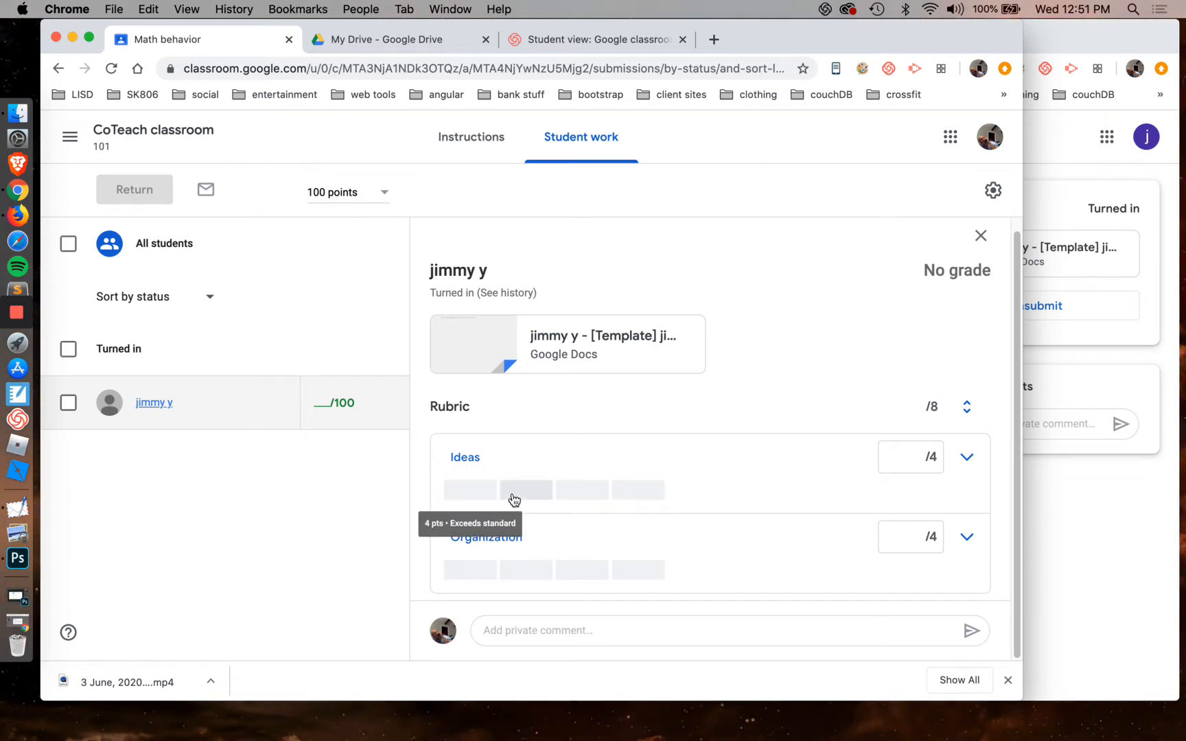
Score both Ideas and Organization at 1 point in the rubric, and return the graded work to the student
left_click(634, 496)
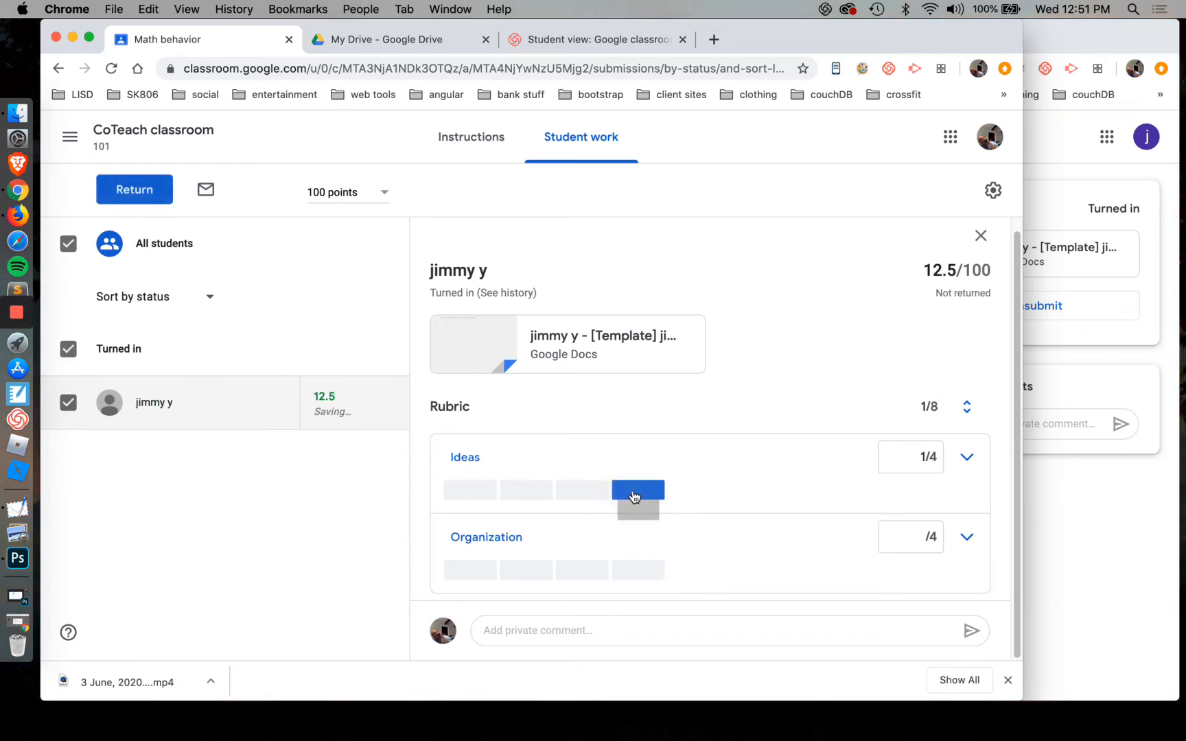
left_click(649, 573)
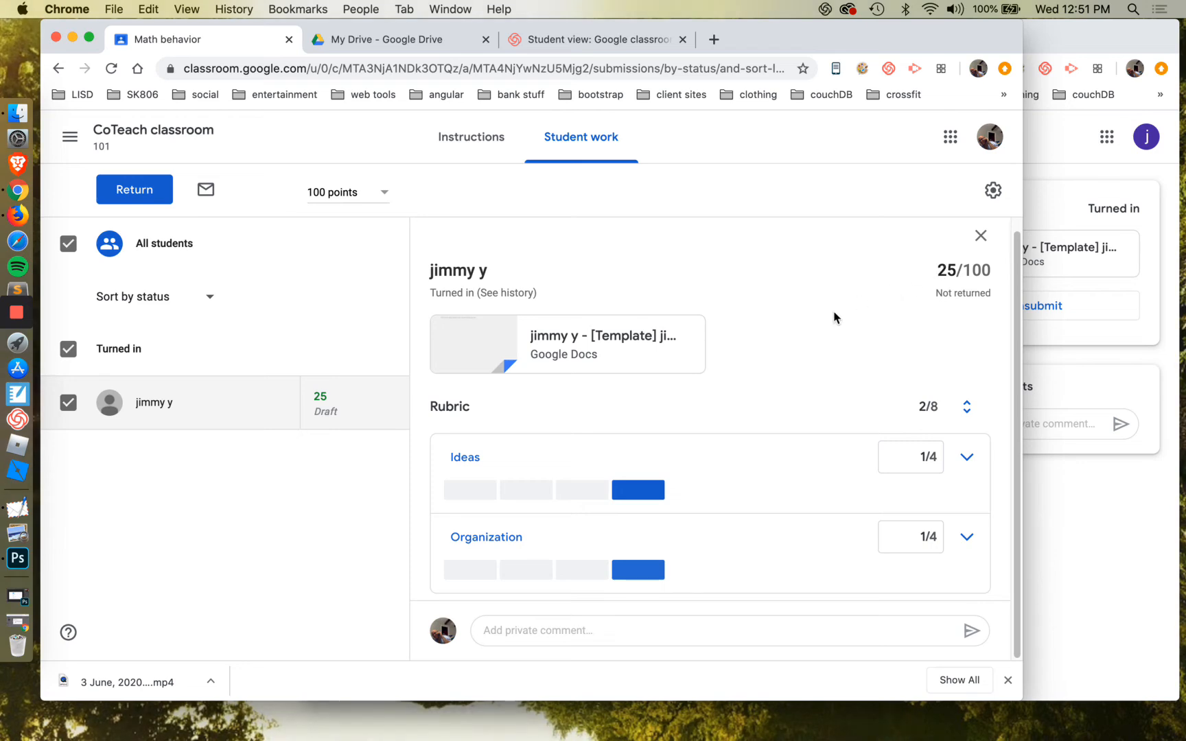
left_click(161, 191)
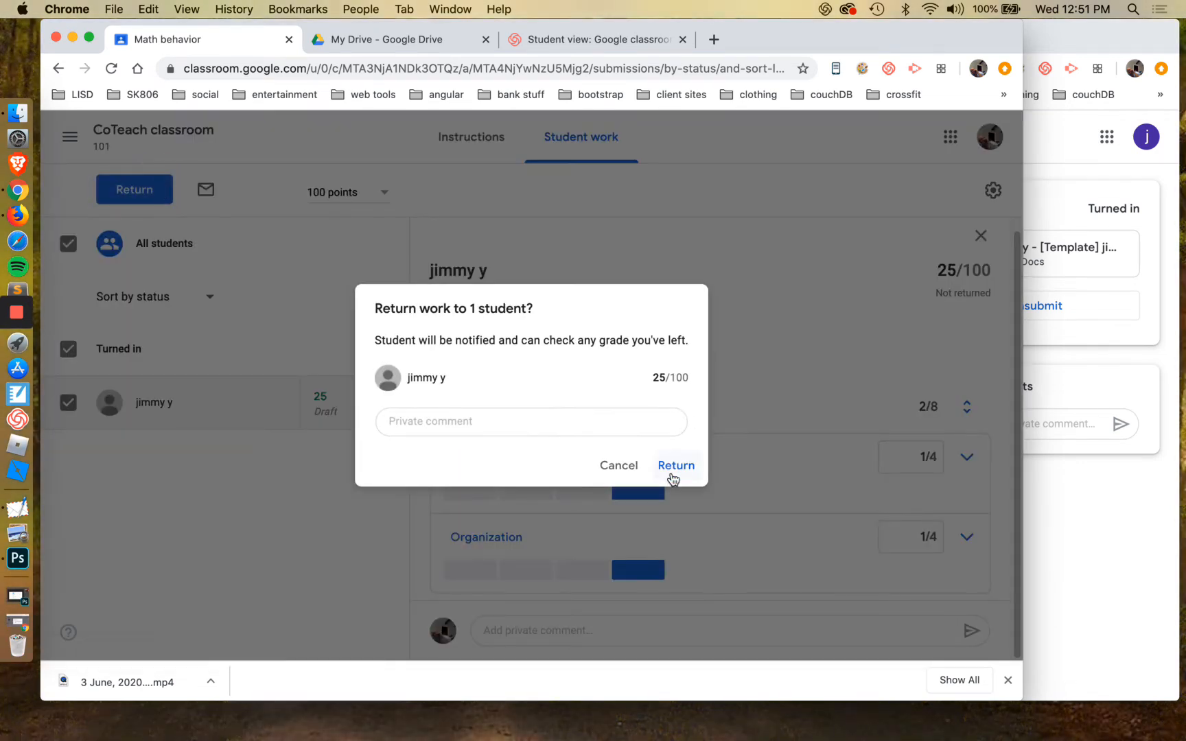
left_click(669, 470)
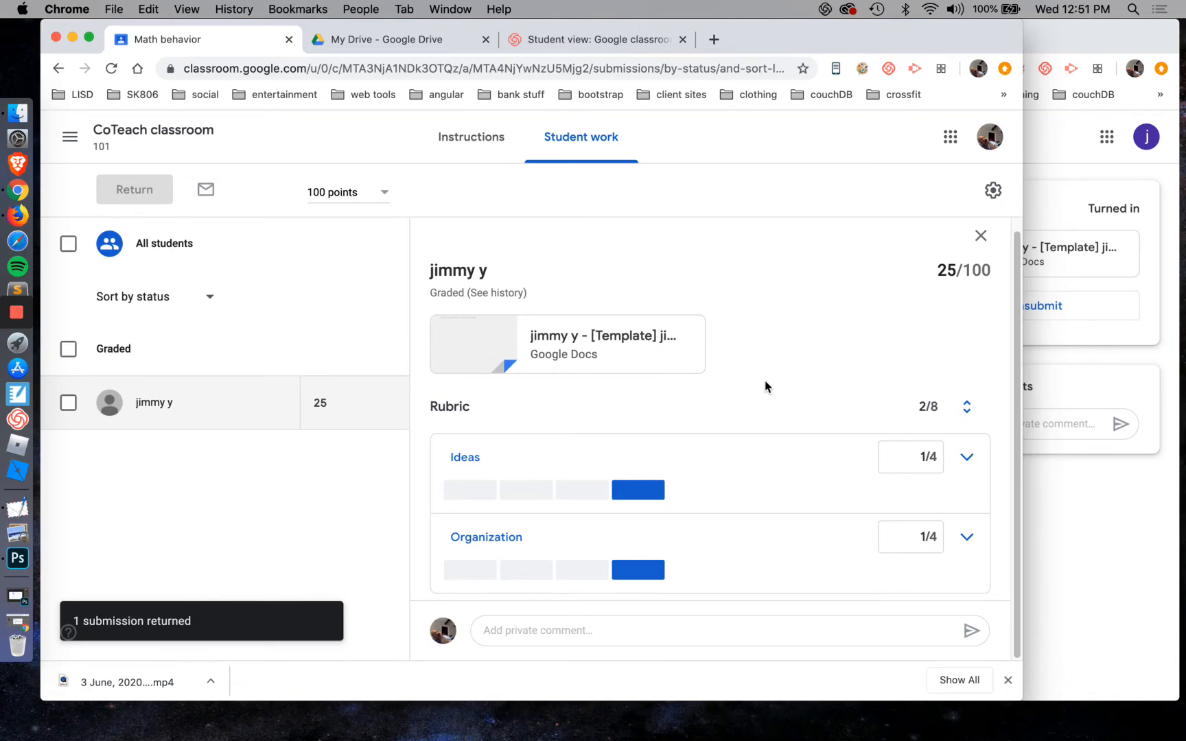
Switch to the student's window and reload the Math behavior page to check the returned grade and rubric scores
left_click(1133, 535)
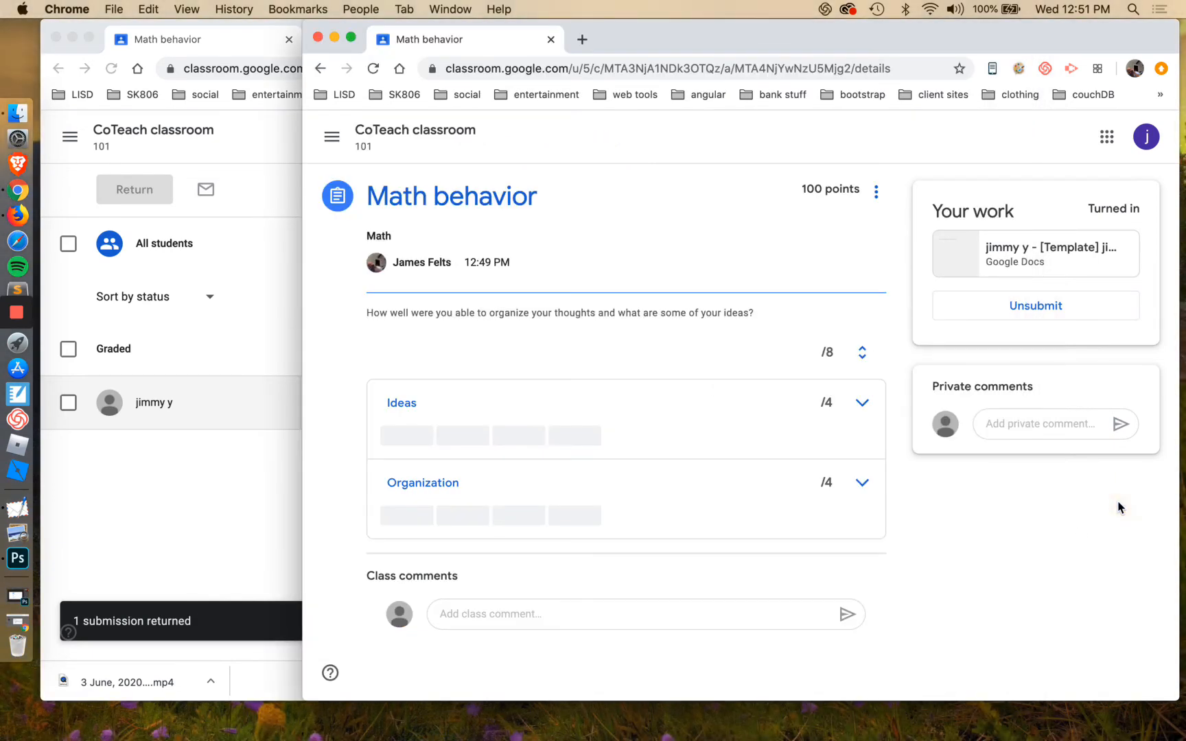
left_click(376, 71)
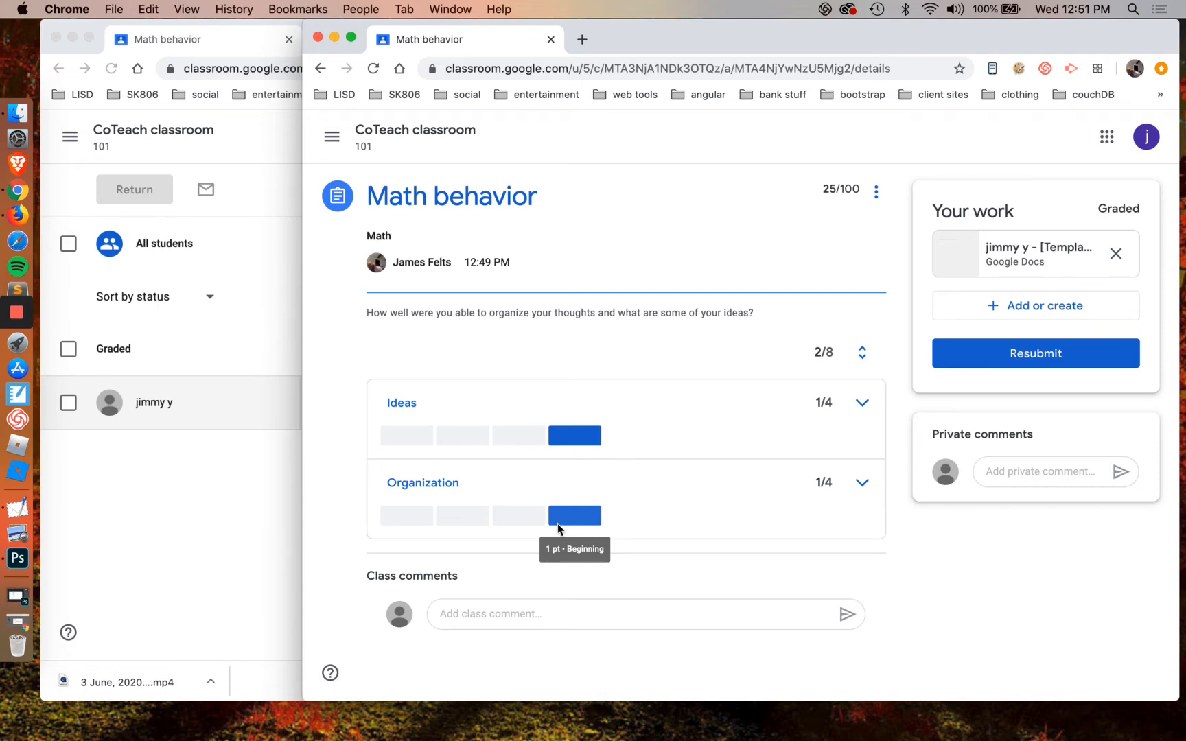
In the teacher's window, post the private comment "Please consider trying this assignment again." on the student's submission
left_click(287, 536)
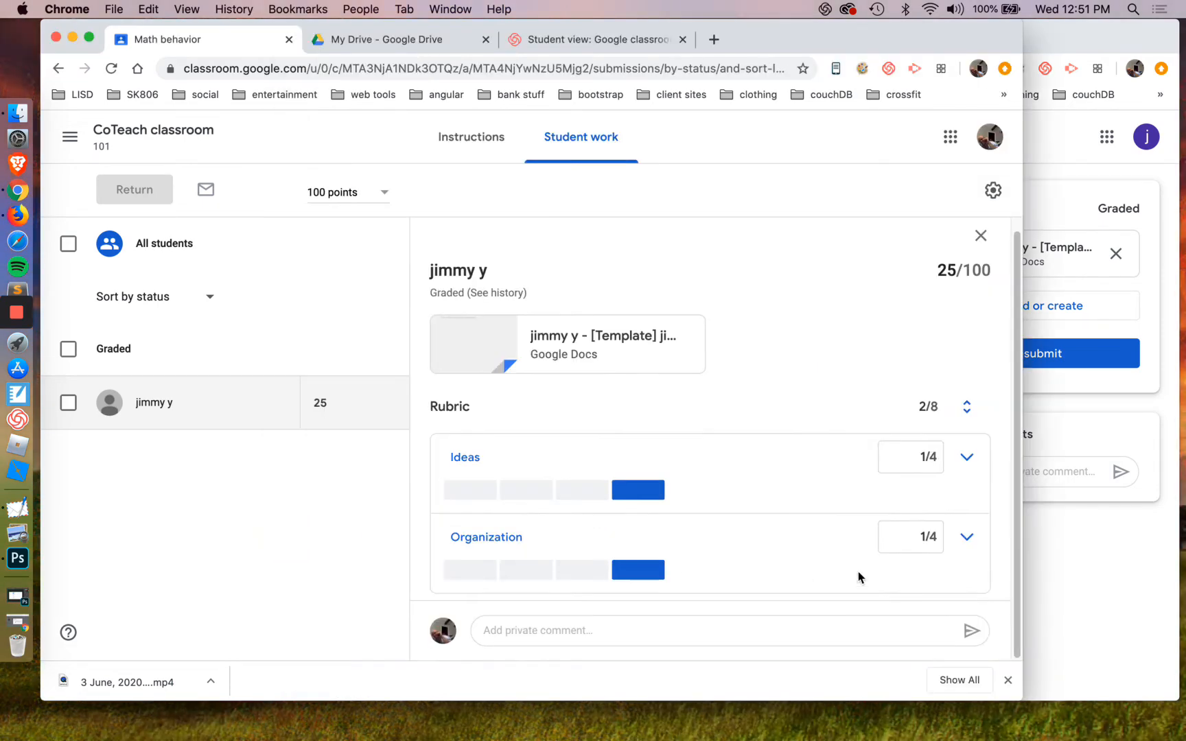
left_click(761, 627)
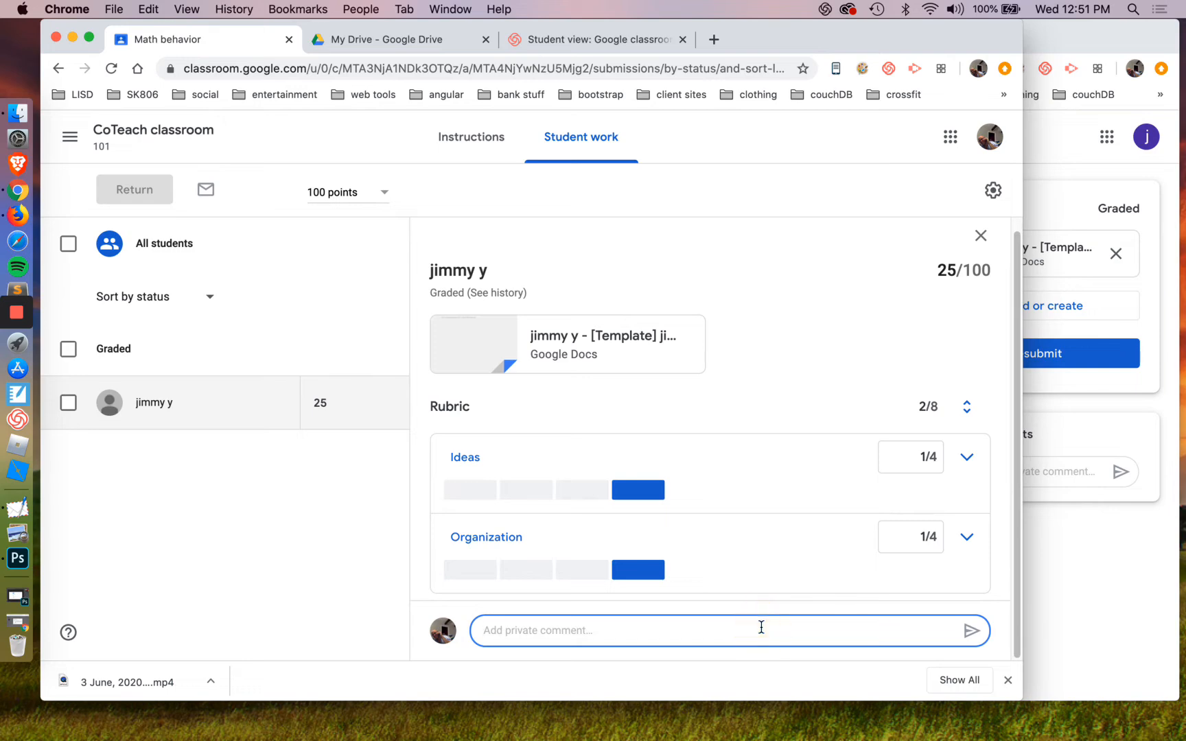
type("Please consider trying this assig")
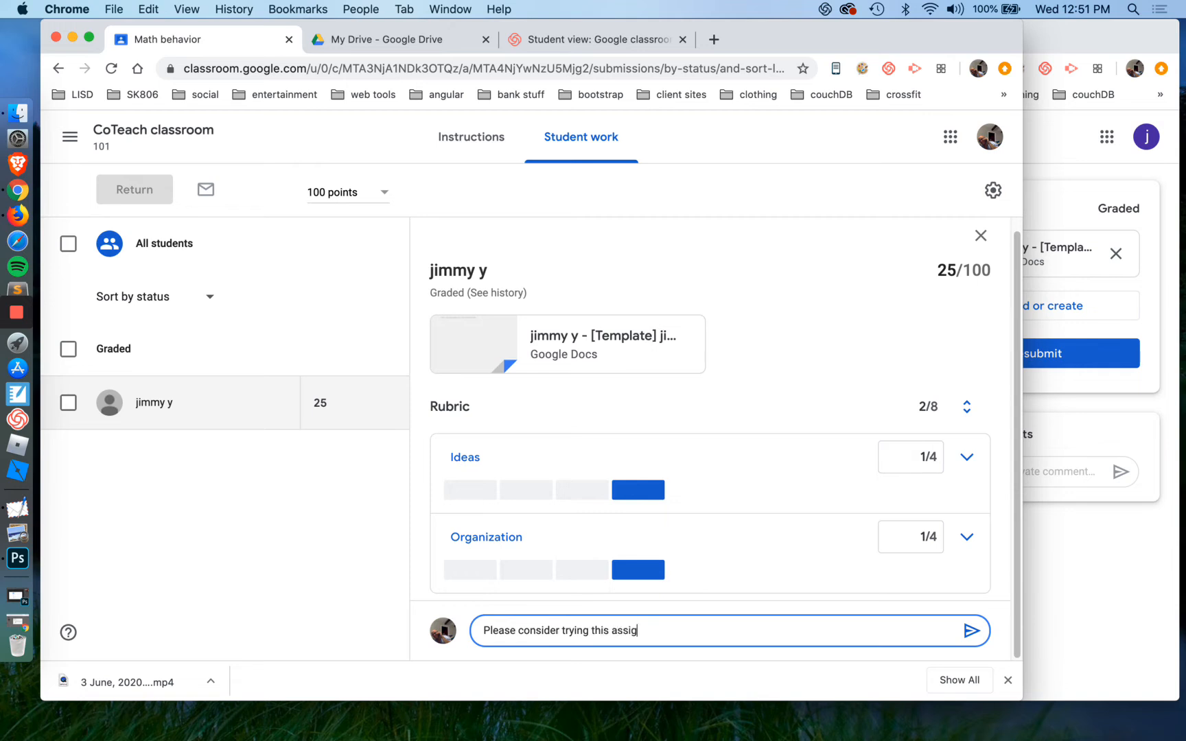
type("nment again")
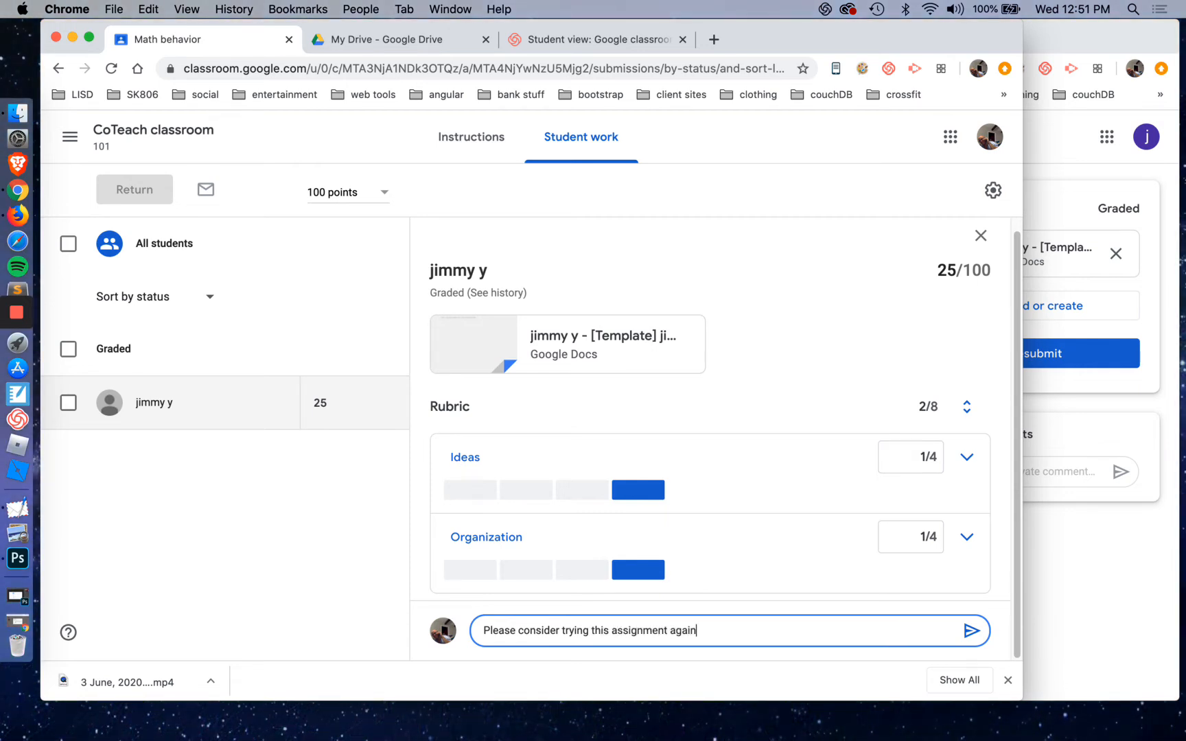
type(".")
left_click(958, 631)
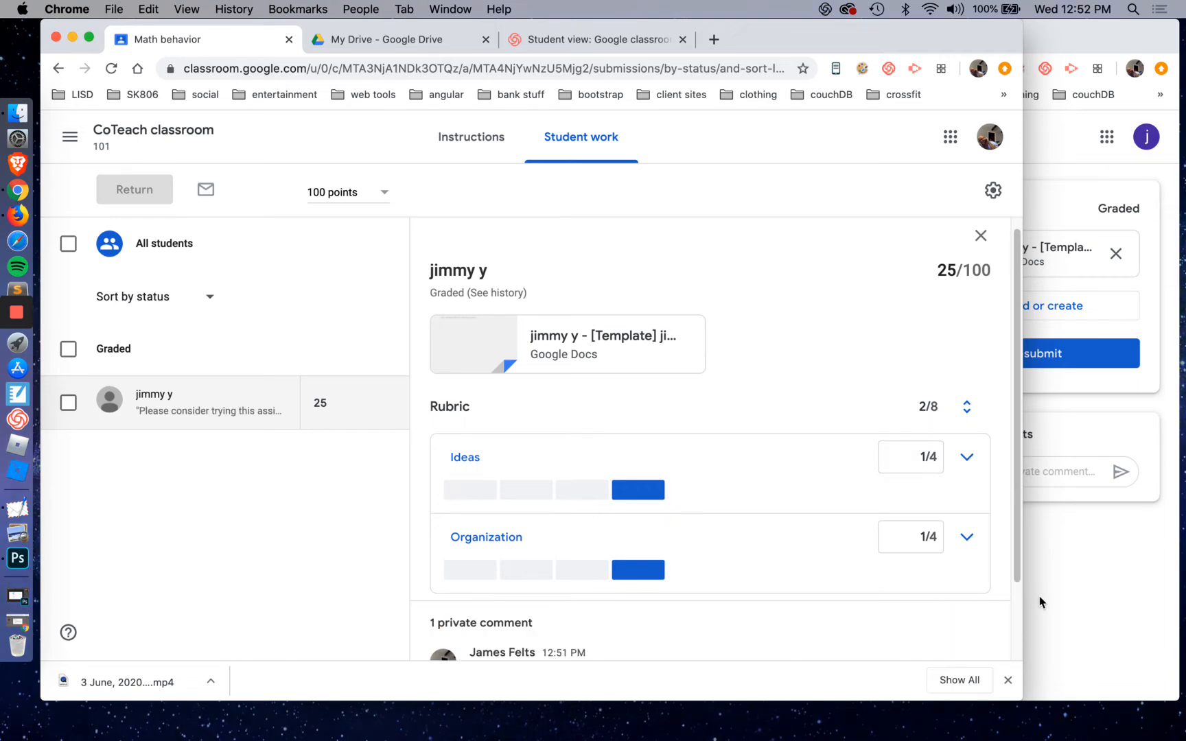
scroll(728, 587, "down", 2)
Switch to the student's window, reload the Math behavior page to load the comment, and open the attached document copy
left_click(1062, 563)
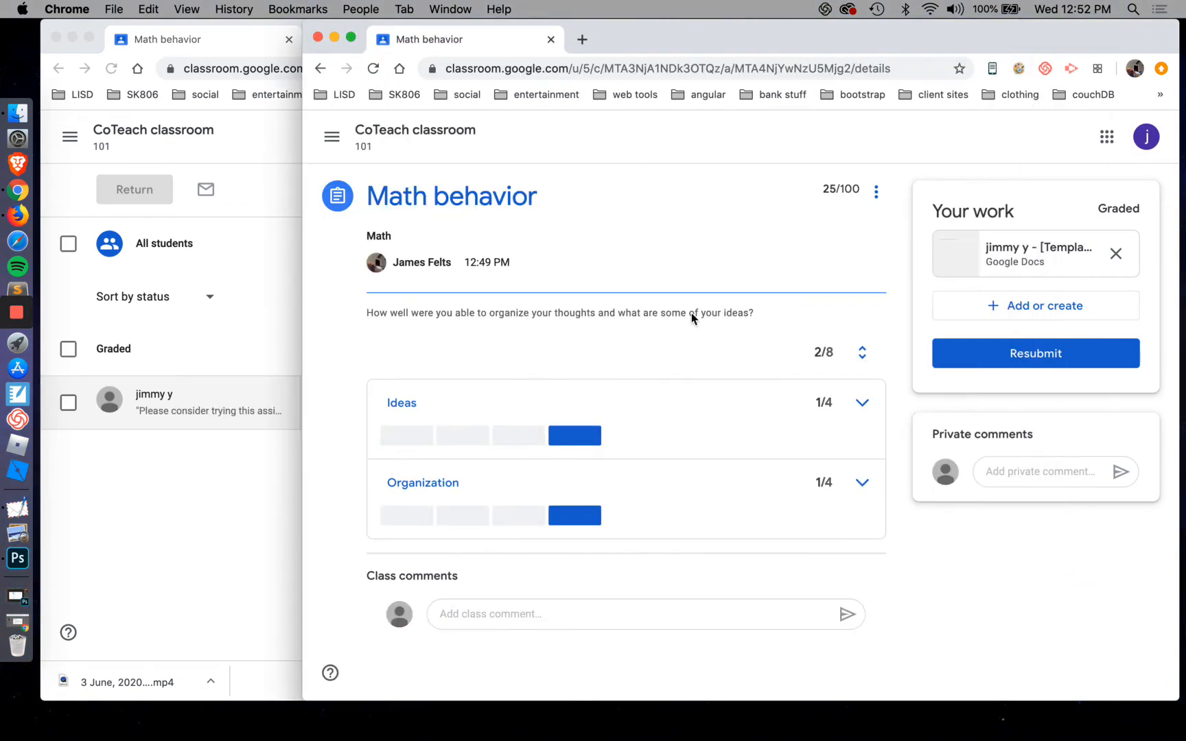
left_click(374, 68)
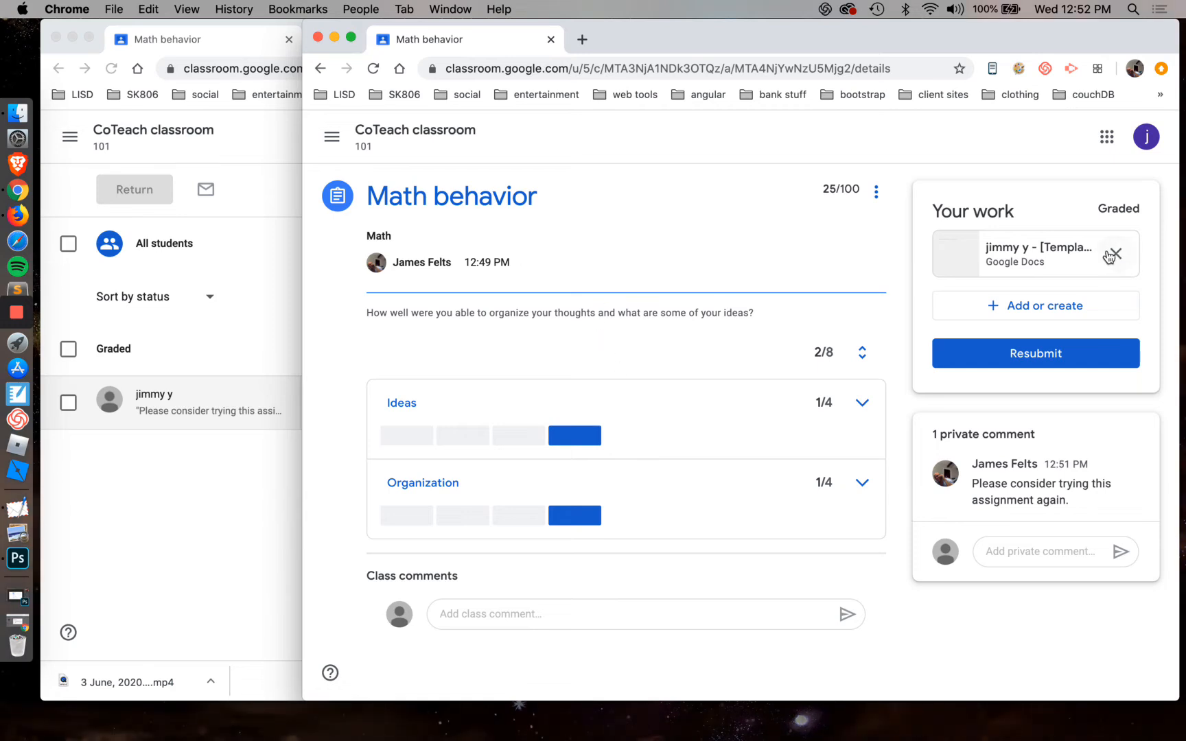
left_click(1057, 248)
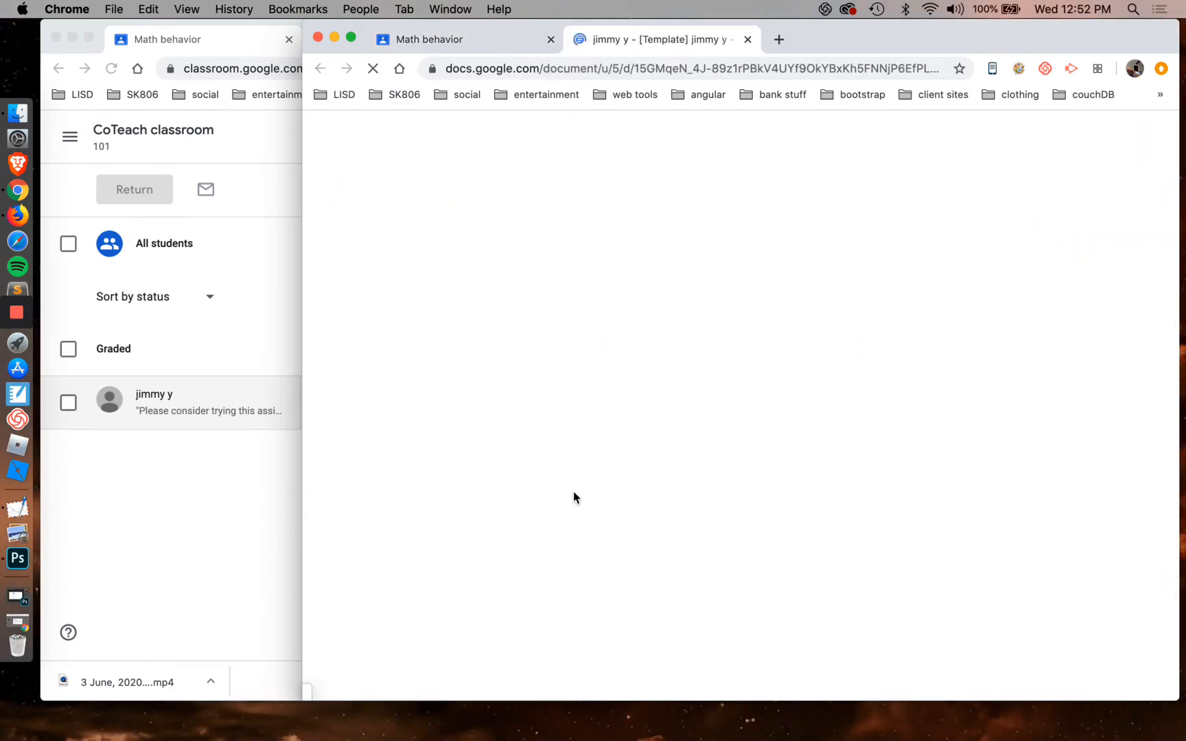
Add the line "I'm great at this now,,, here is my evidence..." below the last sentence of the student's document
left_click(729, 342)
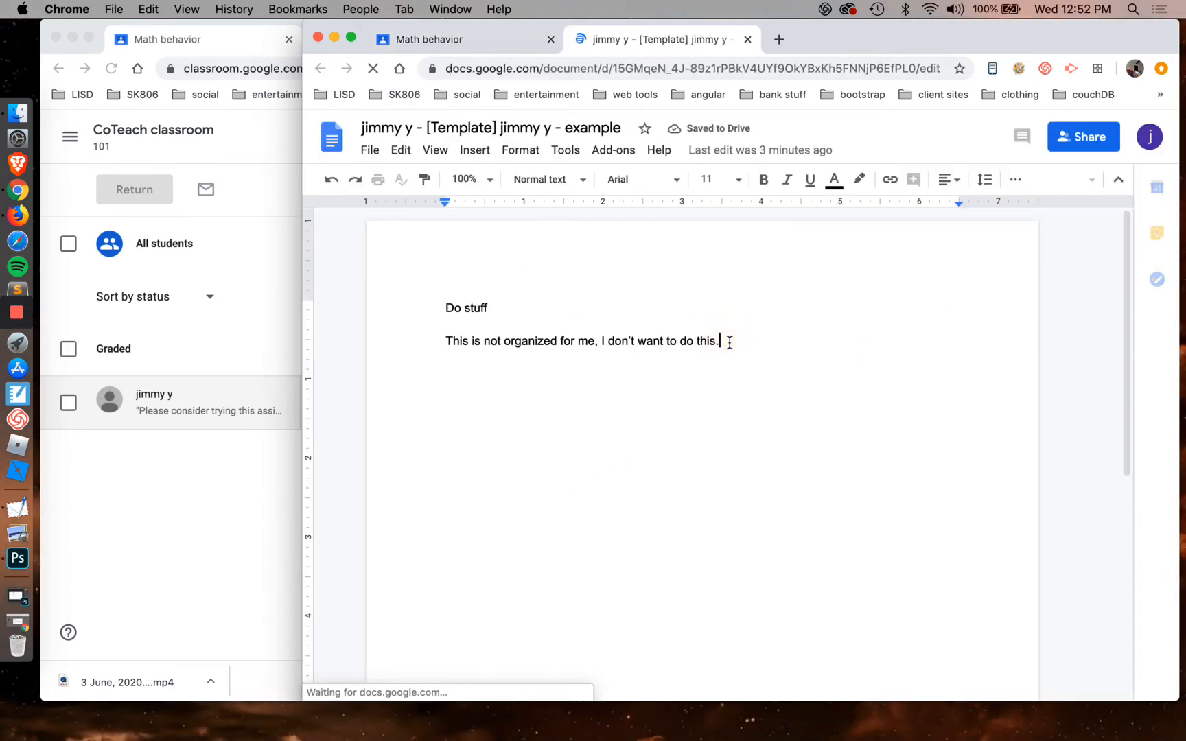
key("Return")
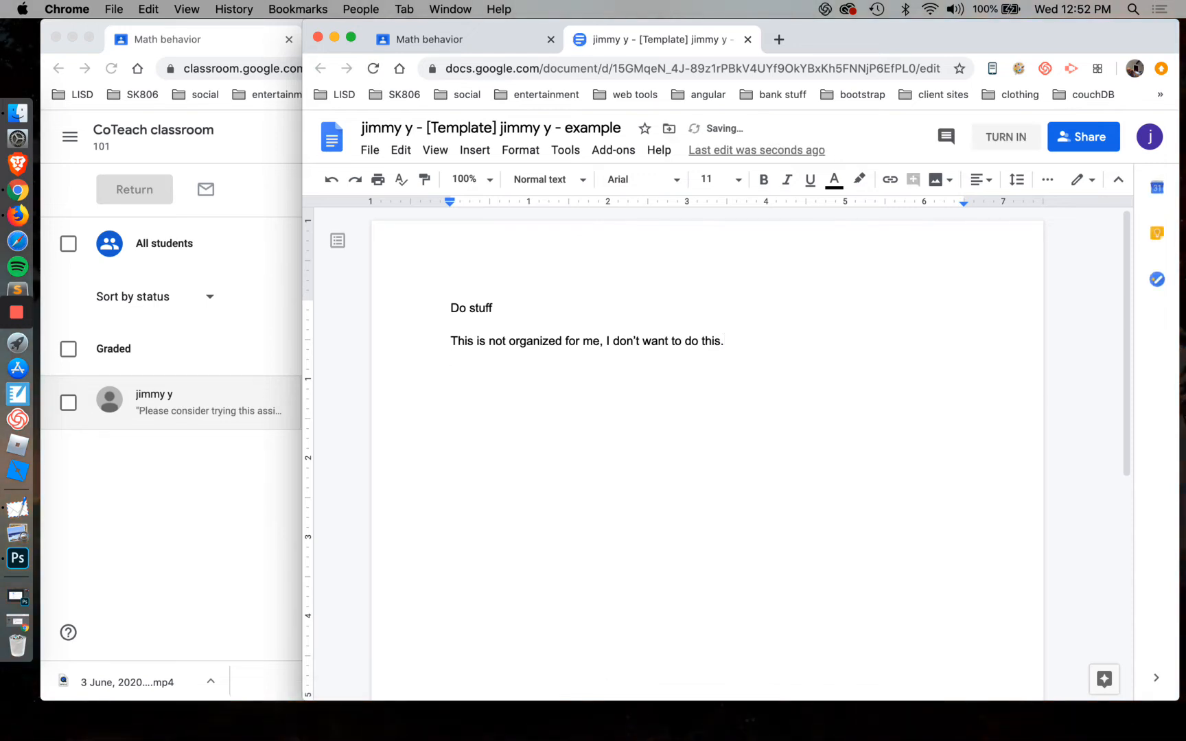
type("I'm great at this now,,, here is my evid")
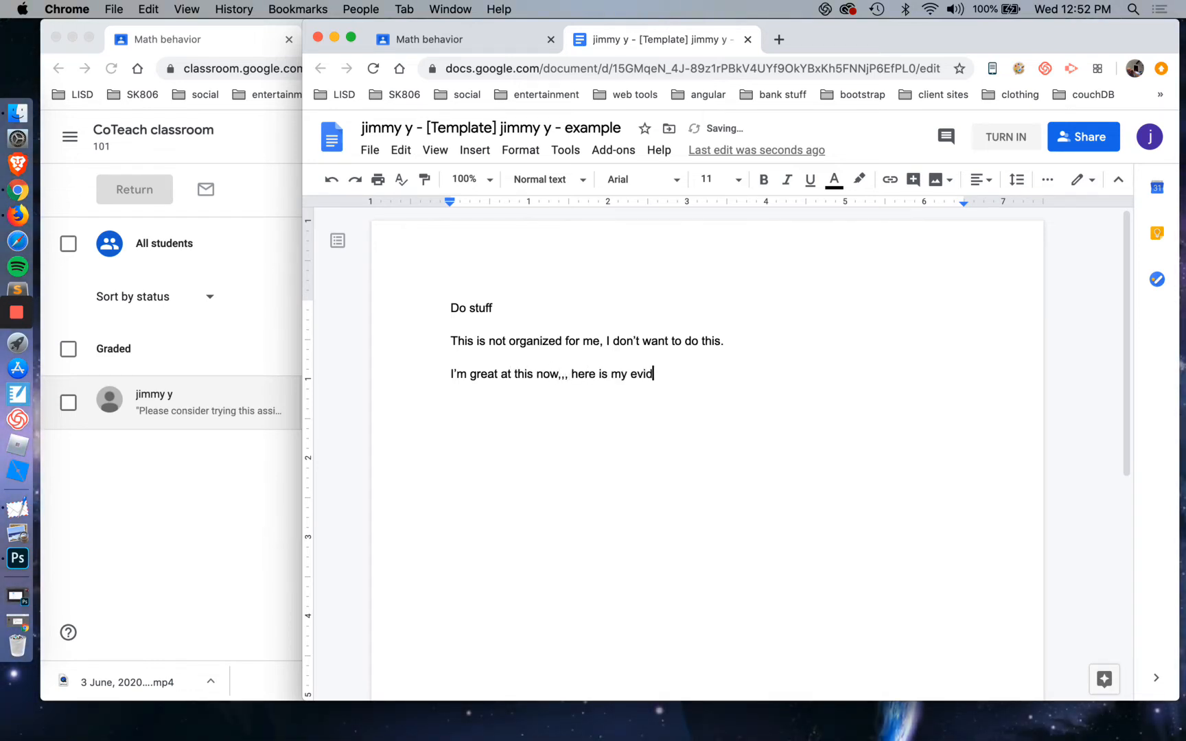
type("ence...")
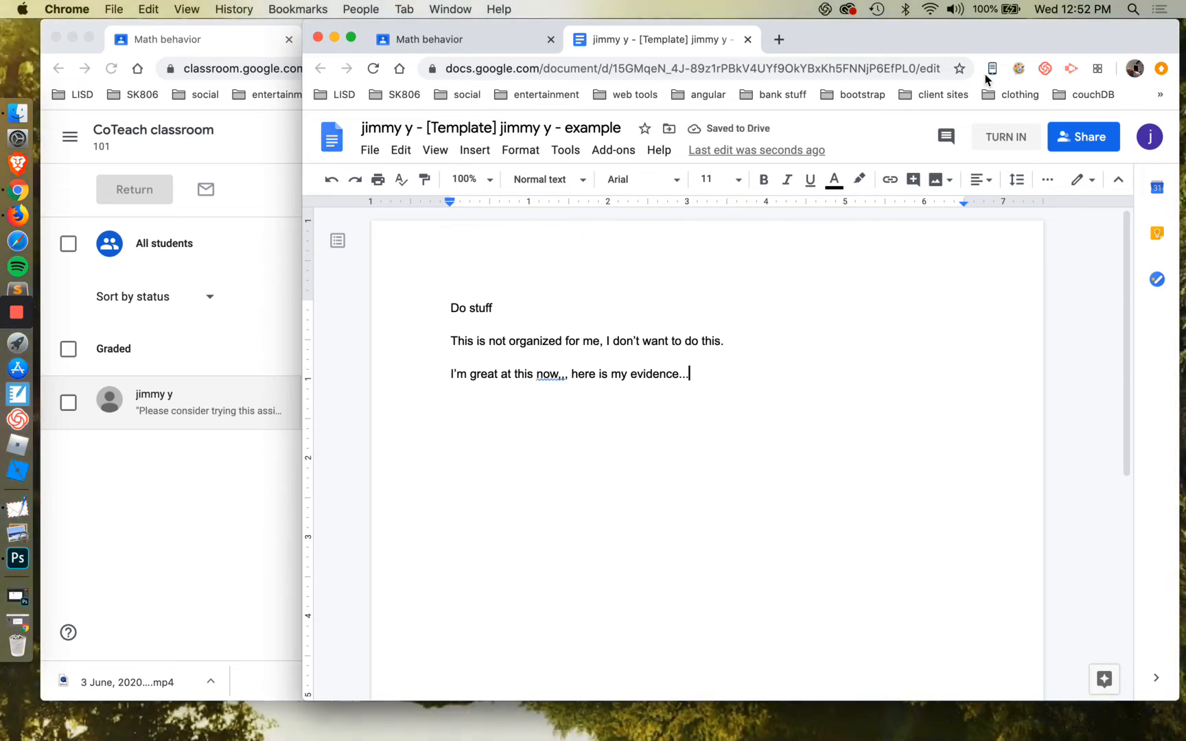
Try to turn in the revised document from within Google Docs, and close the assignment page that this opens
left_click(1017, 150)
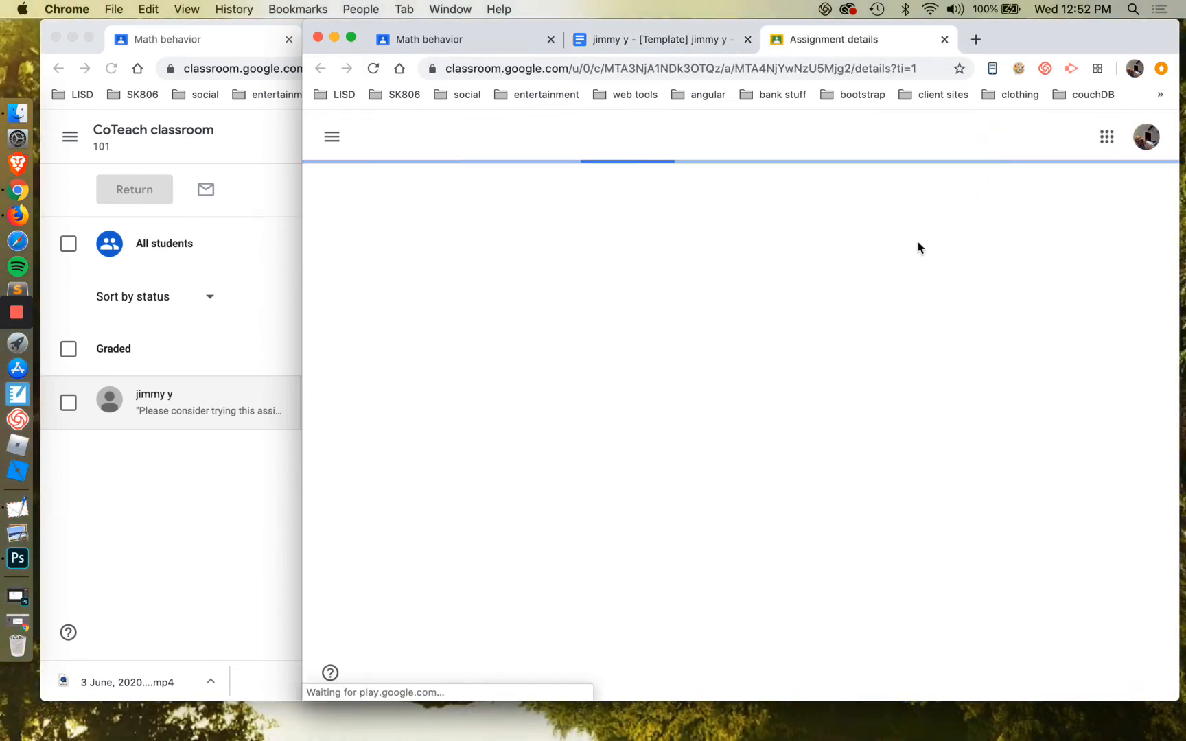
left_click(944, 39)
left_click(838, 255)
Close the revised document and resubmit it from the student's Math behavior assignment page
left_click(748, 39)
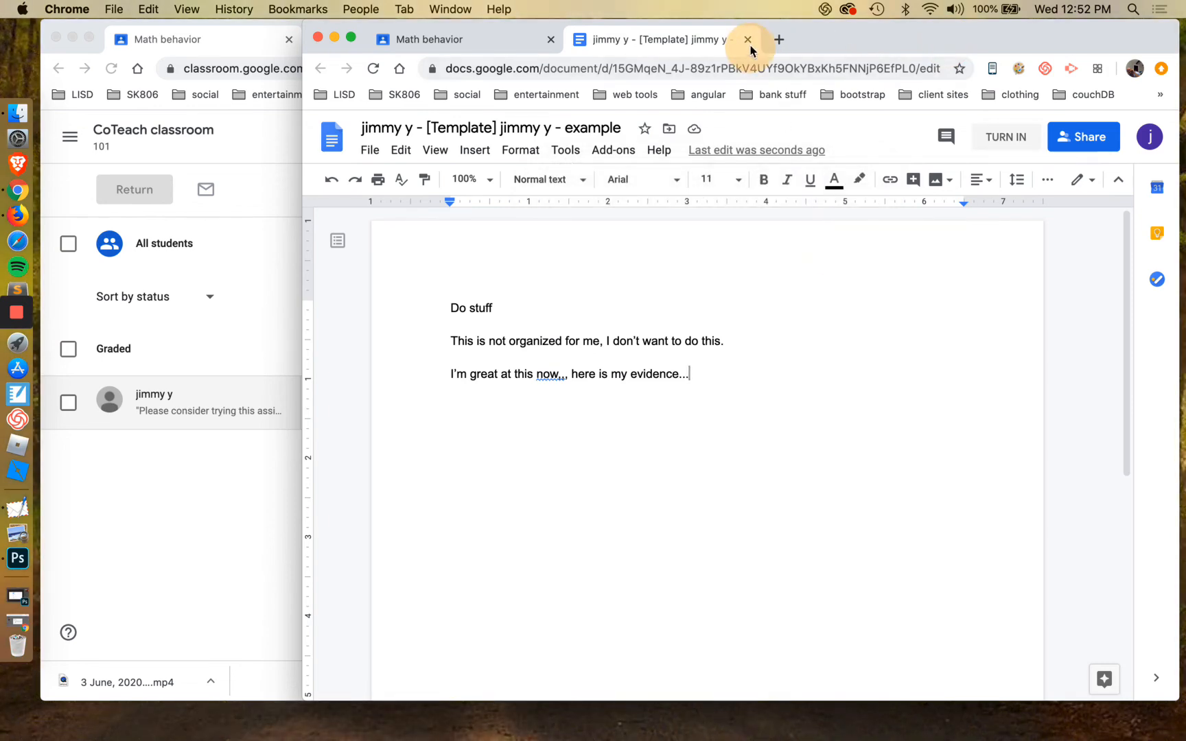
left_click(1029, 354)
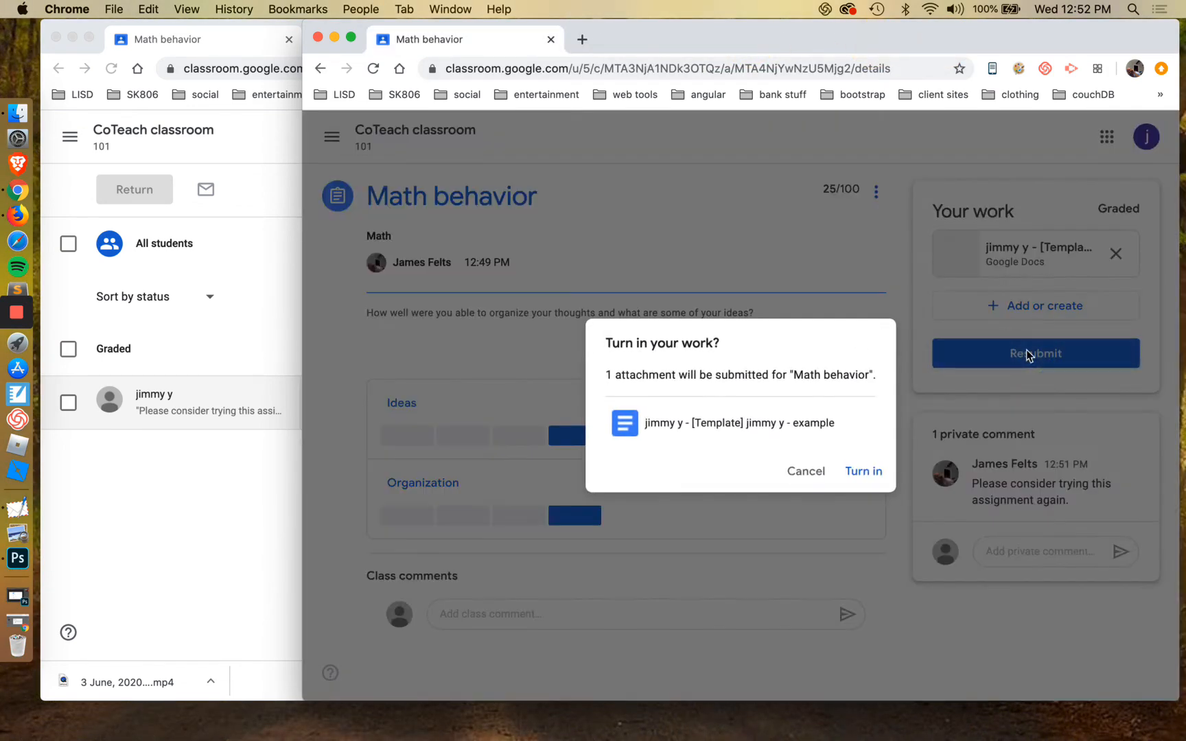
left_click(863, 471)
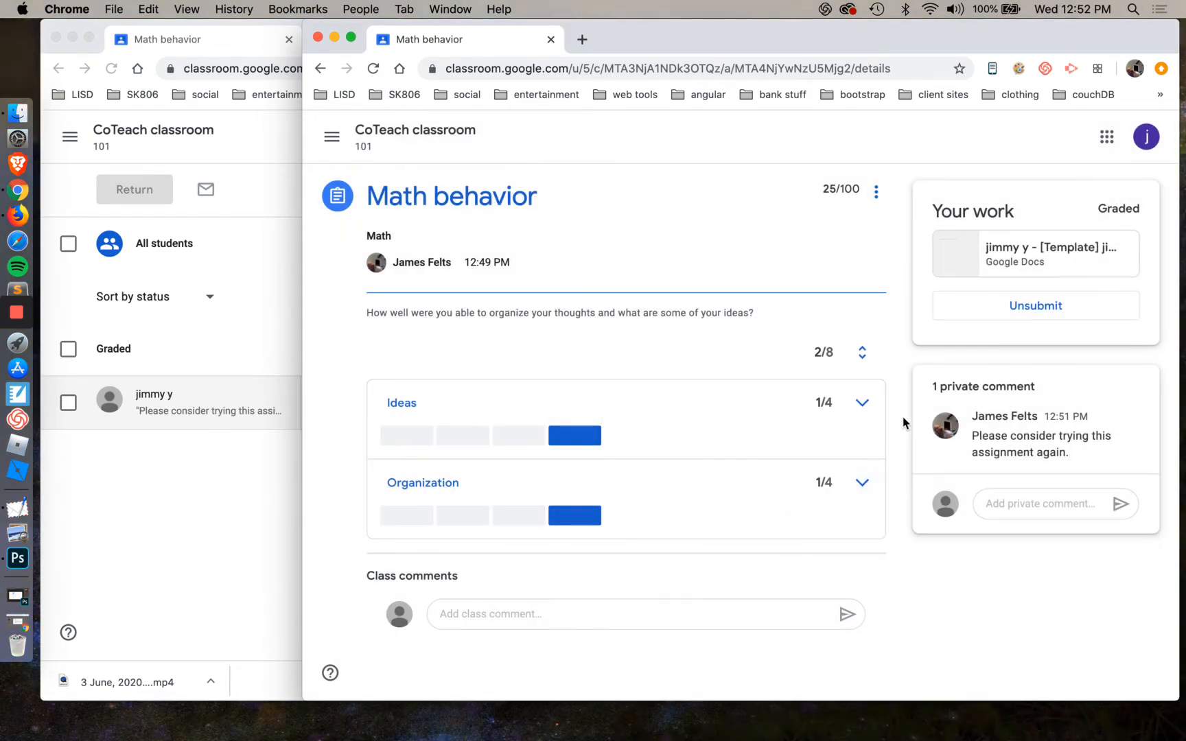
Reopen Math behavior from the student's classwork list to check its status, and switch back to the teacher's submission view
left_click(415, 131)
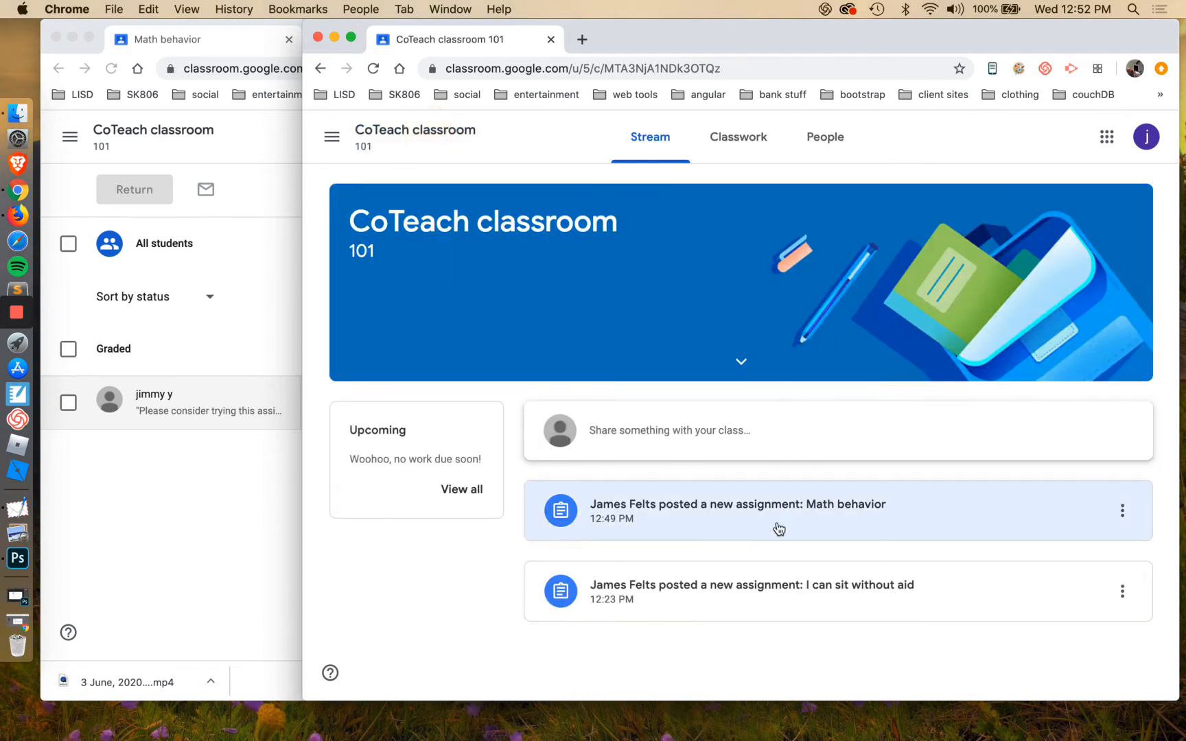
left_click(740, 139)
left_click(675, 450)
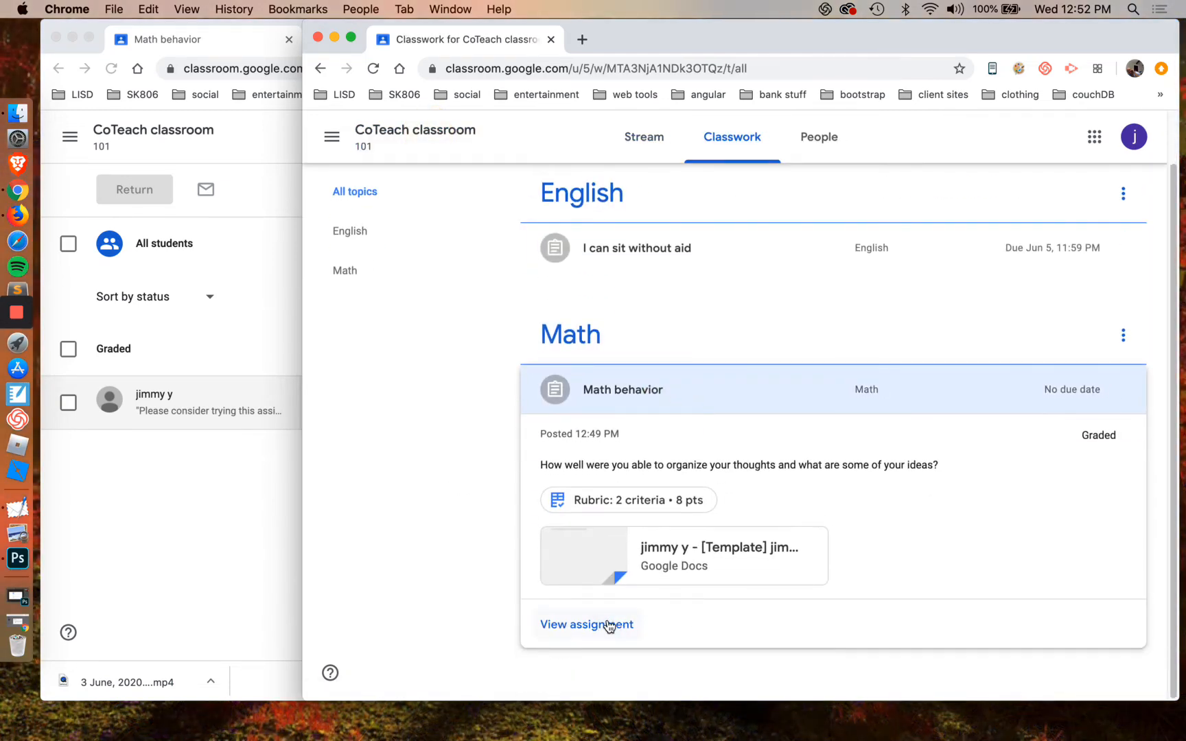
left_click(609, 625)
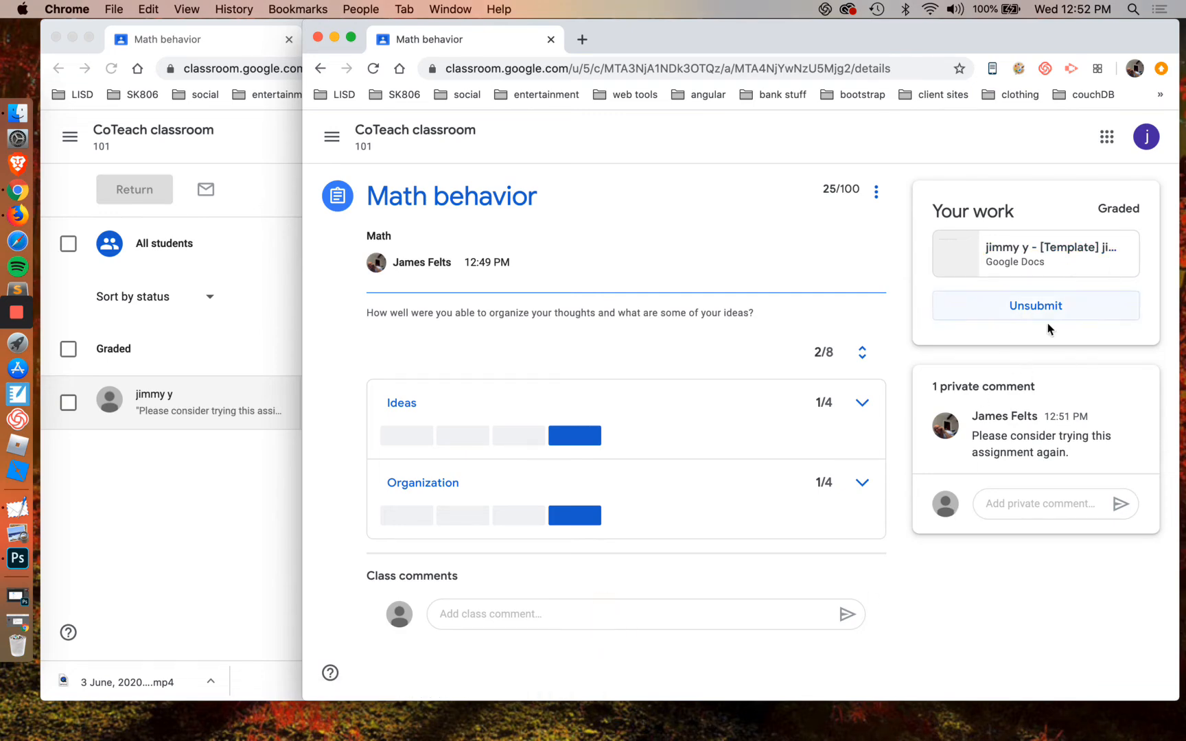
left_click(240, 478)
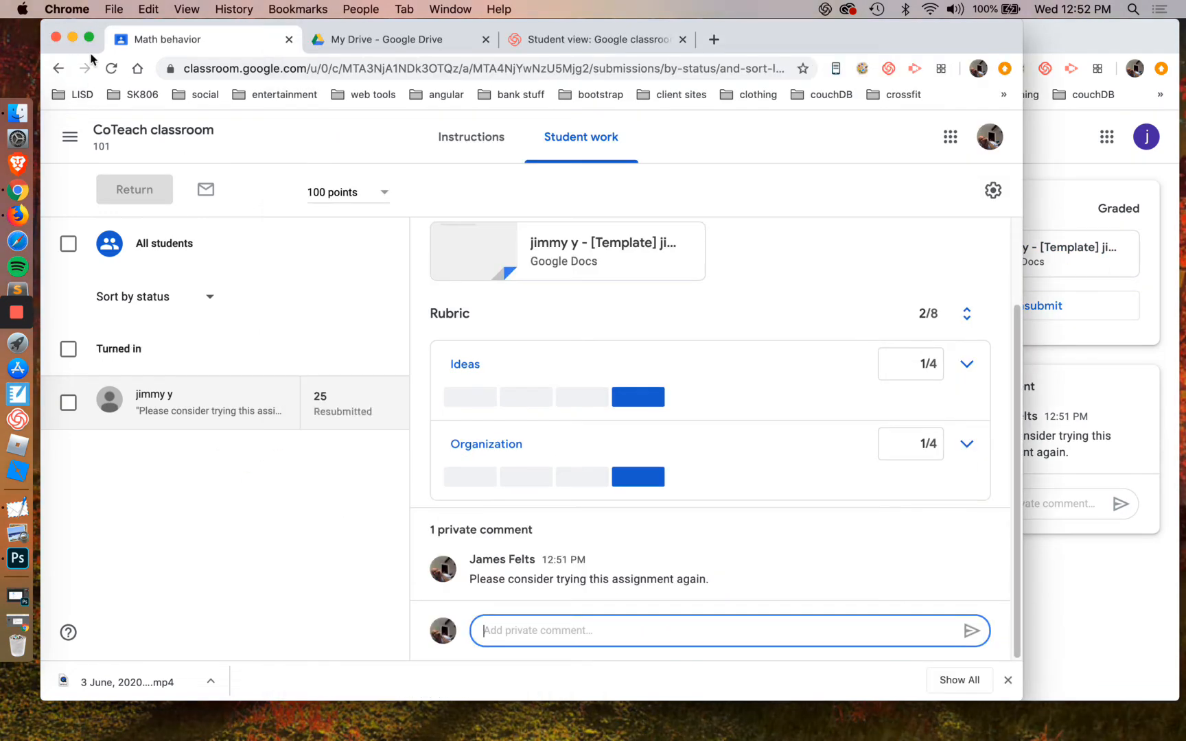
Open the resubmitted Math behavior document, score both Ideas and Organization 3/4, and return it to the student
left_click(111, 68)
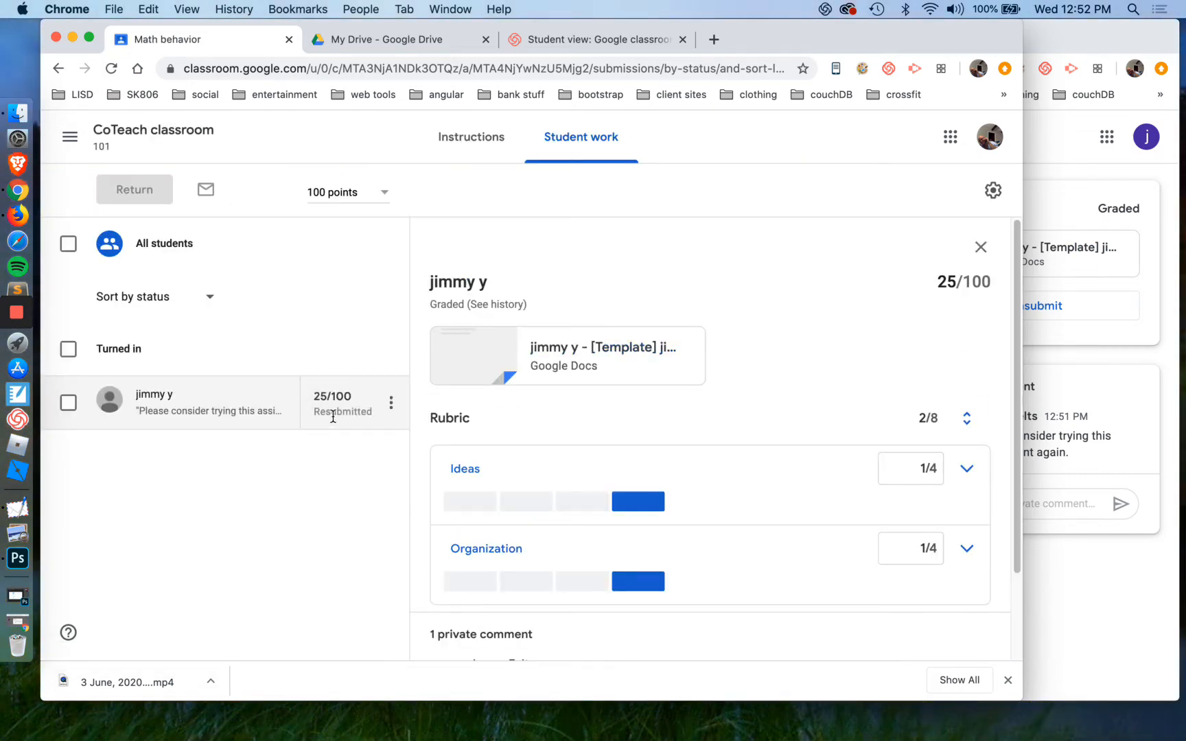
left_click(608, 347)
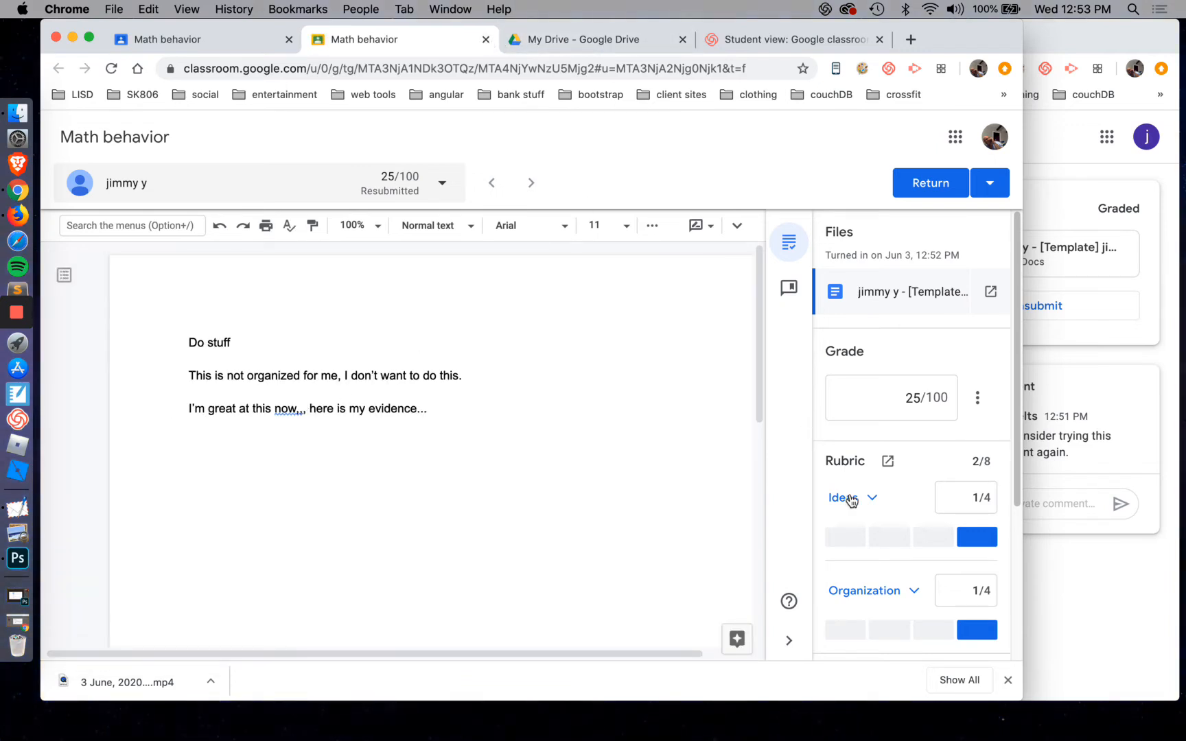
left_click(885, 546)
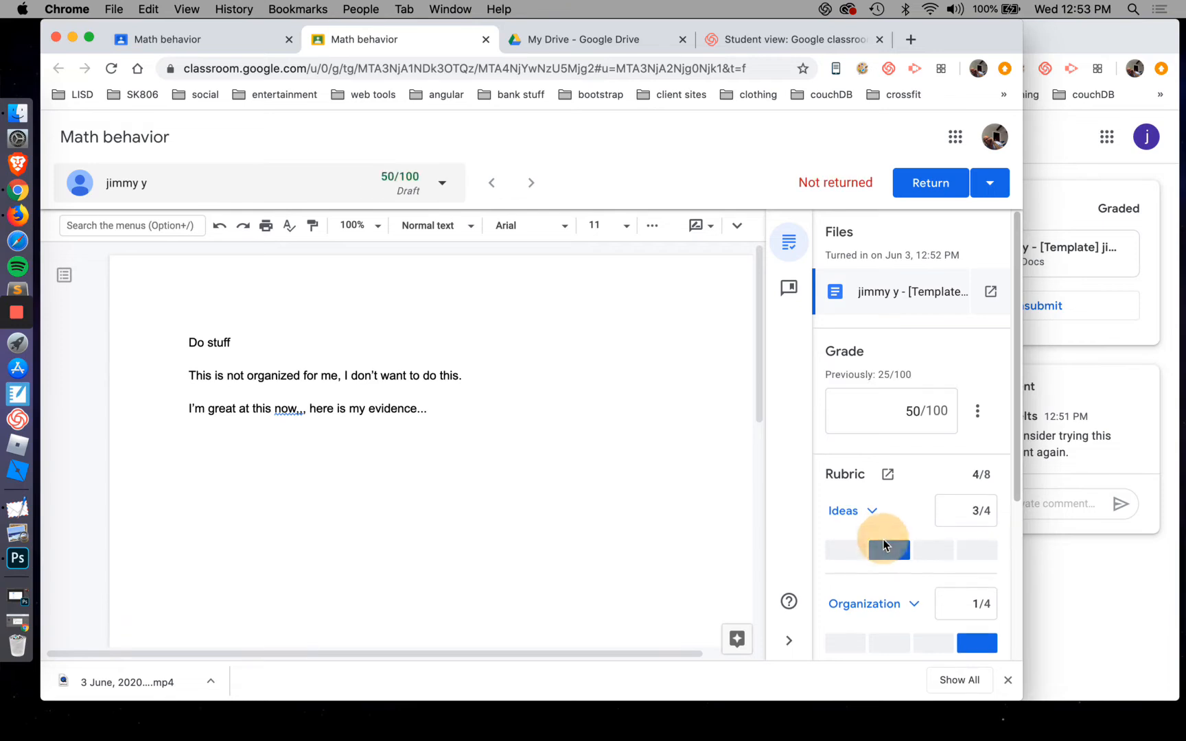
left_click(891, 643)
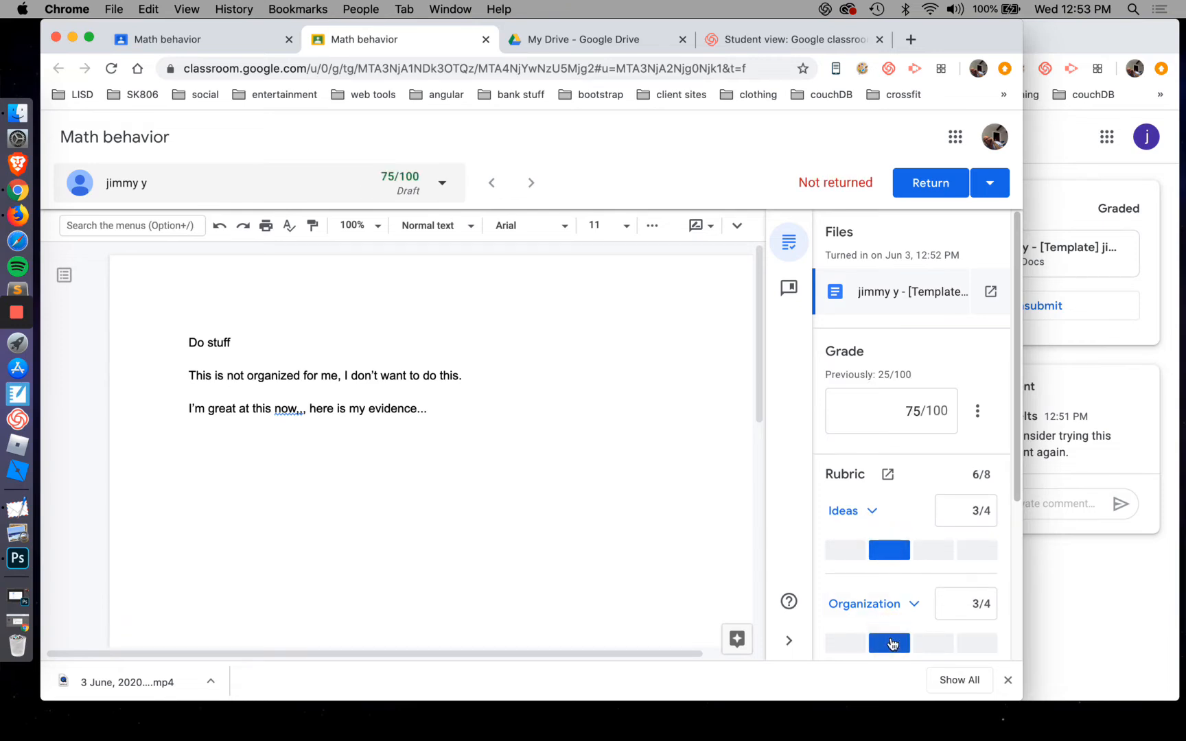
left_click(932, 186)
left_click(686, 447)
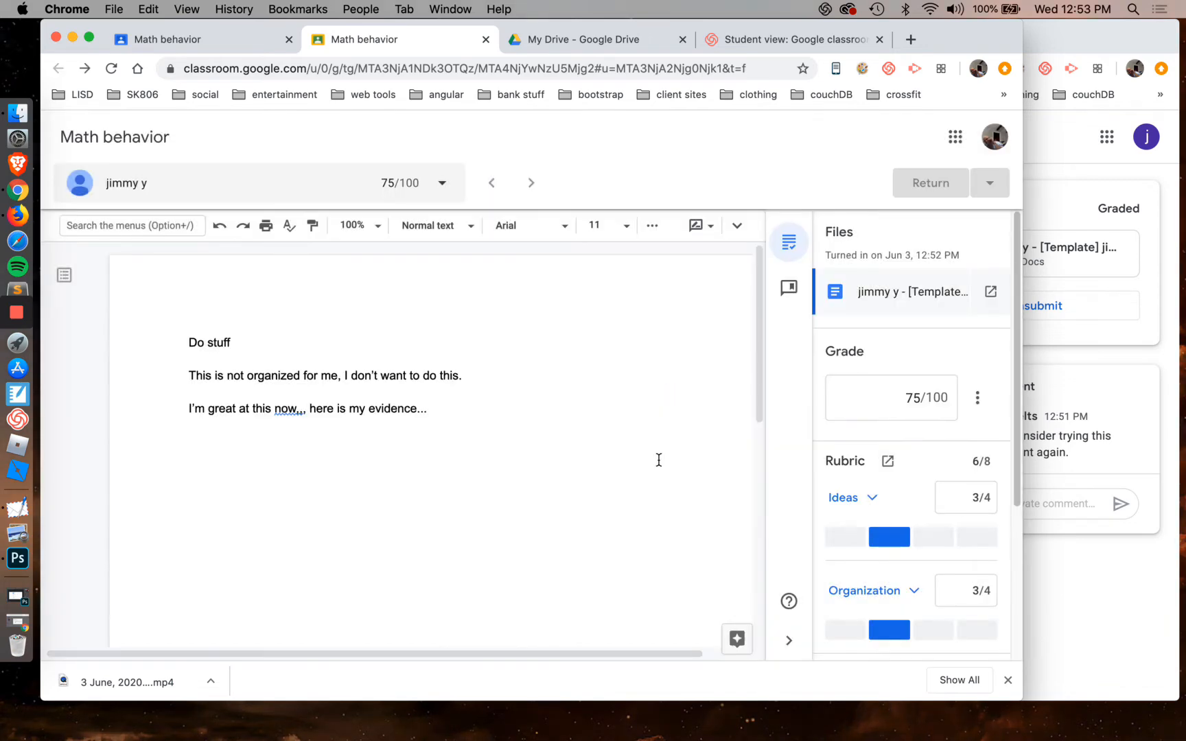
Post the private comment "Great job." on the student's returned work
scroll(659, 466, "down", 2)
scroll(928, 608, "down", 4)
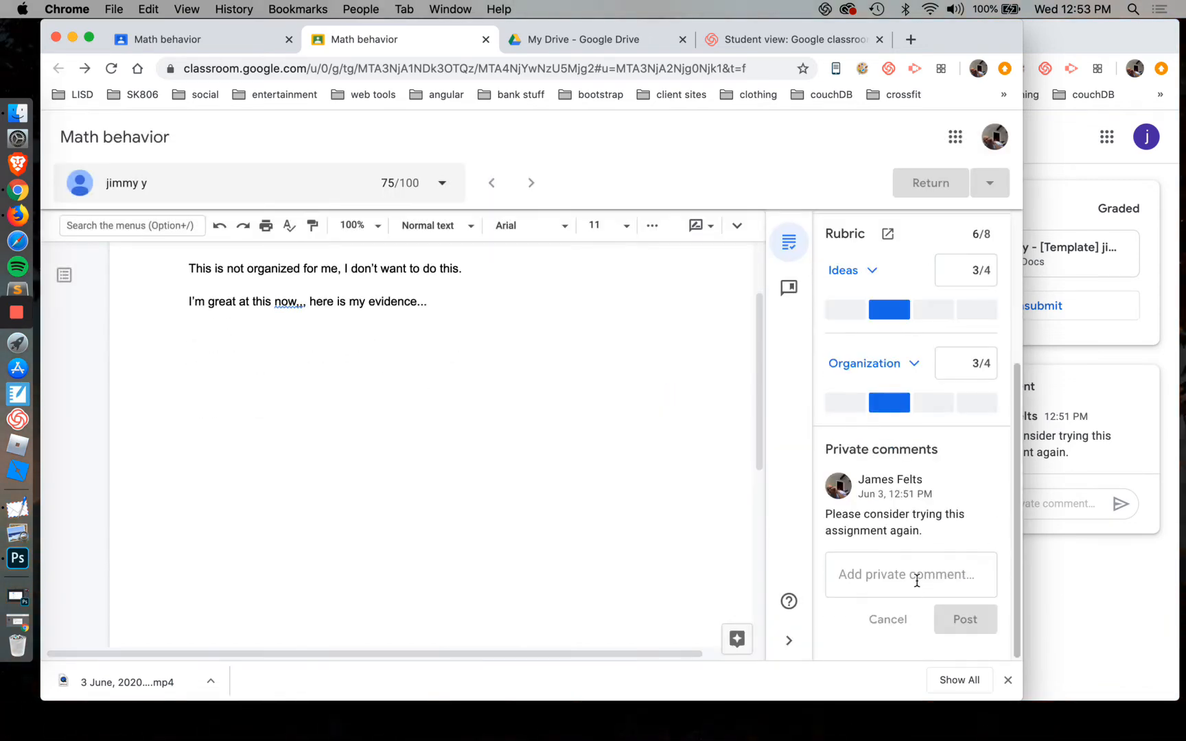
left_click(913, 577)
type("Great j")
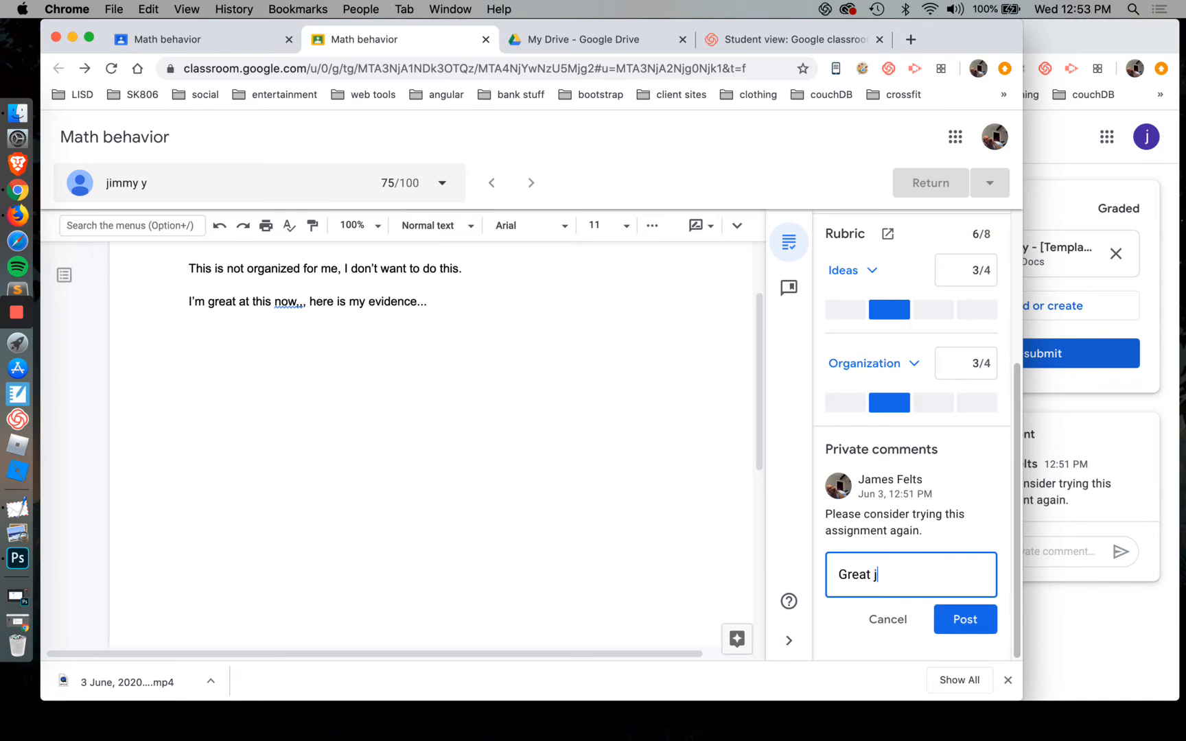
type("ob.")
key("Return")
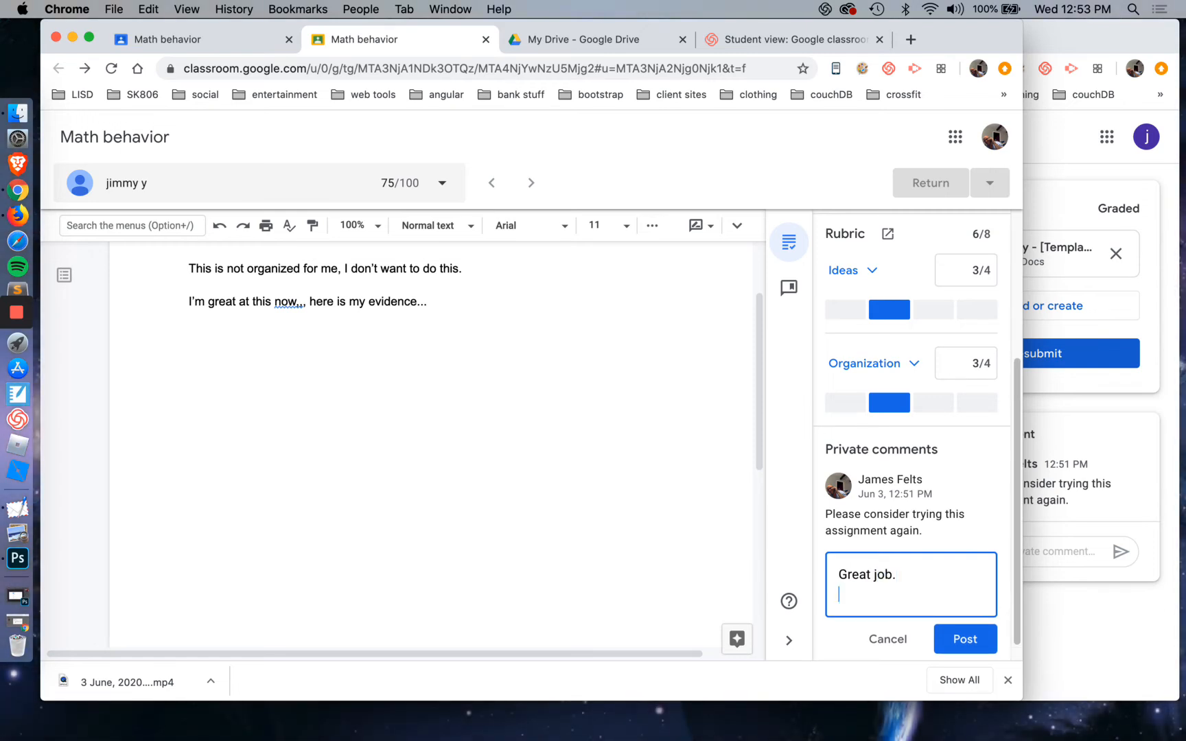
left_click(966, 639)
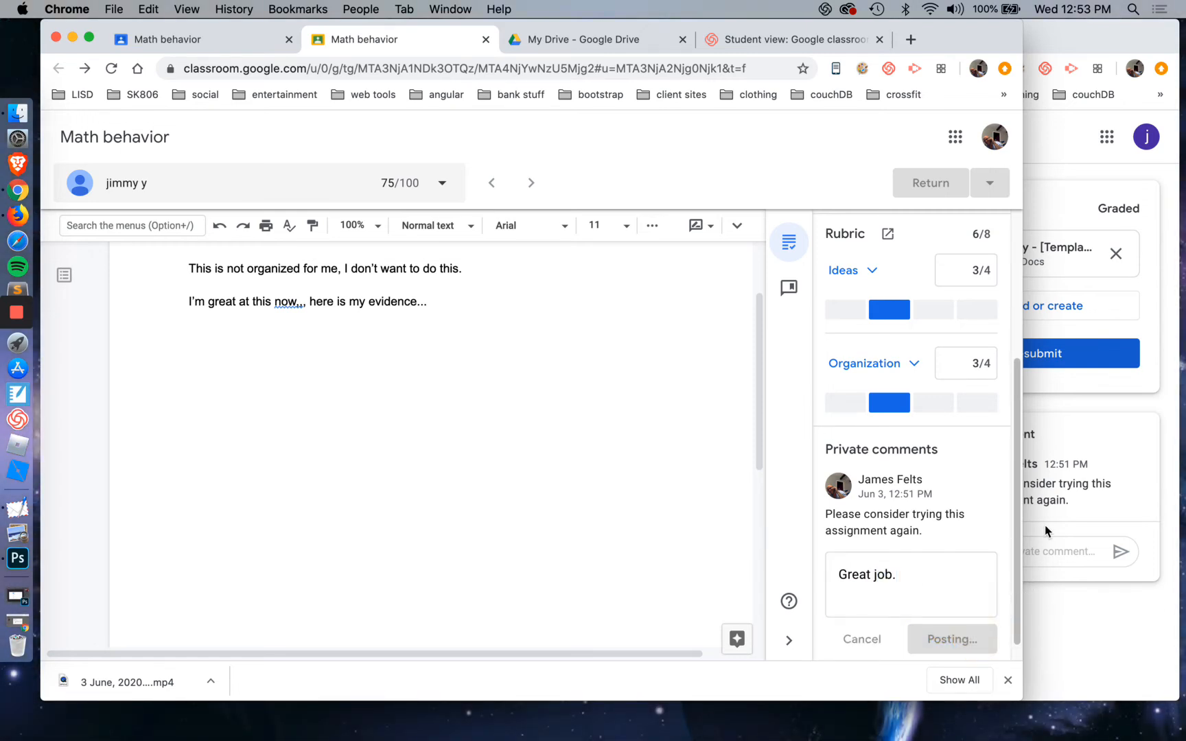
Narrow the teacher's window to reveal the student's work and private comments behind it, and close the grading page
left_click_drag(1022, 486, 872, 486)
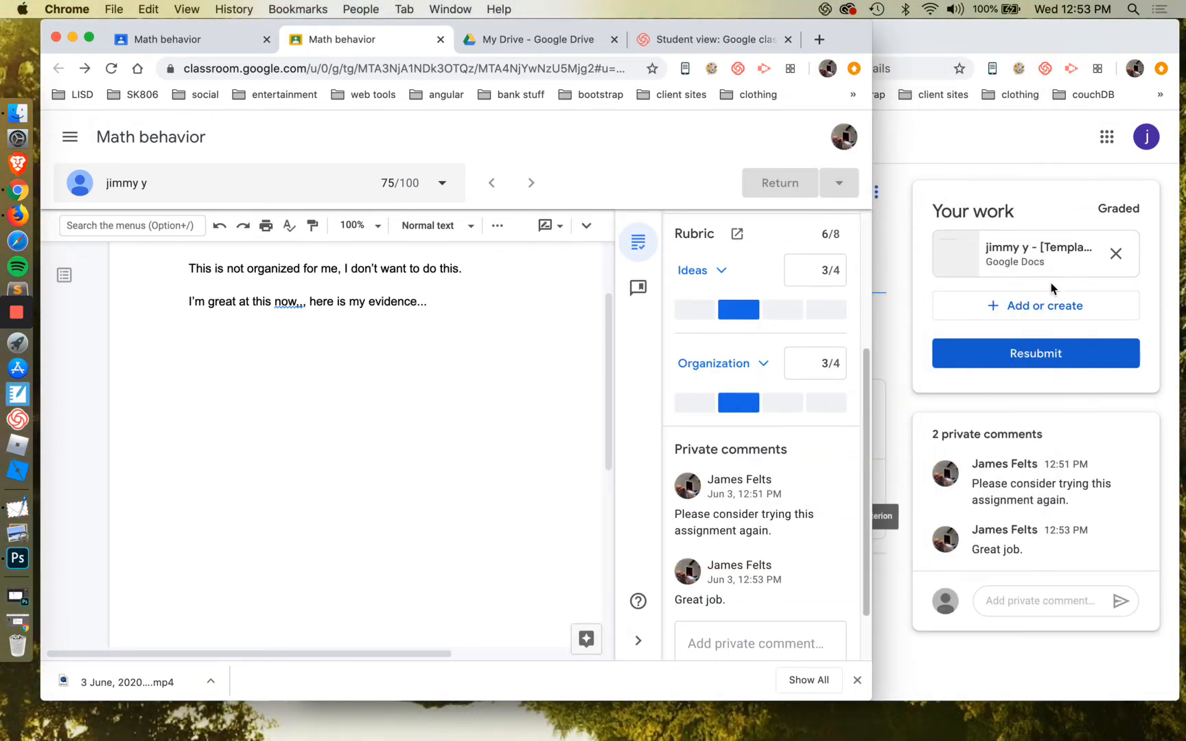
left_click(476, 373)
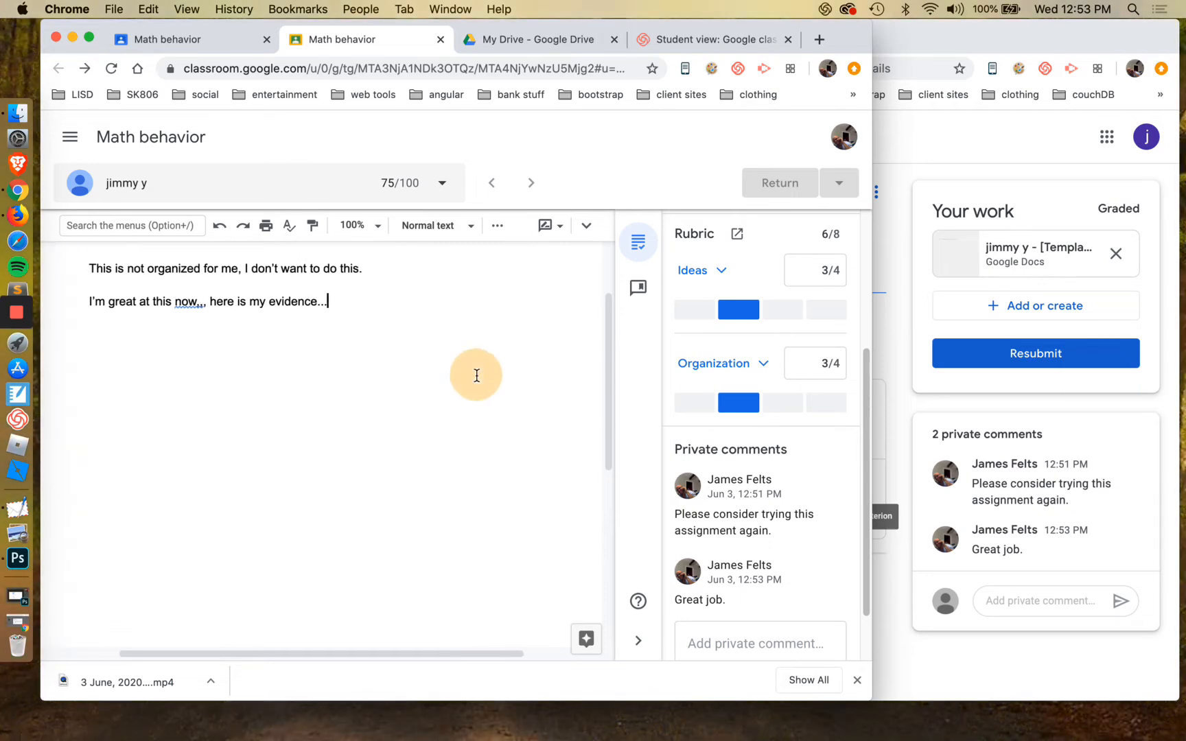
left_click(441, 39)
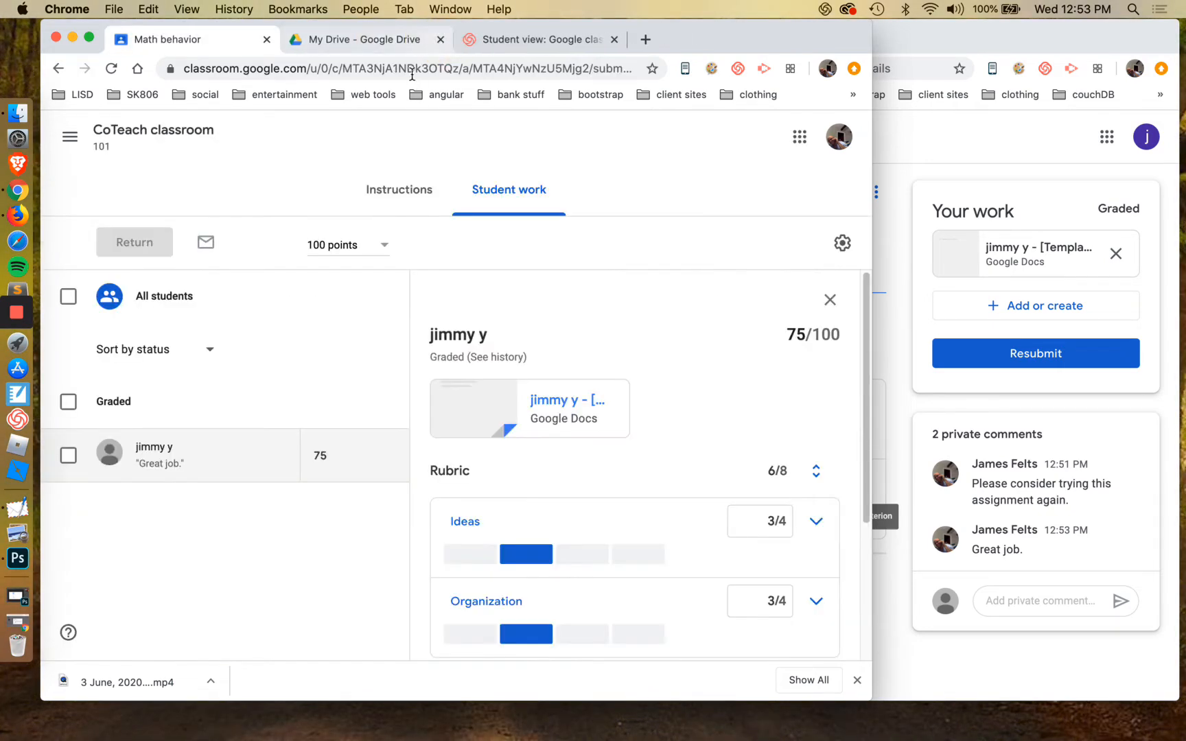
Go back to the CoTeach classroom in both the teacher's and student's windows, and open the teacher's classwork list
left_click(153, 130)
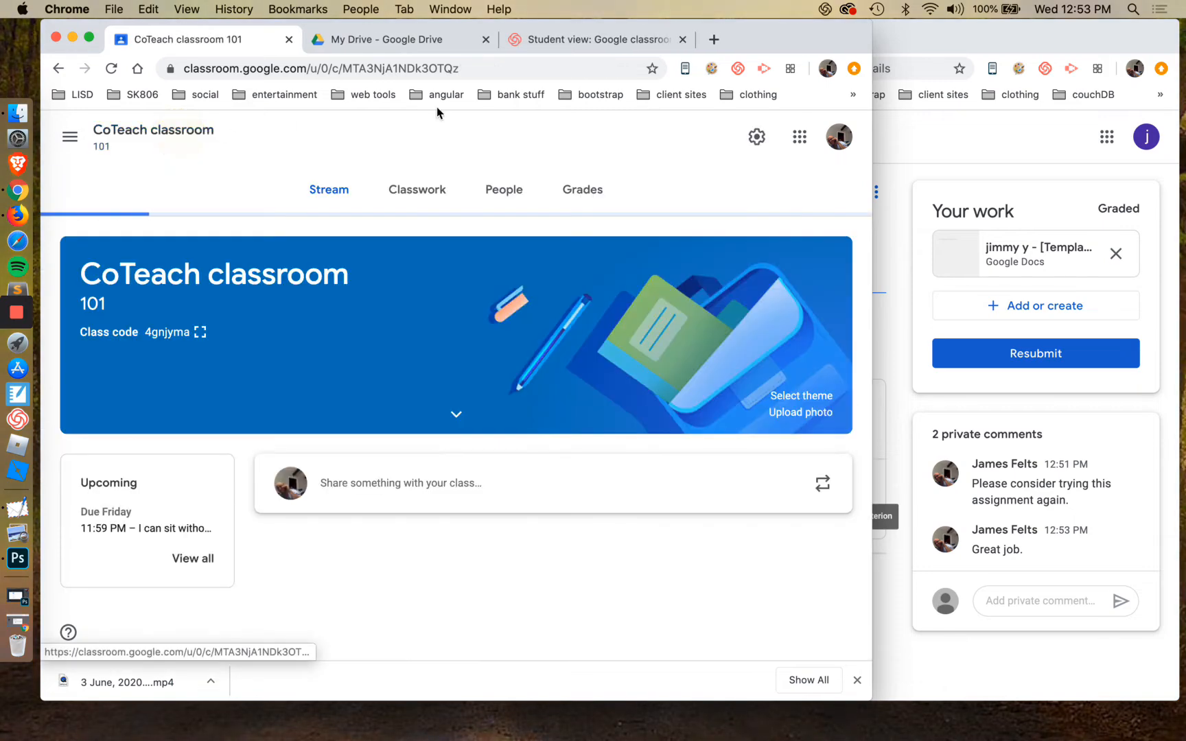
left_click(974, 54)
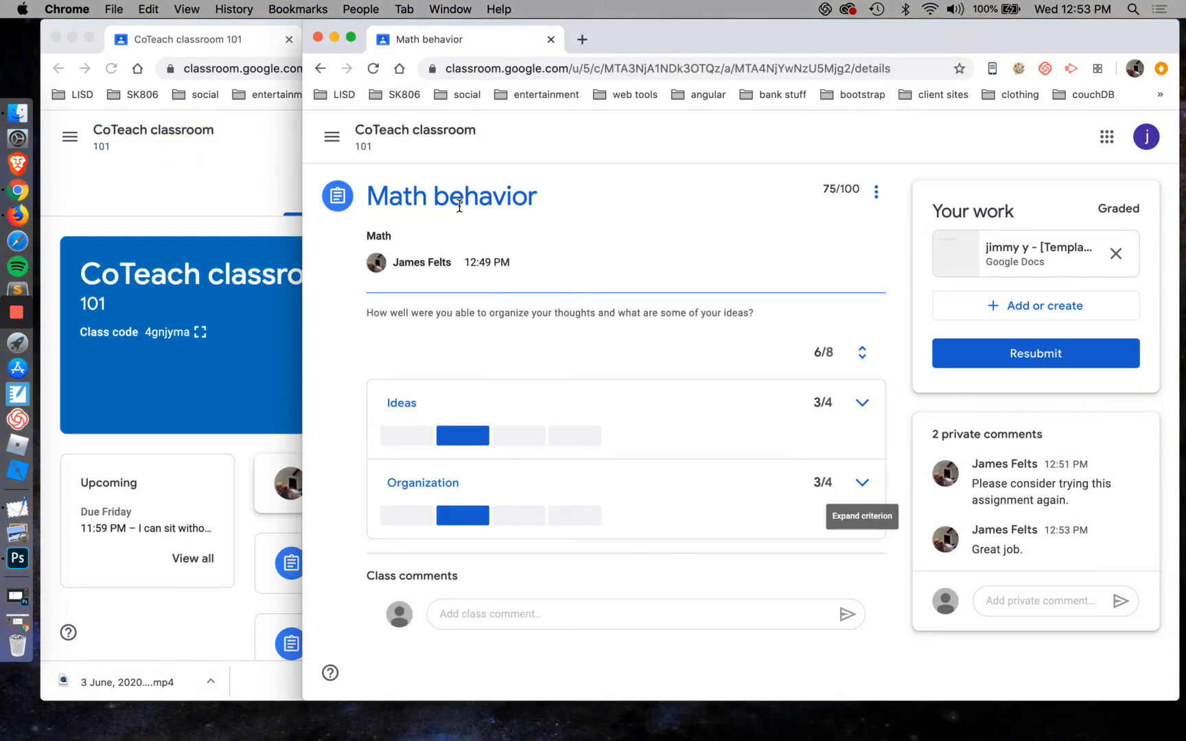
left_click(397, 141)
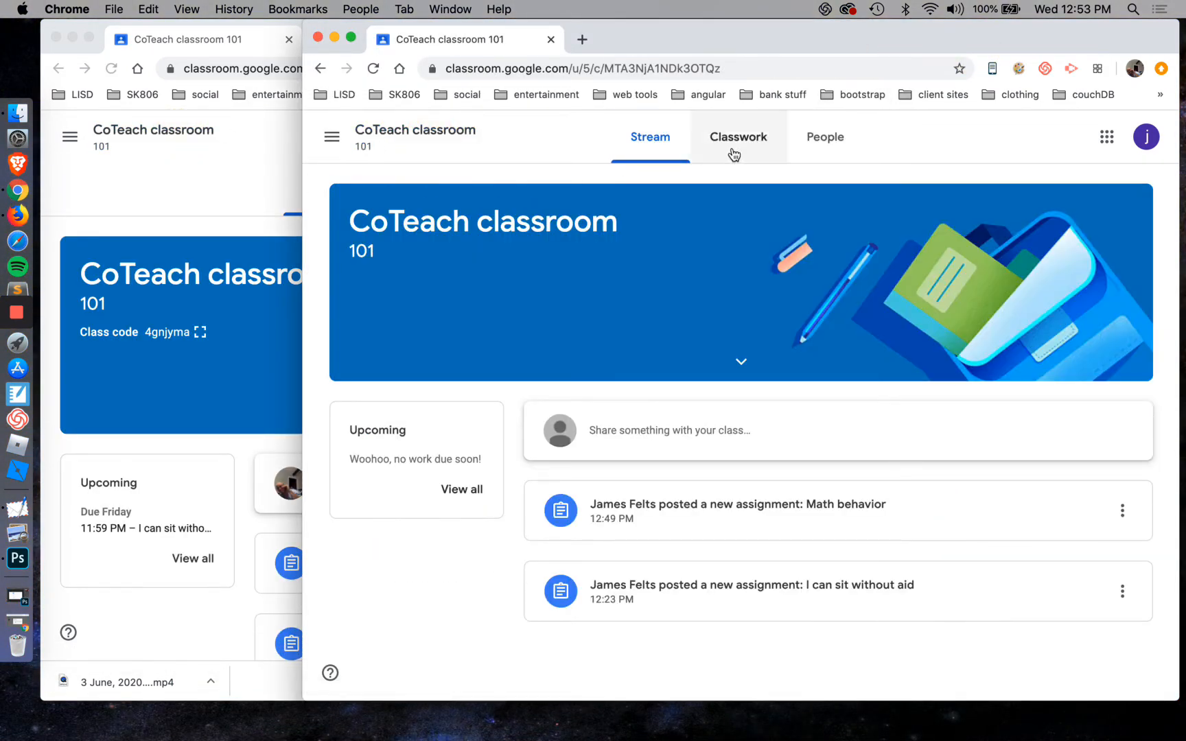
left_click(225, 172)
left_click(424, 195)
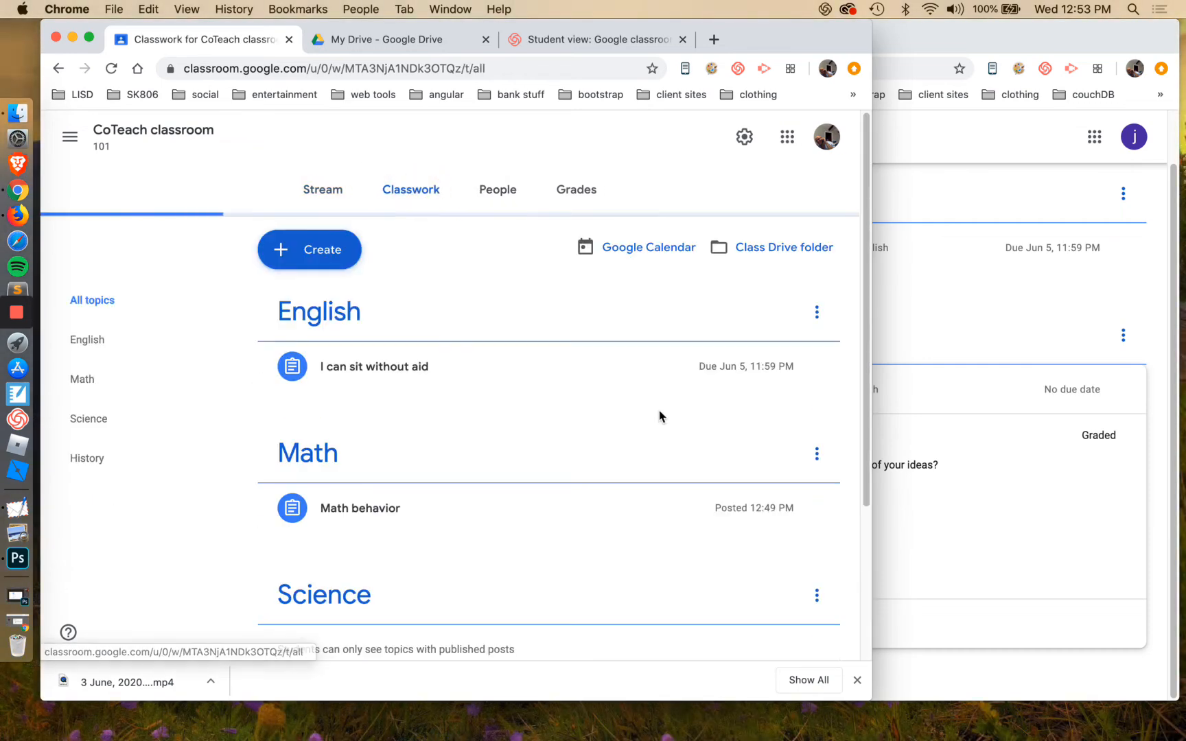
Start a new assignment in the teacher's classwork and try to add a rubric before giving it a title
scroll(659, 415, "down", 3)
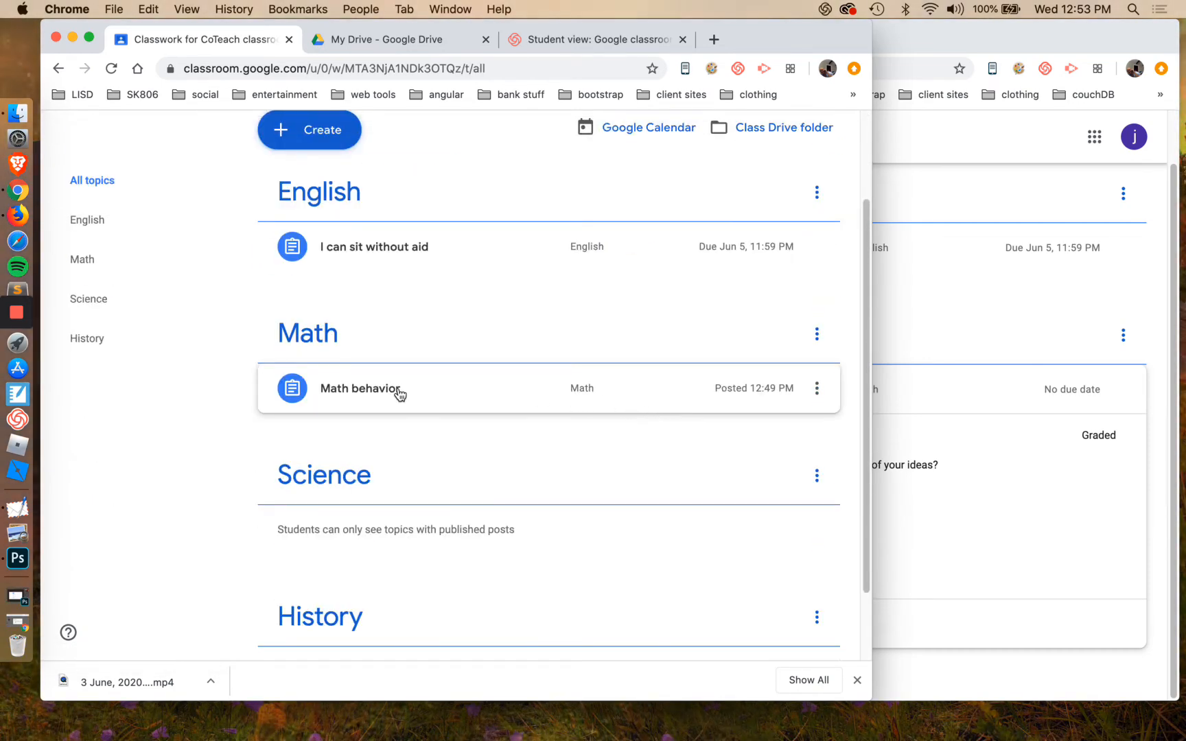
left_click(326, 143)
left_click(319, 176)
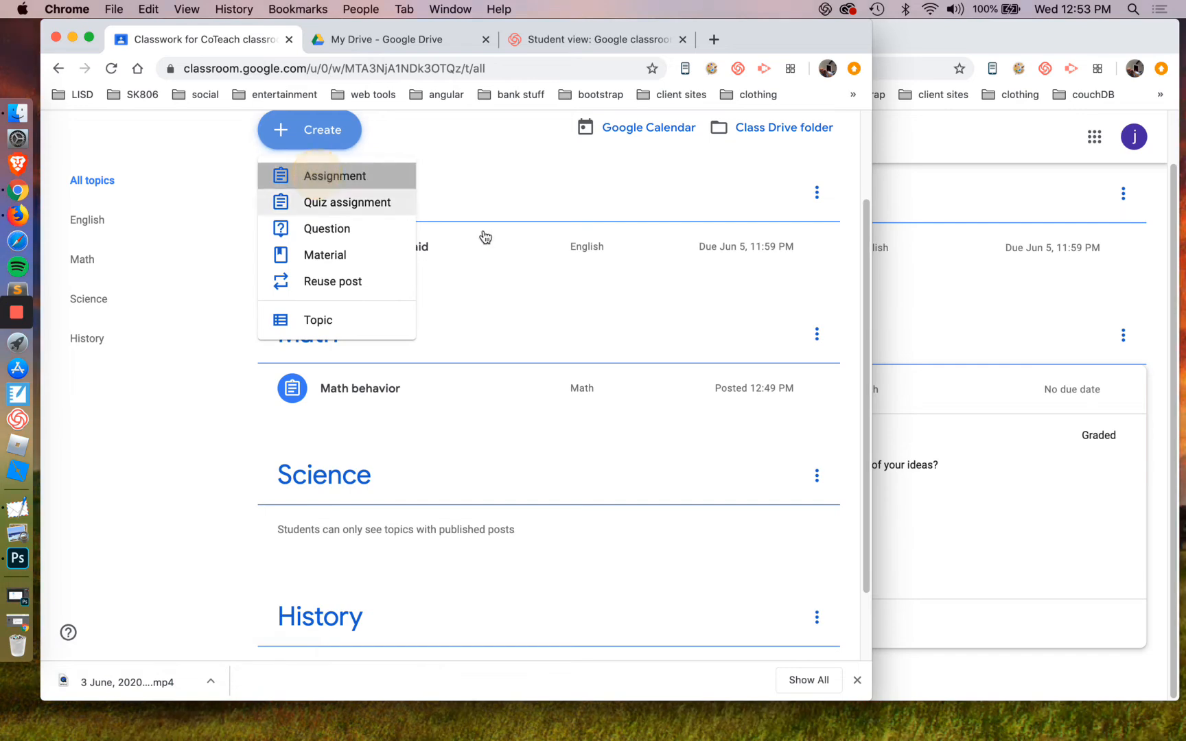
left_click(636, 537)
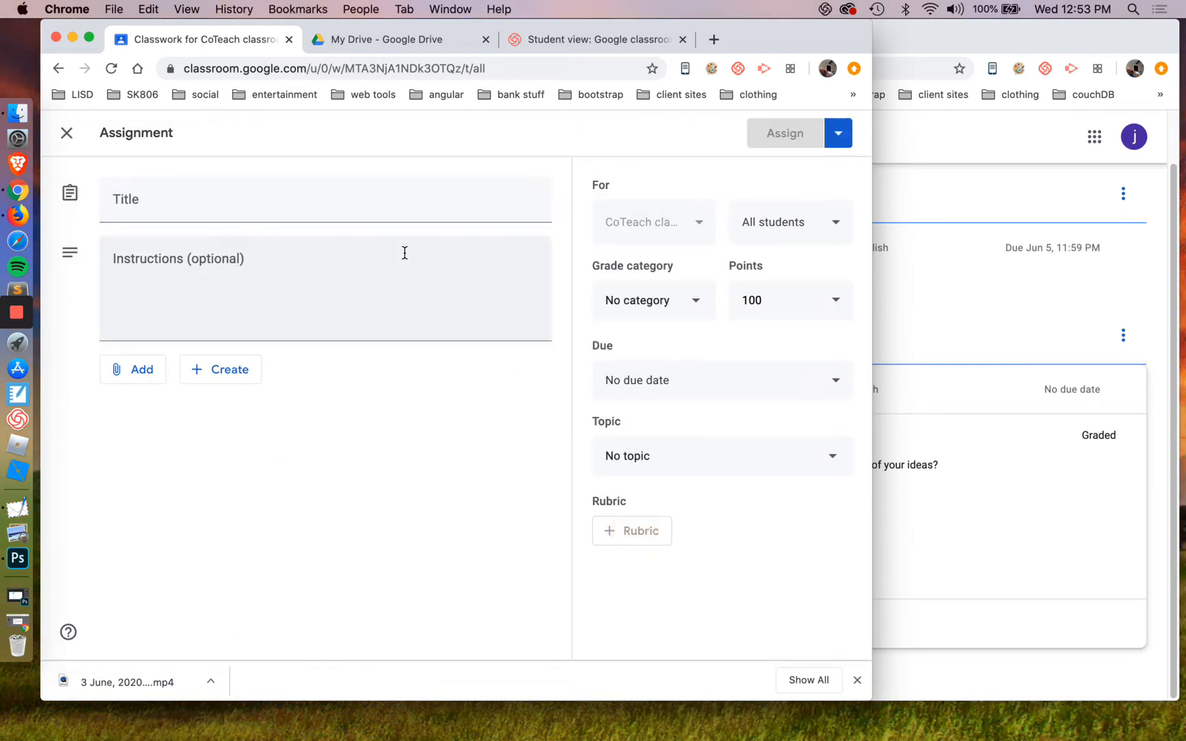
Title the assignment "Testing 101" and enter the instructions "This is just a test"
left_click(375, 211)
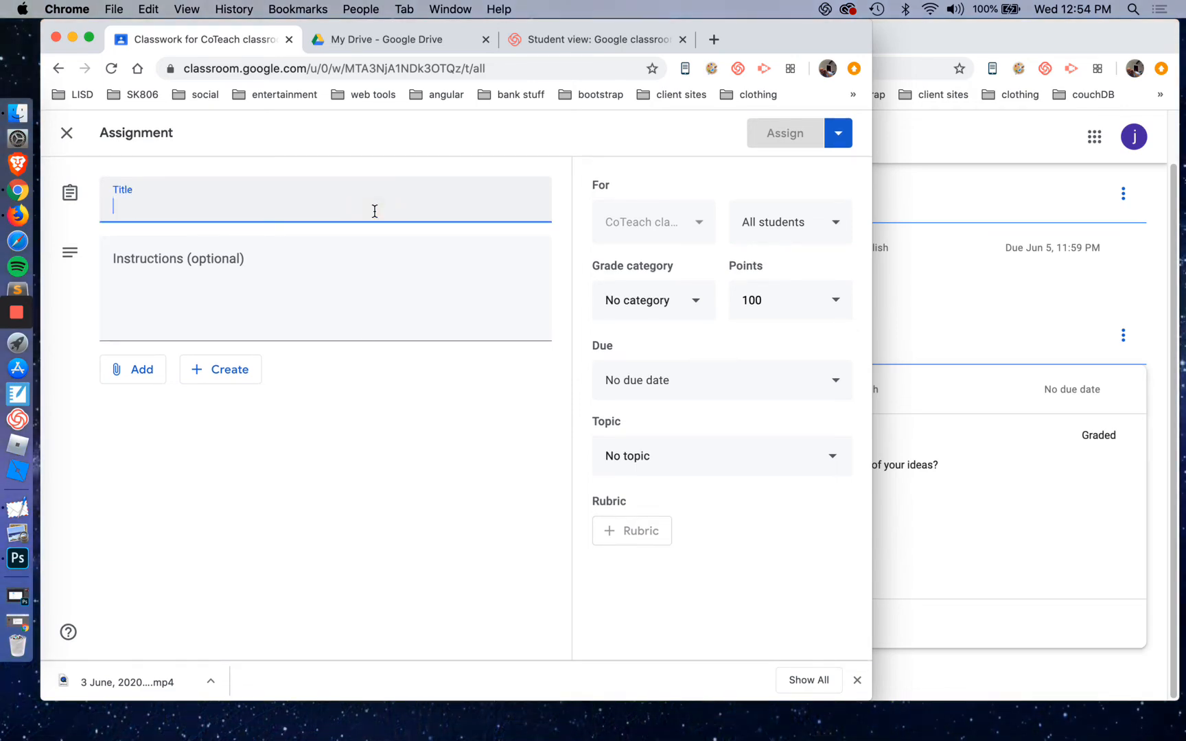
type("Testing 101")
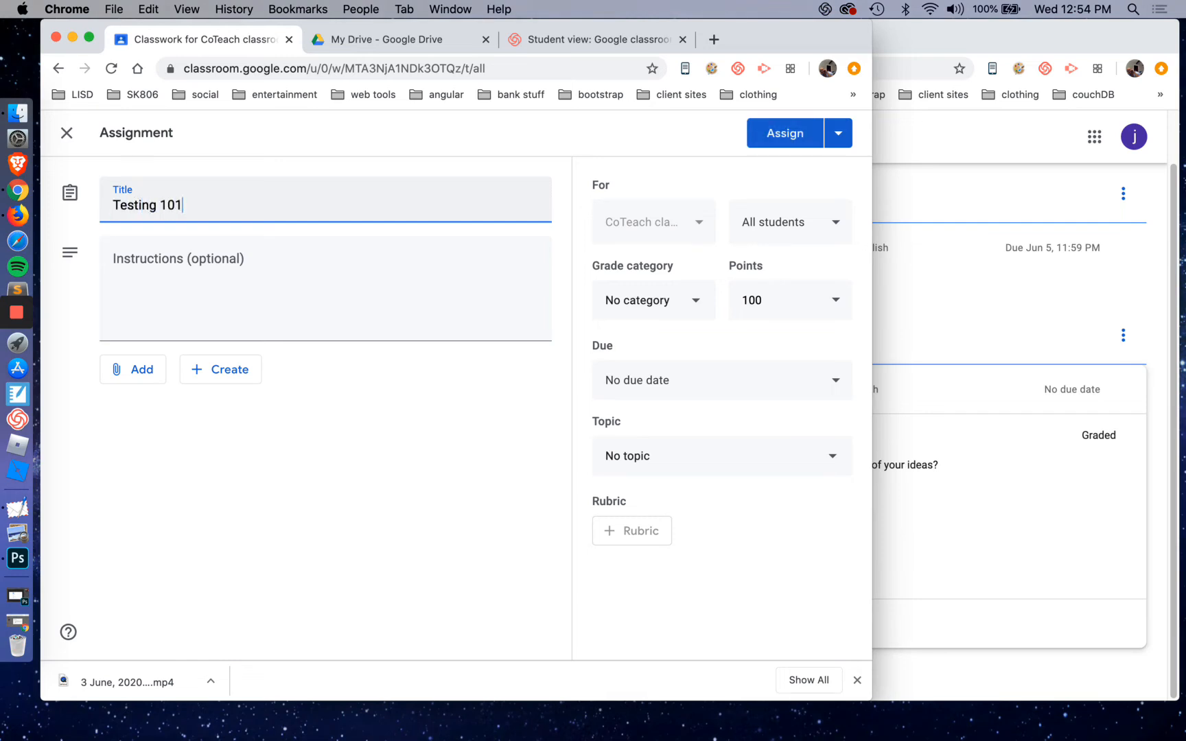
key("Tab")
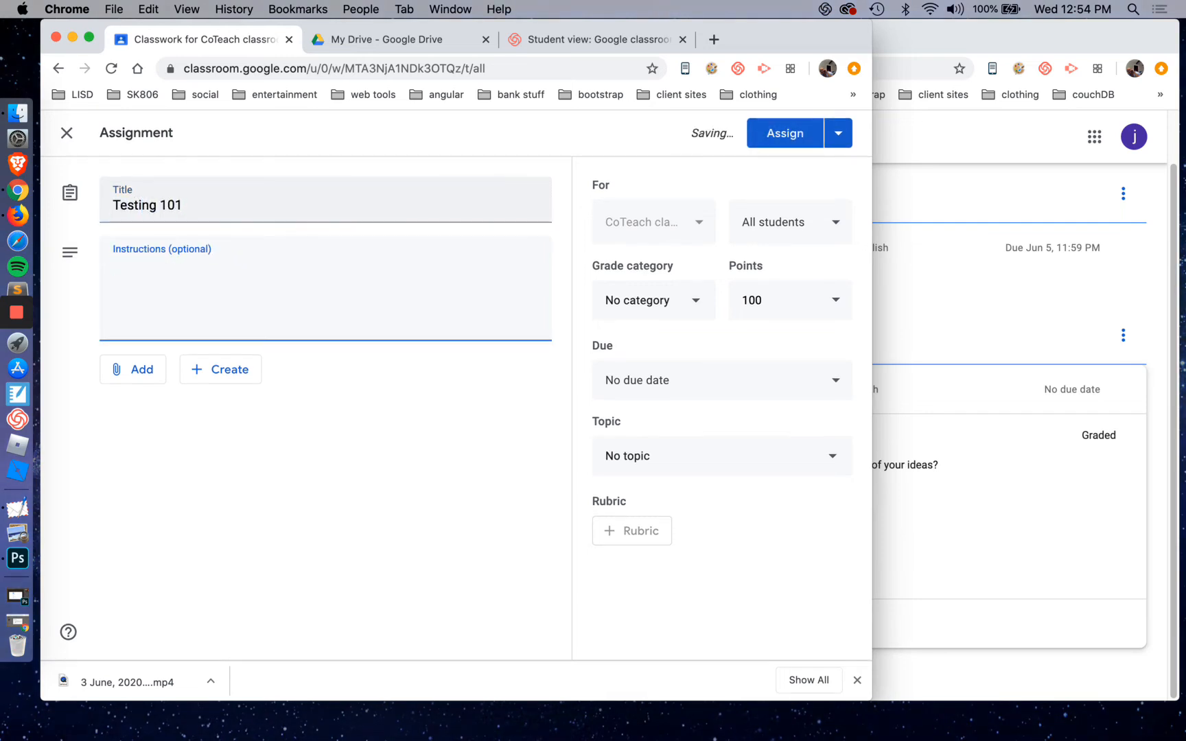
type("This is just a")
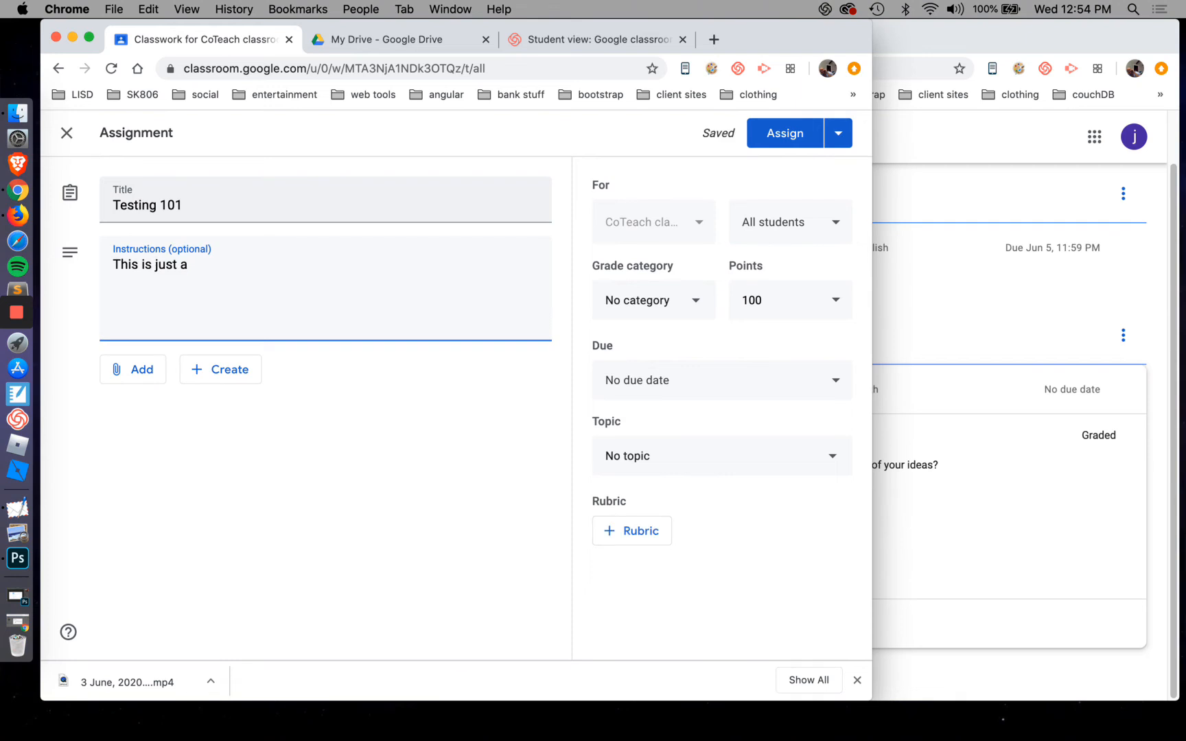
type(" test")
Attach the recent "[Template] [Templ..." document from Google Drive and set it to make a copy for each student
left_click(155, 369)
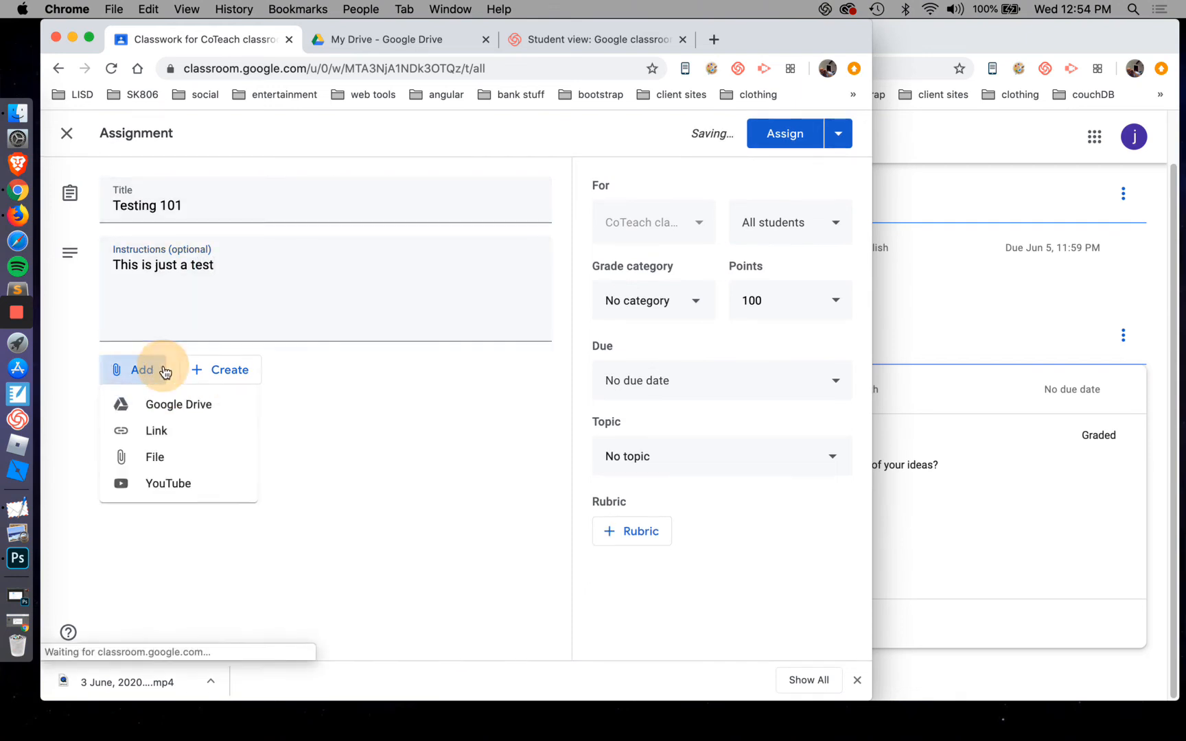
left_click(167, 406)
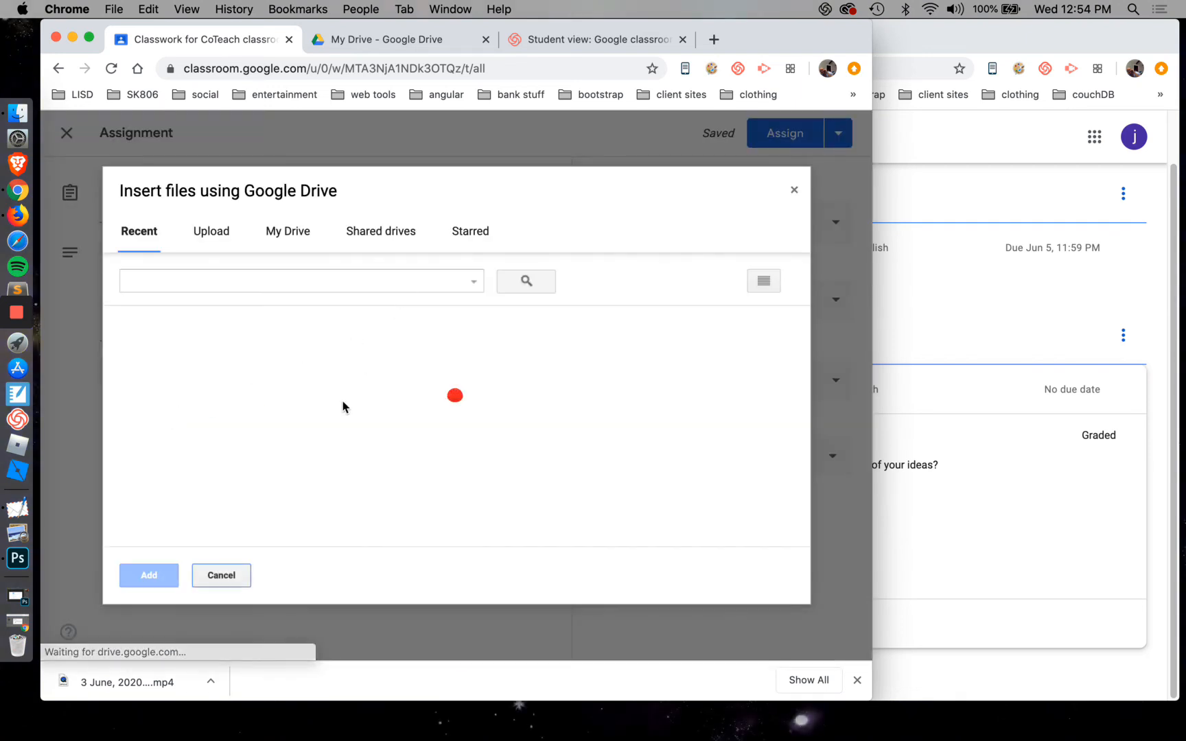
left_click(381, 427)
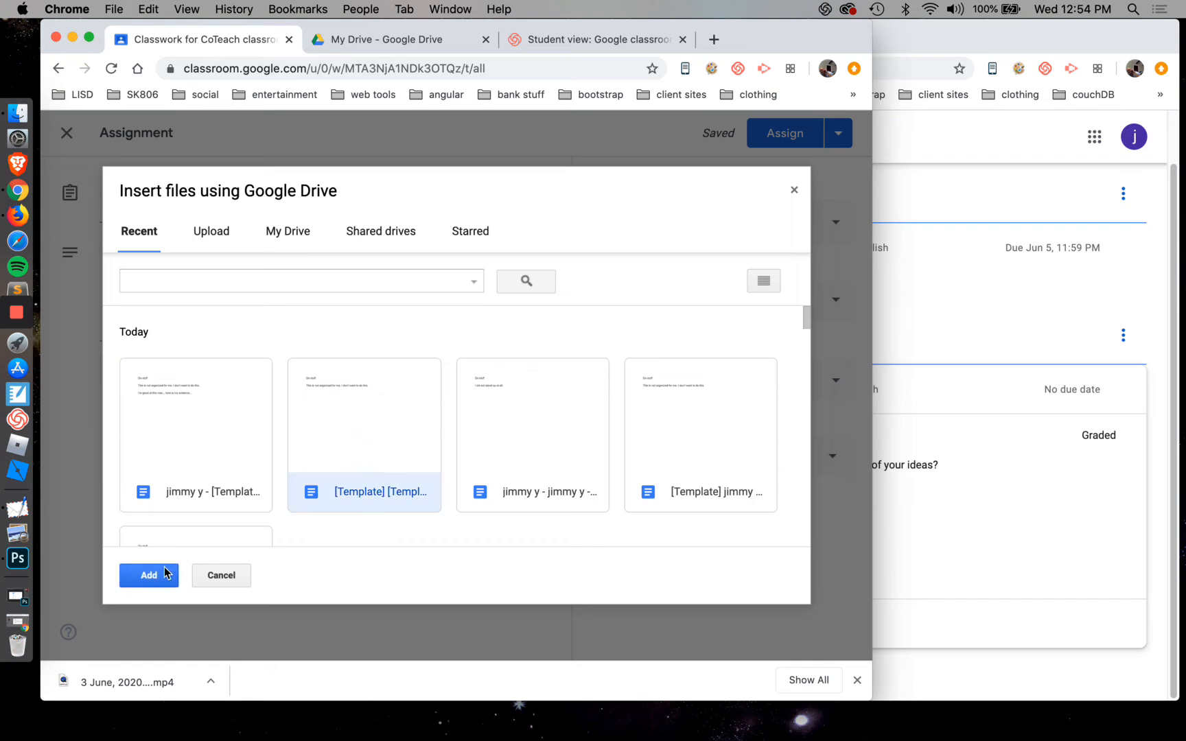
left_click(225, 456)
left_click(419, 432)
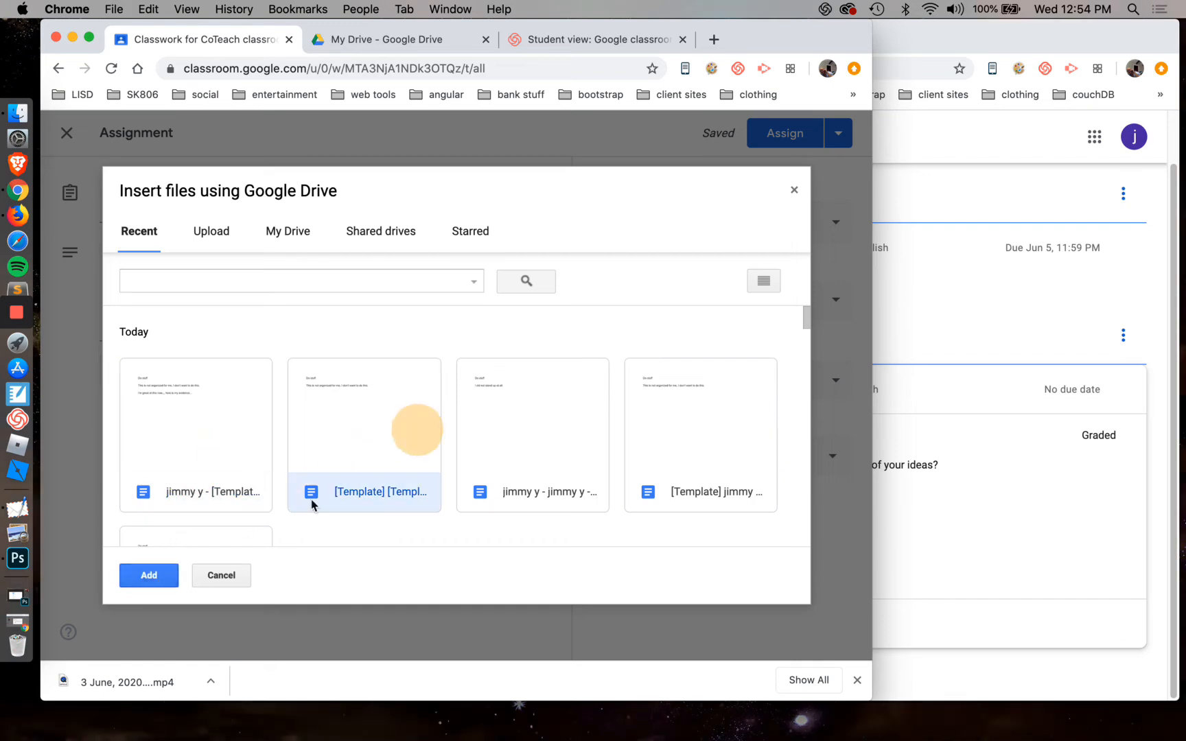
left_click(151, 574)
left_click(434, 432)
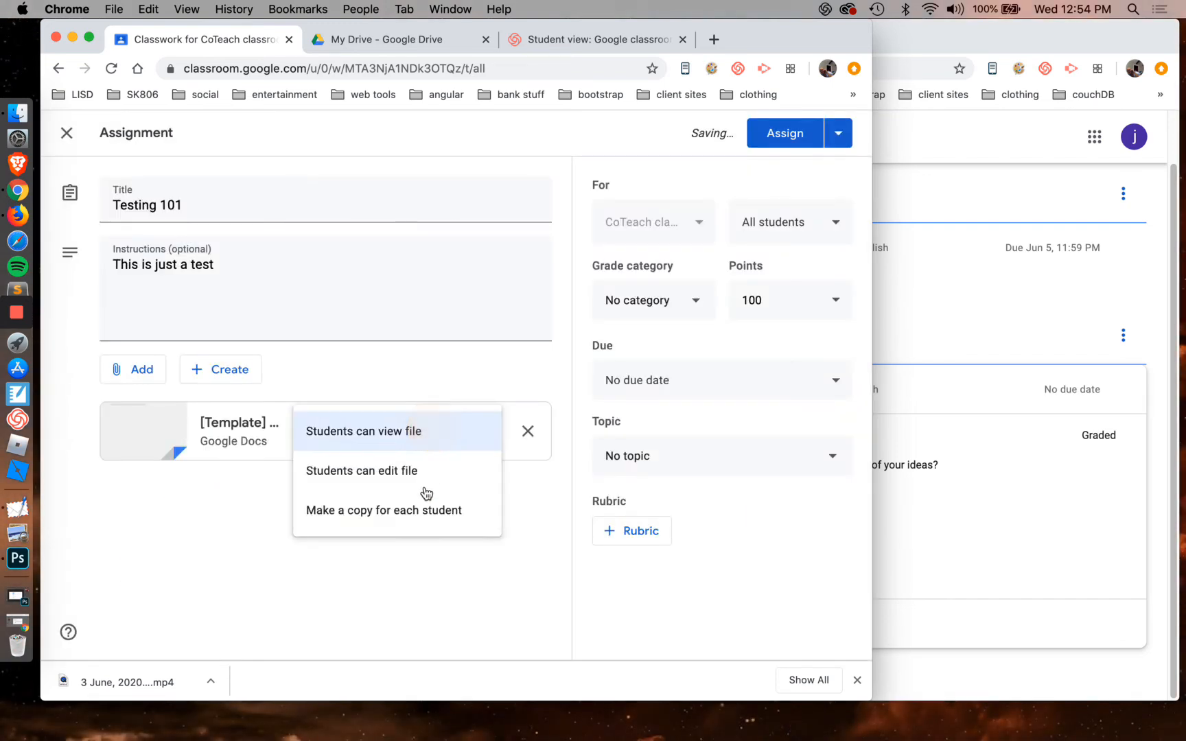
left_click(423, 505)
Set the assignment's grade category and topic to Science
left_click(684, 314)
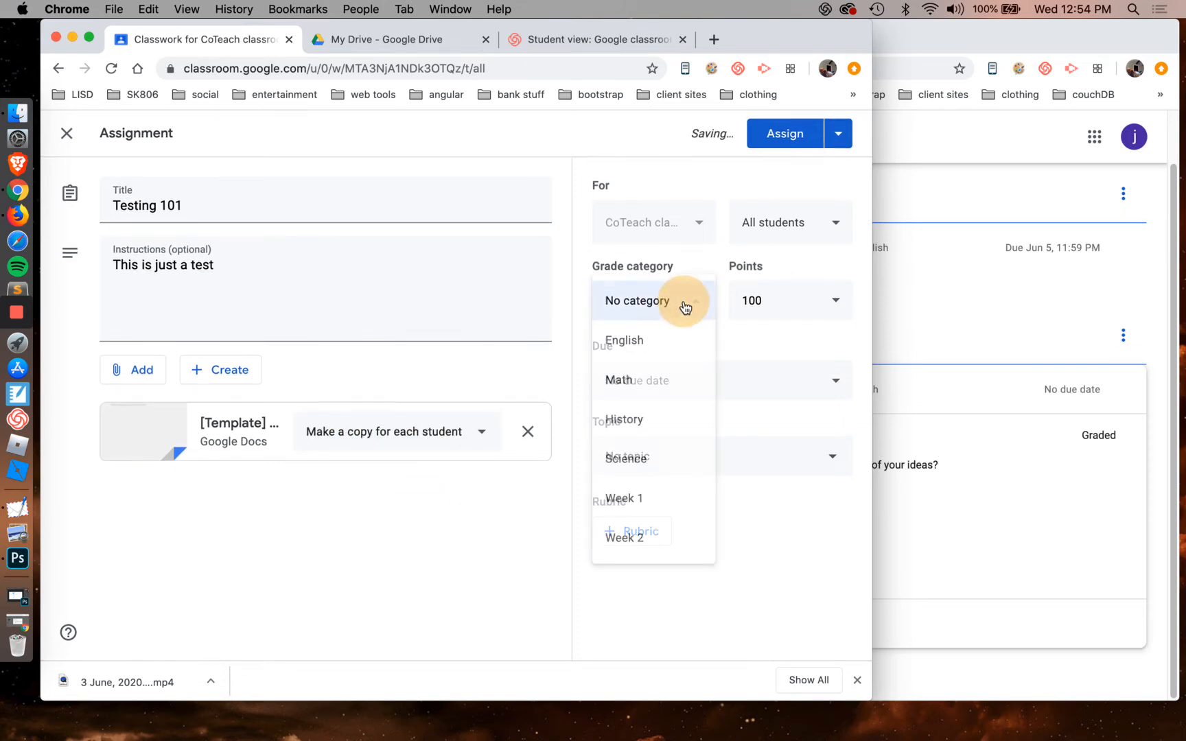
left_click(662, 457)
left_click(707, 462)
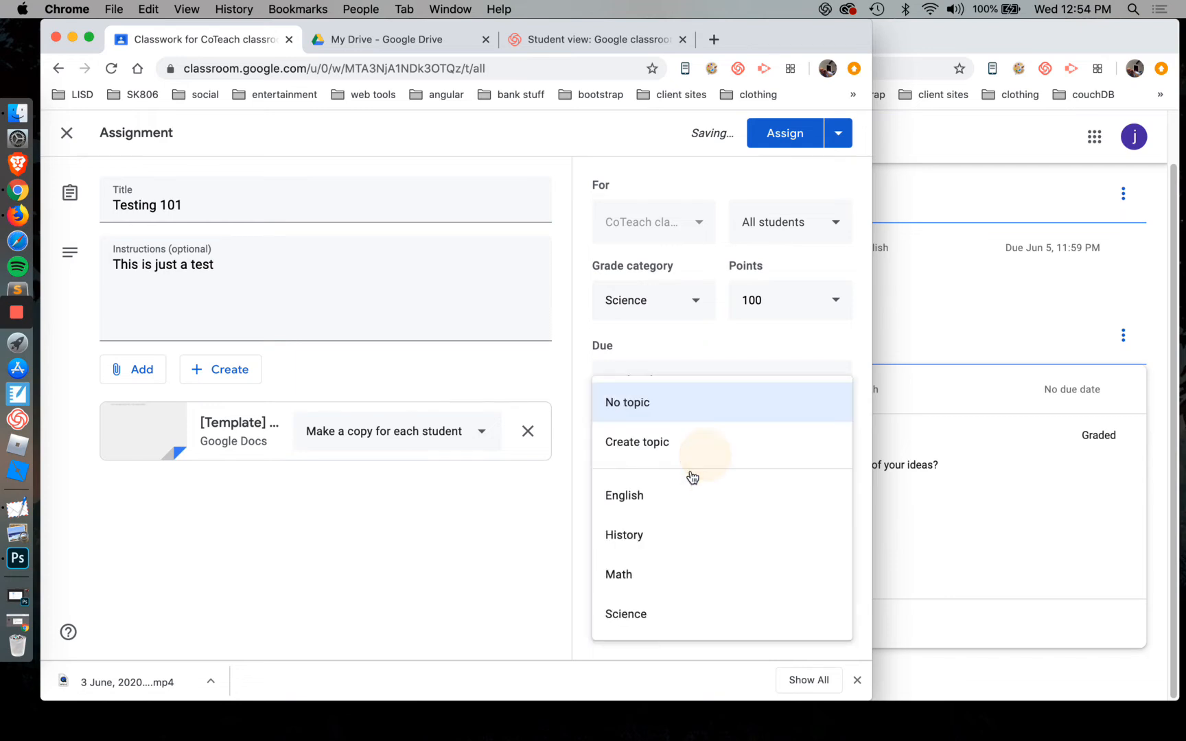
left_click(666, 619)
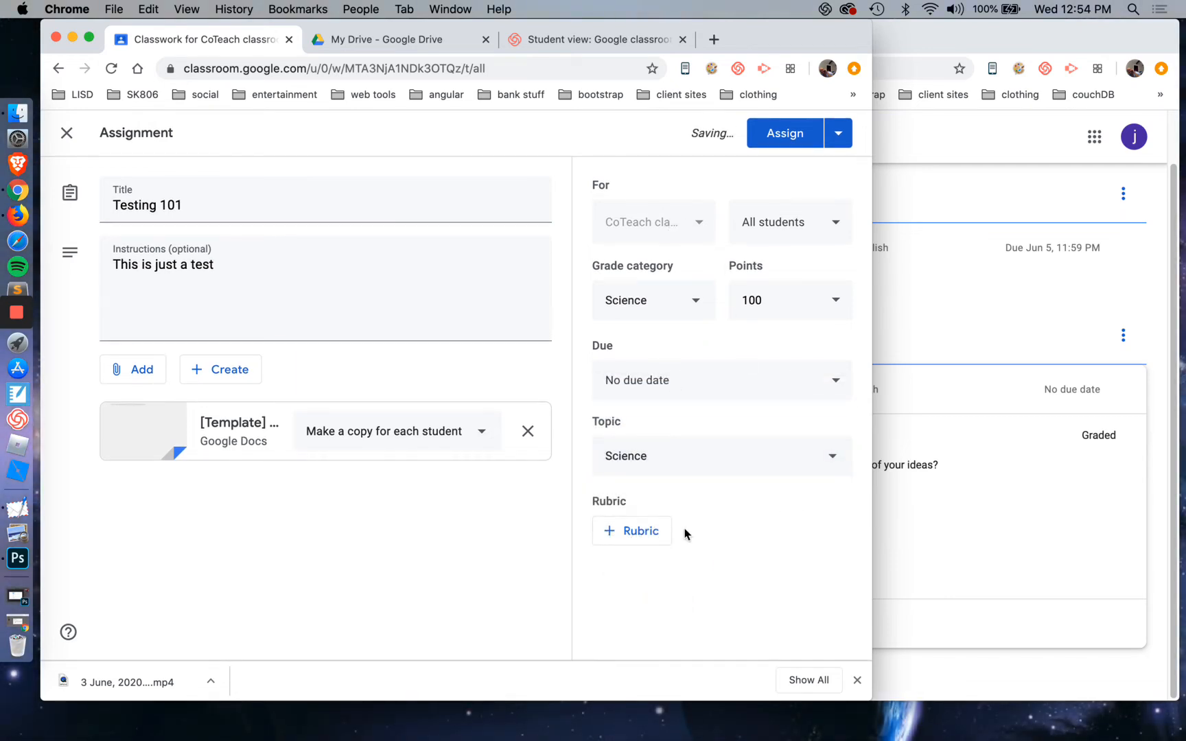
Create a rubric from scratch for the assignment, title its first criterion "Behavior", and select that title
left_click(636, 532)
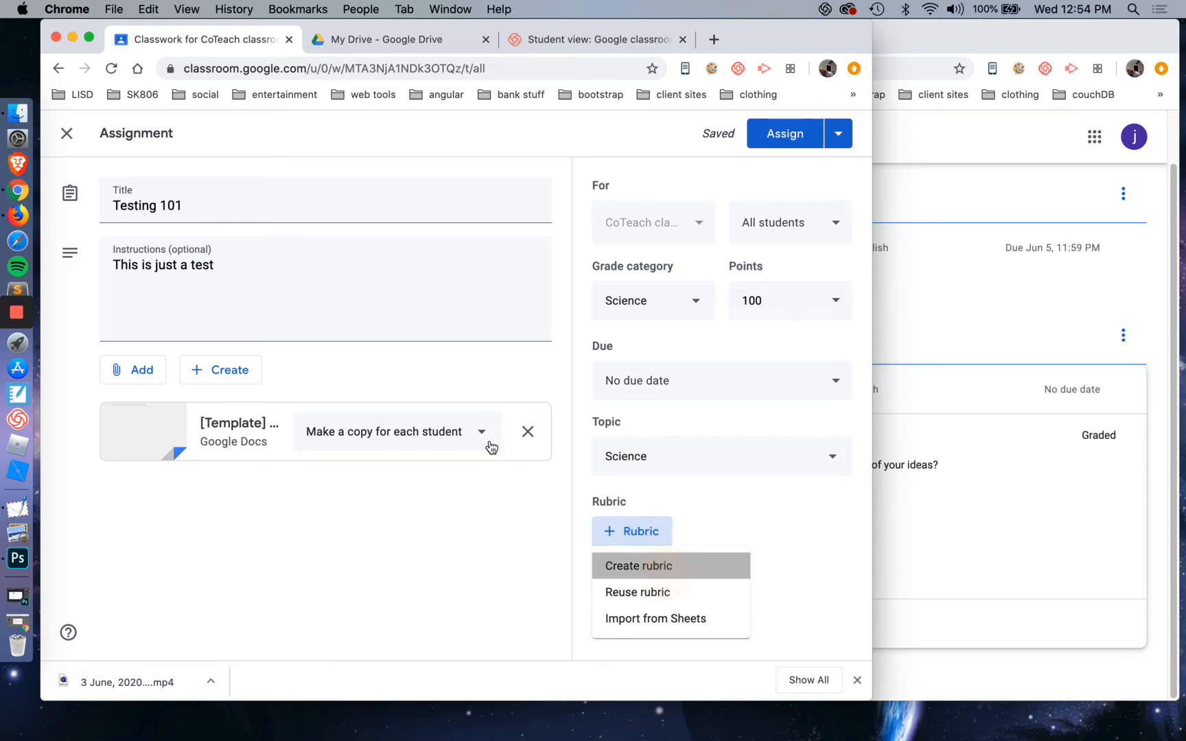
key("Return")
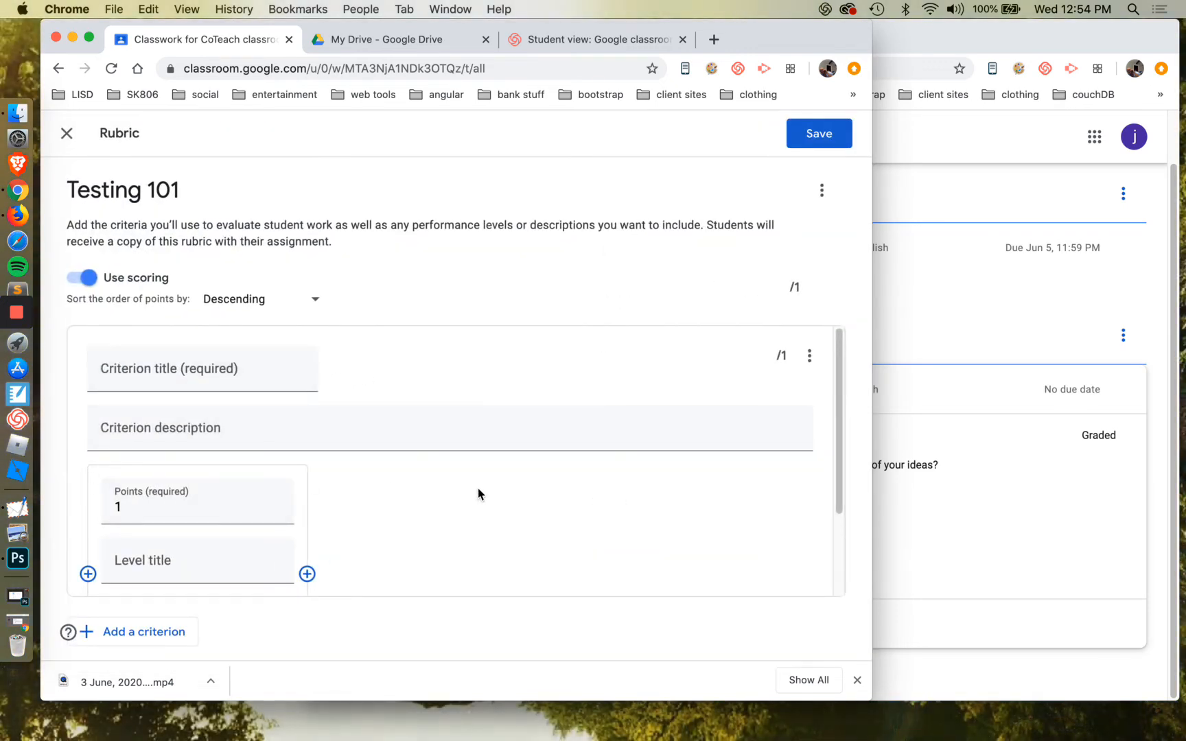
left_click(266, 381)
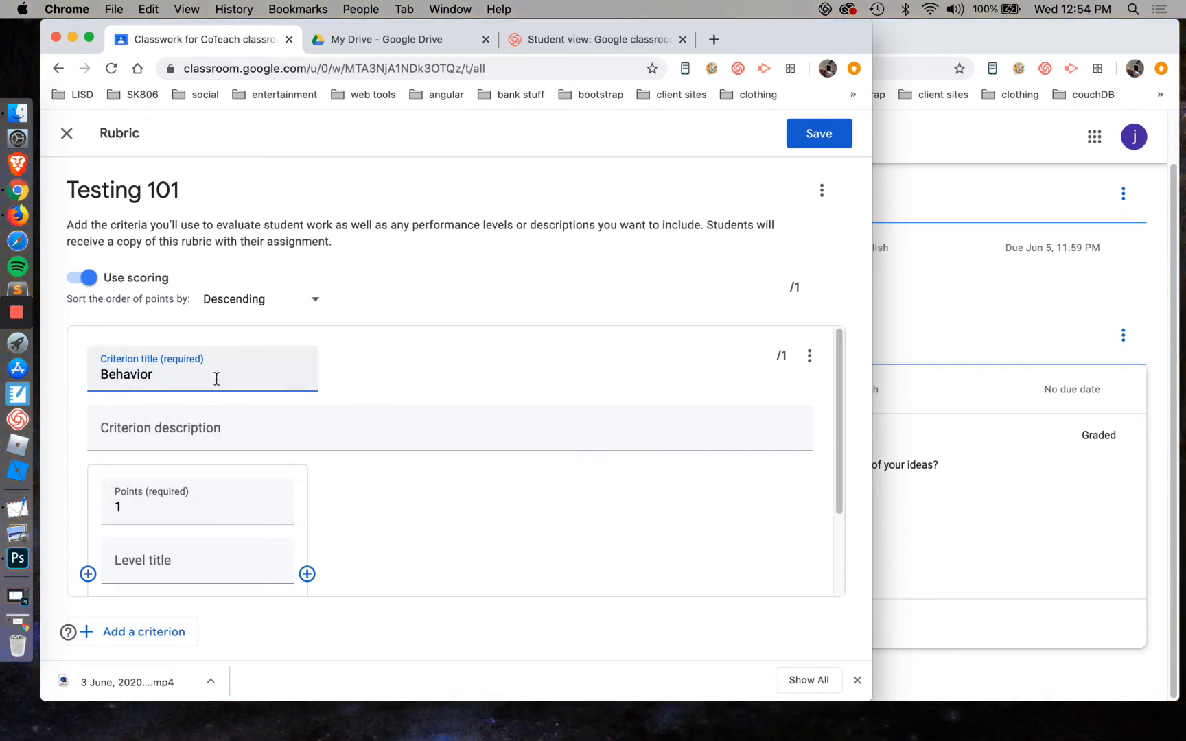
left_click_drag(217, 377, 77, 375)
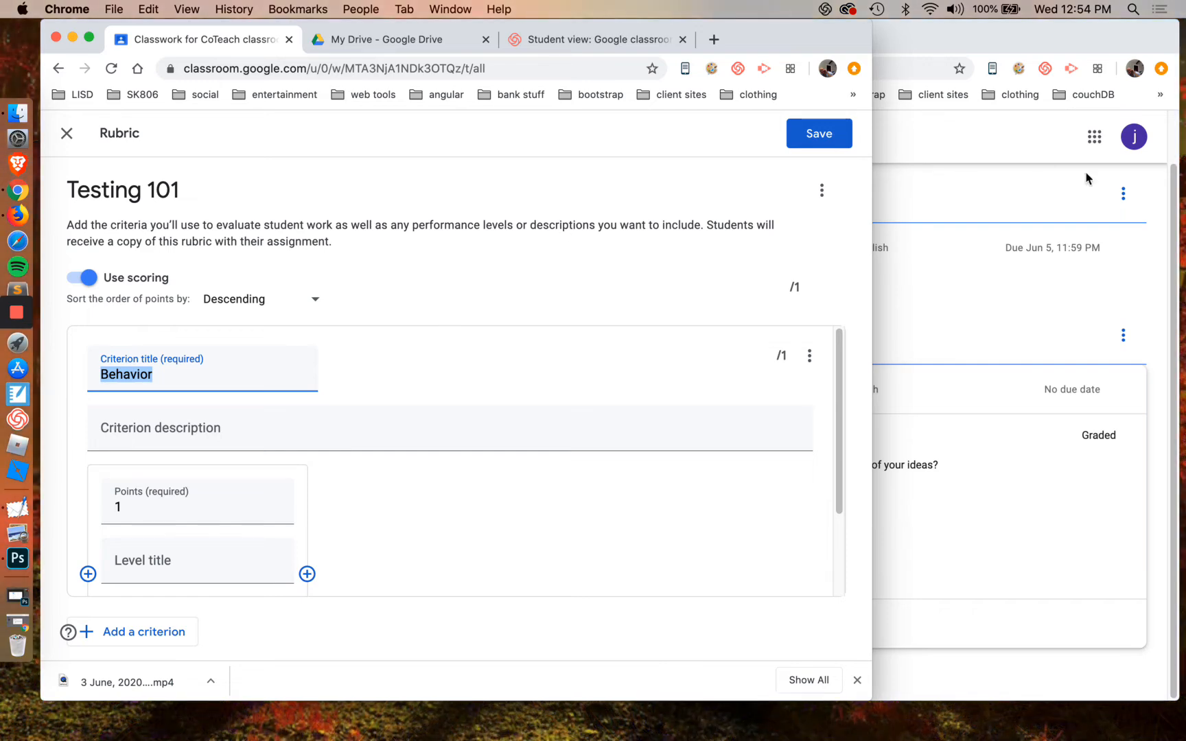
In the student's Classwork view, open the full Math behavior assignment page to review its graded rubric
left_click(1050, 325)
left_click(700, 547)
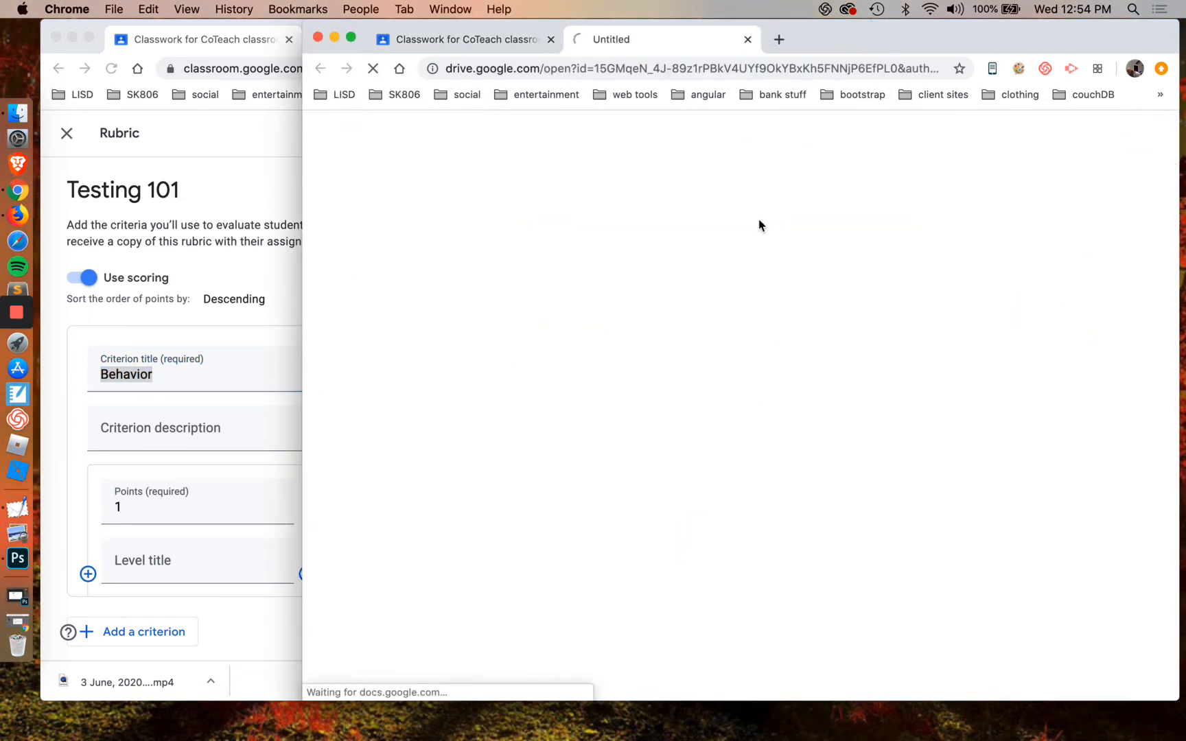
left_click(747, 41)
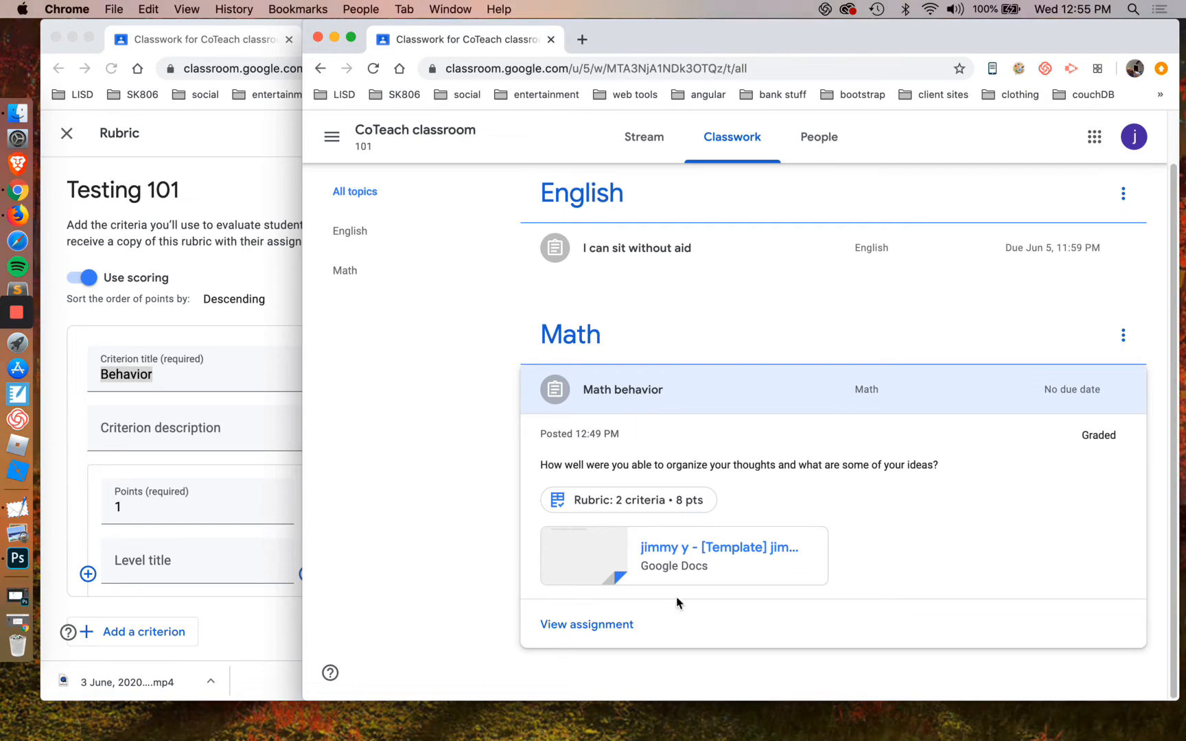
left_click(618, 628)
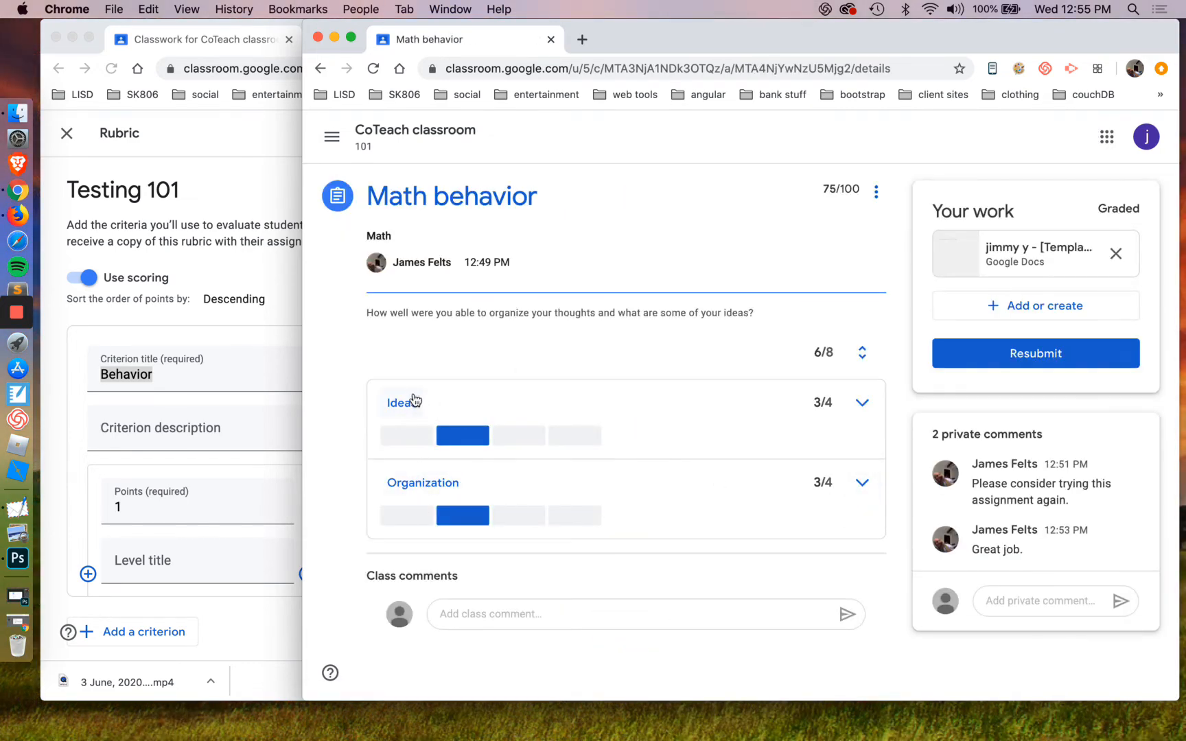
Retitle the first criterion of the Testing 101 rubric "Modeling an example"
left_click(186, 374)
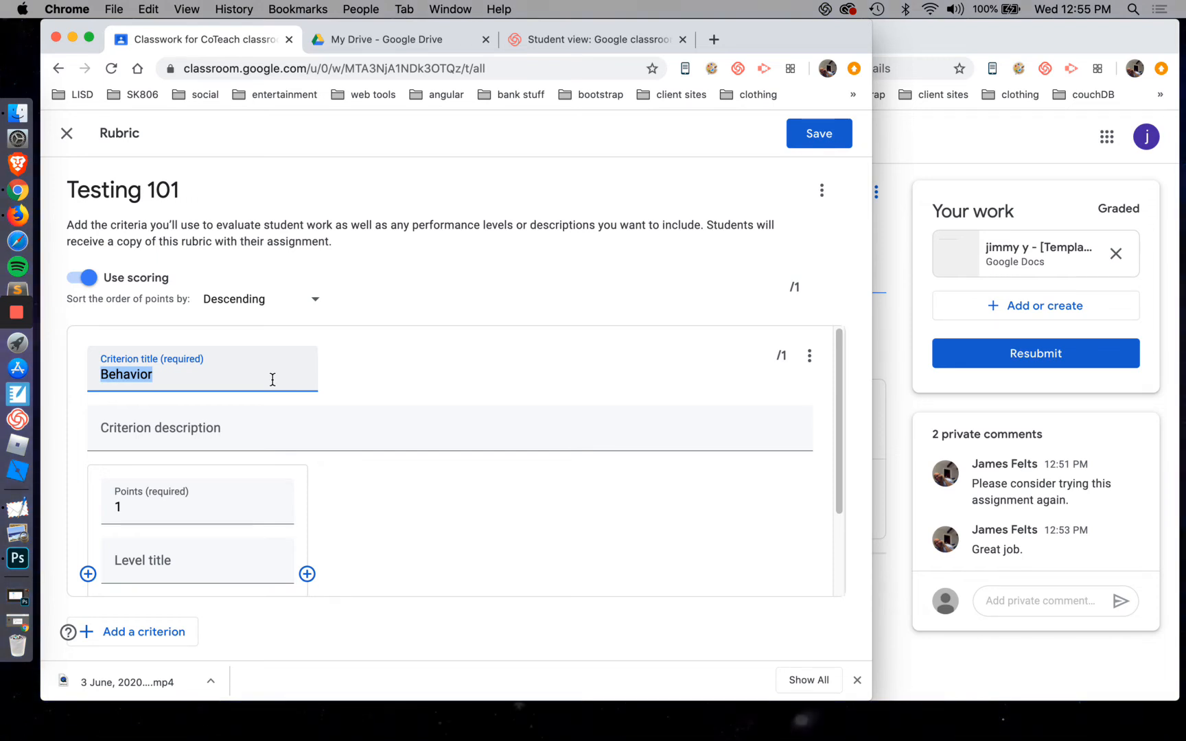
type("Modeling")
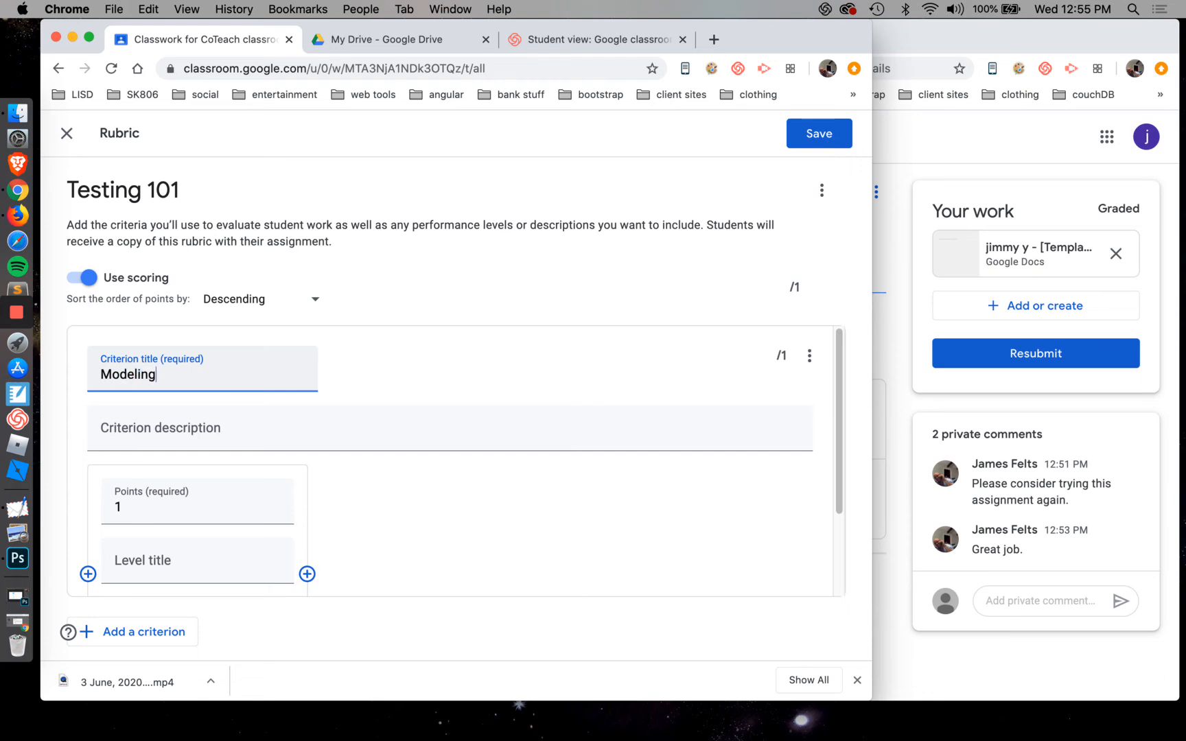
type(" an example")
Enter the criterion description "Student can model how to use the periodic table."
left_click(302, 431)
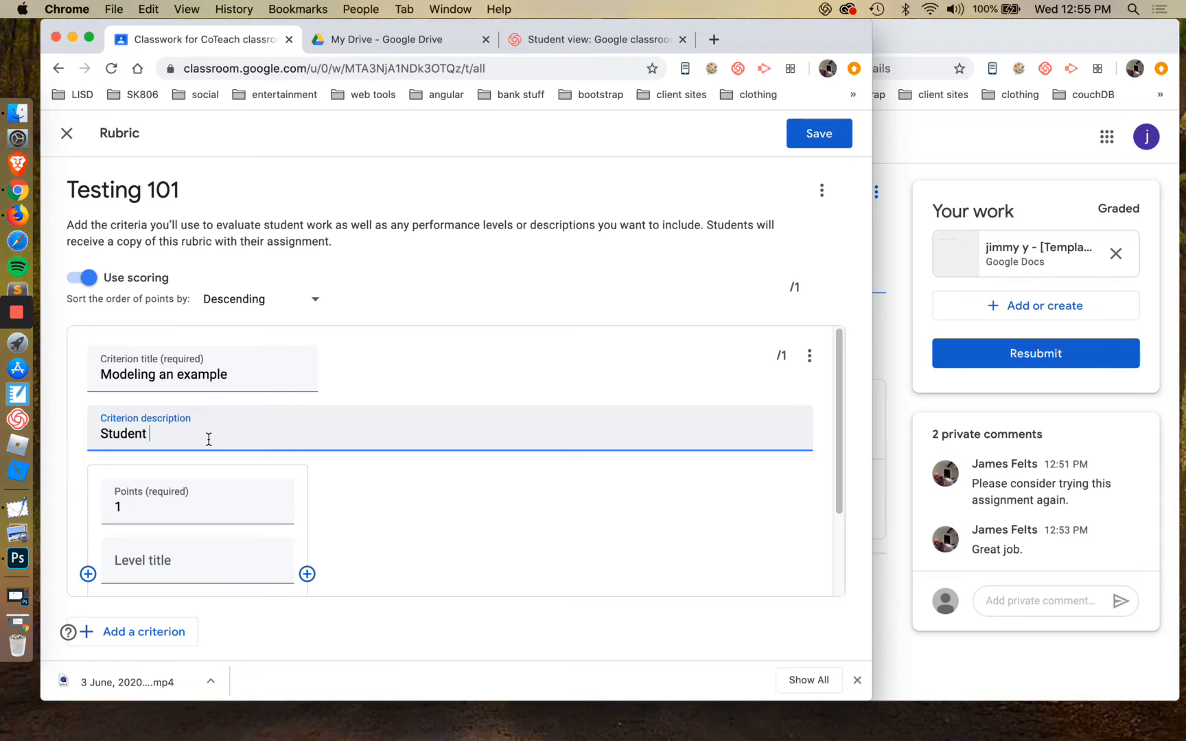
type("can ")
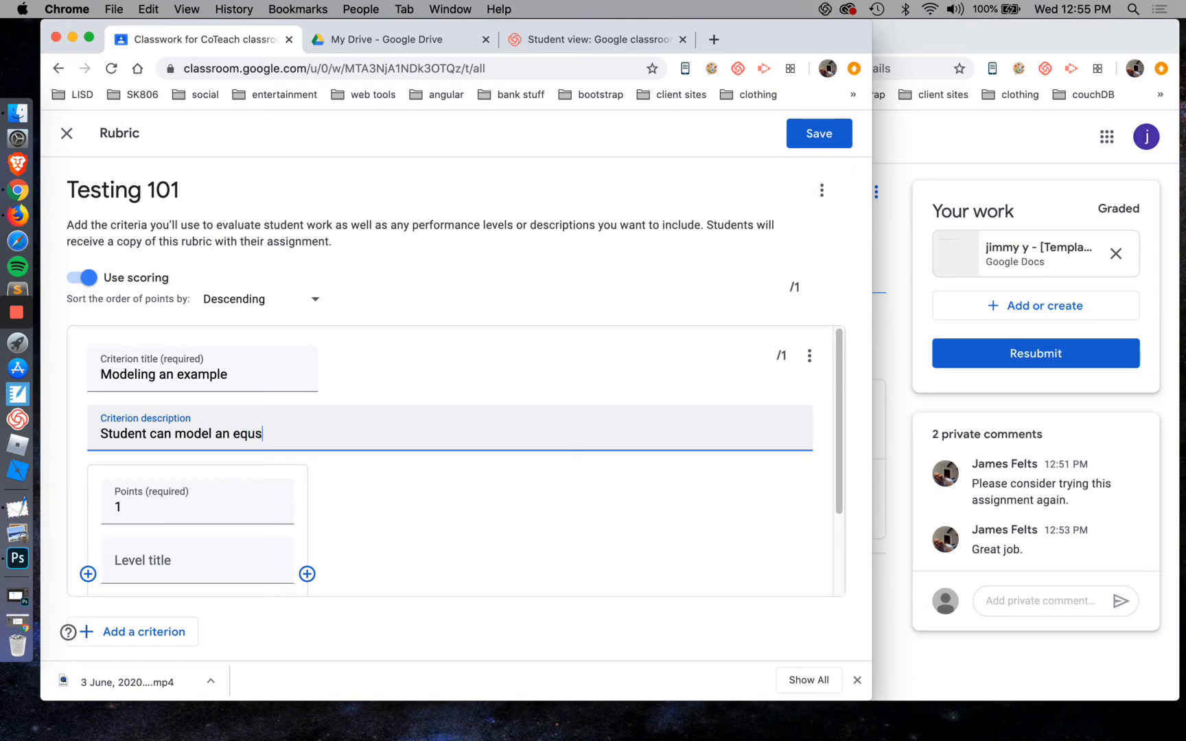
type("model an equs")
key("BackSpace")
key("BackSpace")
key("BackSpace")
key("BackSpace")
key("BackSpace")
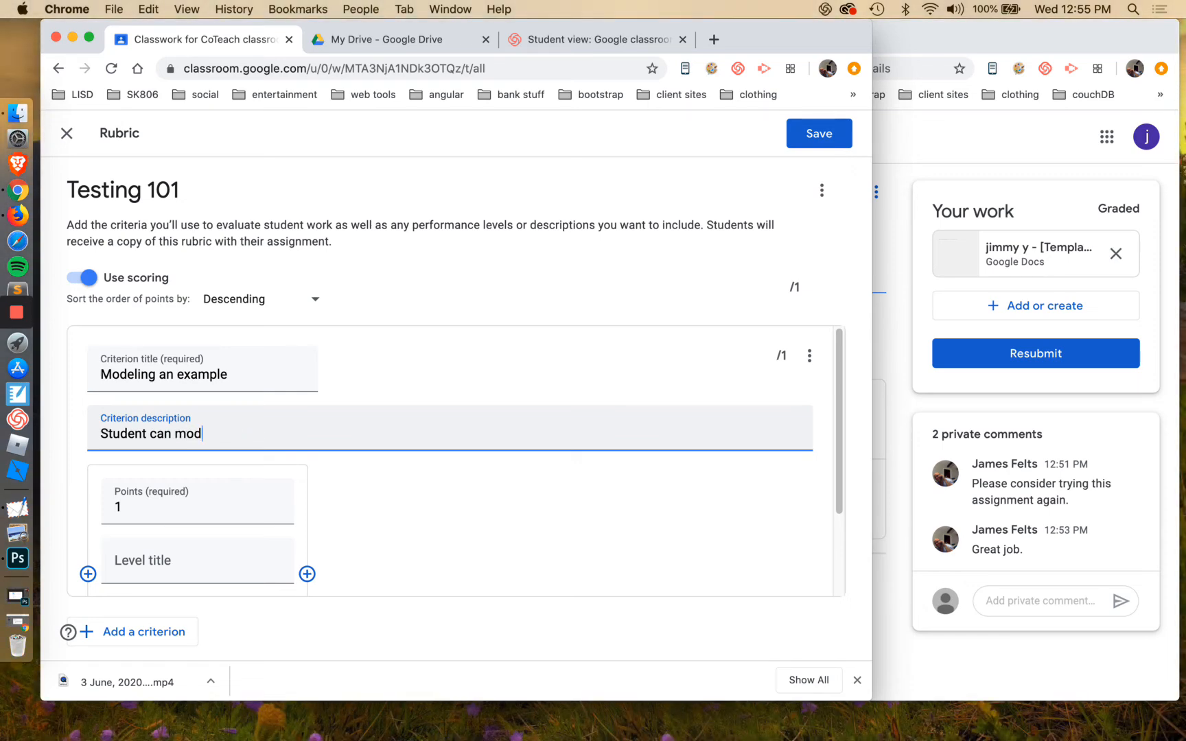
type("how to sue the periodic")
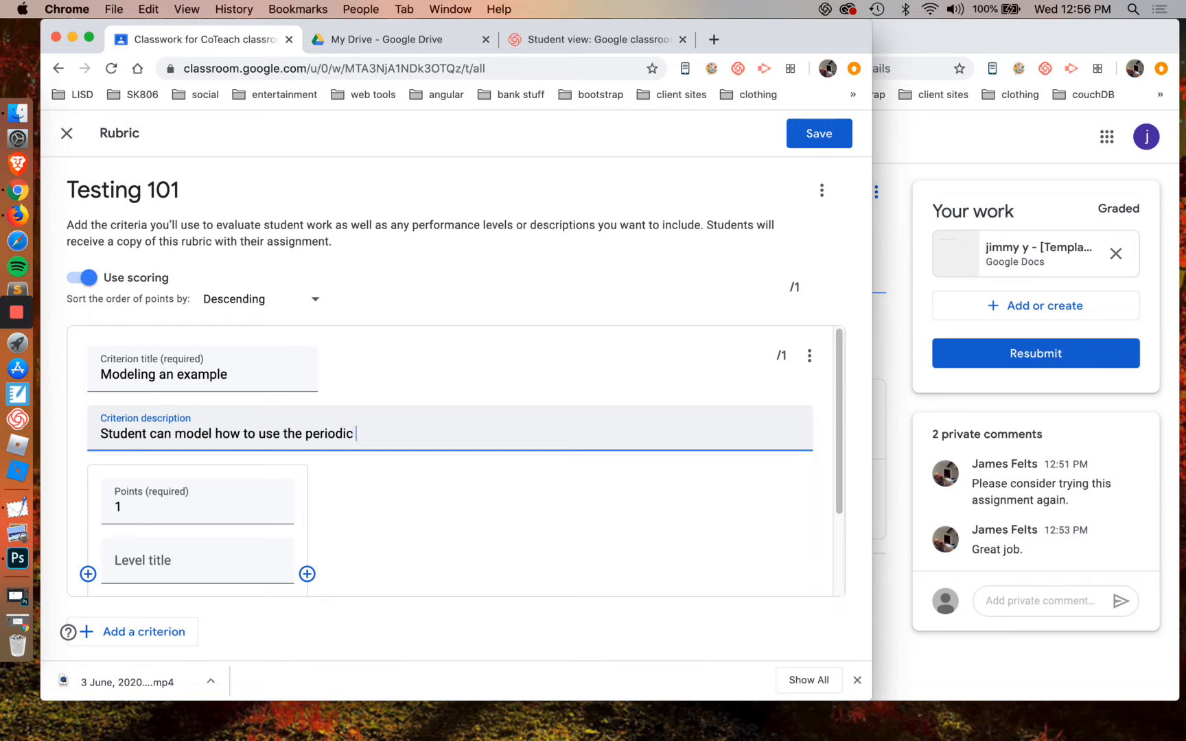
type(".")
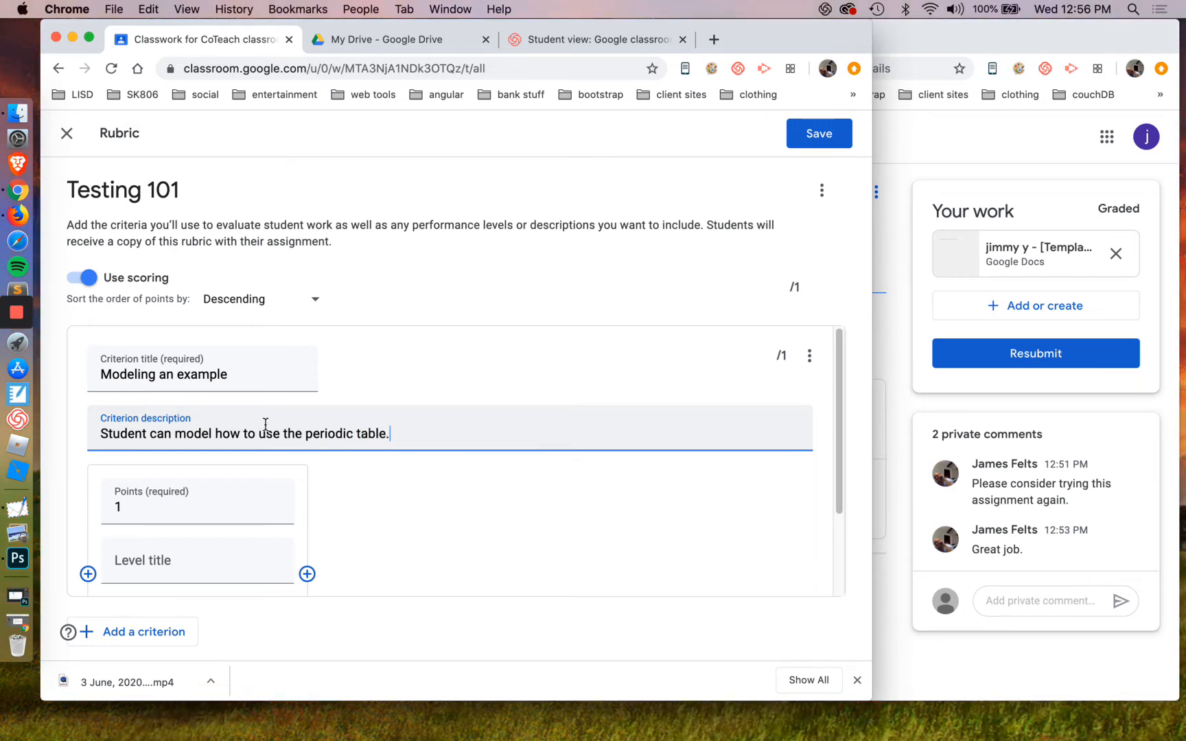
Title the 1-point level "Beginning" and describe it as "Student knows what a periodic table is but nothing really past that."
scroll(391, 502, "down", 2)
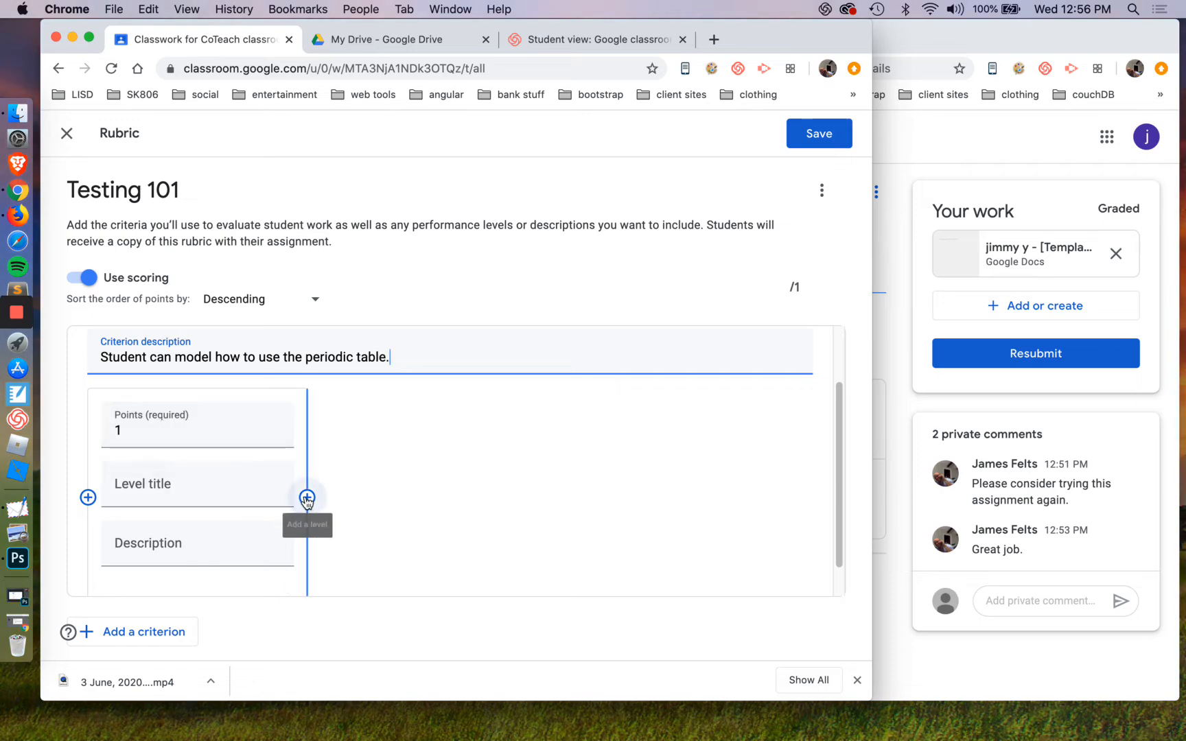
scroll(514, 507, "down", 1)
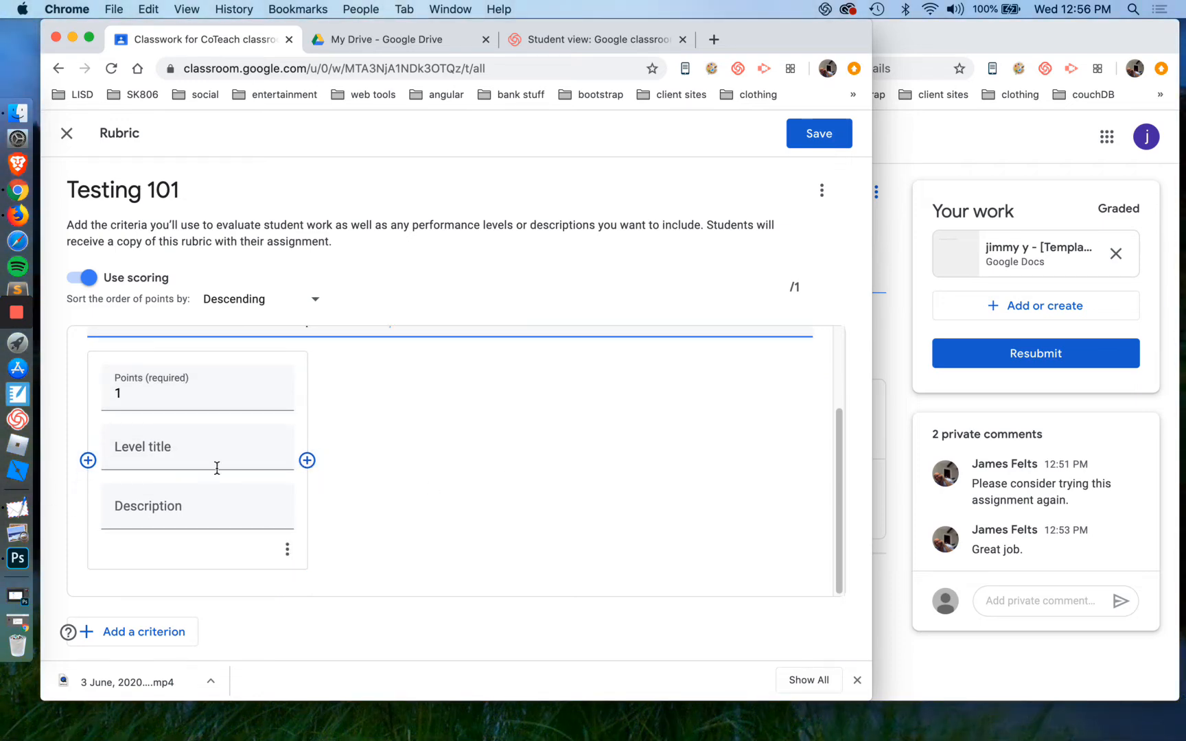
left_click(180, 450)
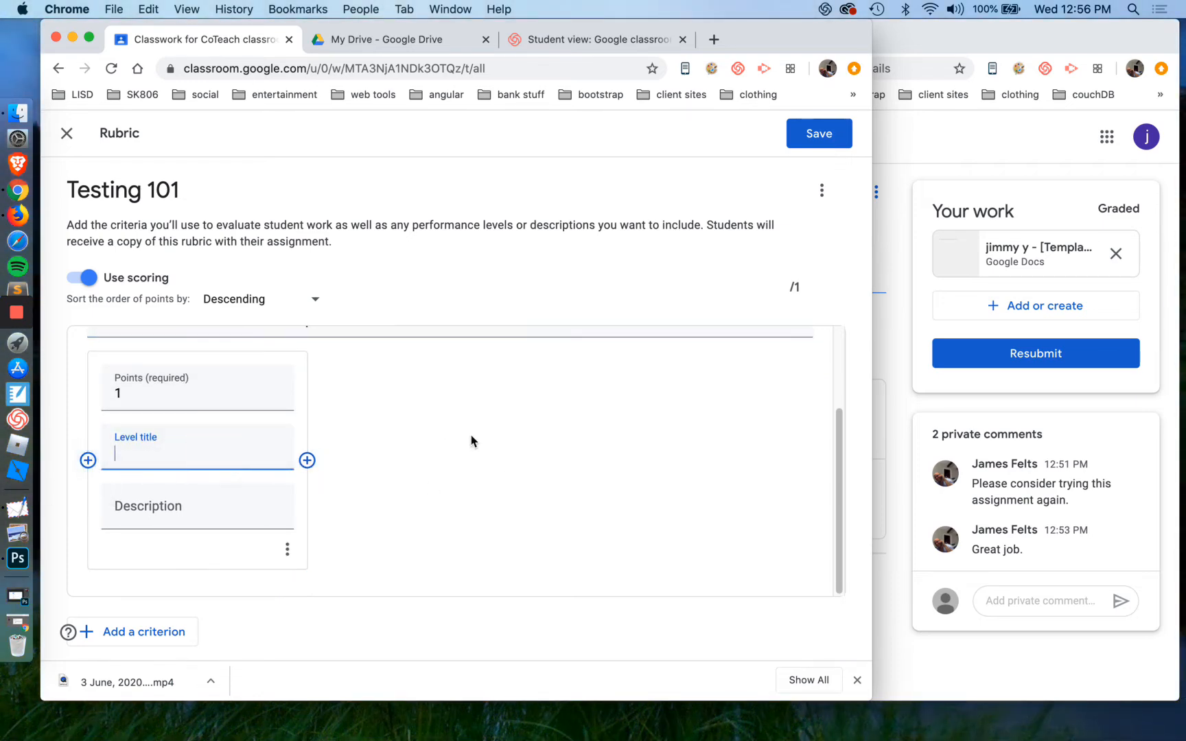
type("Beginning")
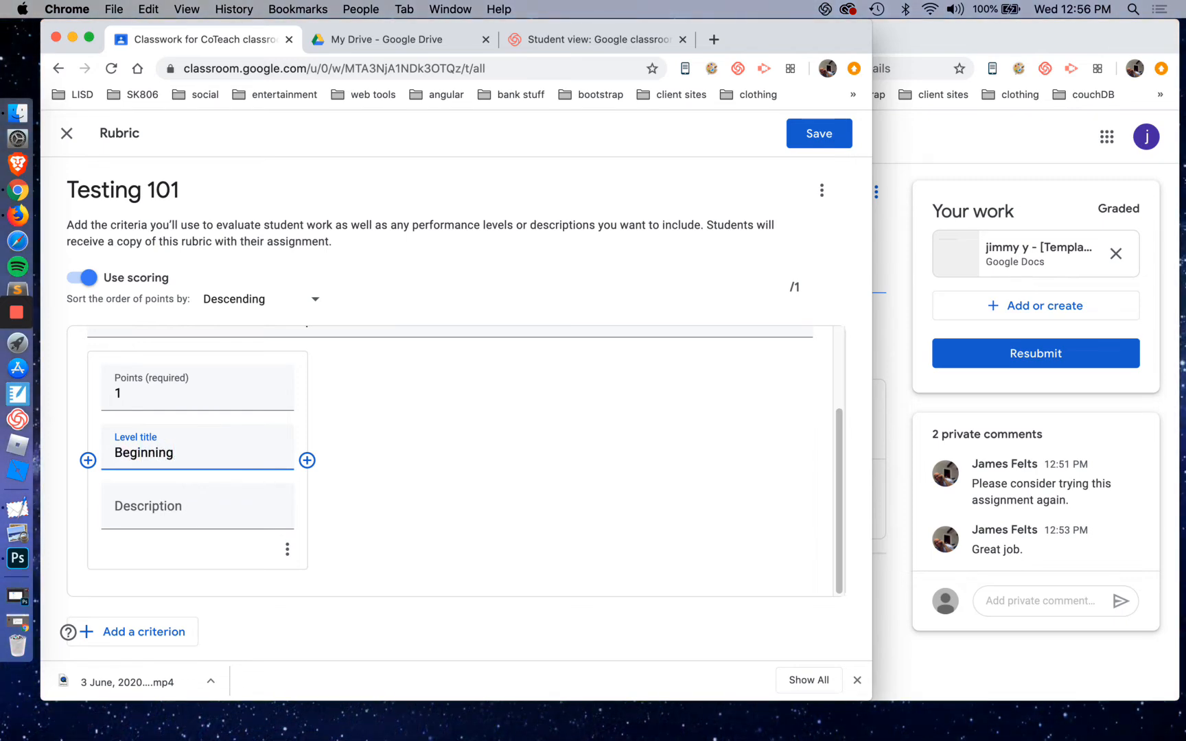
key("Tab")
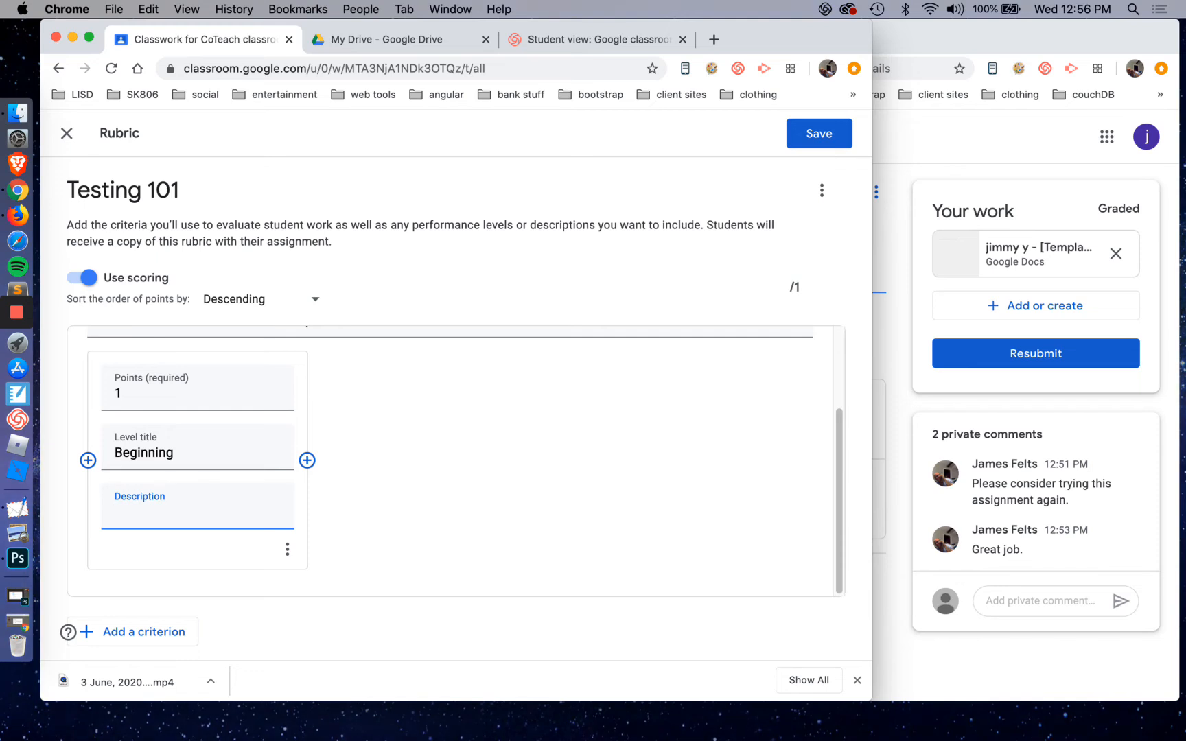
type("Student")
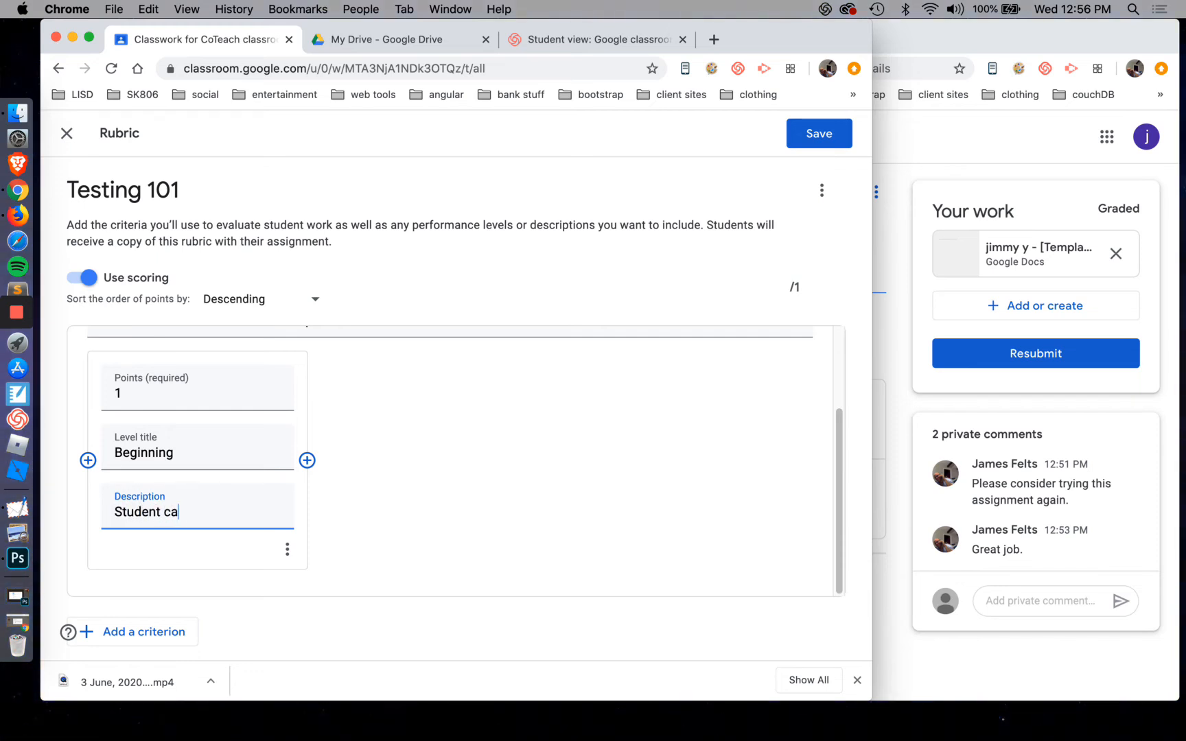
type(" knows what a periodic table is but")
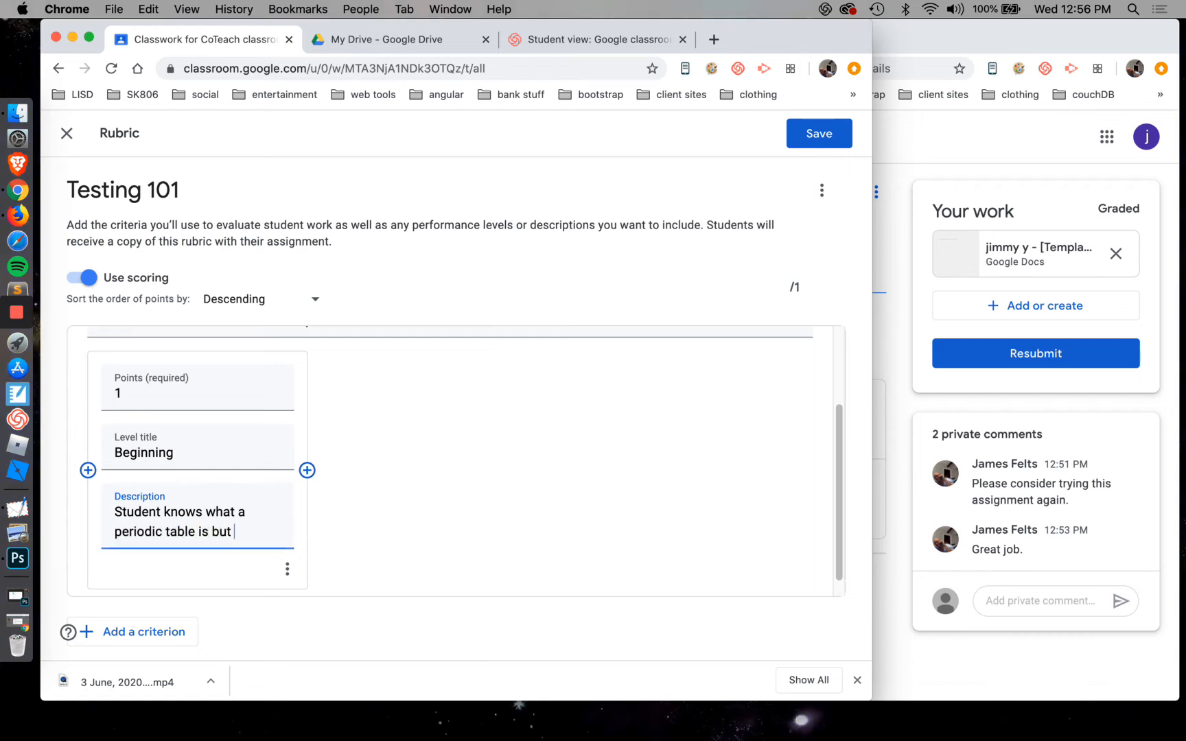
type(" nothing really past that.")
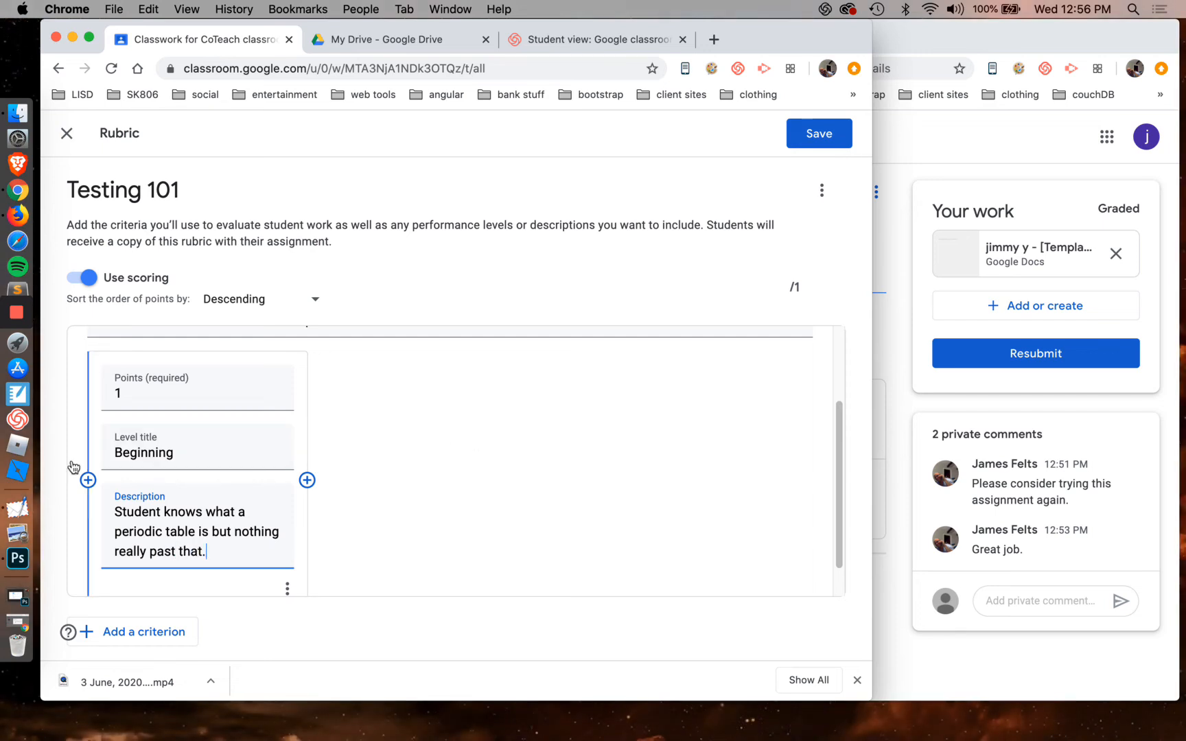
Add a level before Beginning, worth 2 points and titled "Effecient"
left_click(88, 480)
left_click(221, 382)
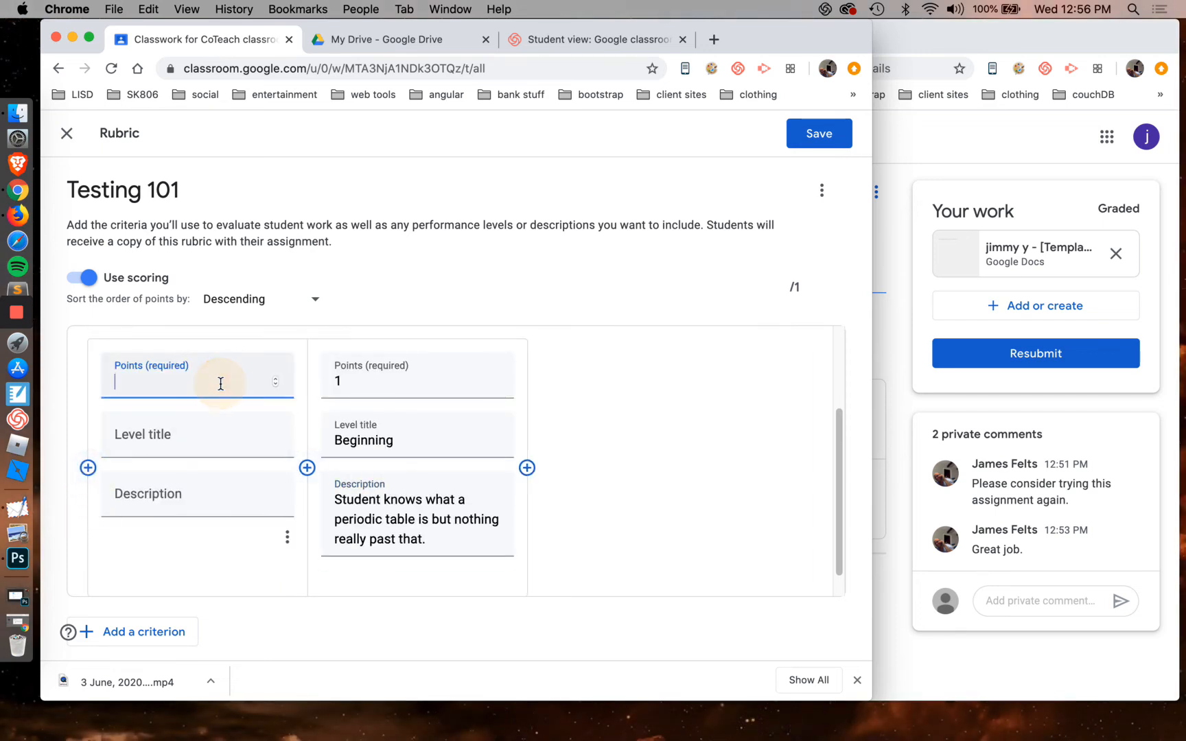
type("2")
left_click(219, 450)
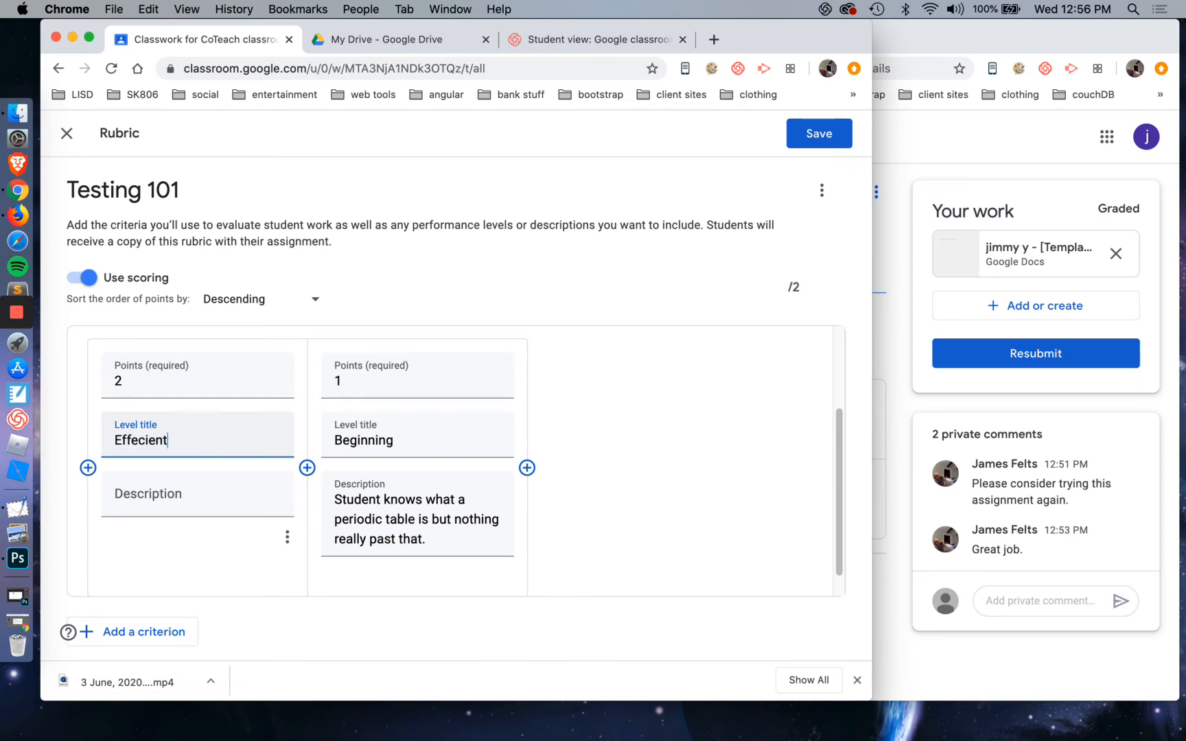
Adapt the Beginning description for the 2-point level: "Student knows what a periodic table is but identify most of the elements and why they are placed."
left_click(215, 511)
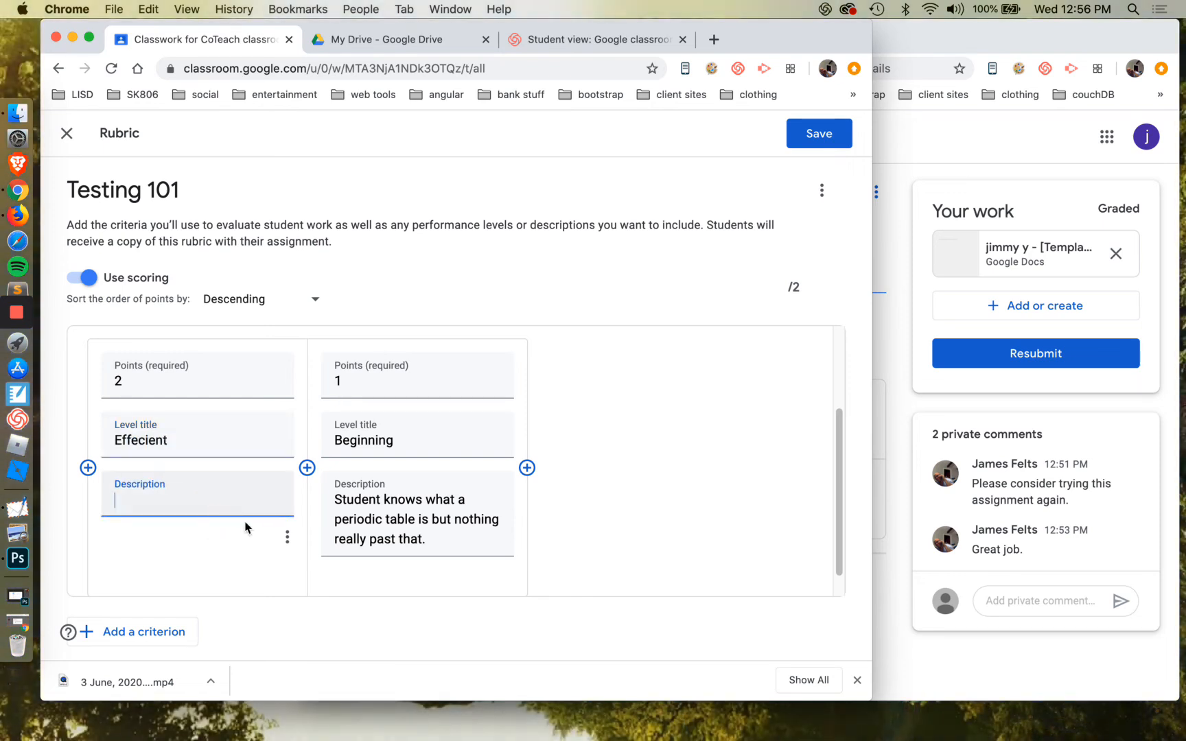
triple_click(379, 520)
key("super+c")
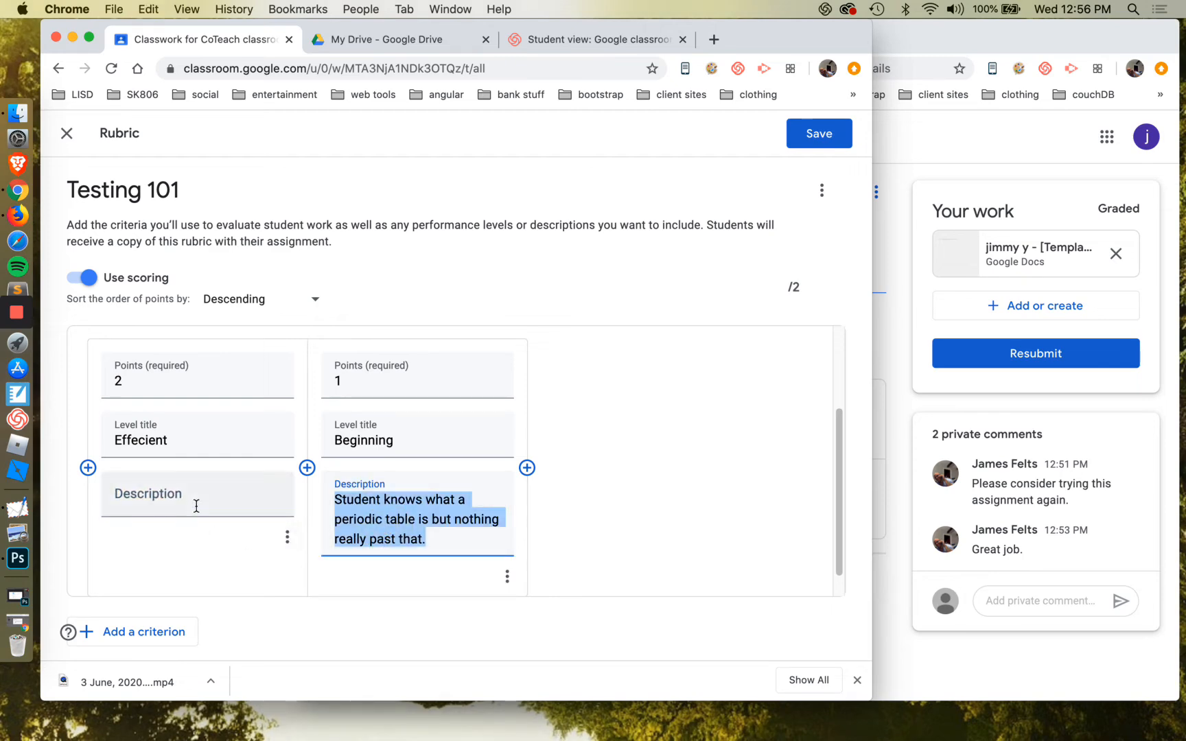
left_click(197, 506)
key("super+v")
left_click_drag(223, 542, 240, 523)
key("BackSpace")
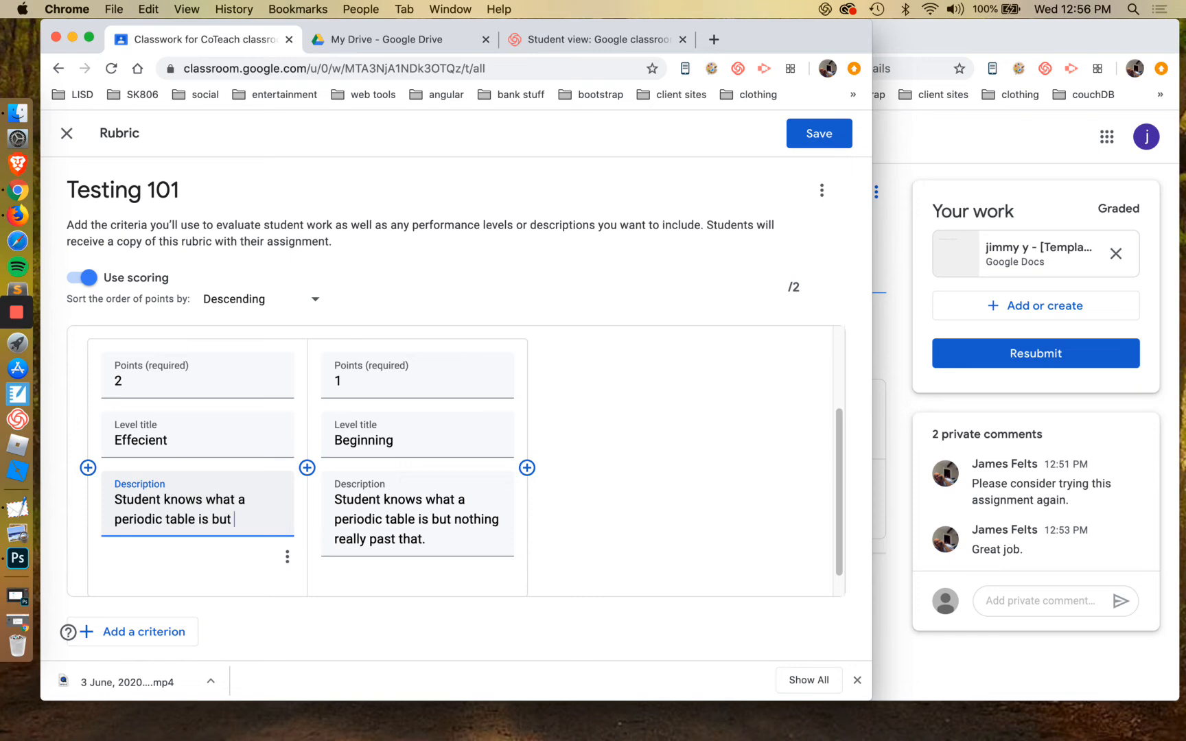
type("identify most of ")
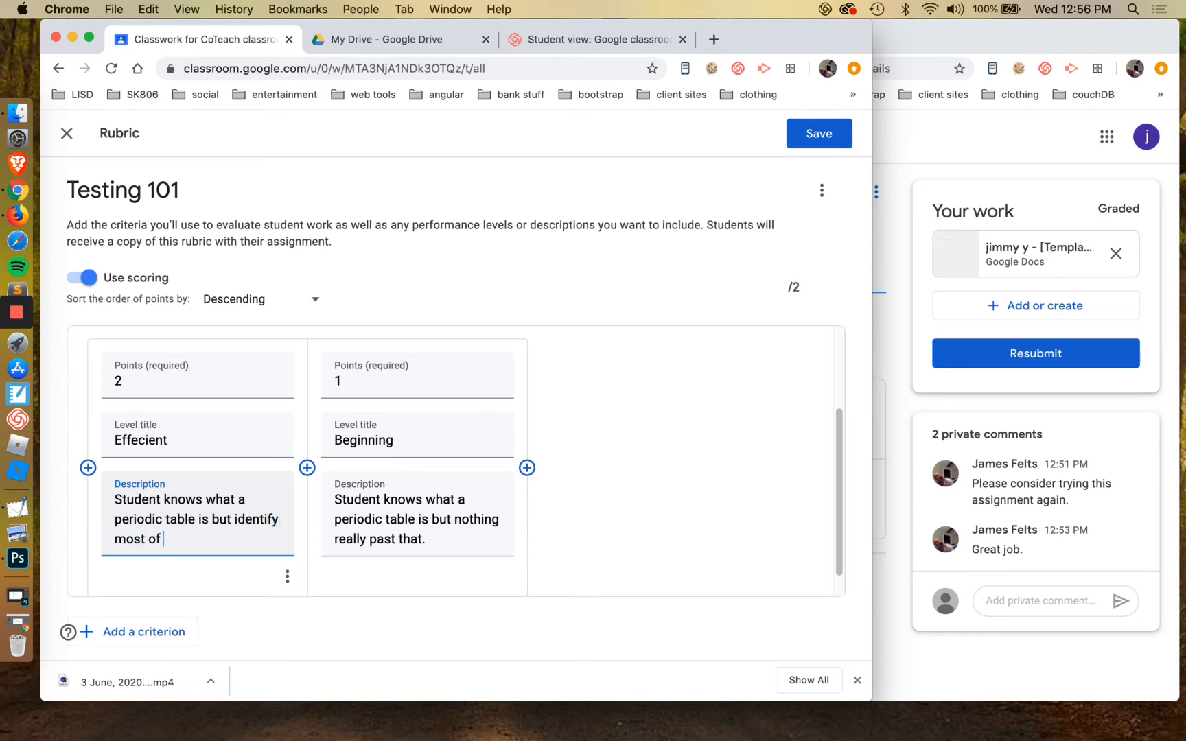
type("the elements")
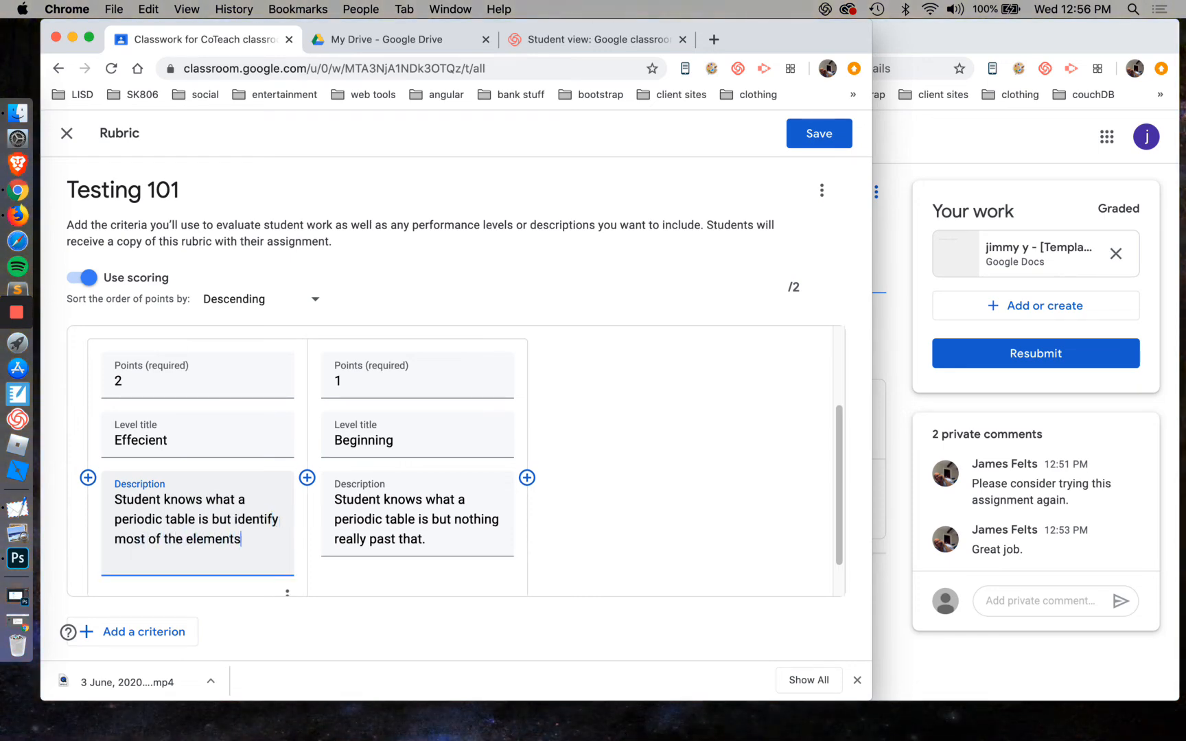
type(" and wh")
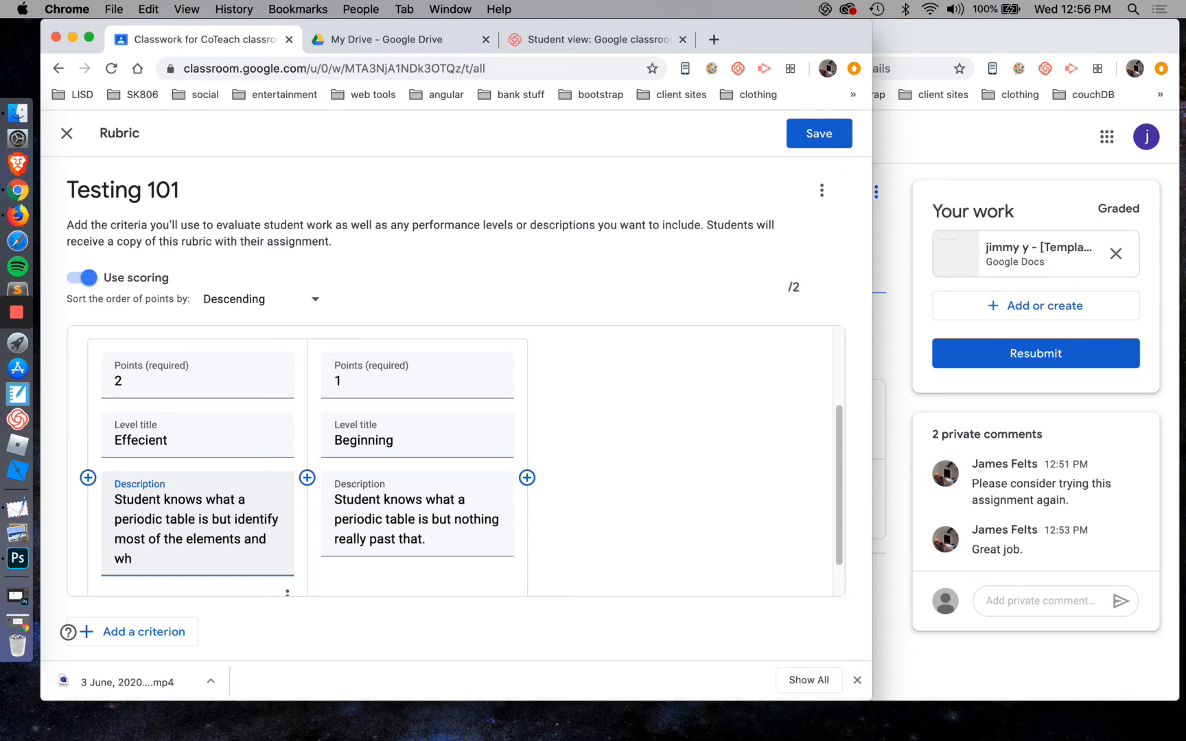
type("y they are placed.")
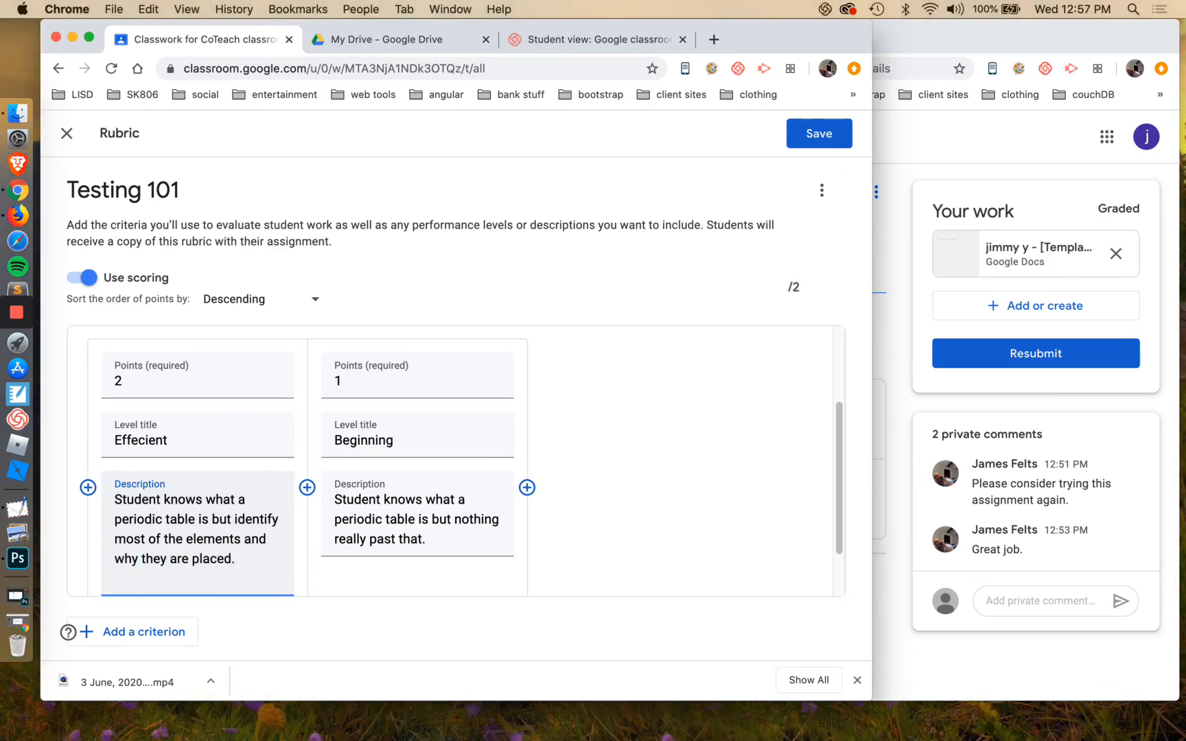
Add a level before the 2-point one, worth 3 points and titled "Exceeds expectation"
left_click(88, 487)
type("3")
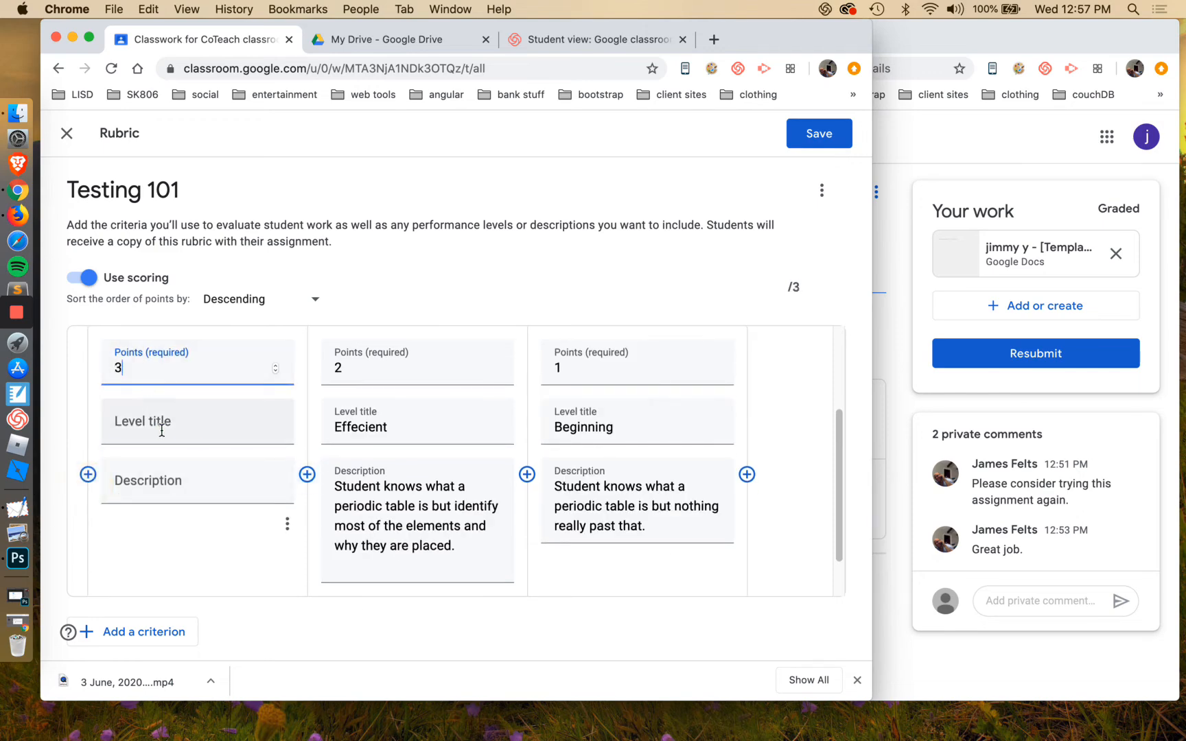
left_click(160, 426)
type("Epert")
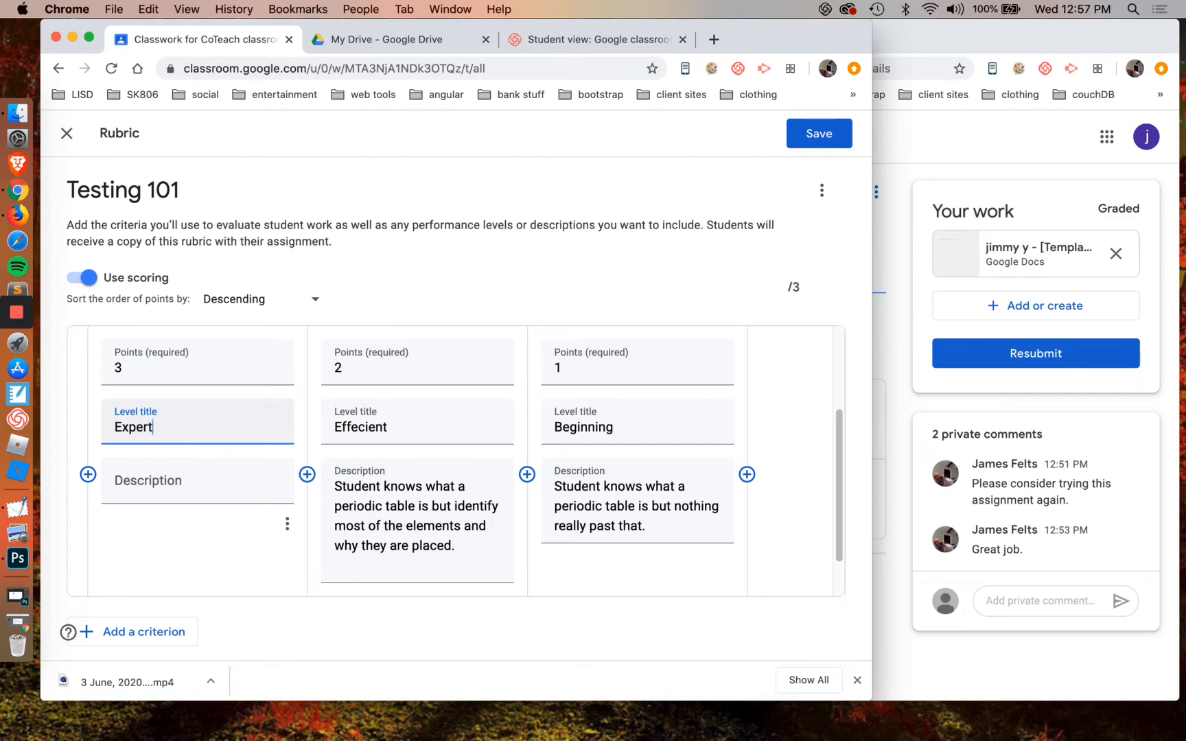
left_click(166, 484)
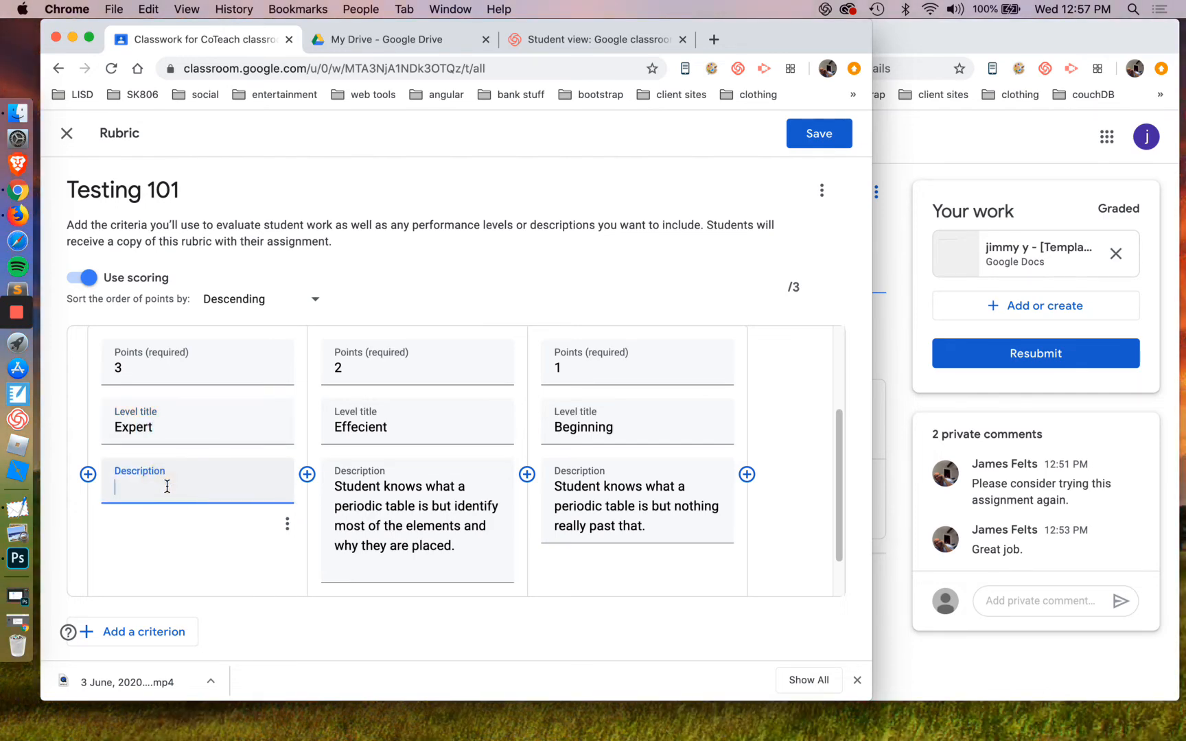
double_click(169, 425)
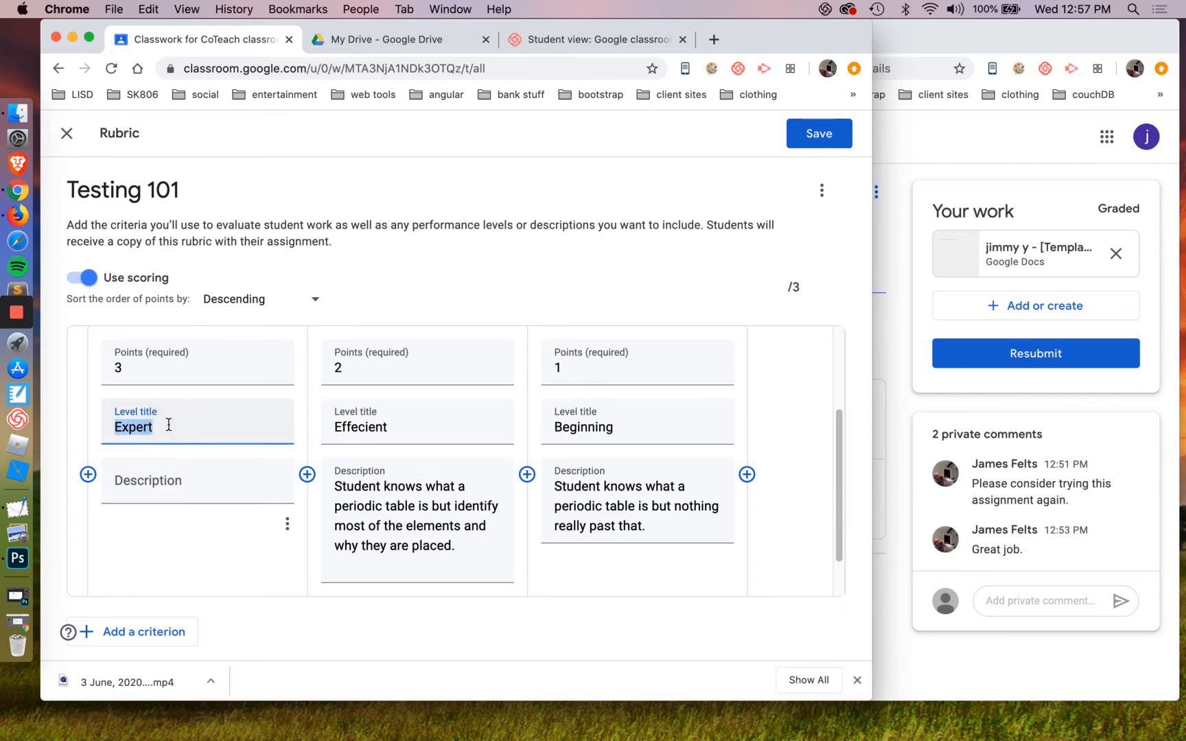
type("Exceet")
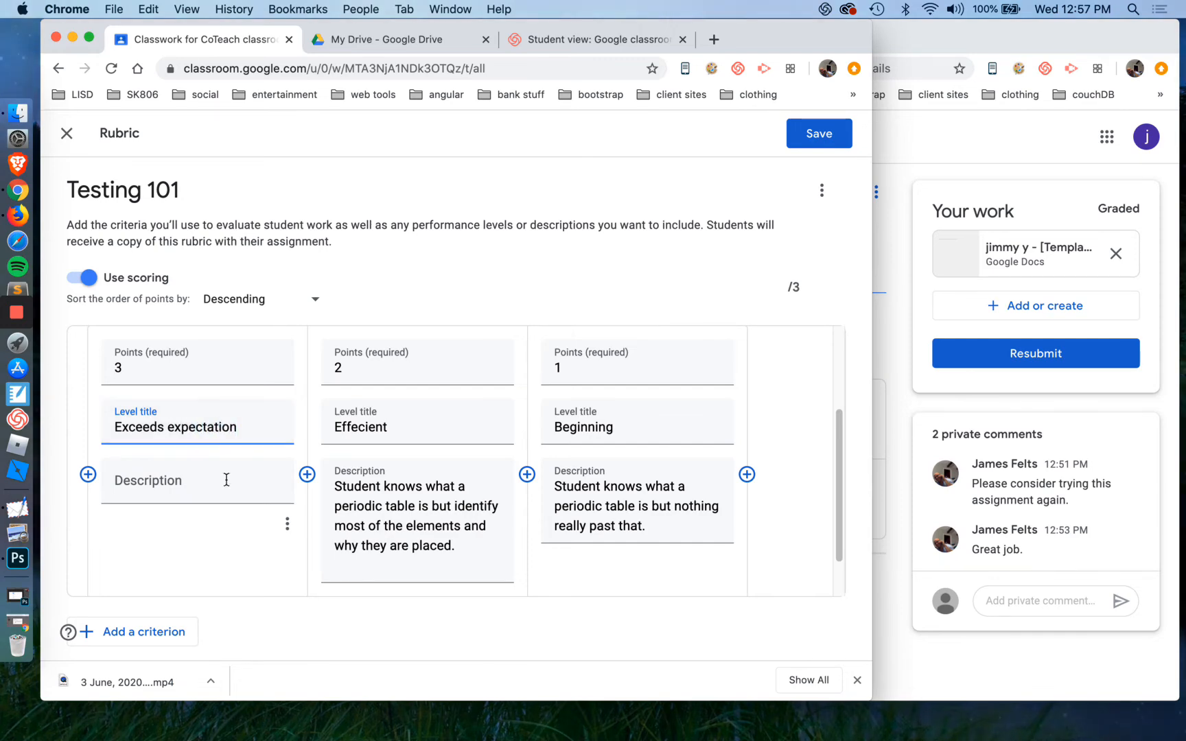
Copy the 2-point description into the Exceeds expectation level and replace "but" with "can"
triple_click(414, 507)
left_click(191, 496)
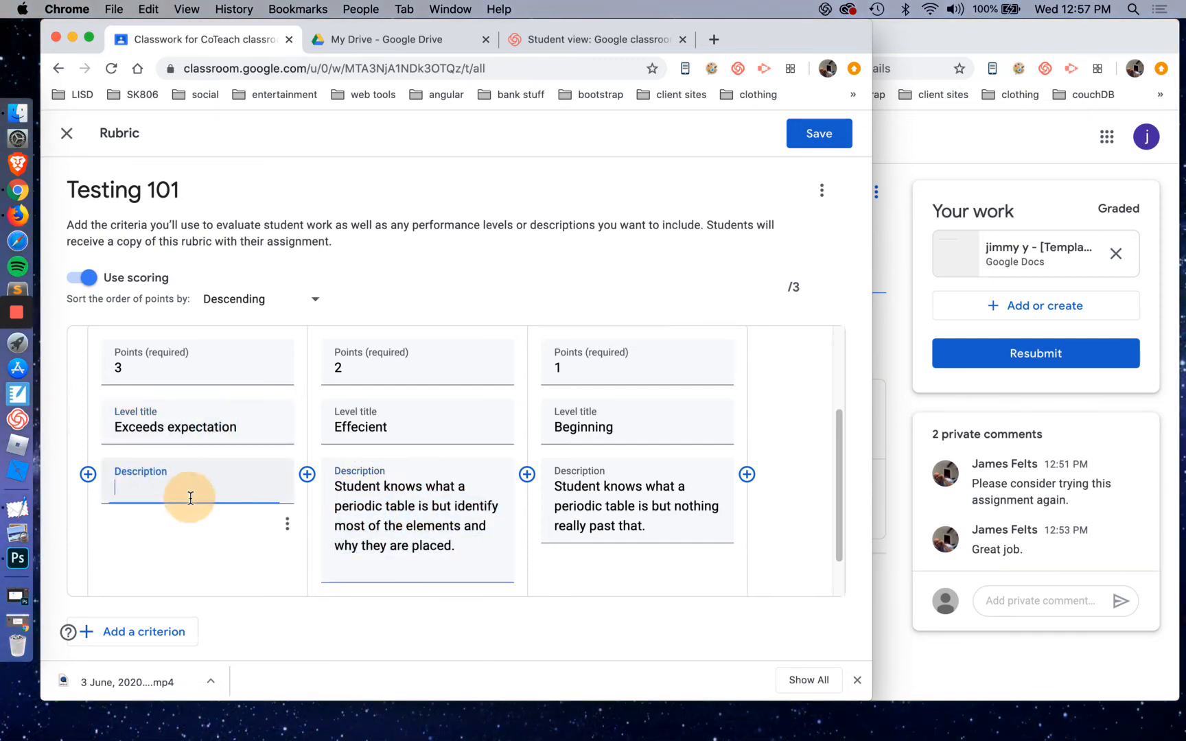
key("super+v")
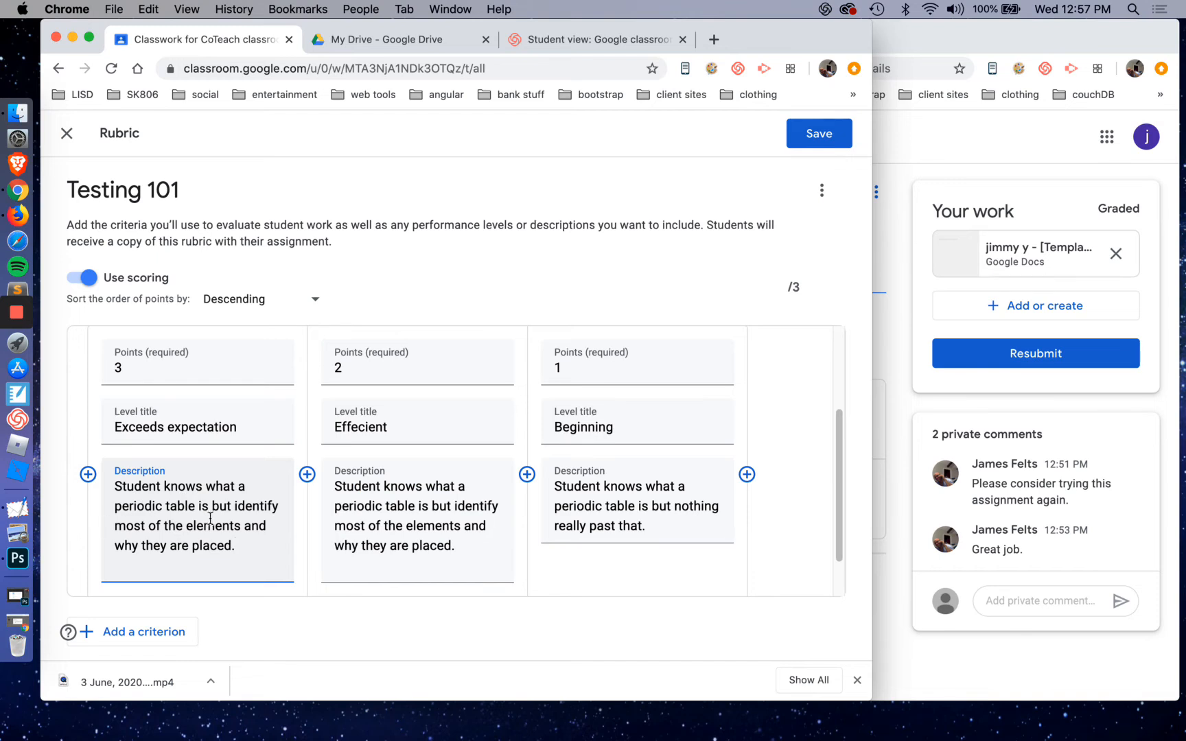
double_click(221, 506)
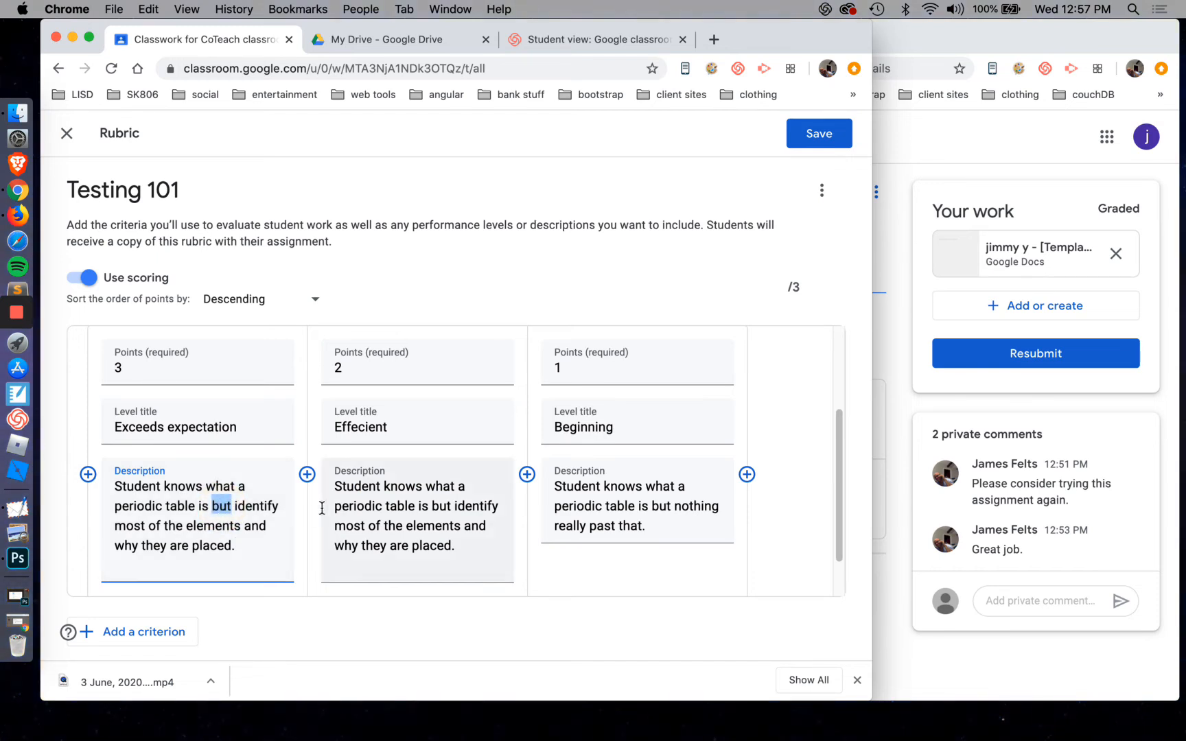
type("can")
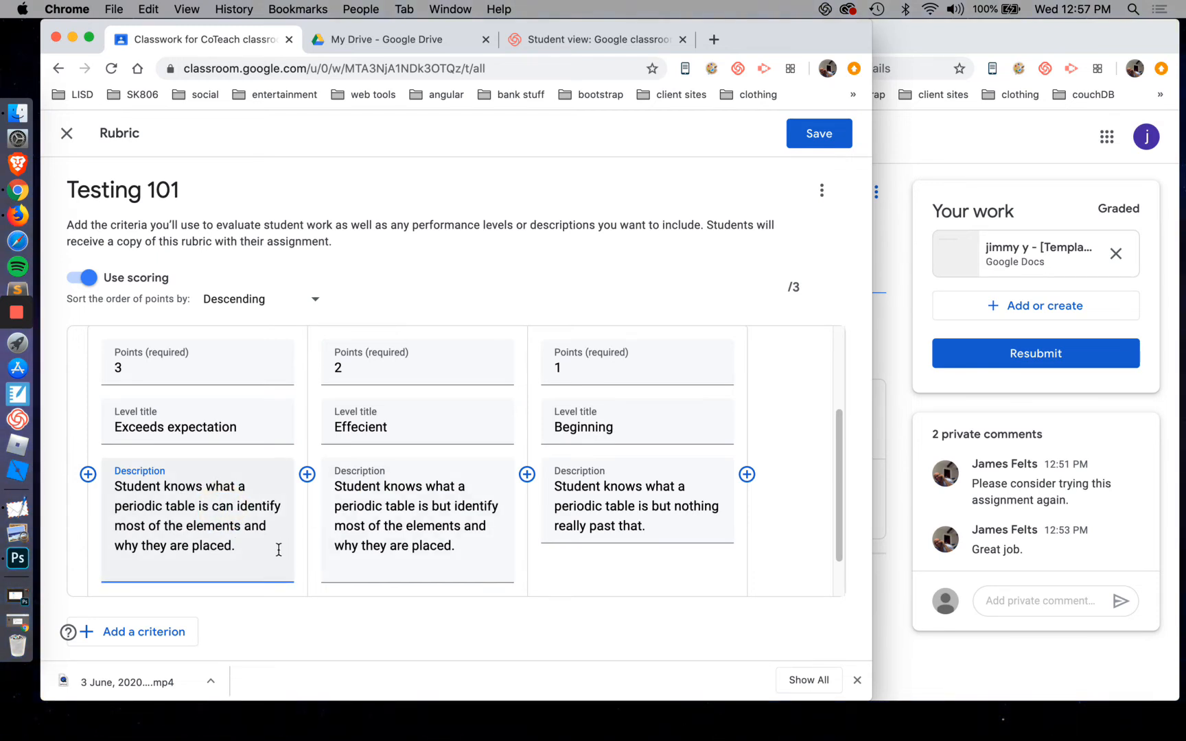
Append "And give detailed summaries as to why they are placed." to the 3-point level's description
left_click(263, 551)
type("And g")
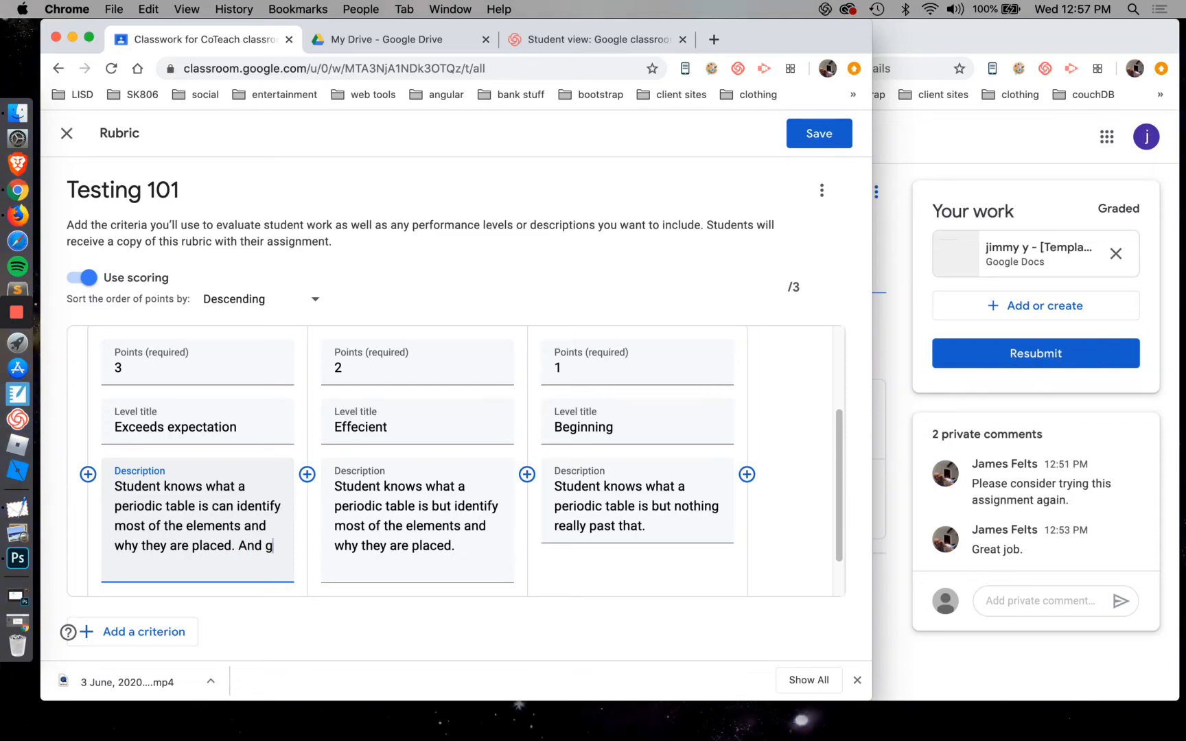
type("ive")
key("BackSpace")
key("BackSpace")
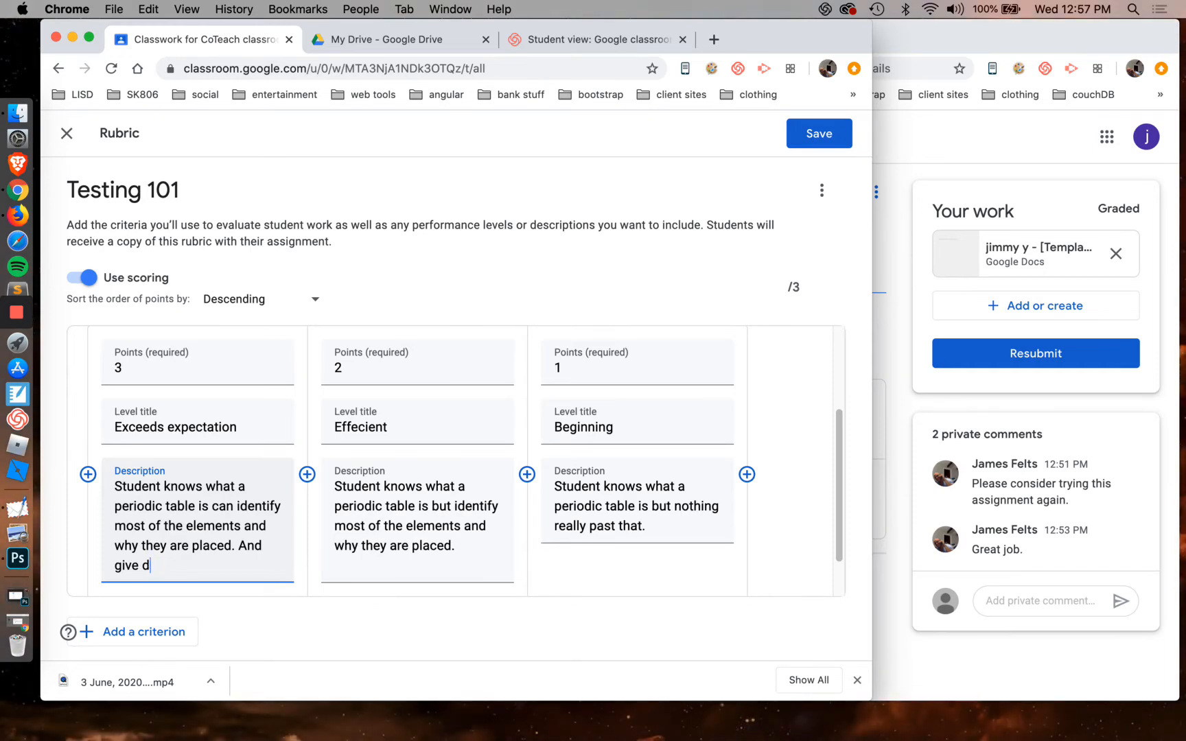
type("etailed ")
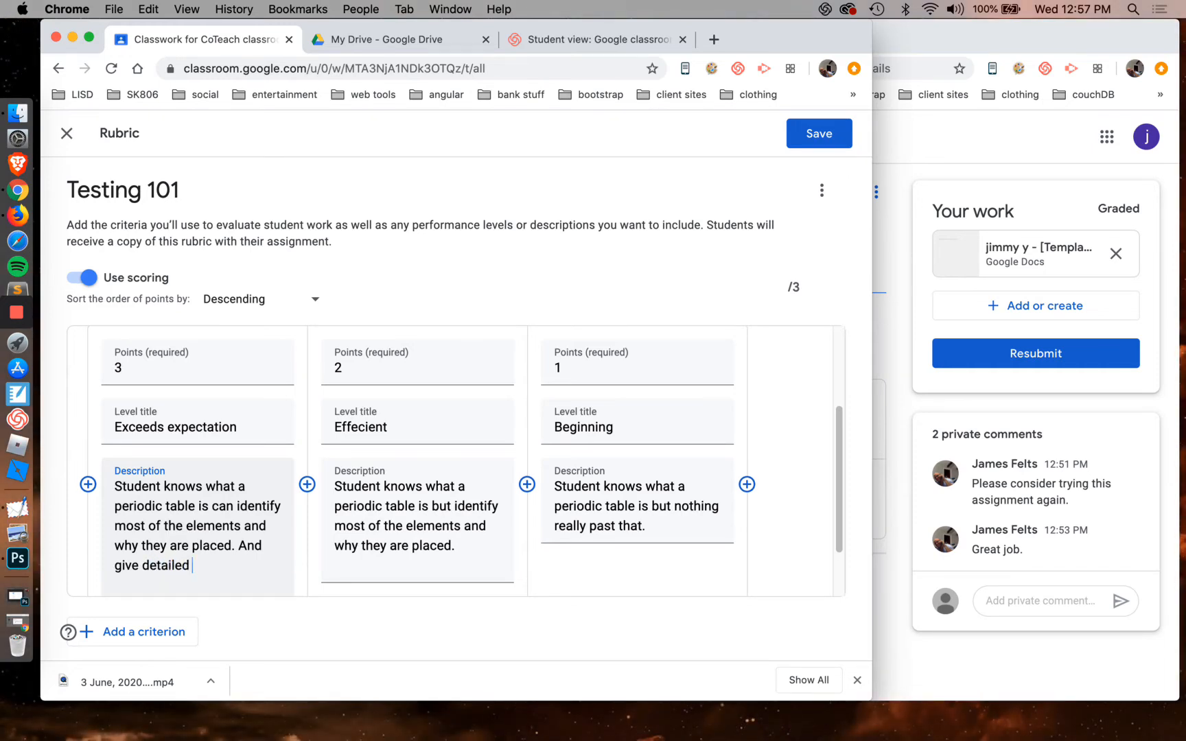
type("summarie")
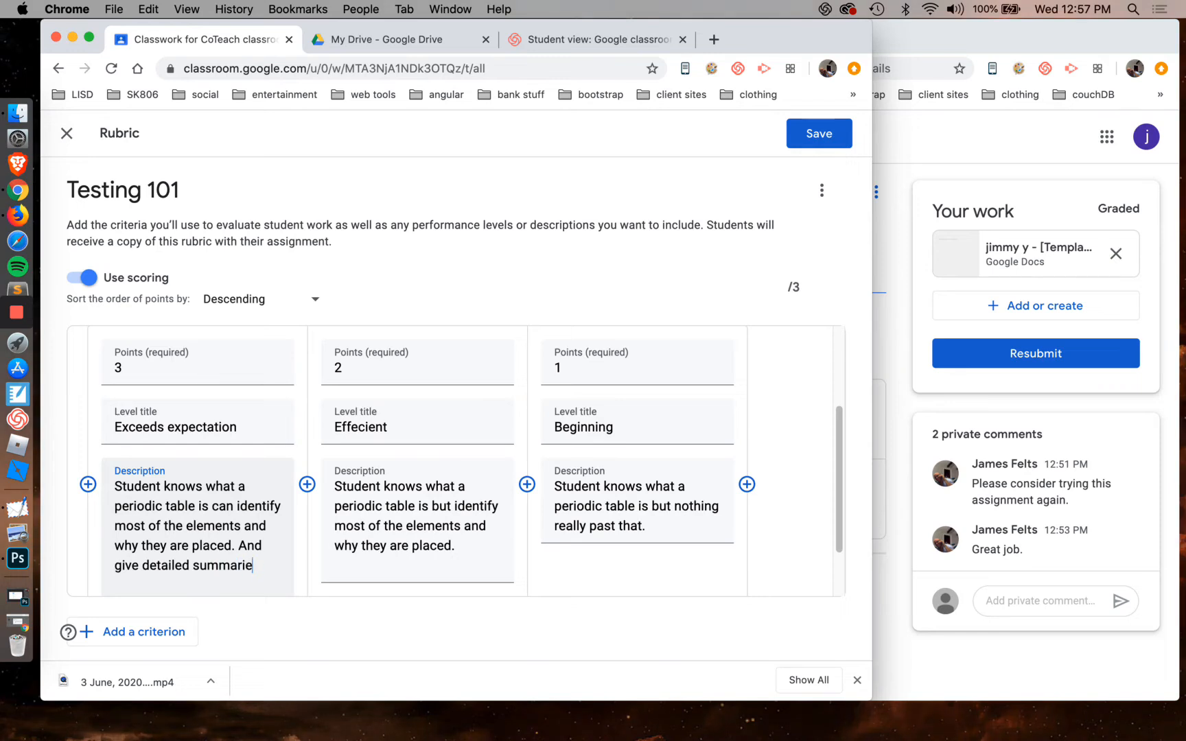
type("s as to why they are p")
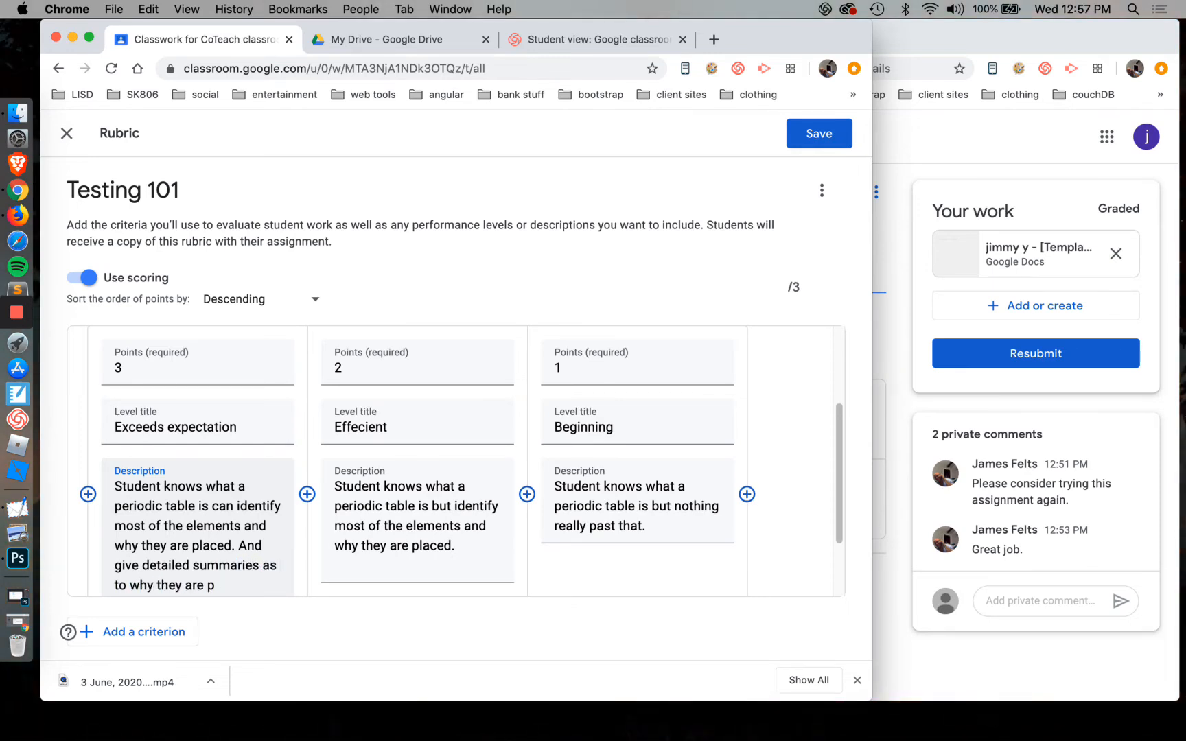
type("laced.")
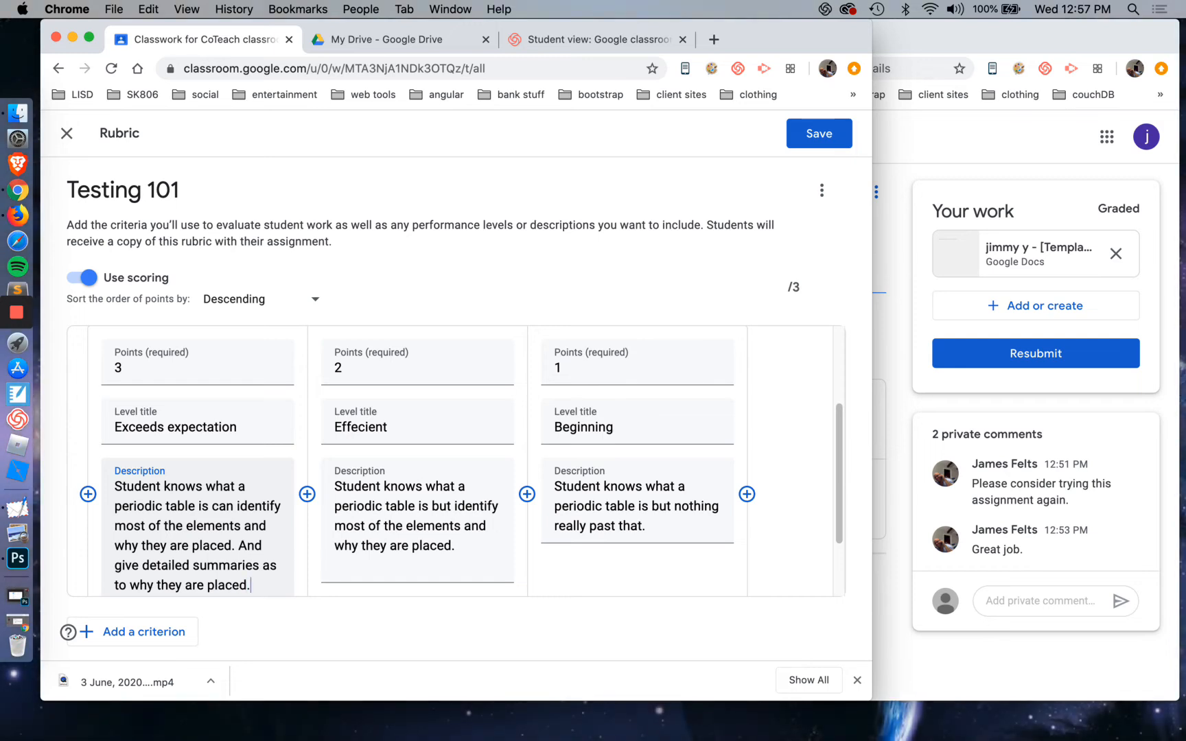
In the 3-point description, change "most" to "all" and join the two sentences into one with a lowercase "and"
double_click(129, 526)
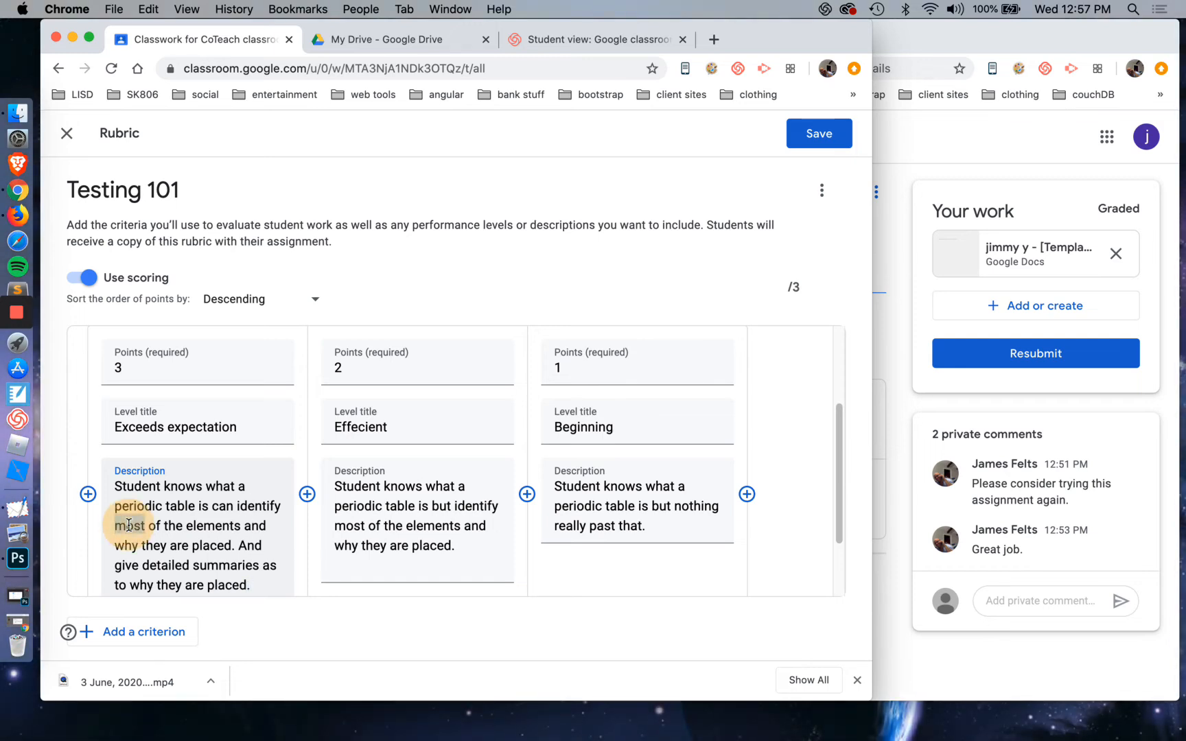
type("all")
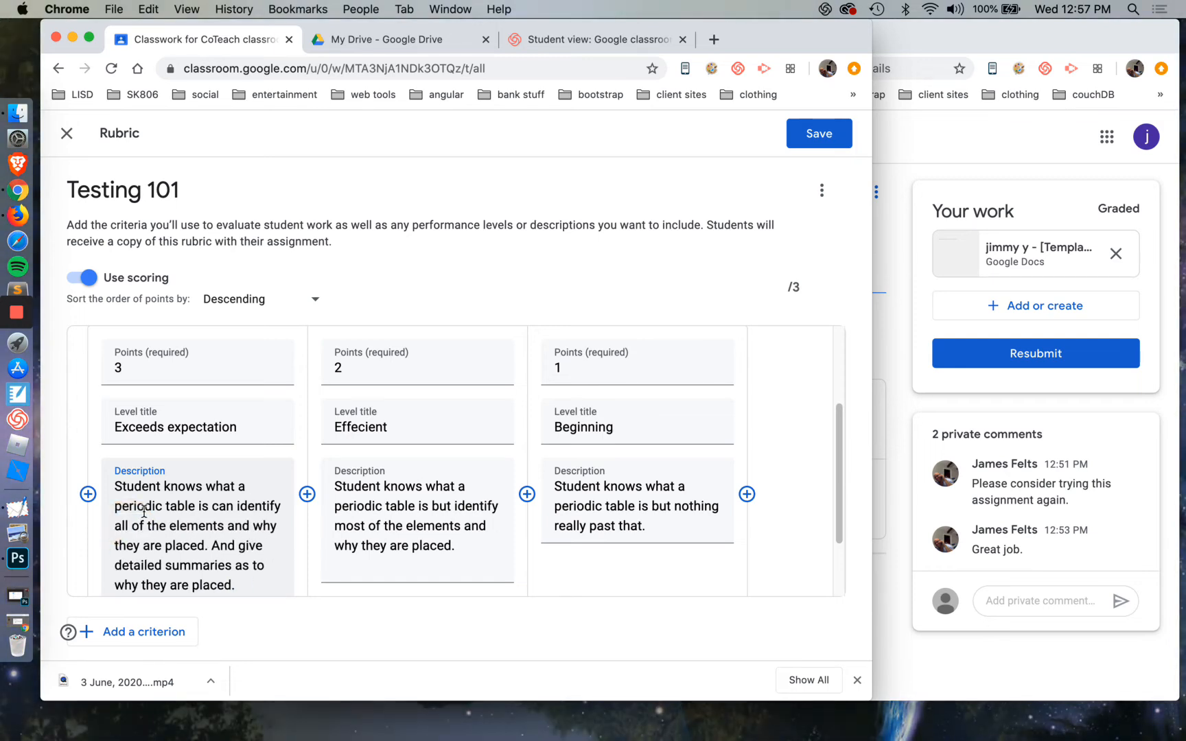
scroll(152, 506, "down", 1)
left_click(271, 568)
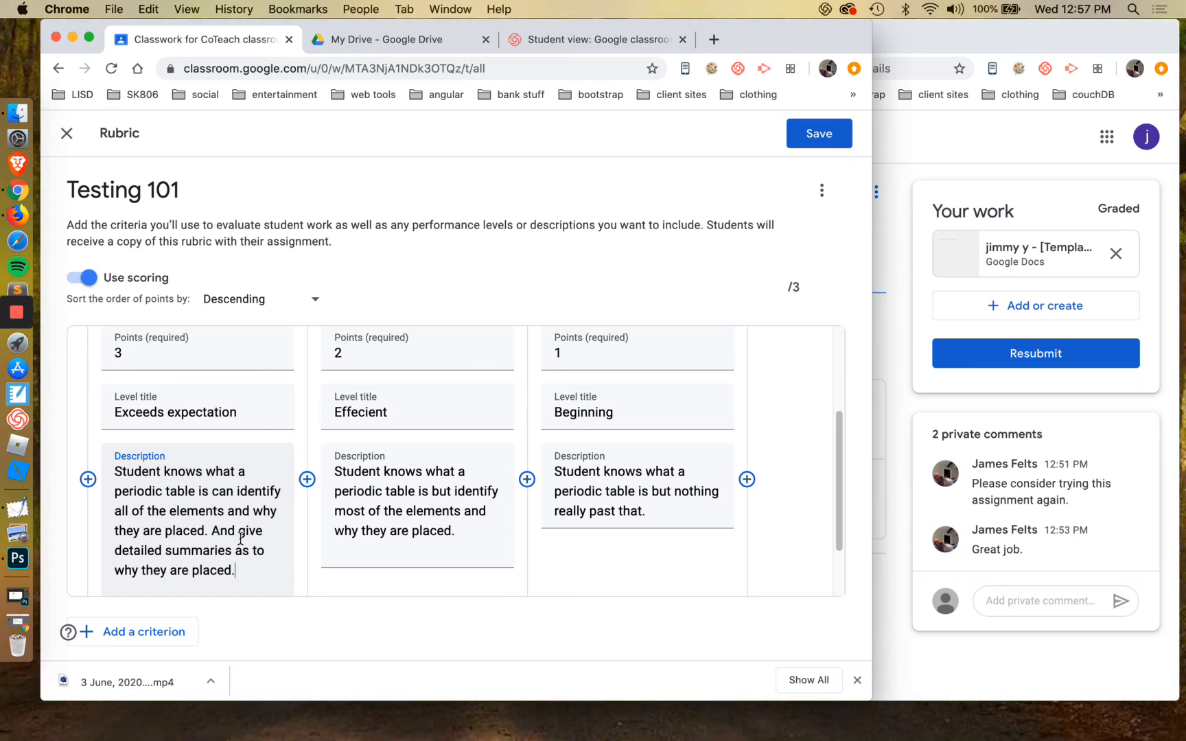
left_click(208, 533)
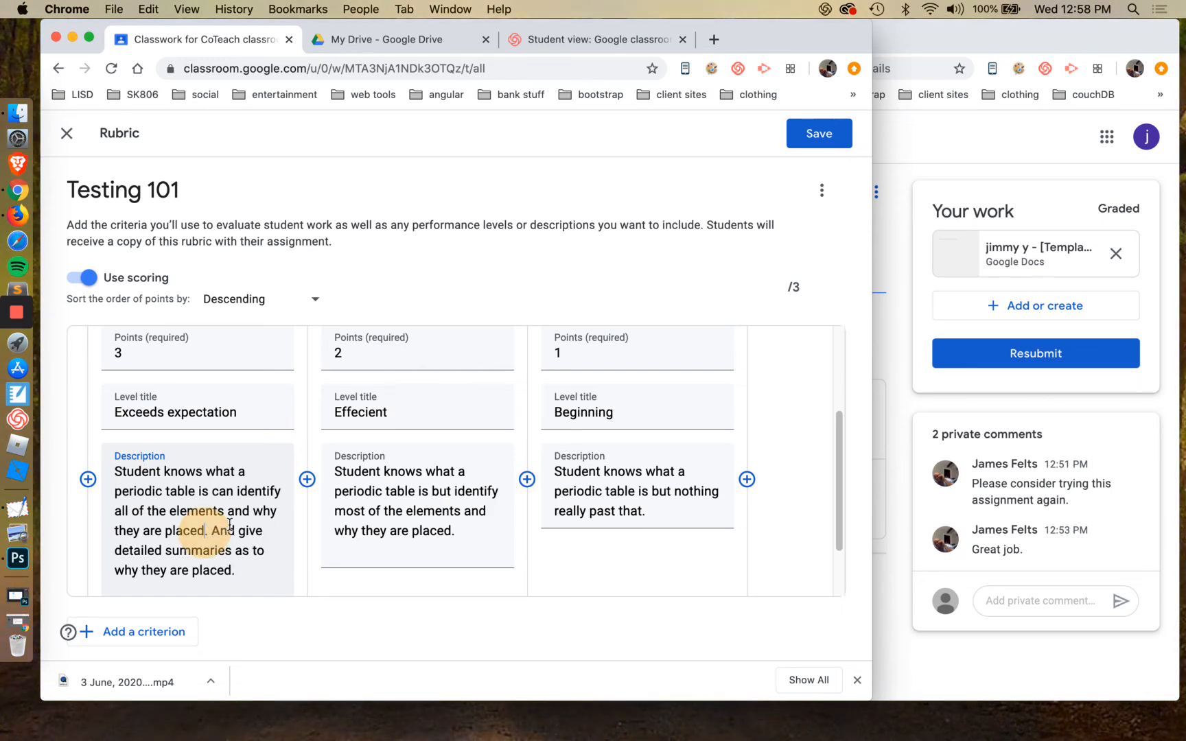
key("BackSpace")
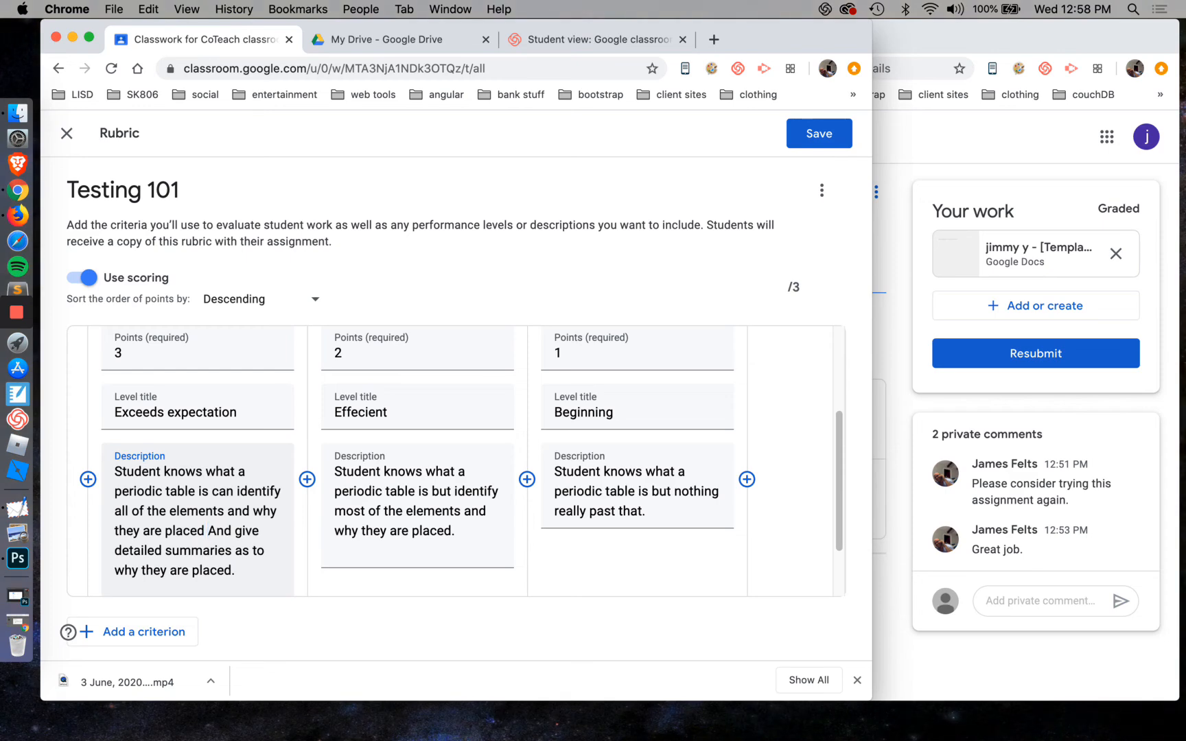
key("BackSpace")
type("a")
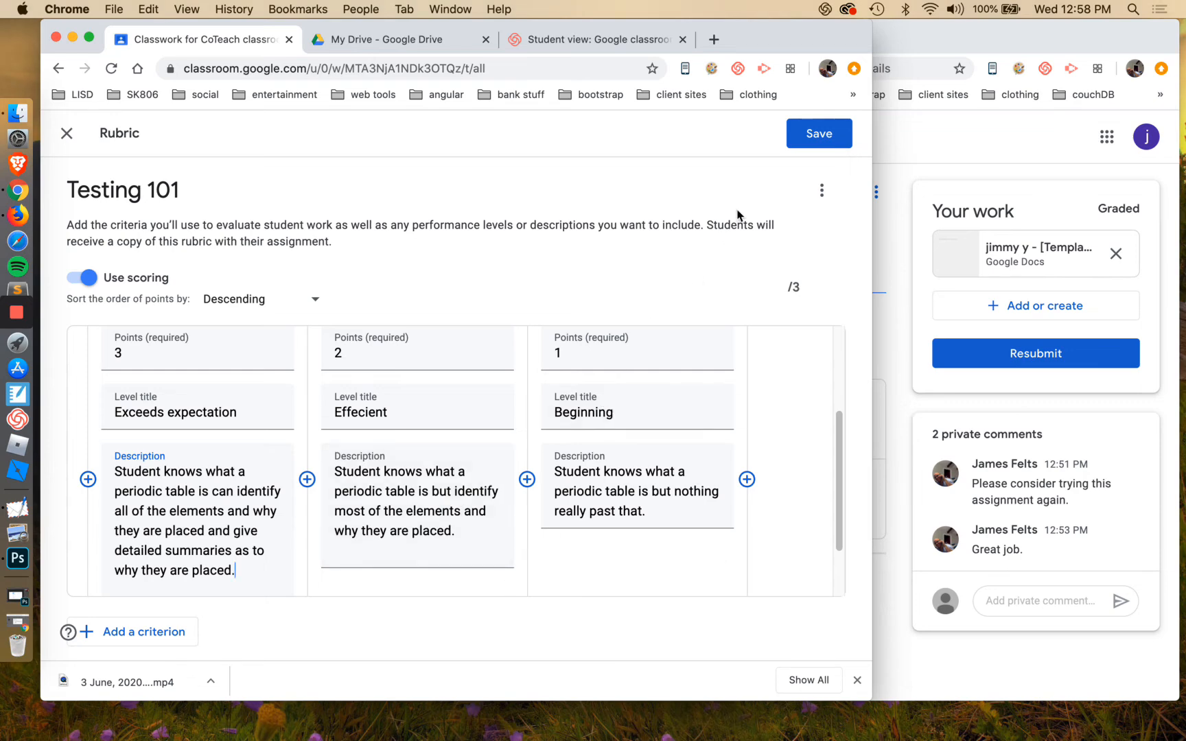
Save the rubric and review it from the Testing 101 assignment, widening the browser window
left_click(811, 138)
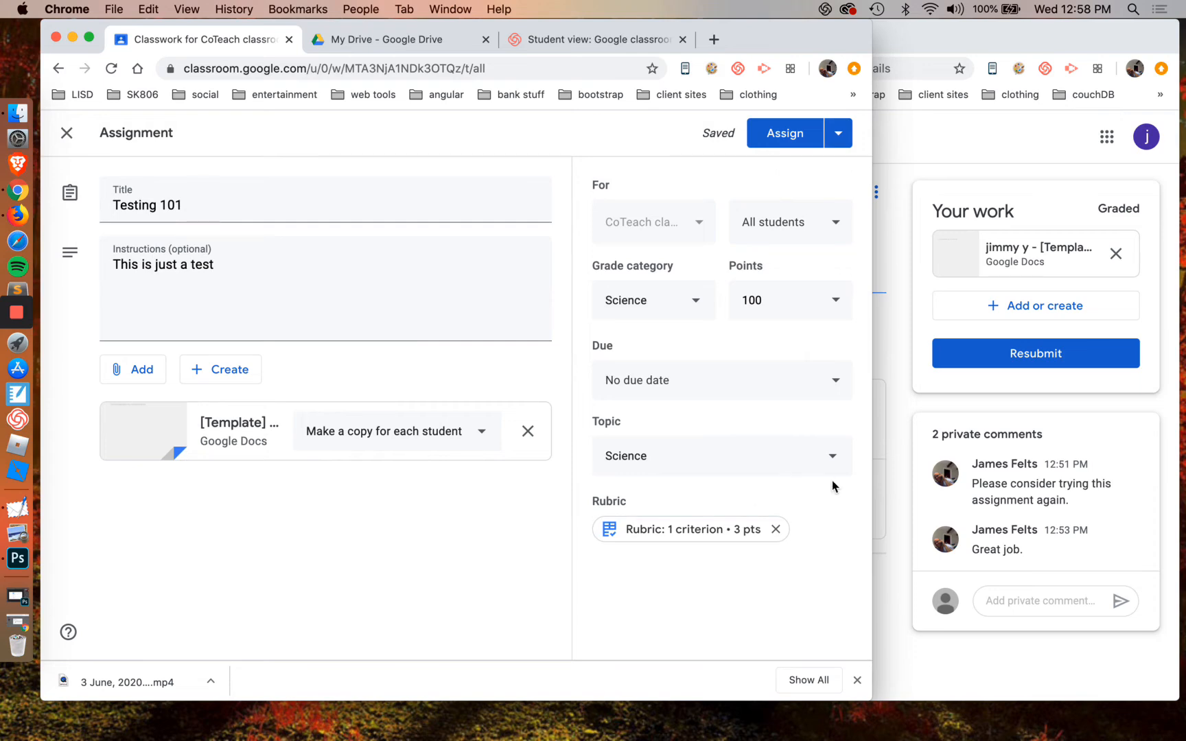
left_click_drag(872, 488, 904, 488)
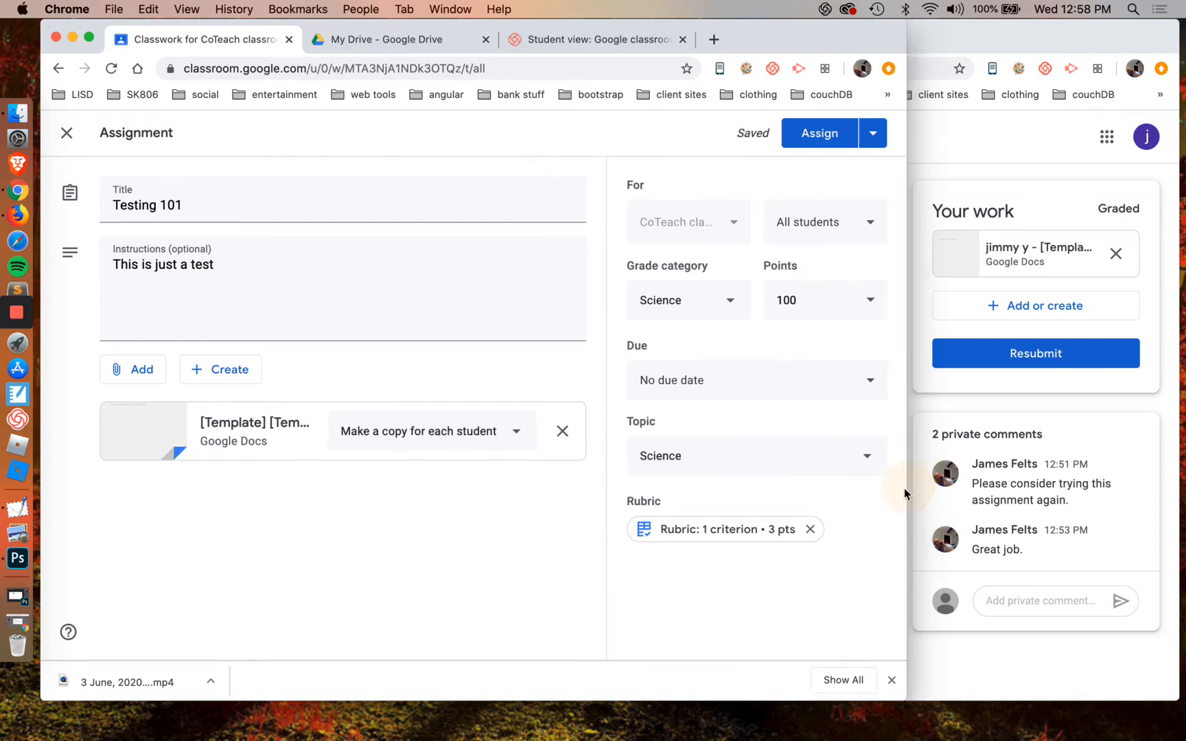
left_click(742, 536)
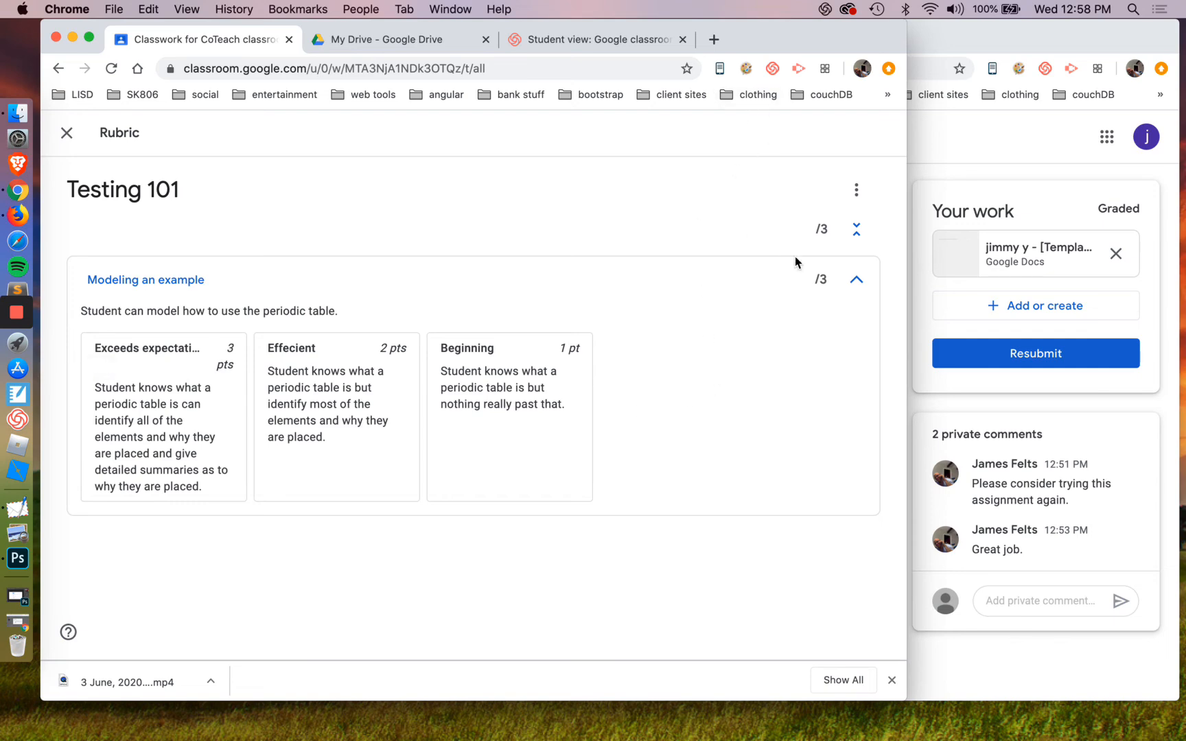
left_click(66, 133)
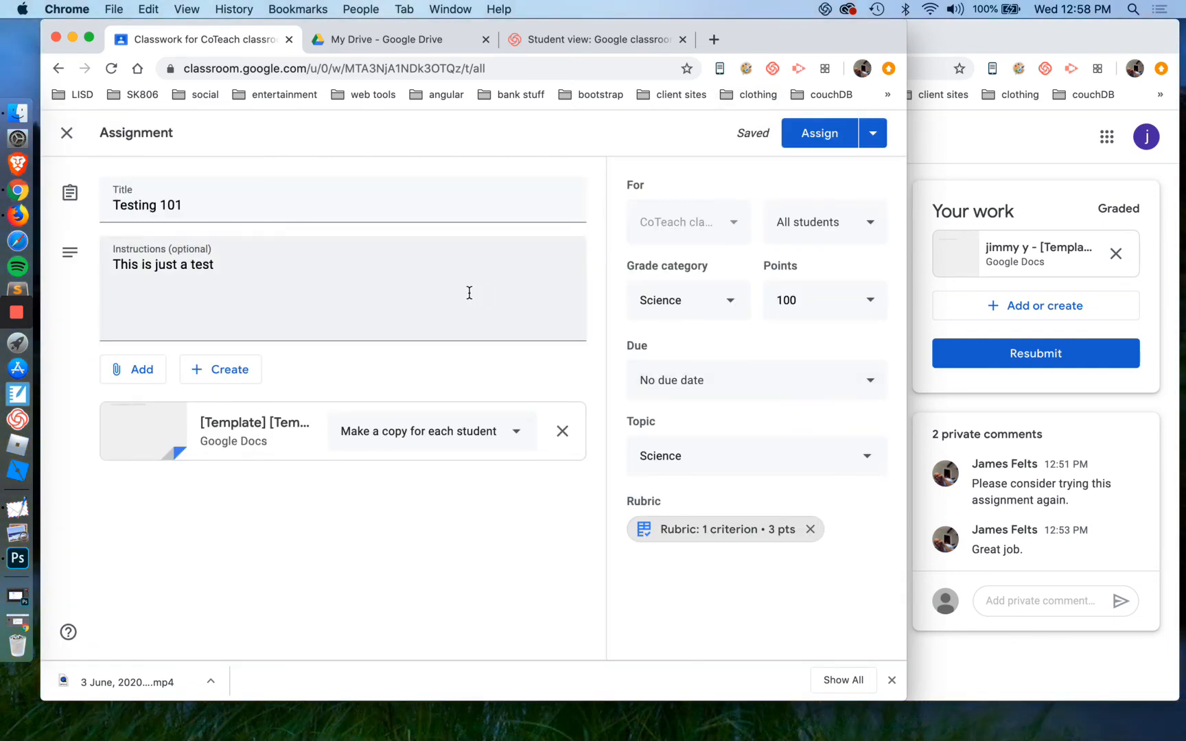
Assign Testing 101 to all students, keeping the template set to make a copy for each student
left_click(513, 446)
left_click(504, 519)
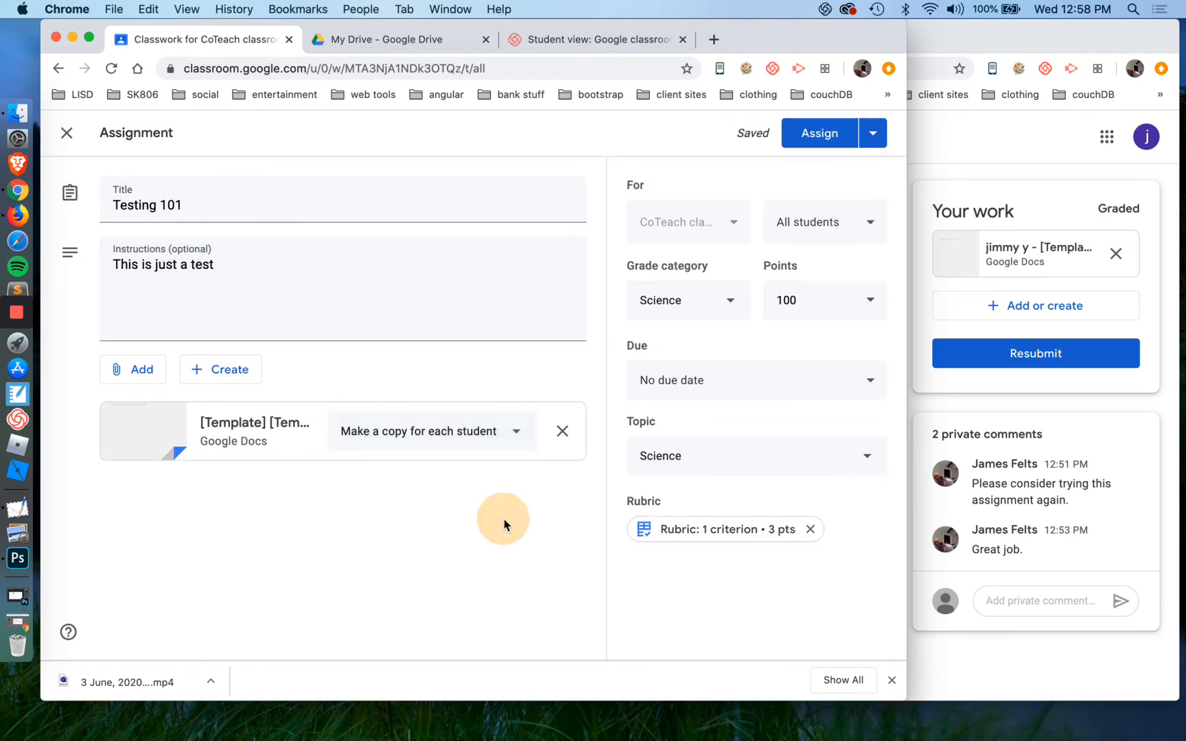
left_click(815, 137)
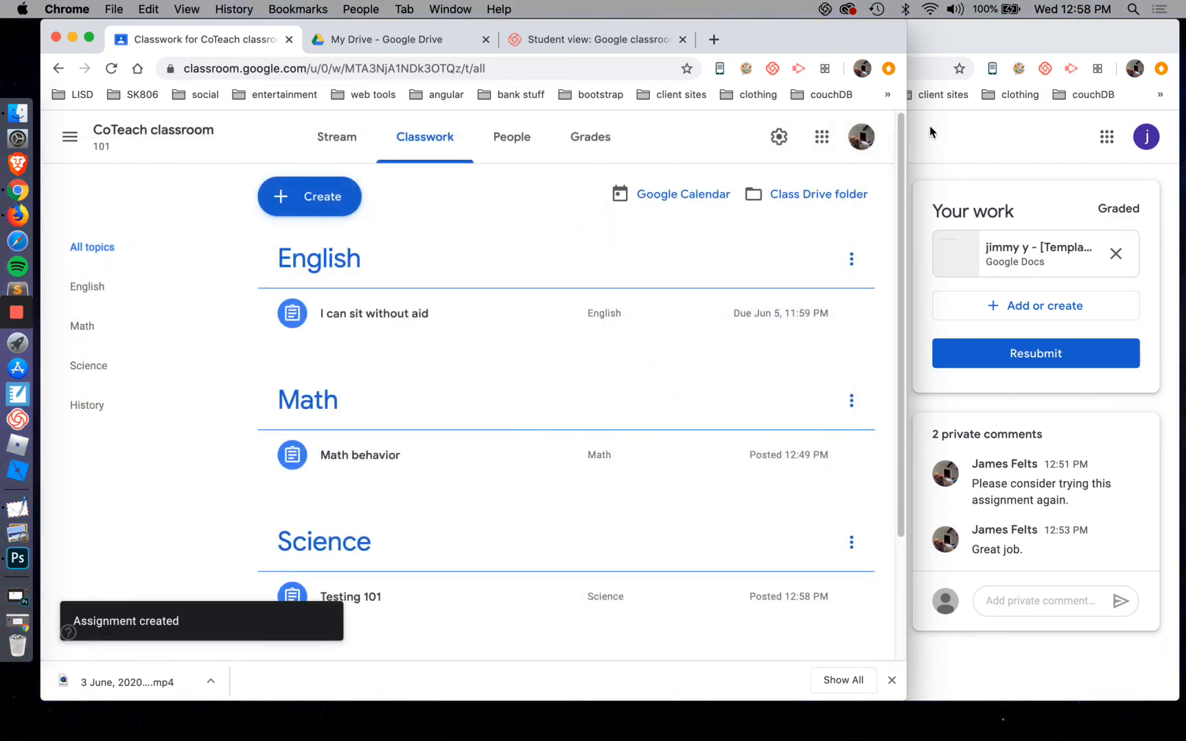
In the student's window, return to the CoTeach classroom's classwork, reload it and expand Testing 101 under Science
left_click(1066, 161)
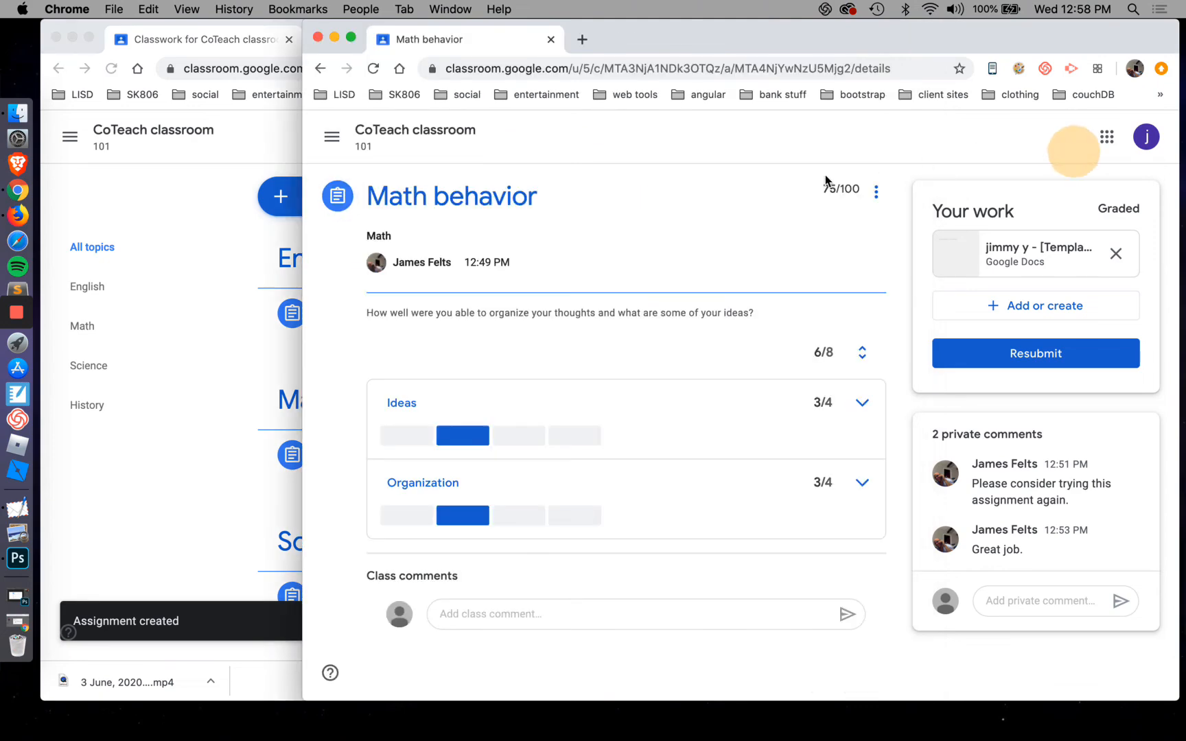
left_click(440, 130)
left_click(728, 150)
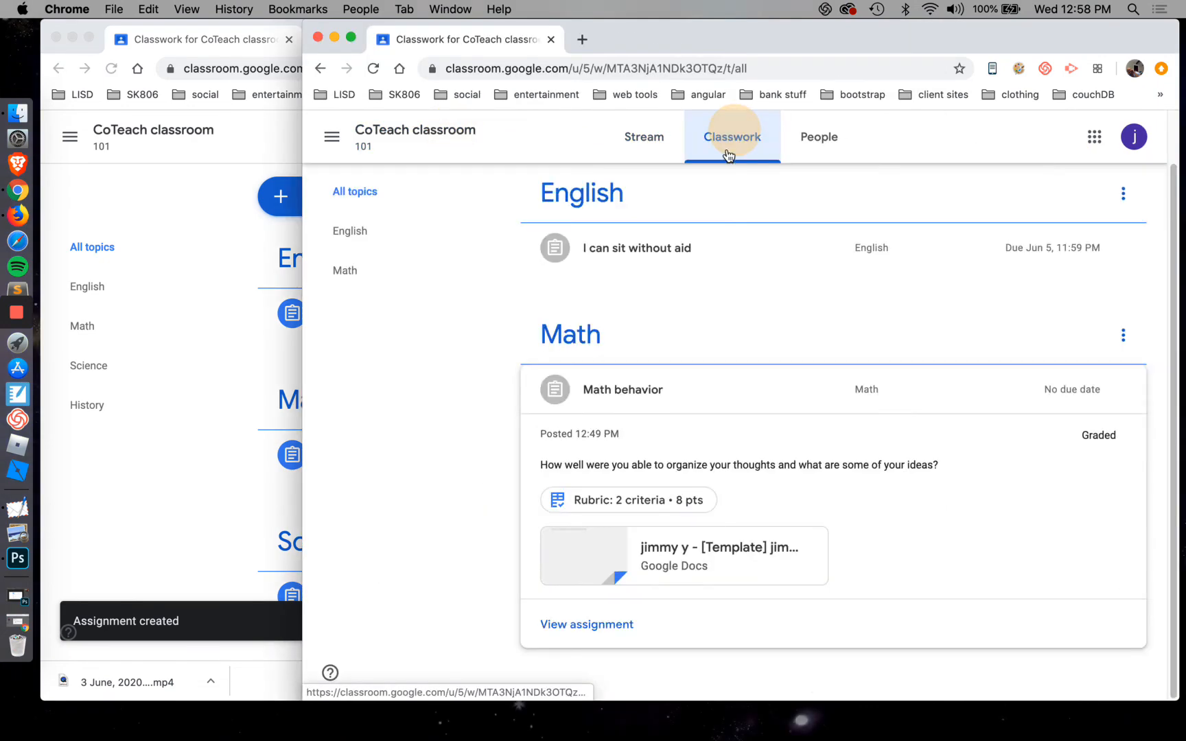
left_click(714, 392)
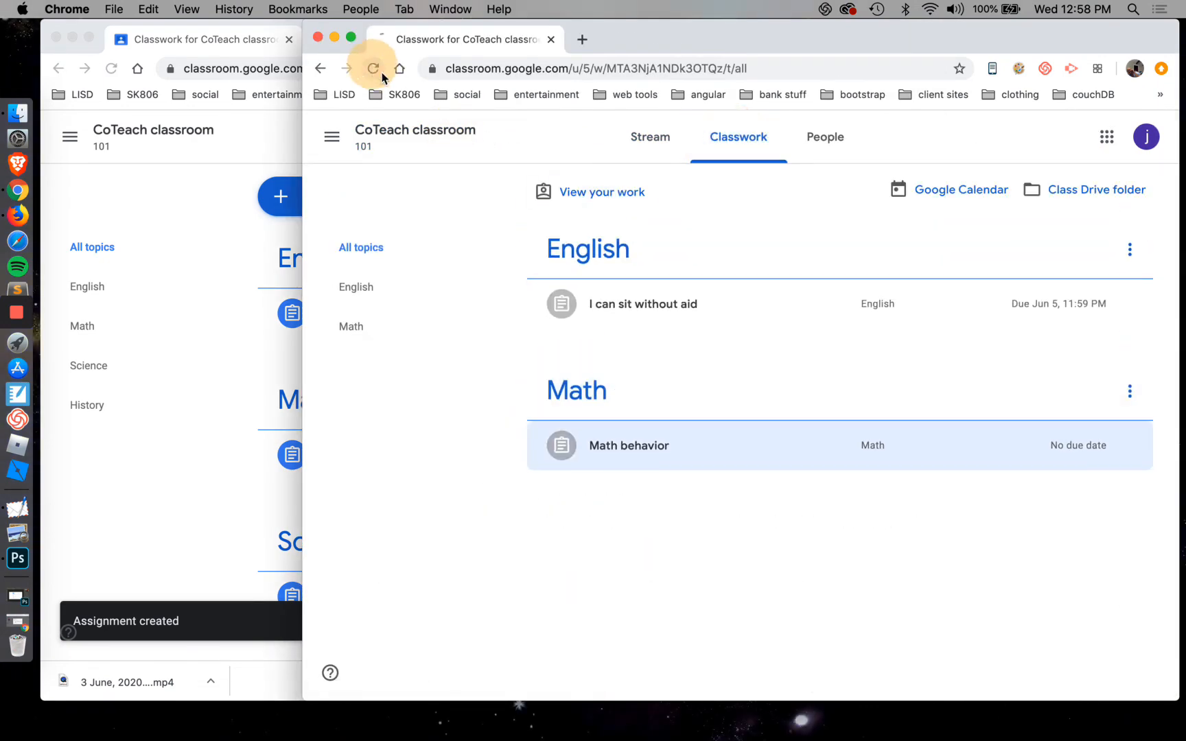
left_click(372, 68)
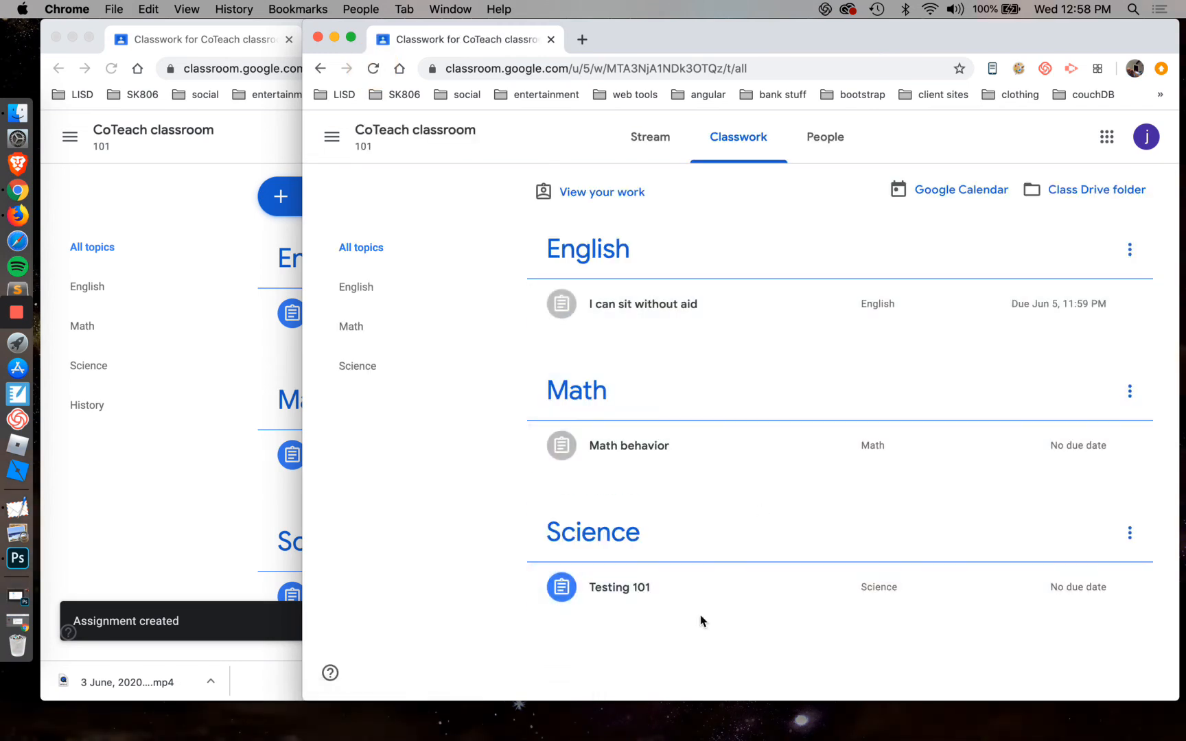
left_click(674, 596)
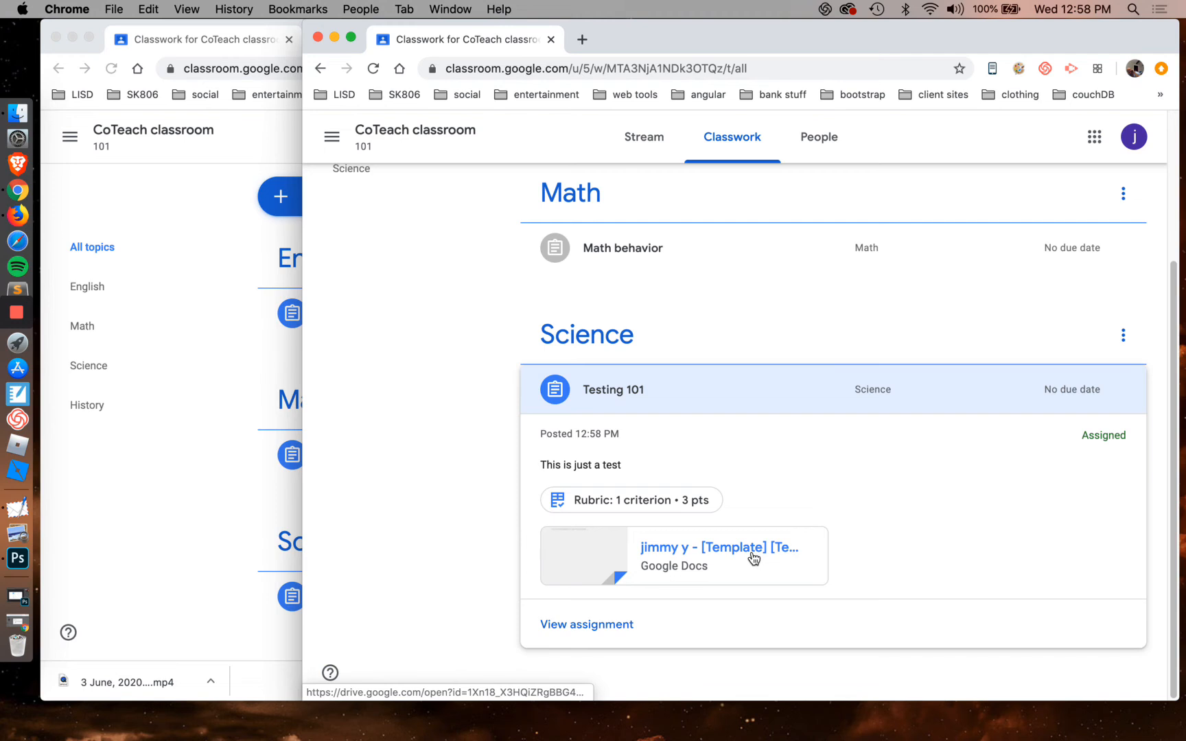
Try to turn in the student's copy of the template from within Google Docs
left_click(753, 555)
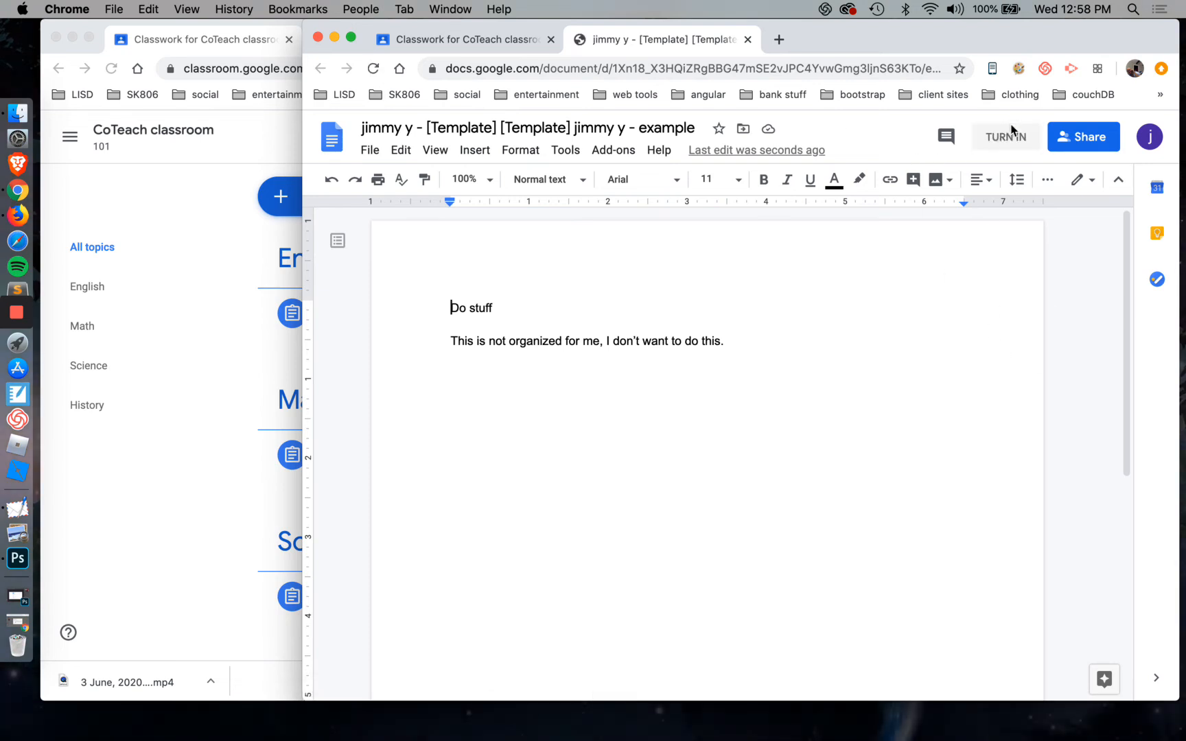
left_click(1009, 136)
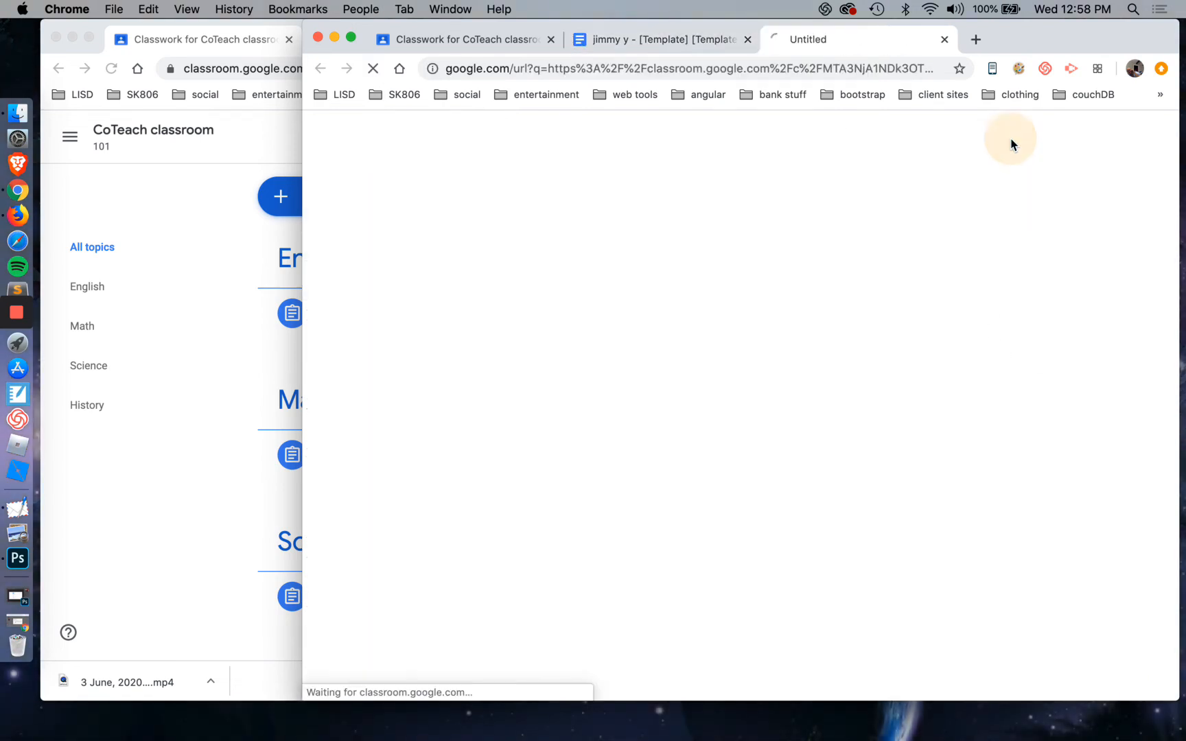
left_click(945, 41)
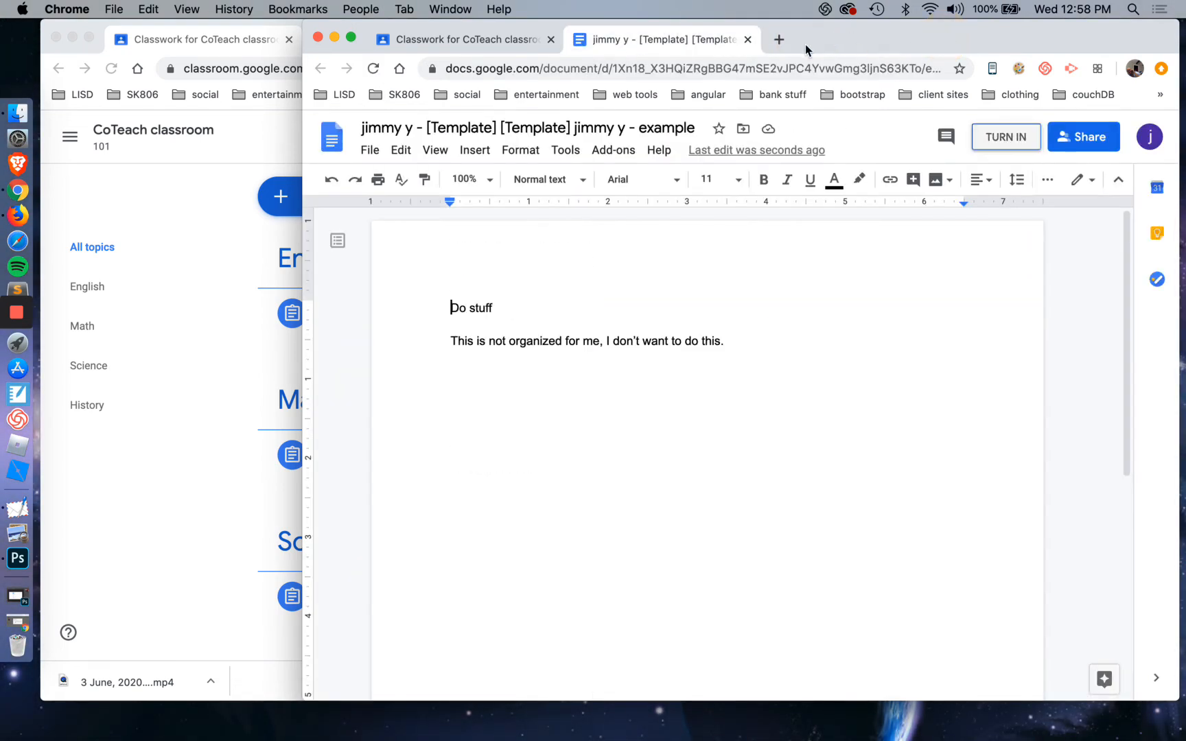
left_click(748, 39)
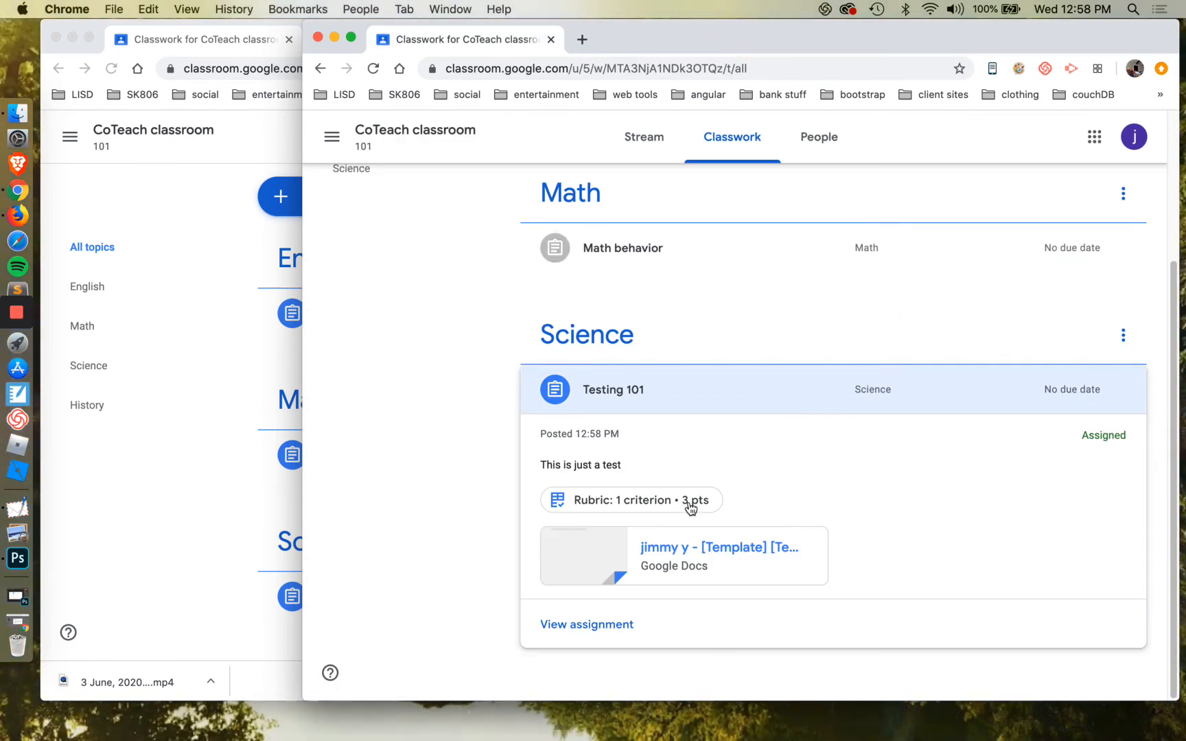
View the full Testing 101 assignment as the student and turn in the attached document
left_click(612, 627)
left_click(1047, 352)
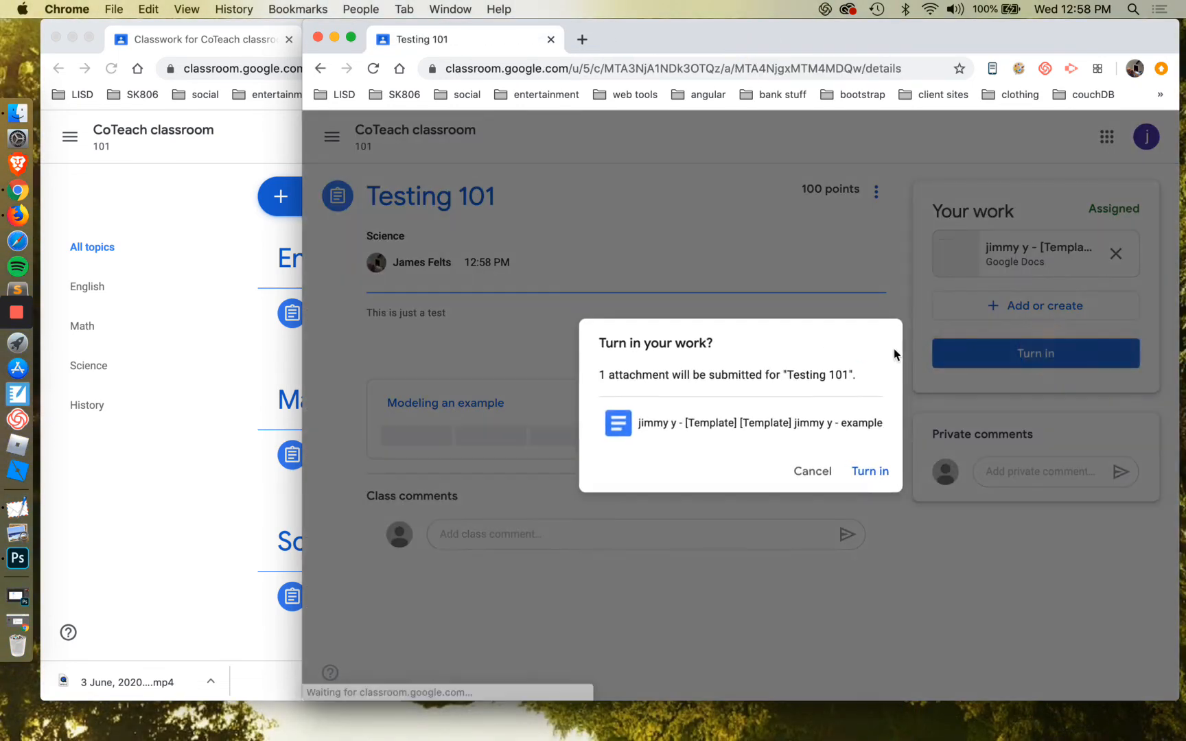
left_click(871, 472)
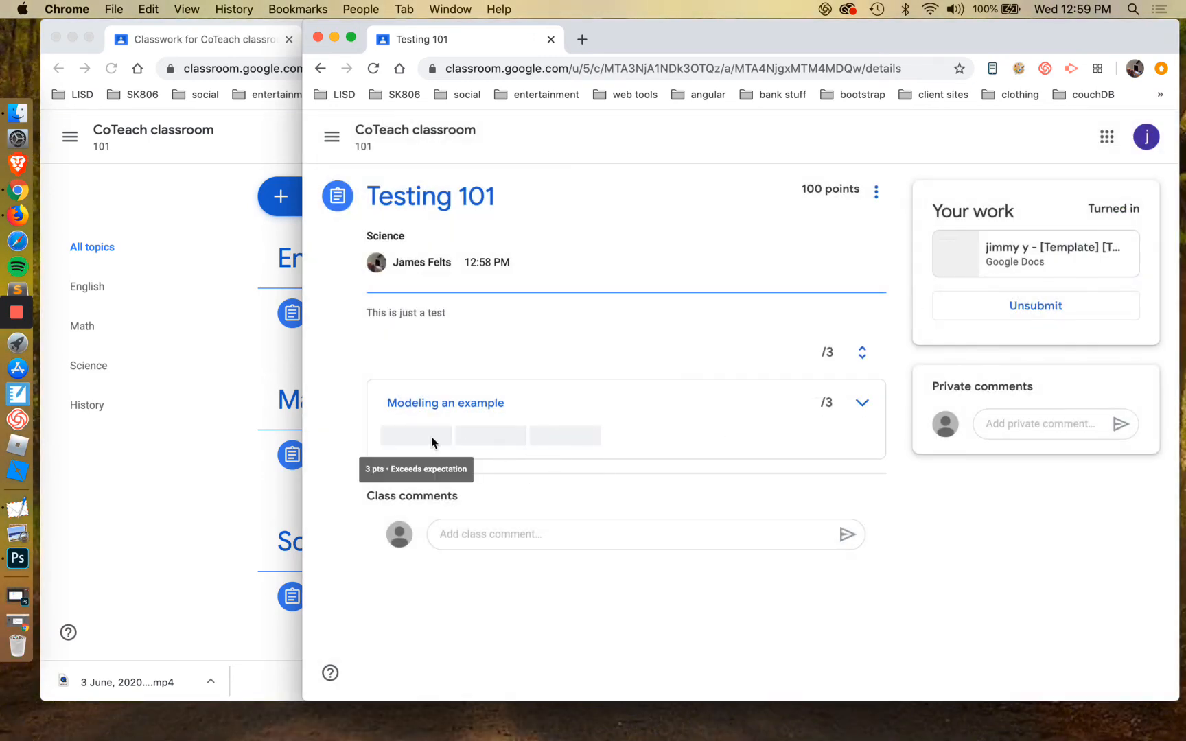
Switch back to the teacher's window and expand the Testing 101 assignment under Science
left_click(206, 496)
scroll(426, 515, "down", 1)
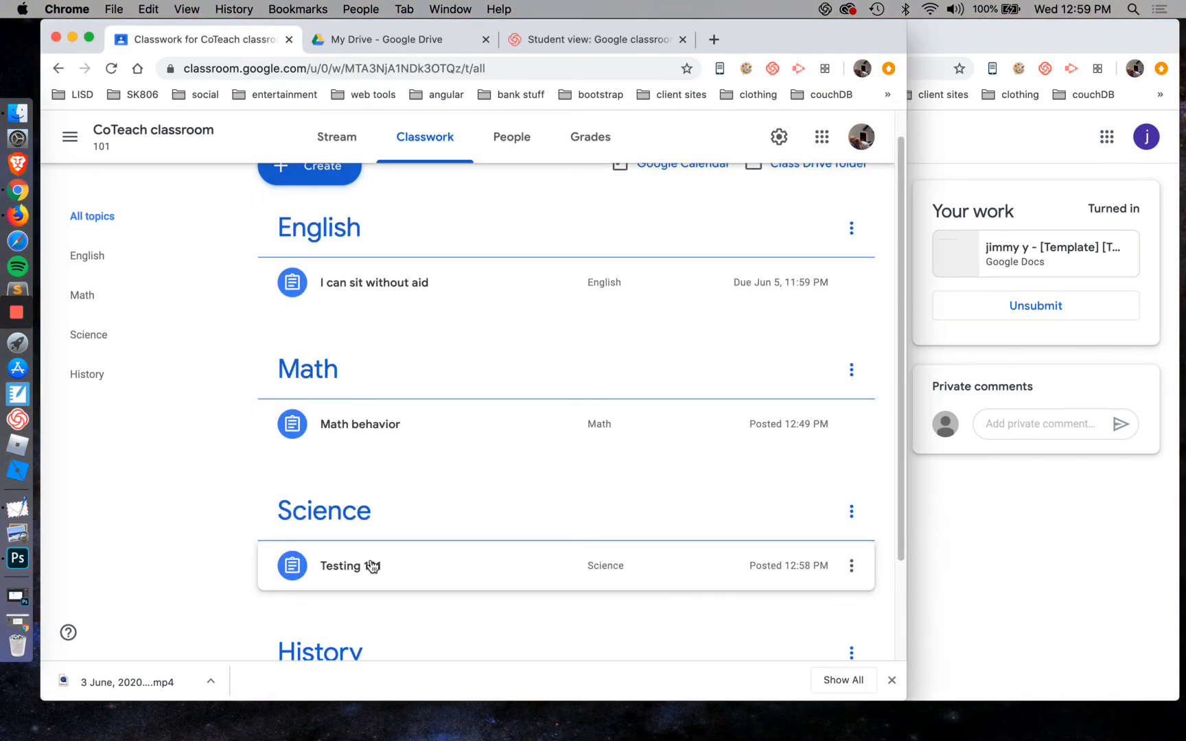
left_click(371, 565)
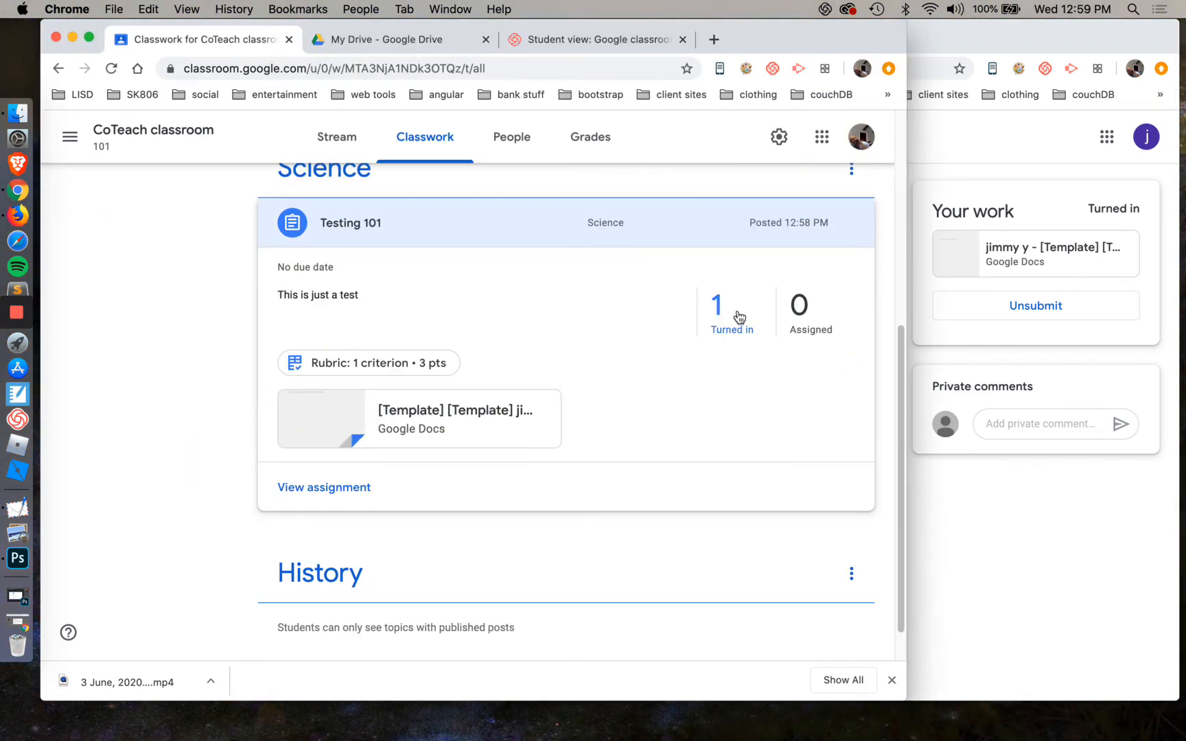
Open the student's turned-in Testing 101 work and score the "Modeling an example" criterion at 2 points
left_click(723, 313)
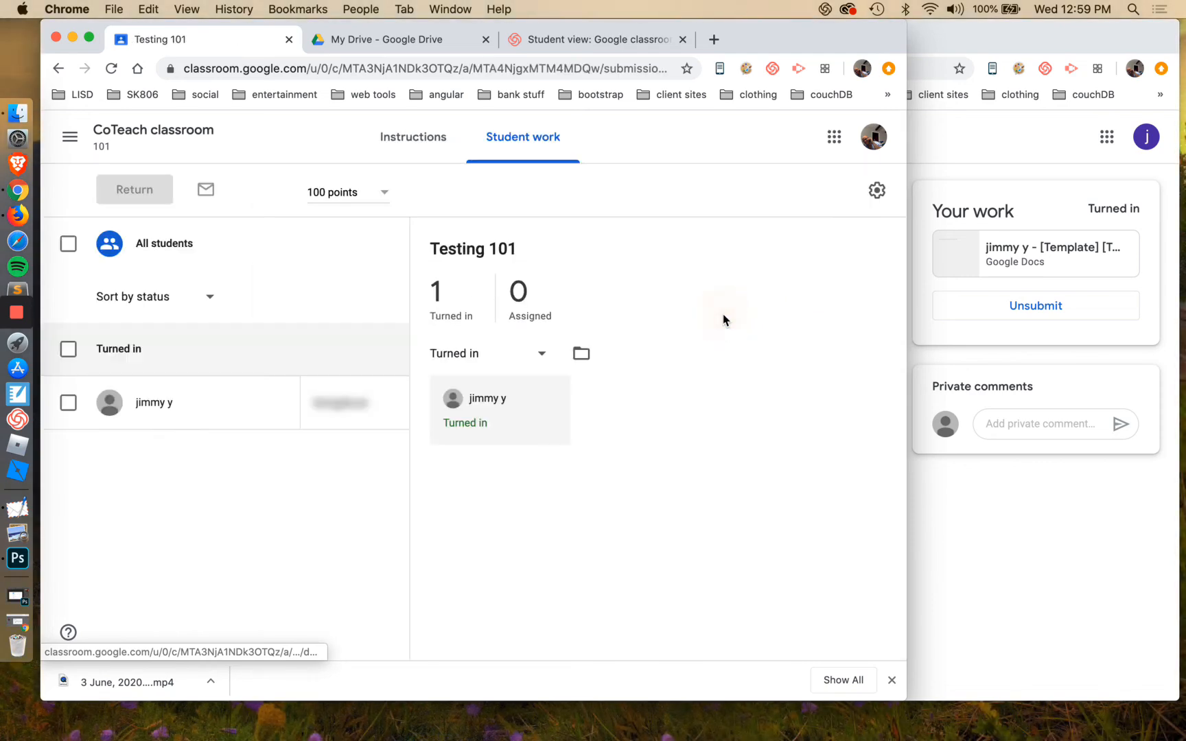
left_click(171, 408)
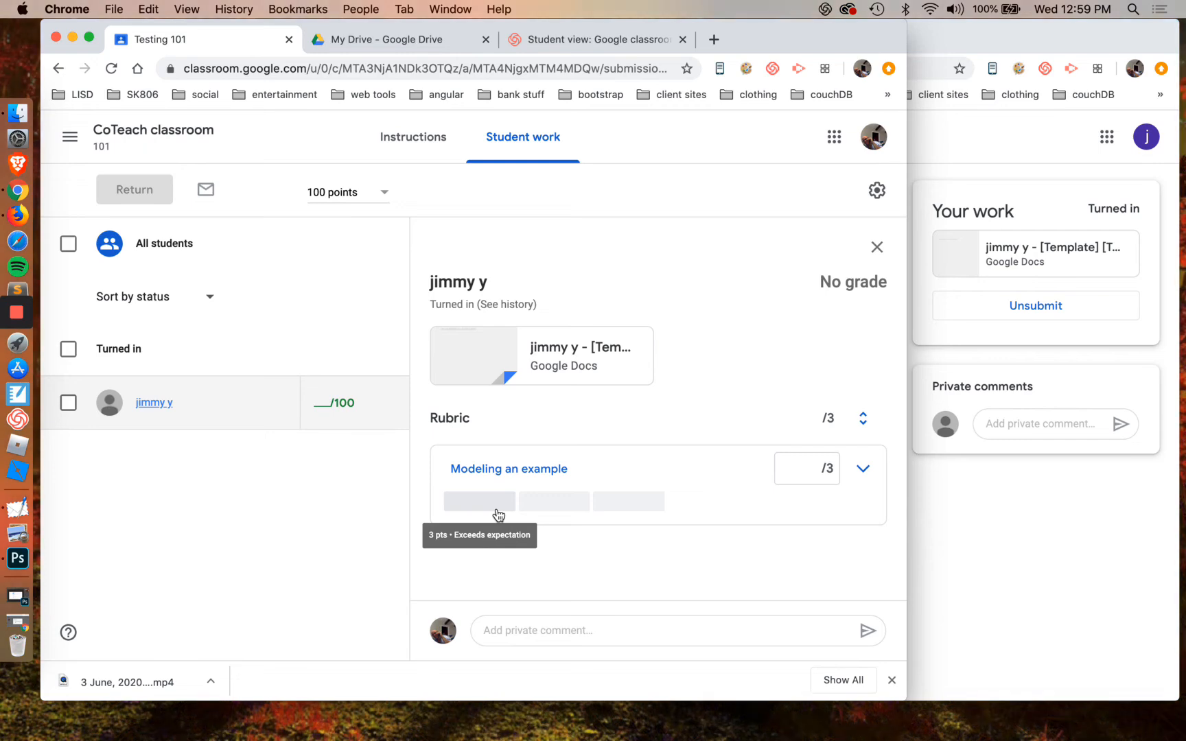
left_click(575, 508)
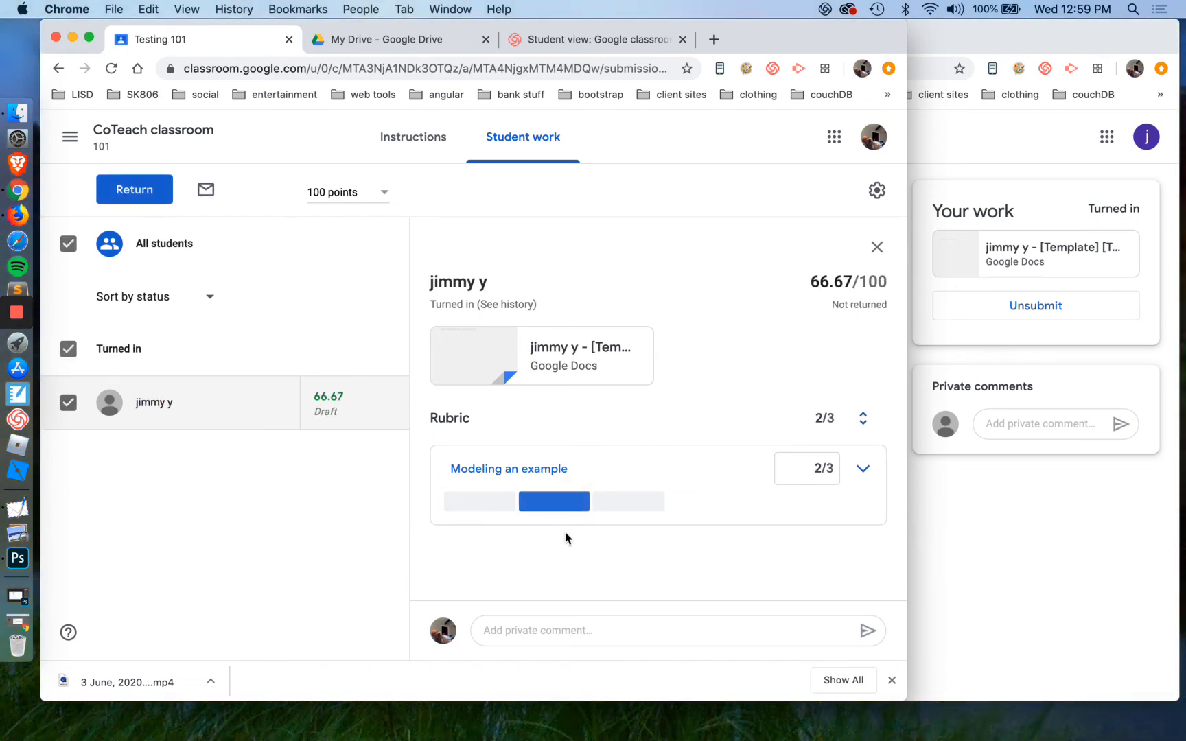
Override the student's overall grade with 80 out of 100 and return the graded work without a private comment
left_click(339, 401)
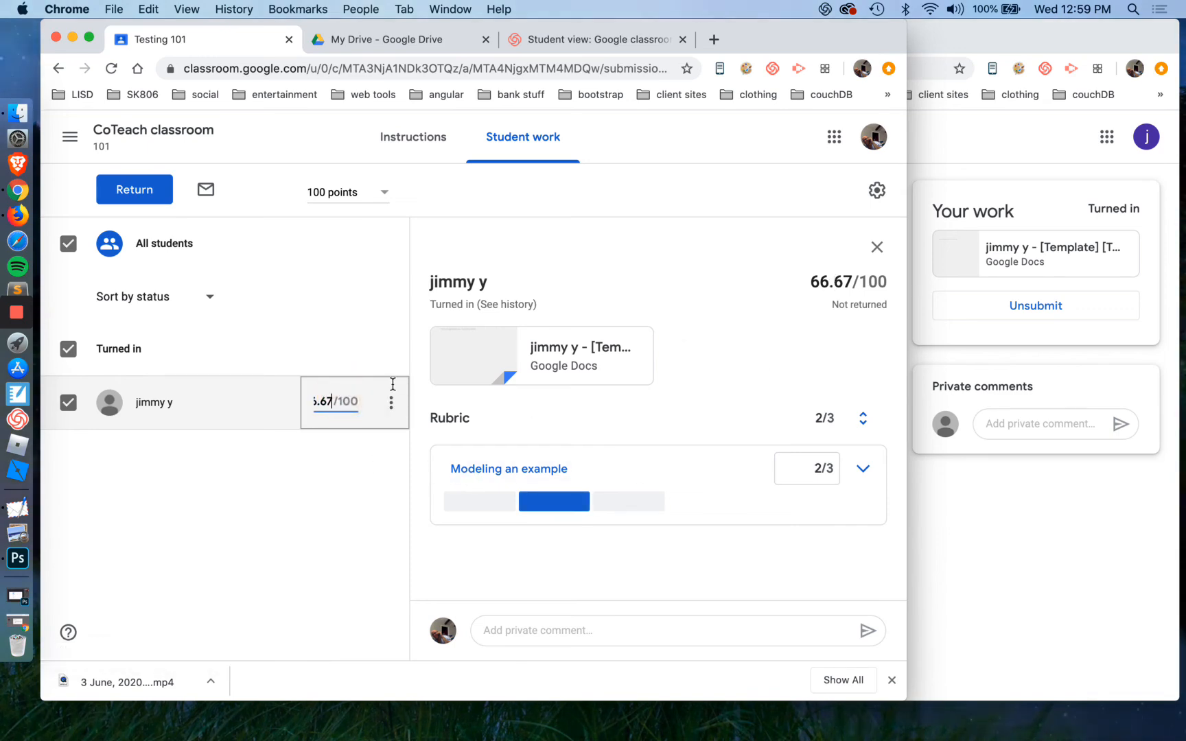
key("BackSpace")
key("BackSpace")
key("BackSpace")
key("BackSpace")
key("BackSpace")
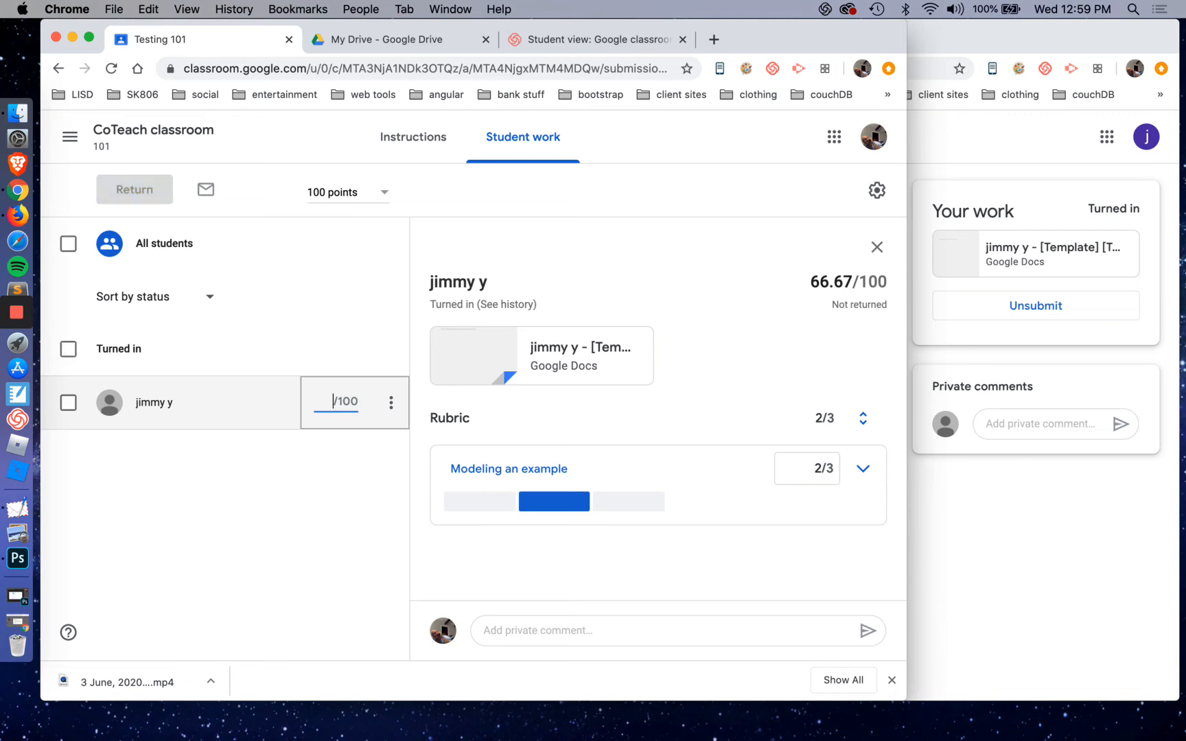
type("80")
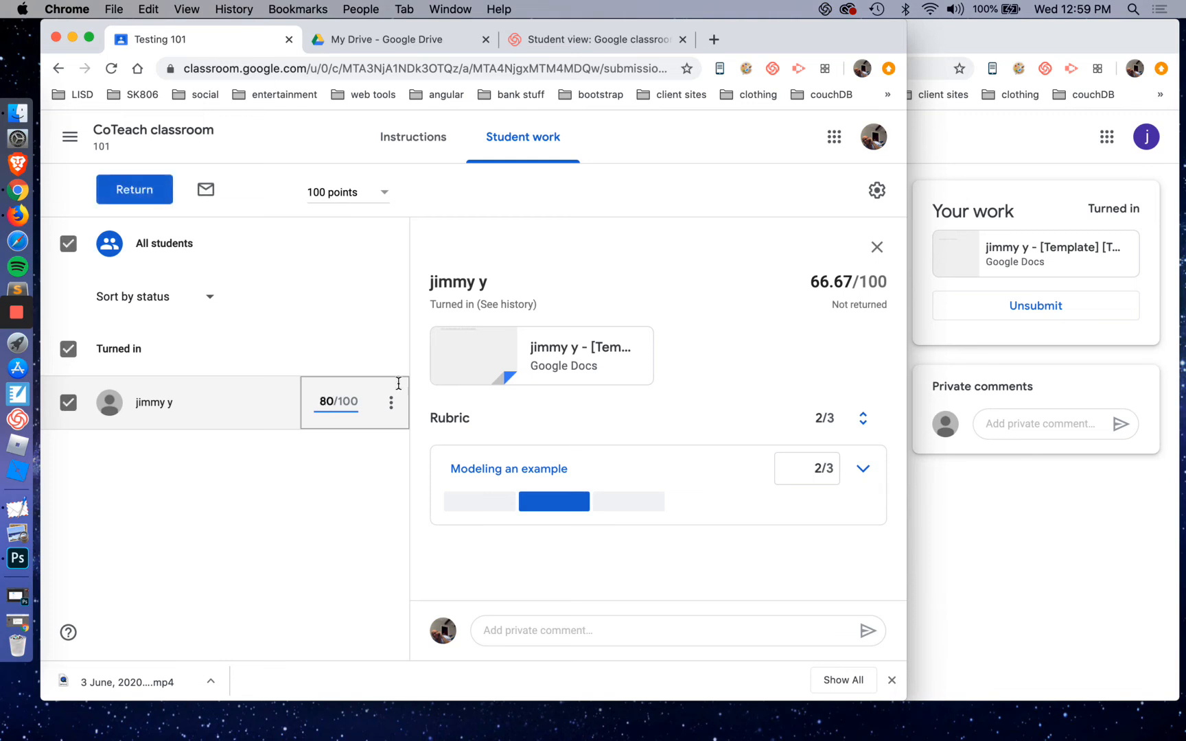
left_click(383, 534)
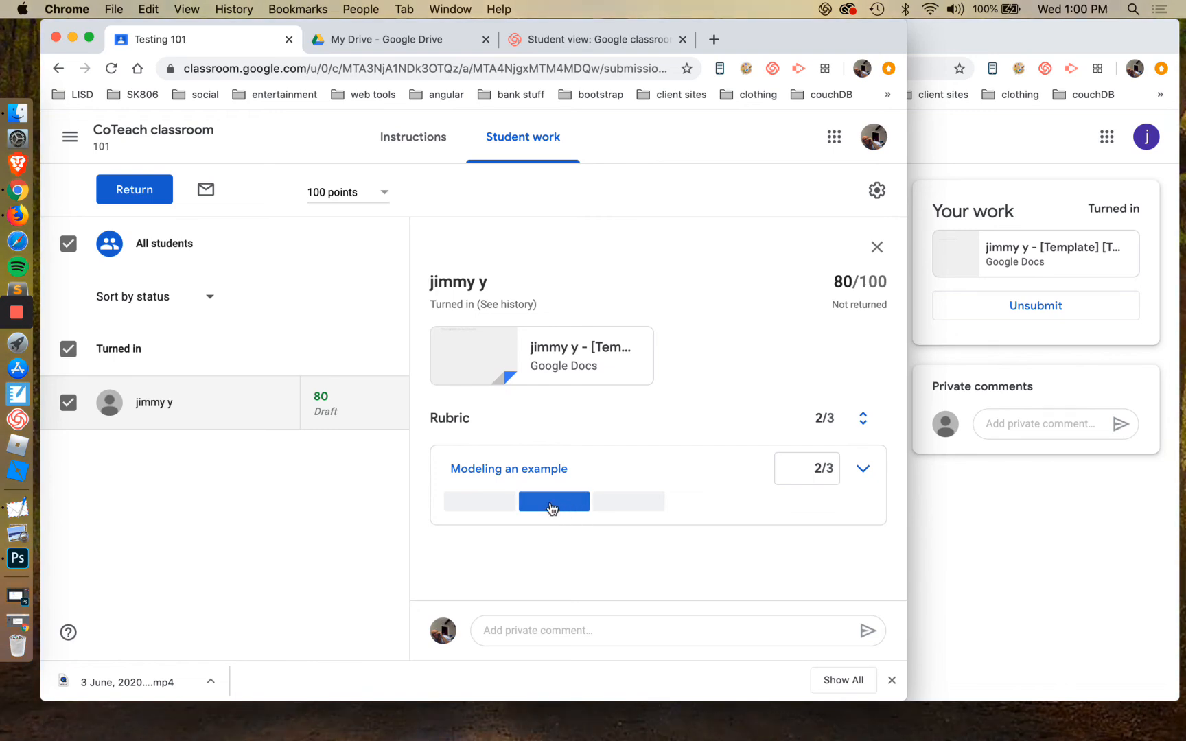
left_click(170, 189)
left_click(604, 464)
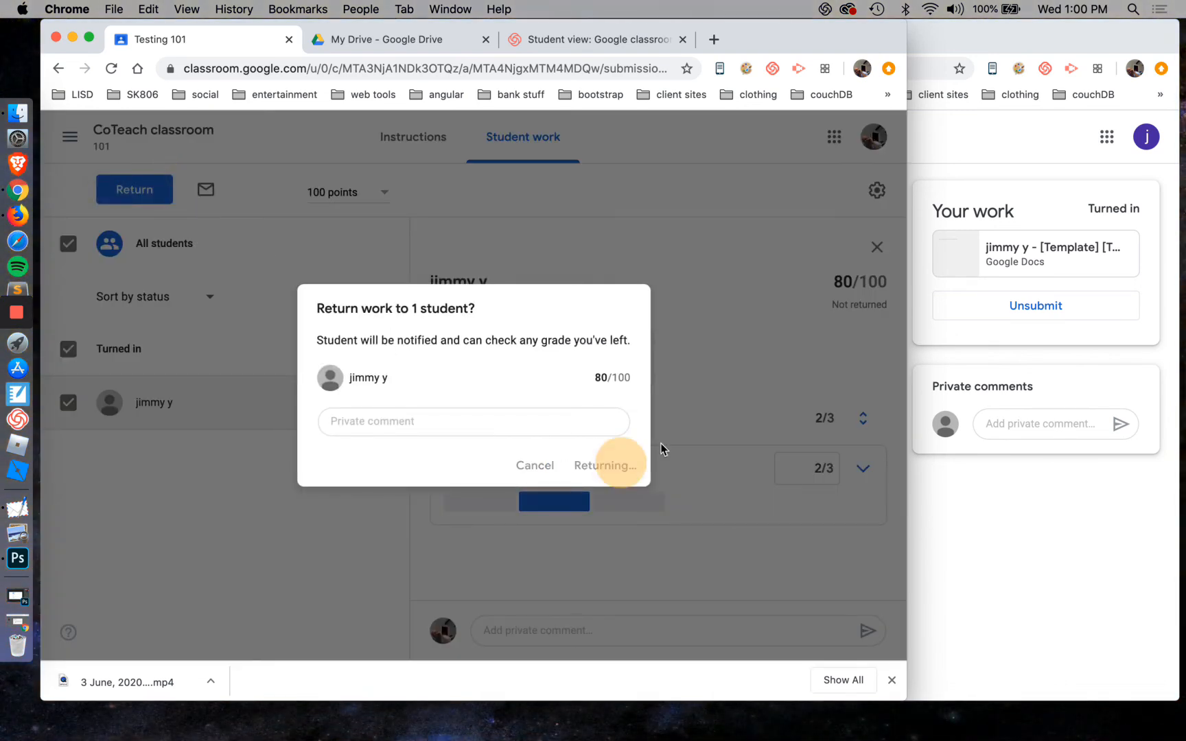
Switch to the student's window, reload Testing 101 and examine the returned grade and the selected rubric level
left_click(1017, 152)
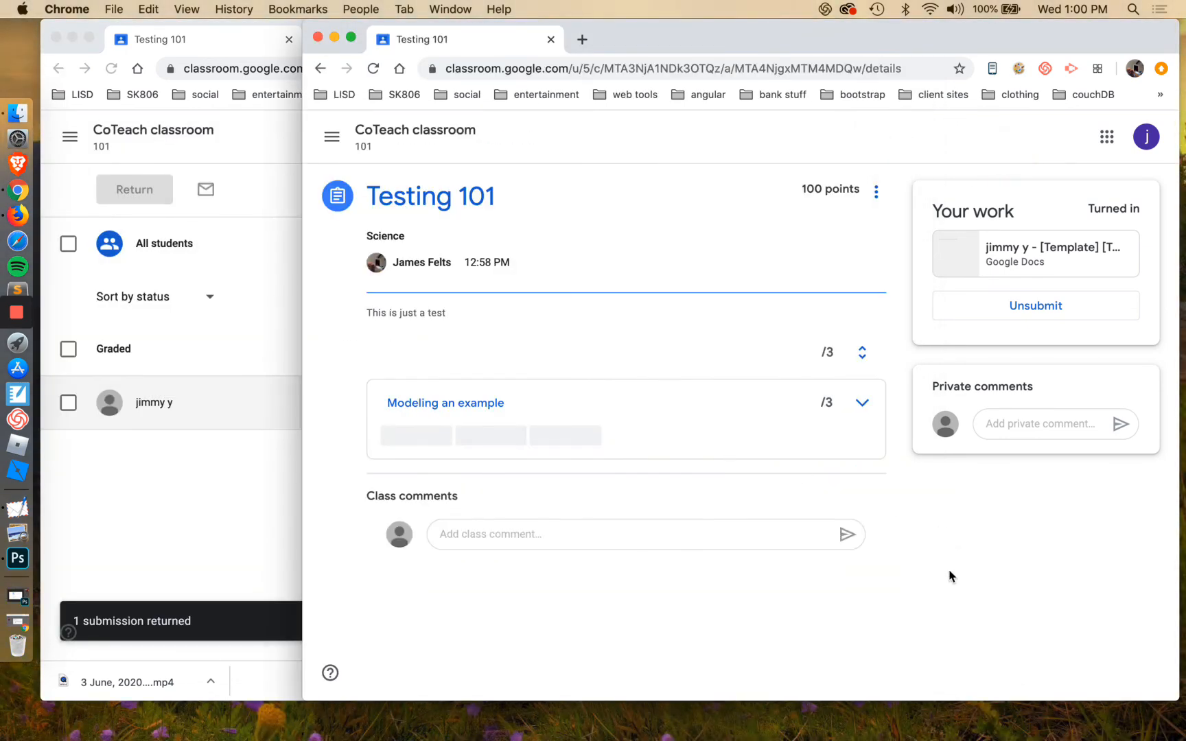
left_click(374, 72)
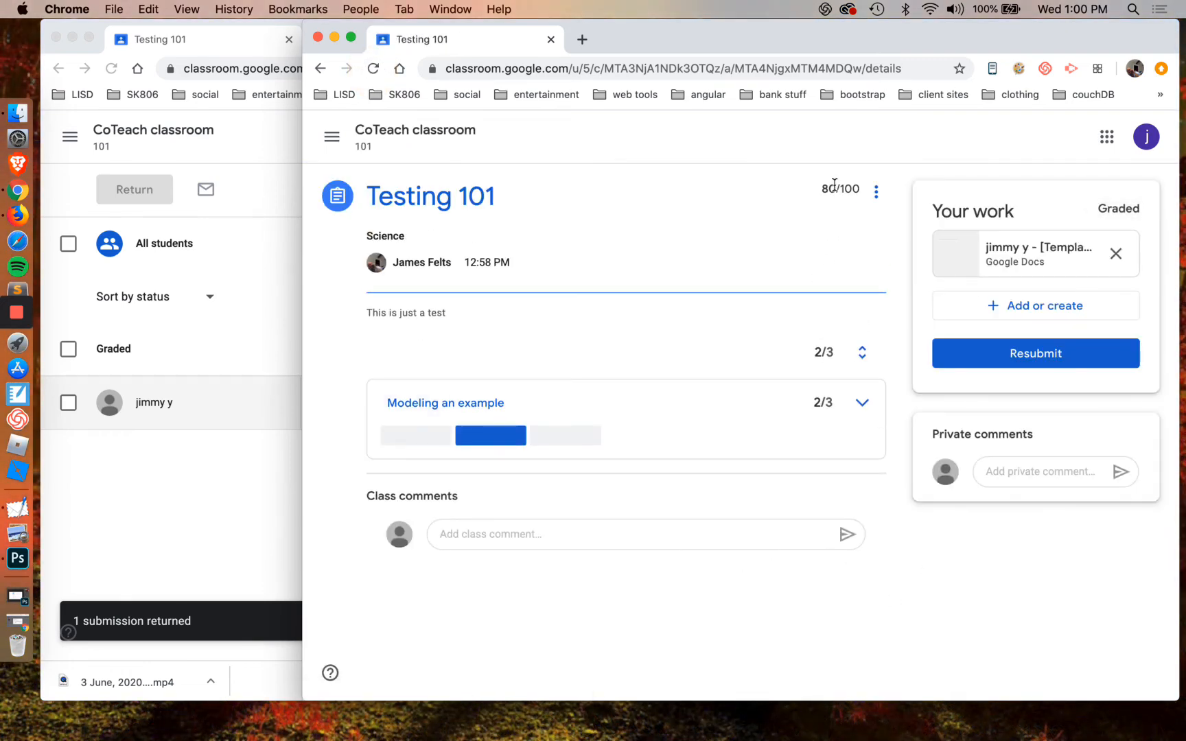
left_click_drag(829, 189, 836, 190)
left_click(892, 532)
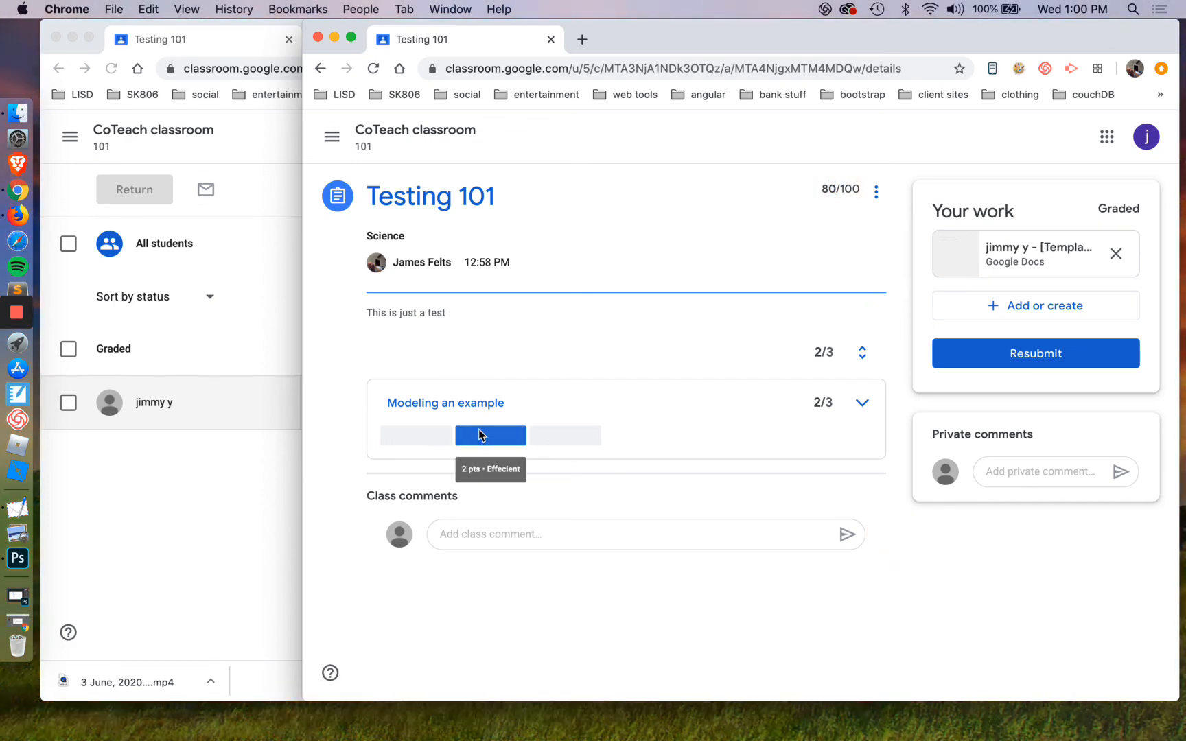
left_click(911, 523)
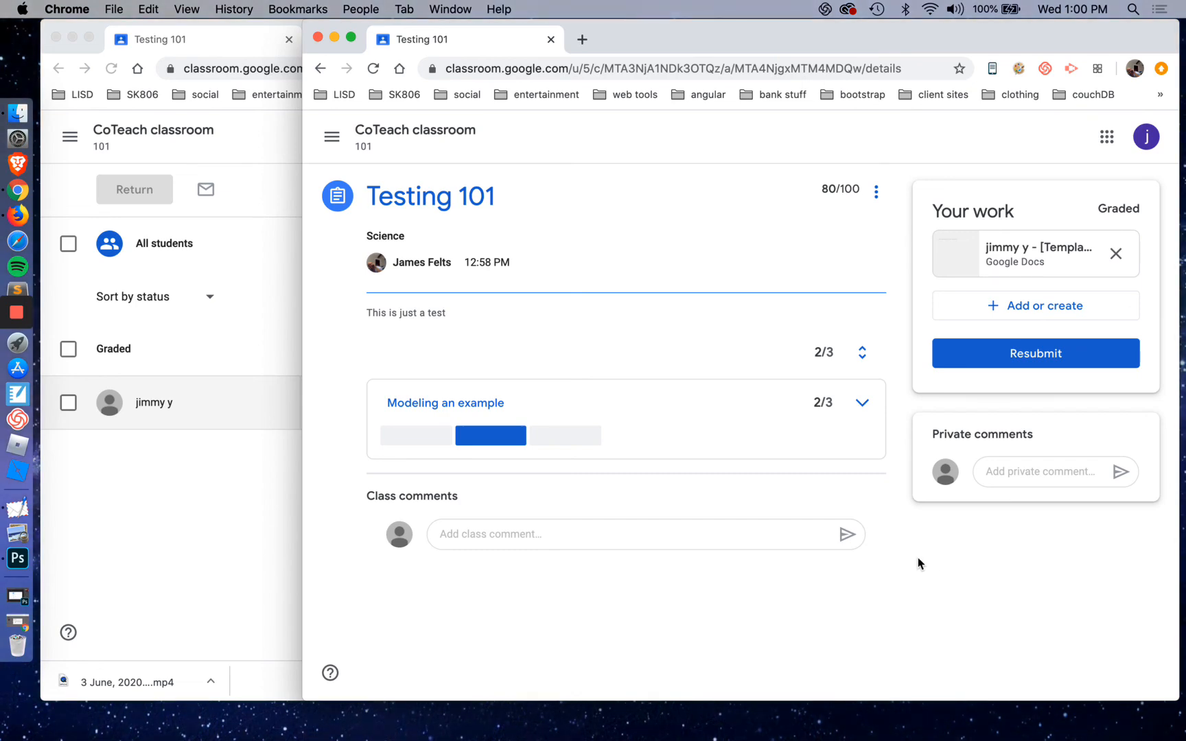
Switch back to the teacher's window and return to the CoTeach classroom's classwork list
left_click(189, 593)
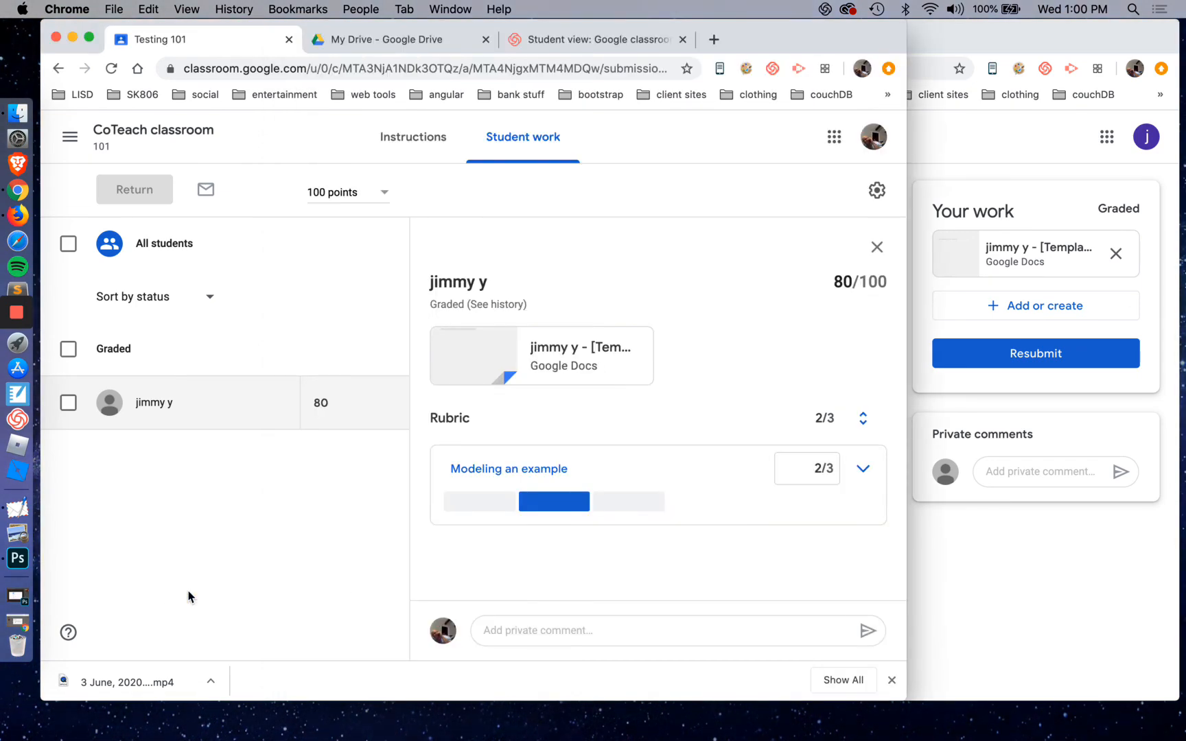
left_click(142, 135)
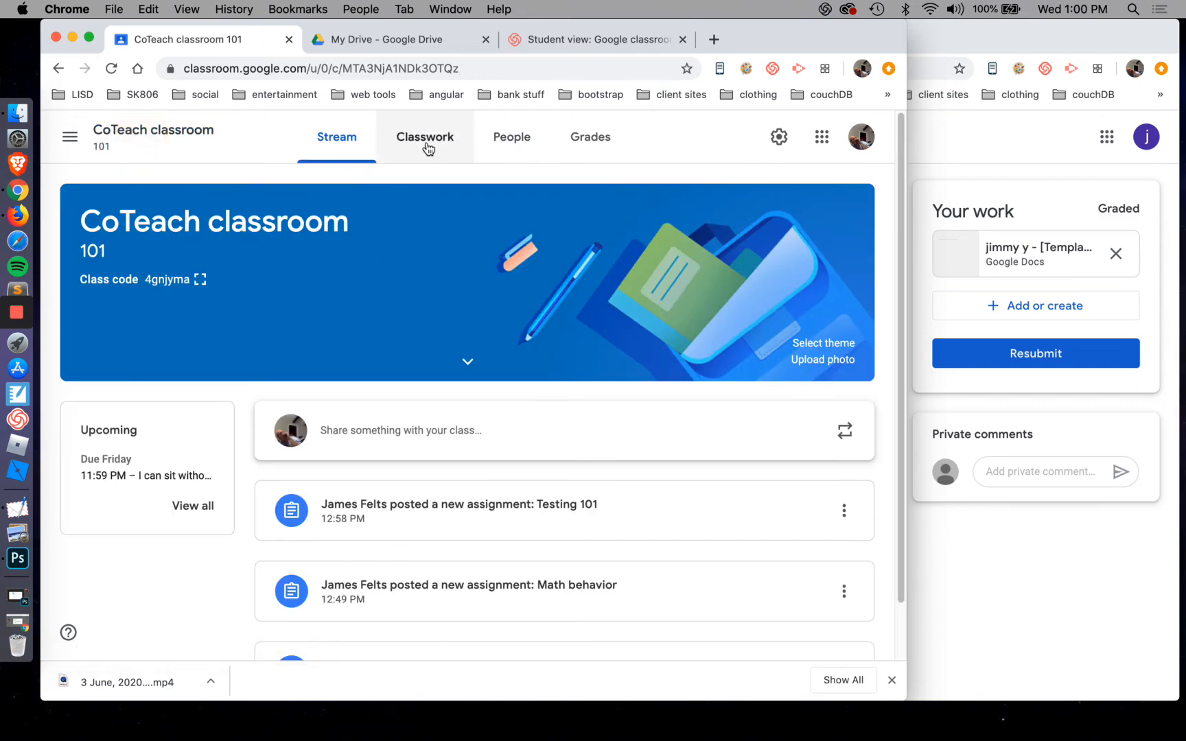
left_click(424, 140)
left_click(365, 233)
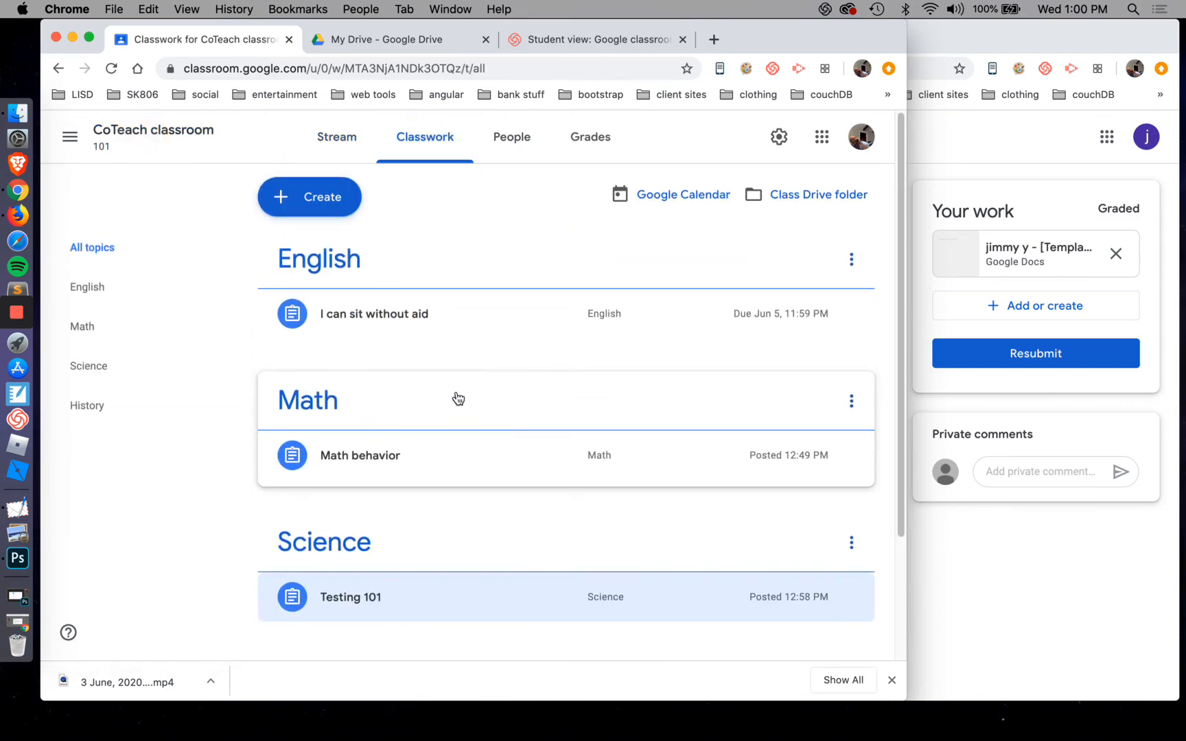
Create a new assignment draft titled "bla" with the instructions "fff"
left_click(338, 202)
left_click(335, 248)
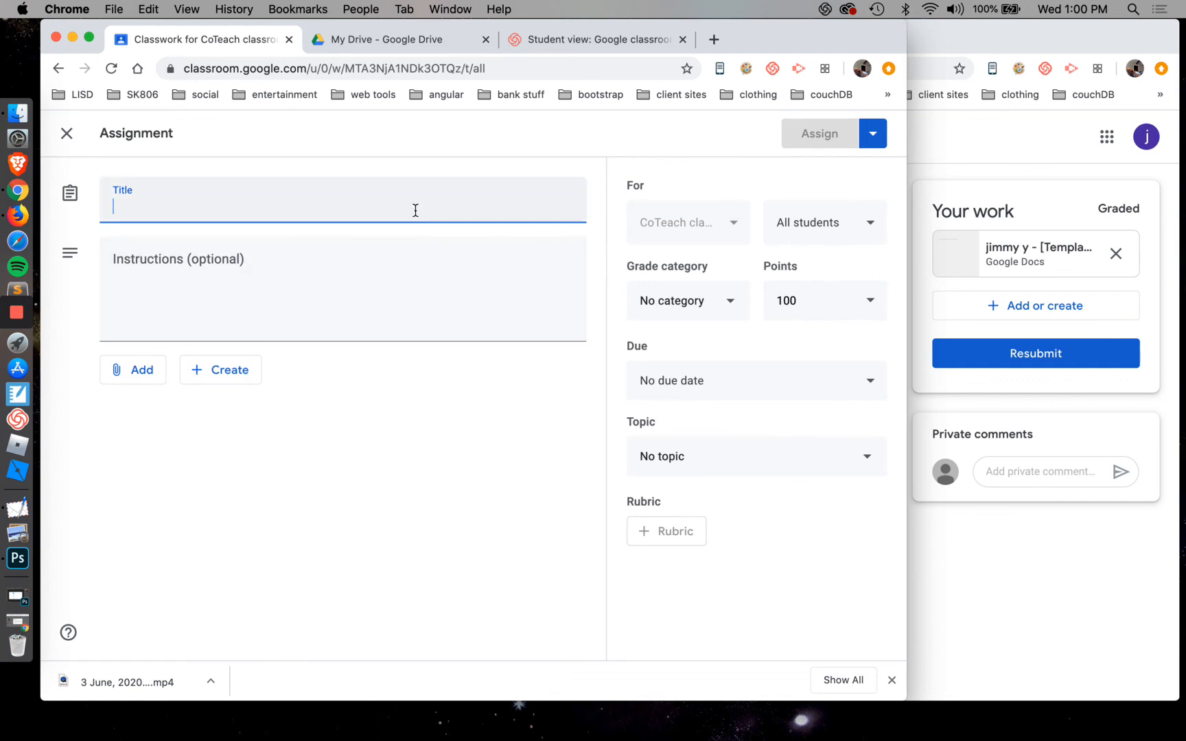
type("bla")
left_click(456, 298)
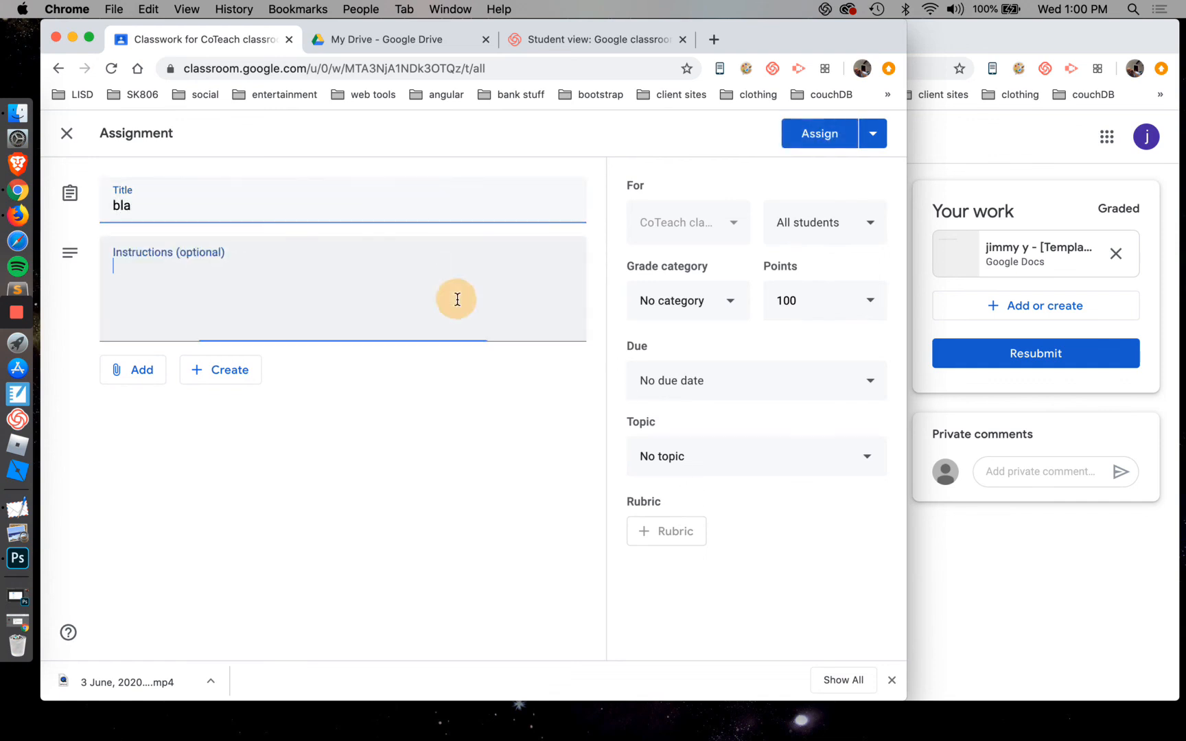
left_click(686, 531)
left_click(357, 256)
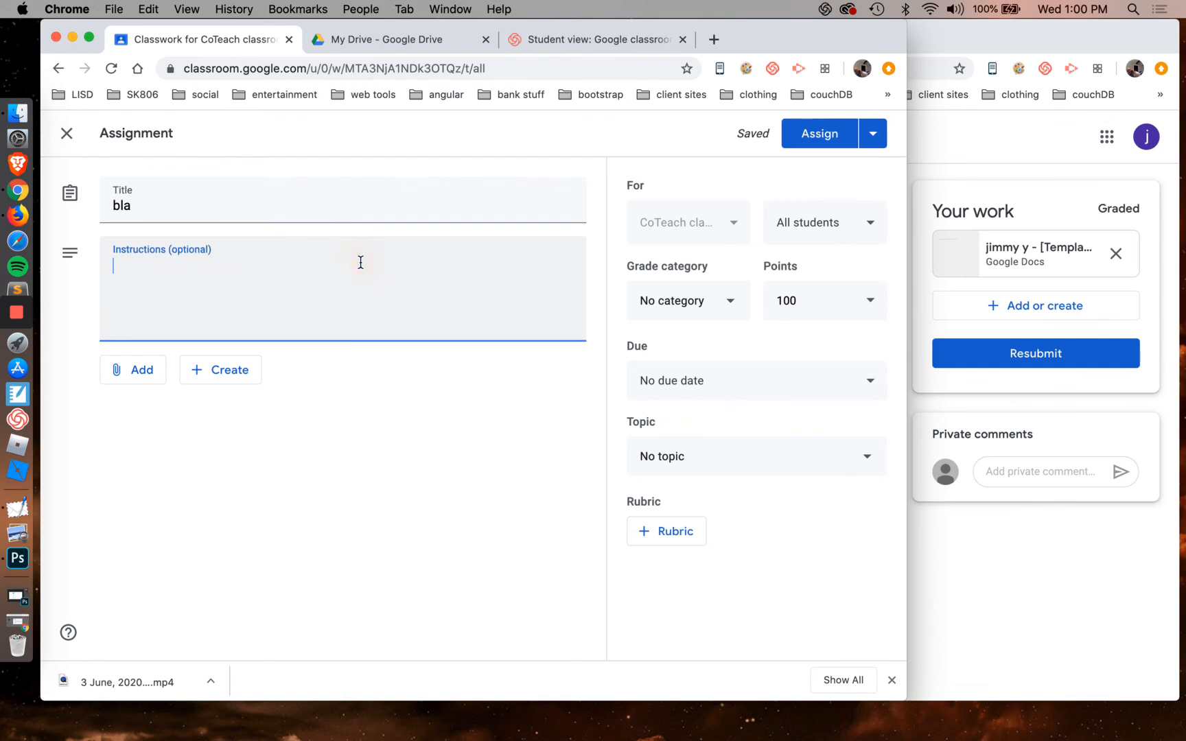
type("fff")
View the existing rubrics available for reuse in the draft assignment, and close the list without selecting one
left_click(683, 540)
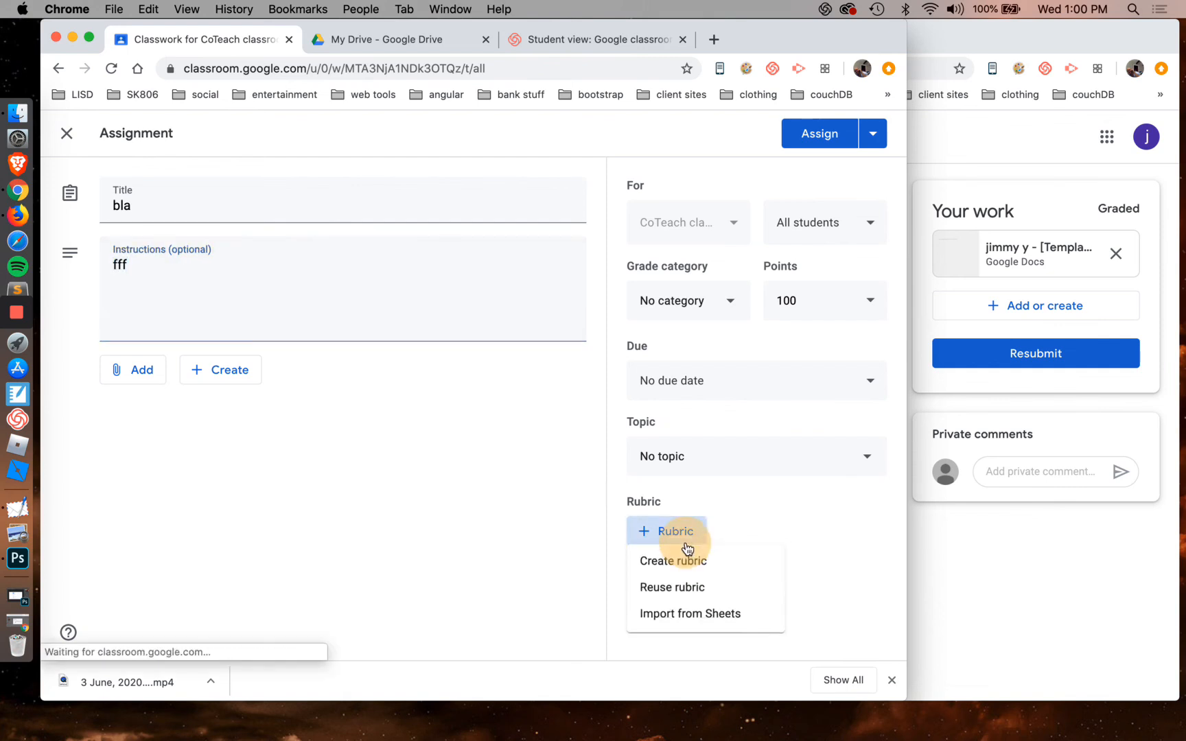
left_click(700, 595)
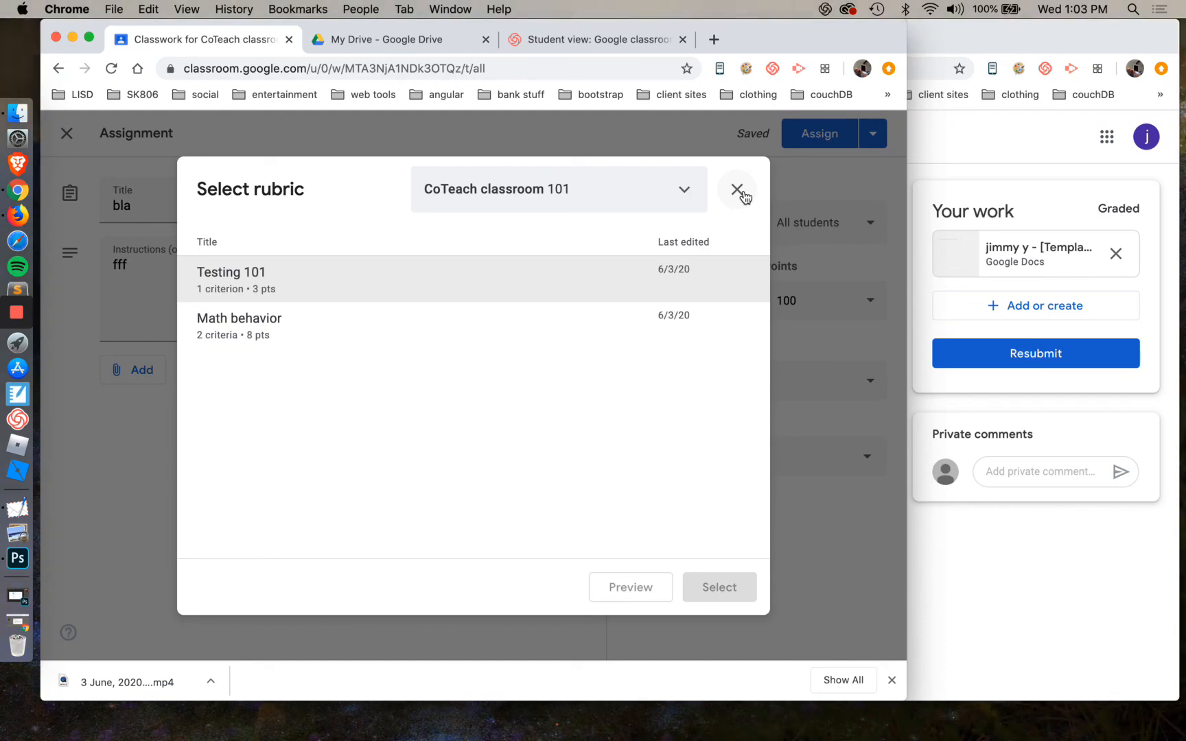
left_click(737, 190)
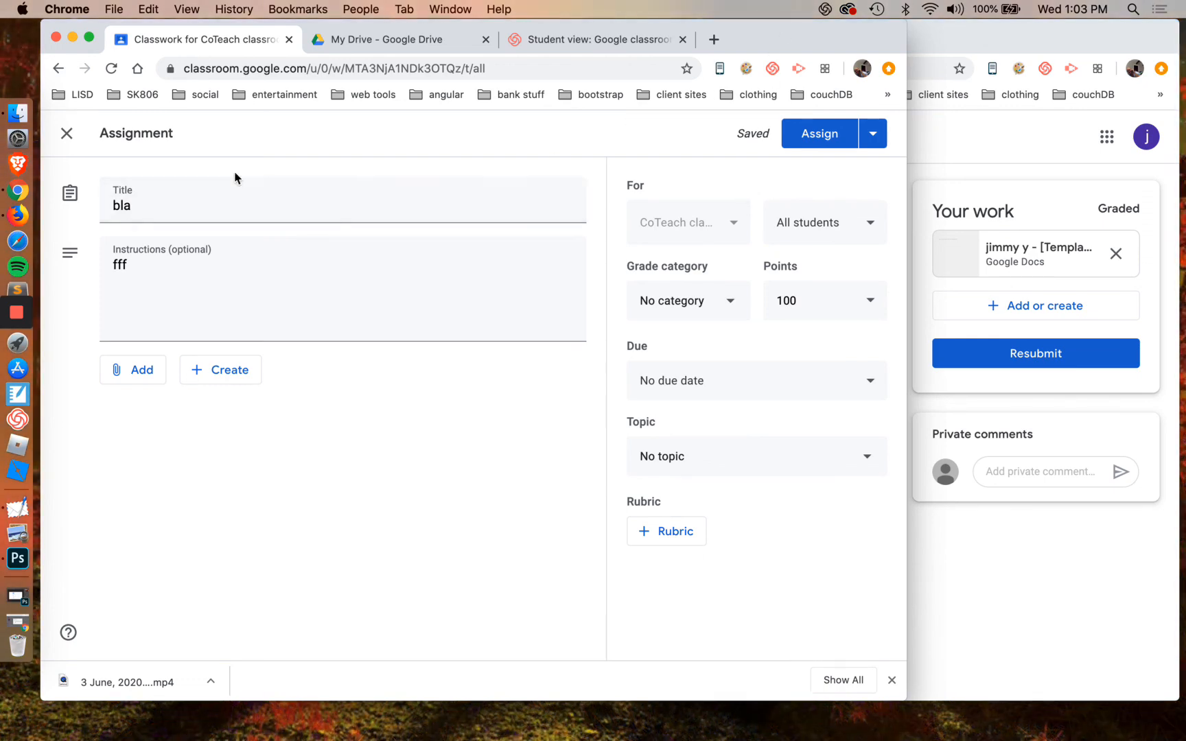
Close the assignment editor and delete the "bla" draft from the classwork list
left_click(67, 134)
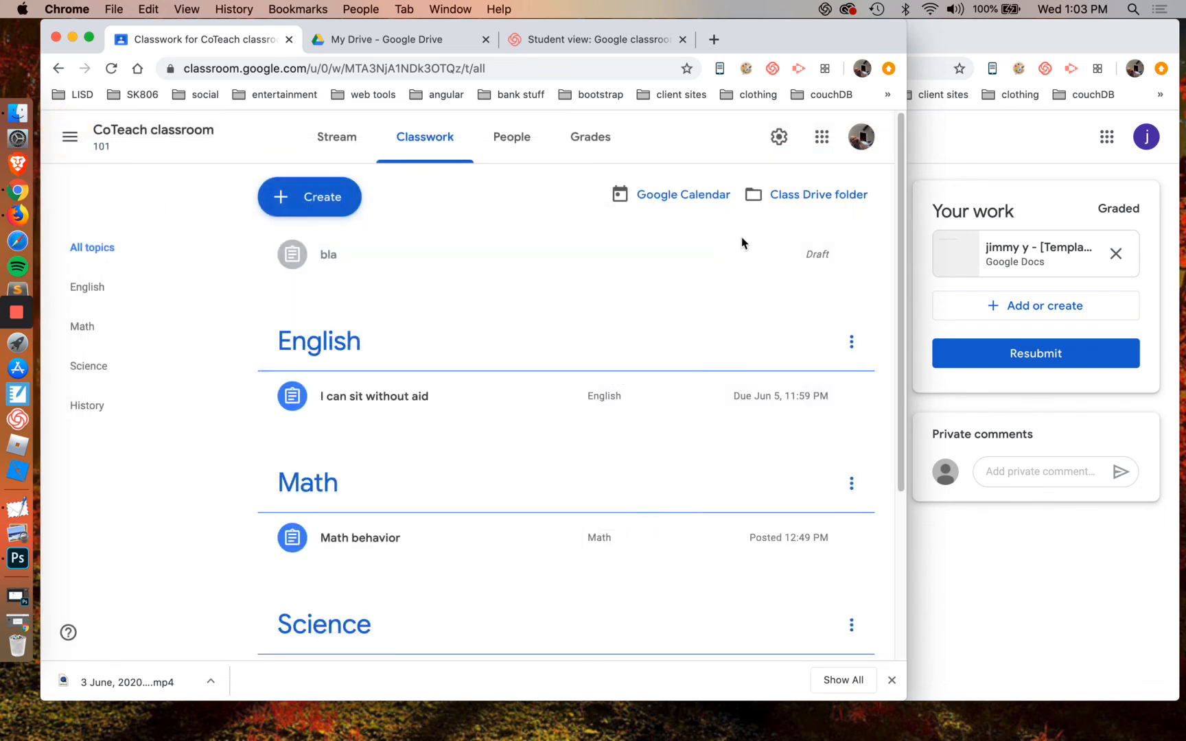
left_click(851, 254)
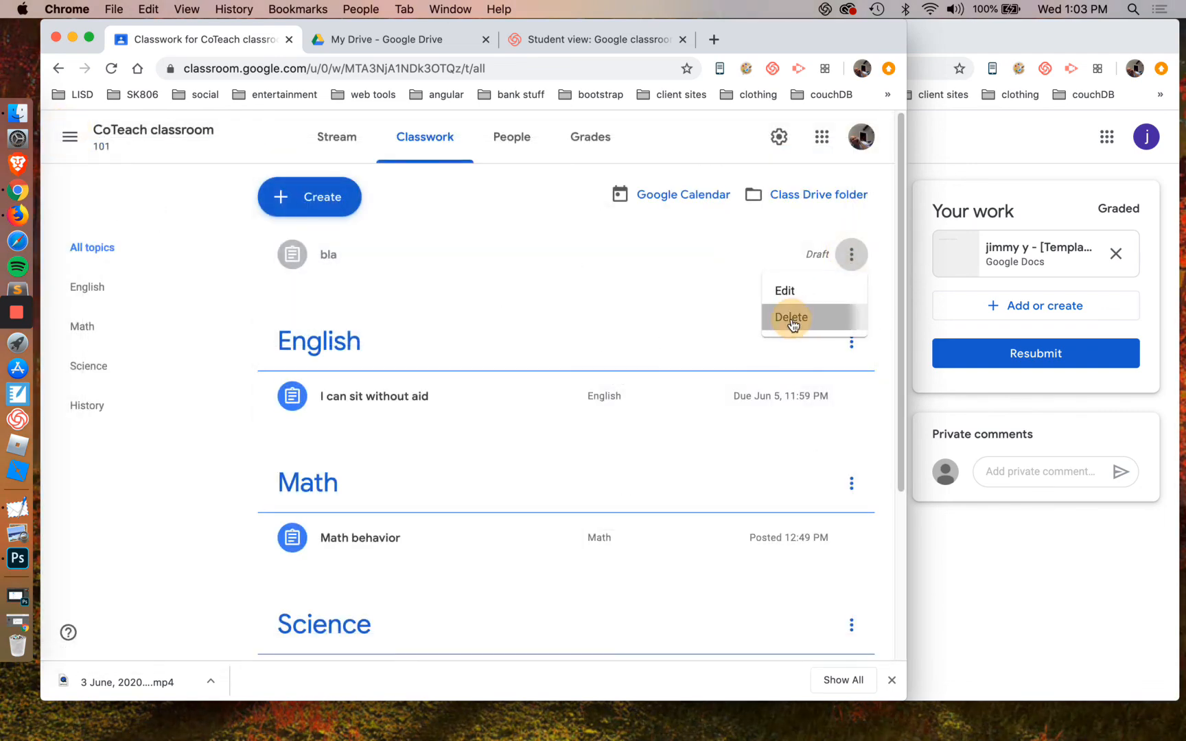
left_click(789, 319)
left_click(549, 414)
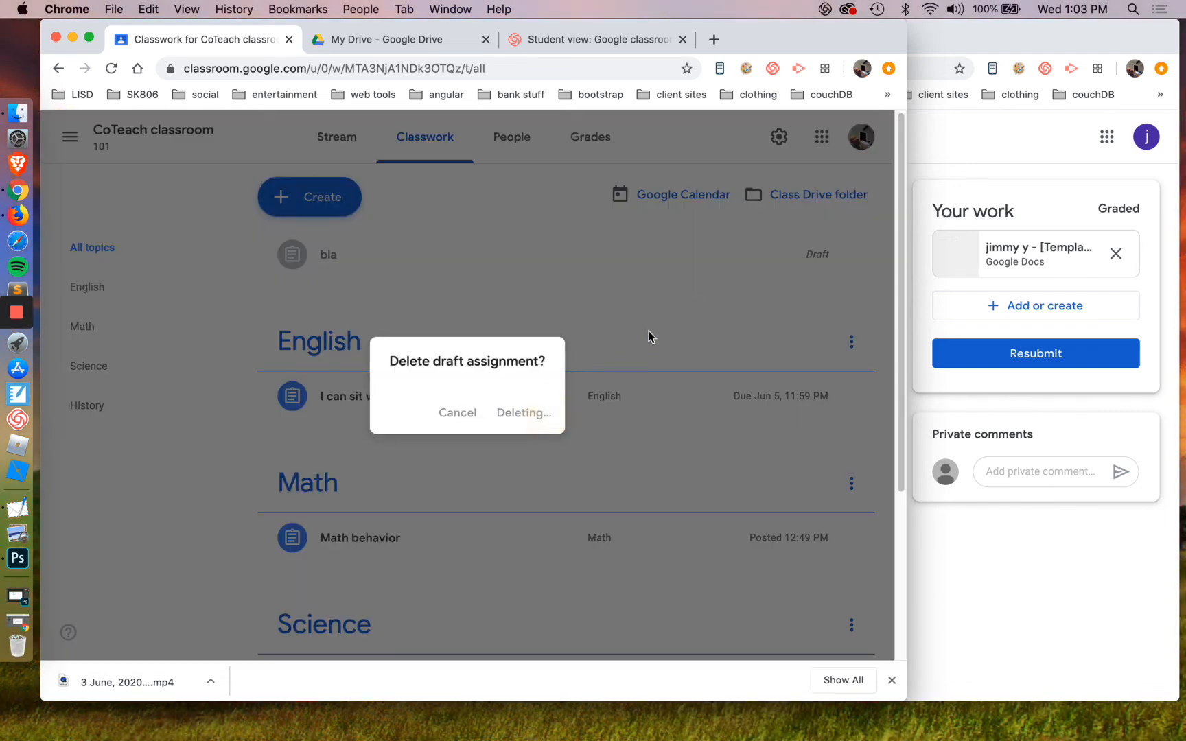